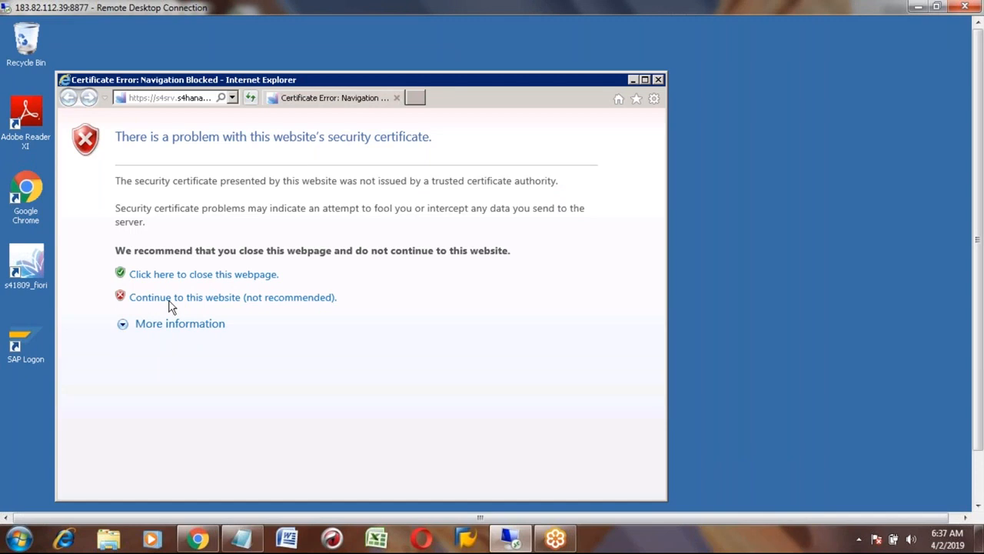
Proceed past the certificate warning to the Fiori logon page and switch to the SAP Easy Access window.
{"action": "left_click", "coordinate": [168, 300]}
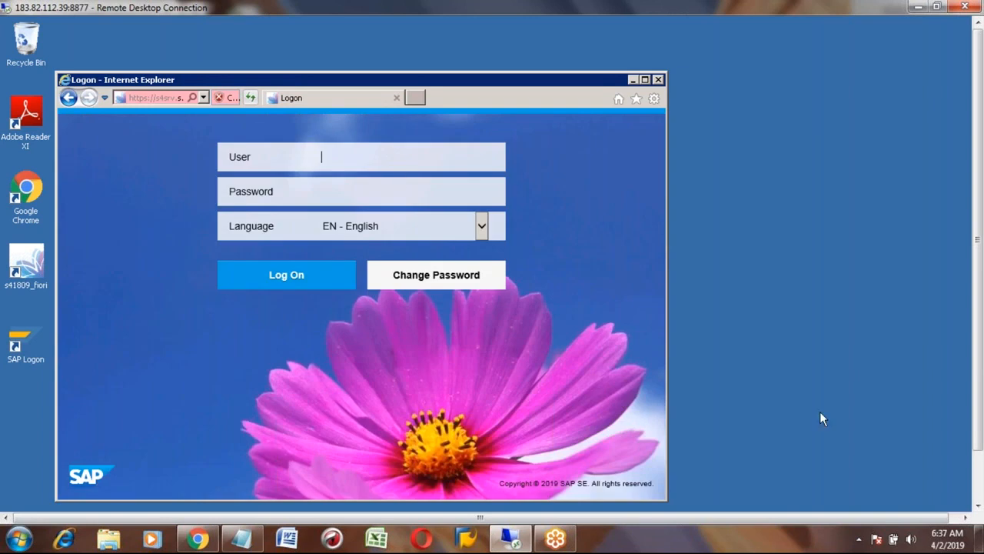
{"action": "left_click", "coordinate": [980, 486]}
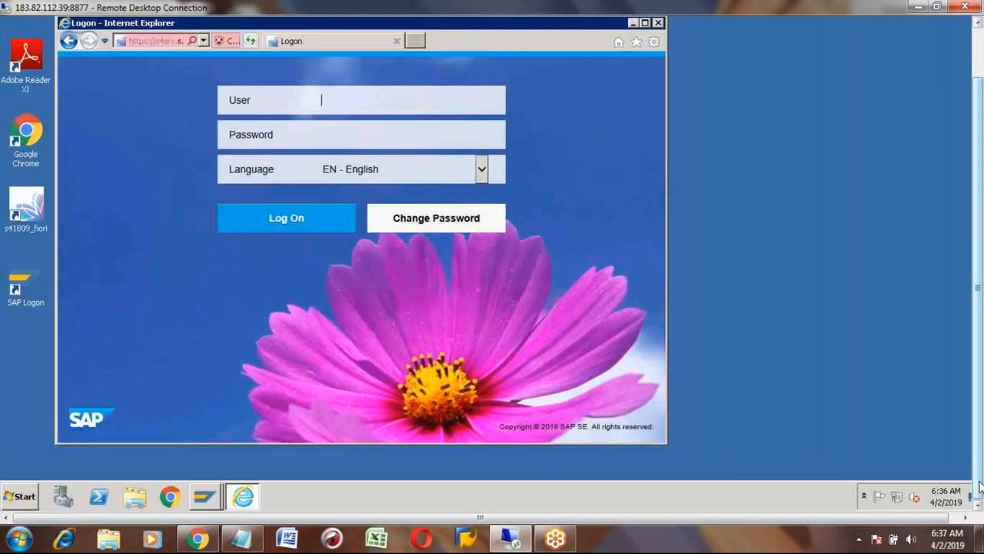
{"action": "mouse_move", "coordinate": [209, 498]}
{"action": "left_click", "coordinate": [209, 466]}
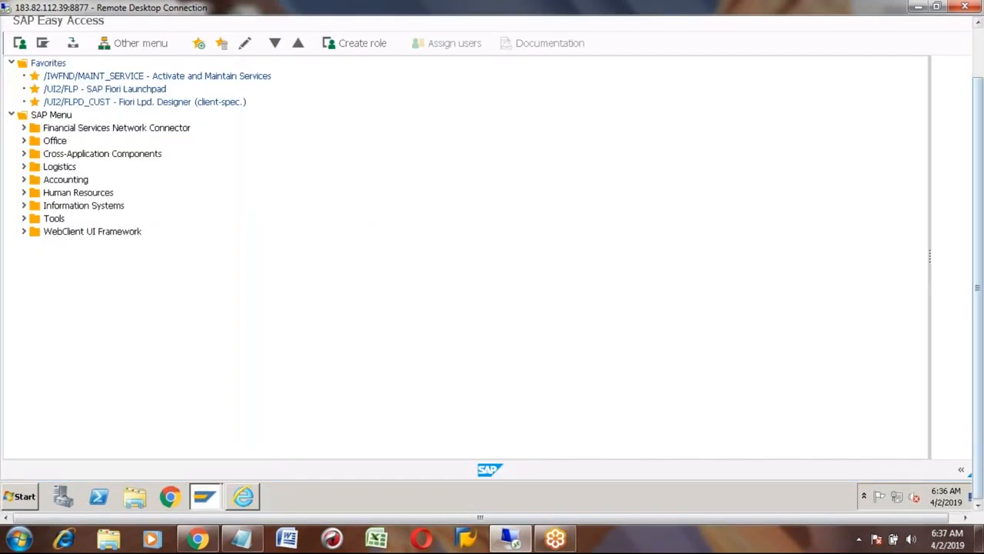
Expand the status bar of SAP Easy Access and set its system information to show the User.
{"action": "left_click", "coordinate": [964, 518]}
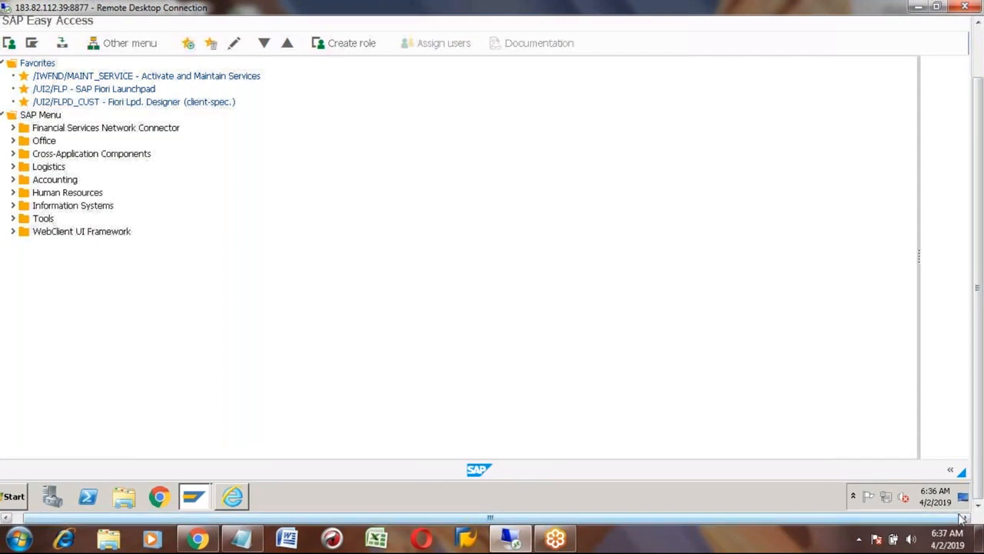
{"action": "left_click", "coordinate": [886, 388]}
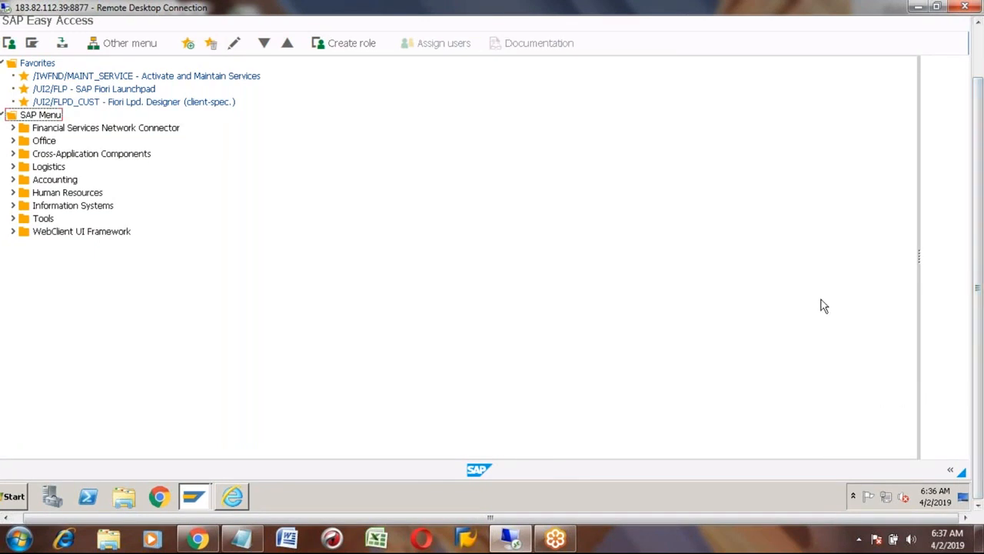
{"action": "left_click", "coordinate": [978, 42]}
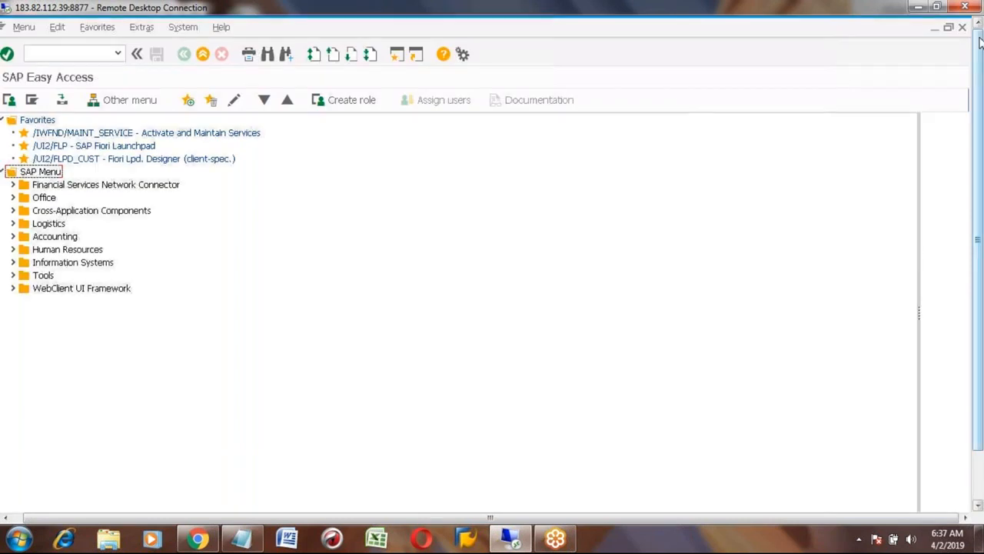
{"action": "left_click", "coordinate": [979, 486]}
{"action": "left_click", "coordinate": [950, 473]}
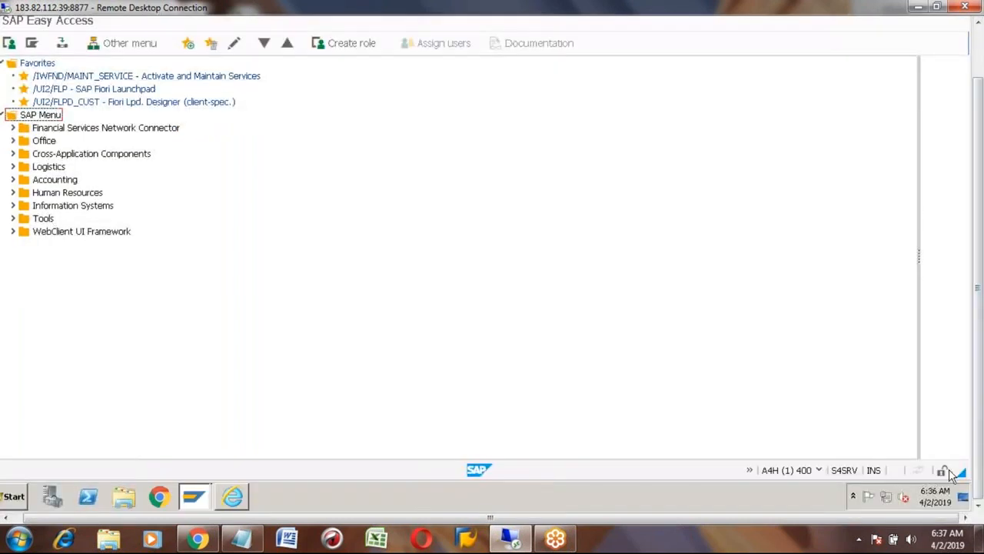
{"action": "left_click", "coordinate": [820, 471]}
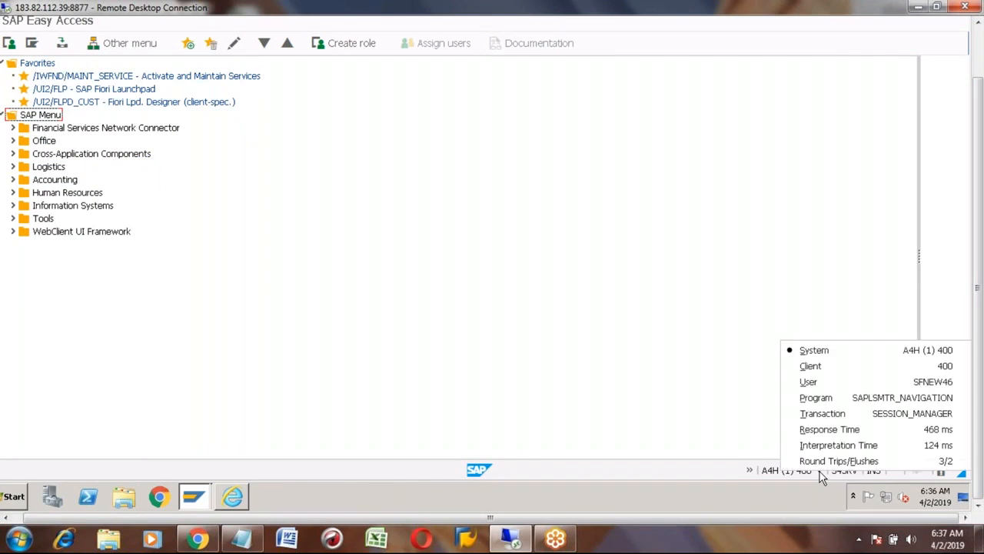
{"action": "left_click", "coordinate": [895, 382]}
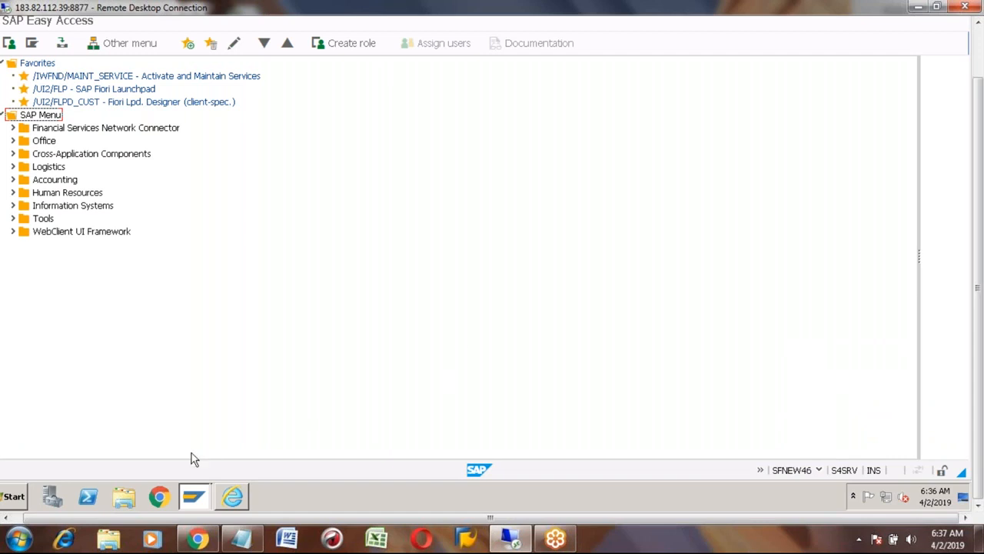
Switch to the Fiori logon page in Internet Explorer and log on with the user ID and password.
{"action": "left_click", "coordinate": [234, 501]}
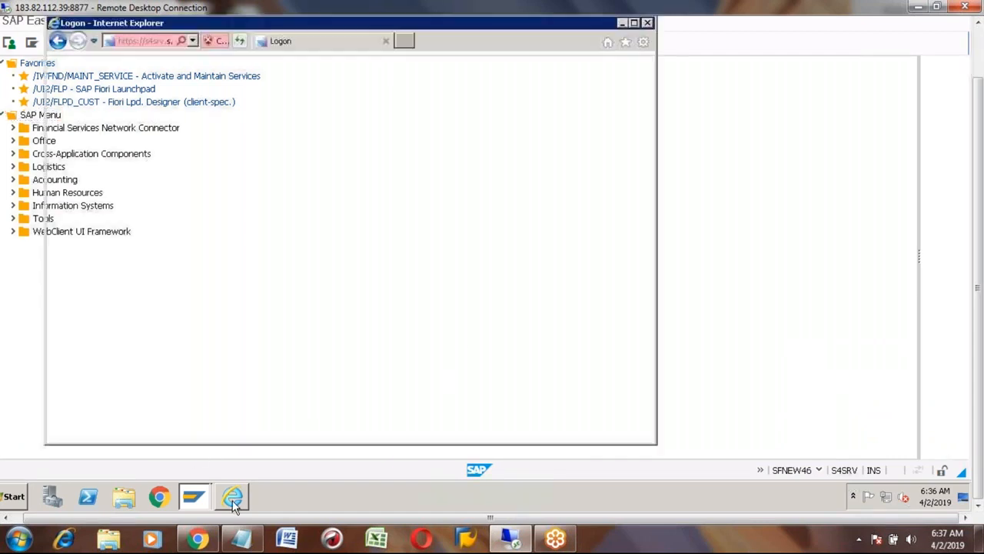
{"action": "type", "text": "s"}
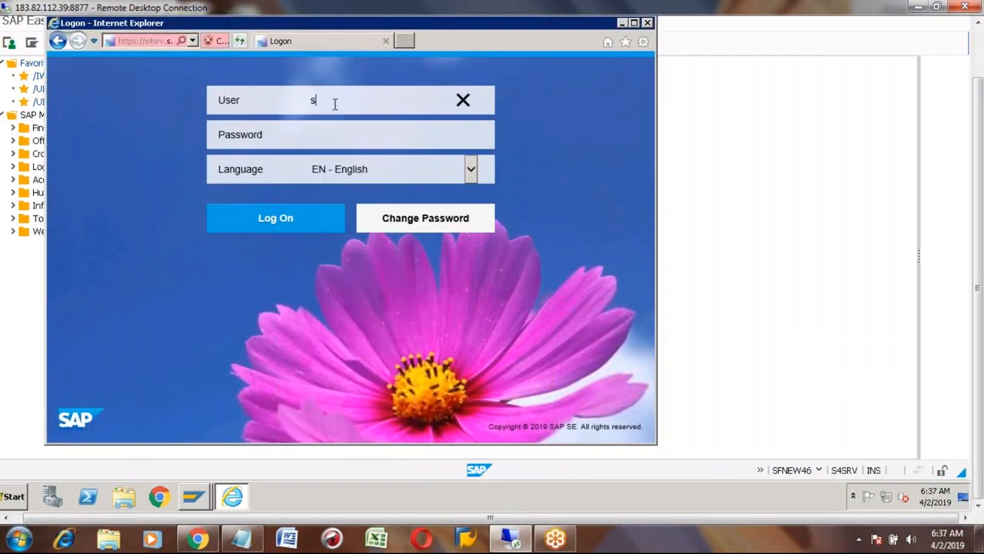
{"action": "type", "text": "fnew46"}
{"action": "left_click", "coordinate": [323, 140]}
{"action": "type", "text": "•••••••"}
{"action": "type", "text": "•"}
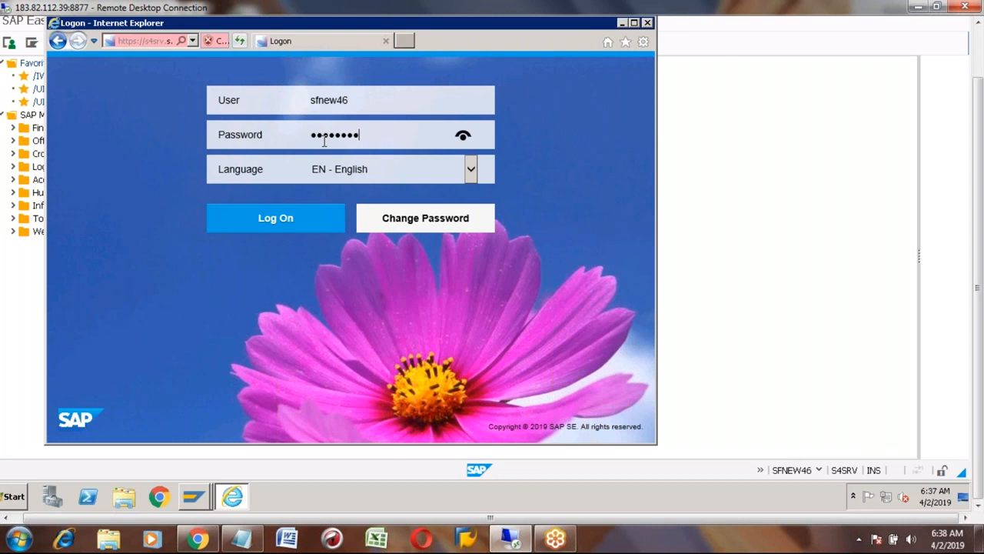
{"action": "left_click", "coordinate": [293, 224]}
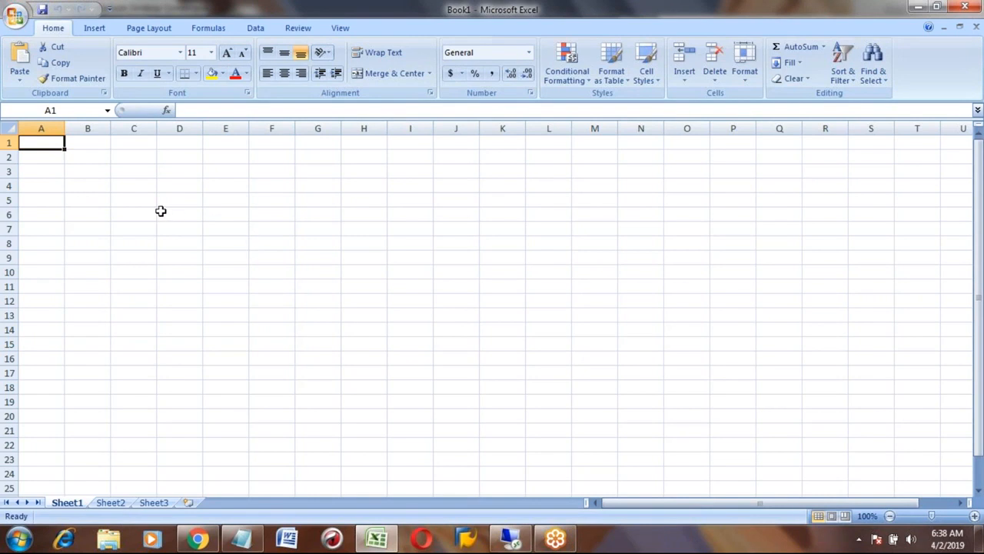
Open the recently used S4HANA manufacturing notes workbook in Excel.
{"action": "left_click", "coordinate": [17, 15]}
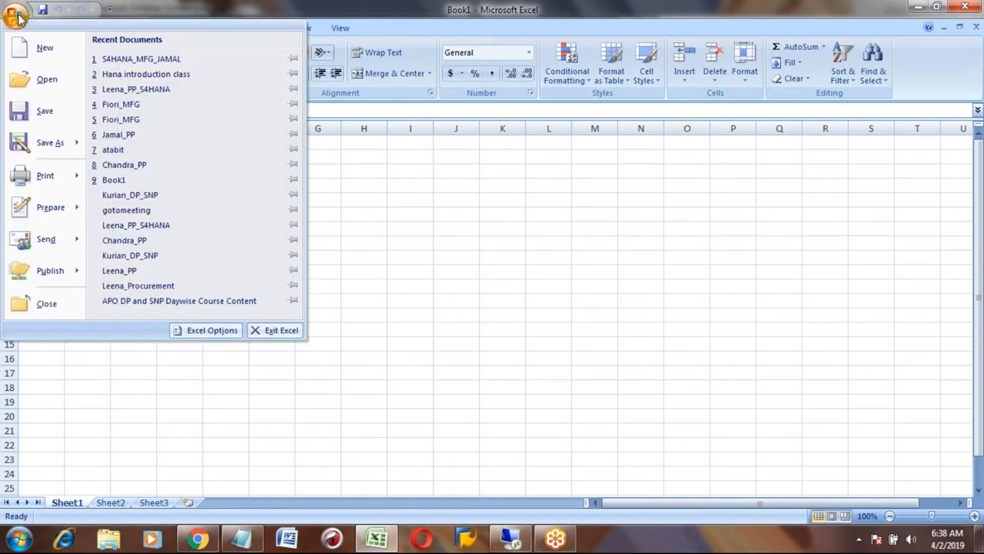
{"action": "left_click", "coordinate": [139, 60]}
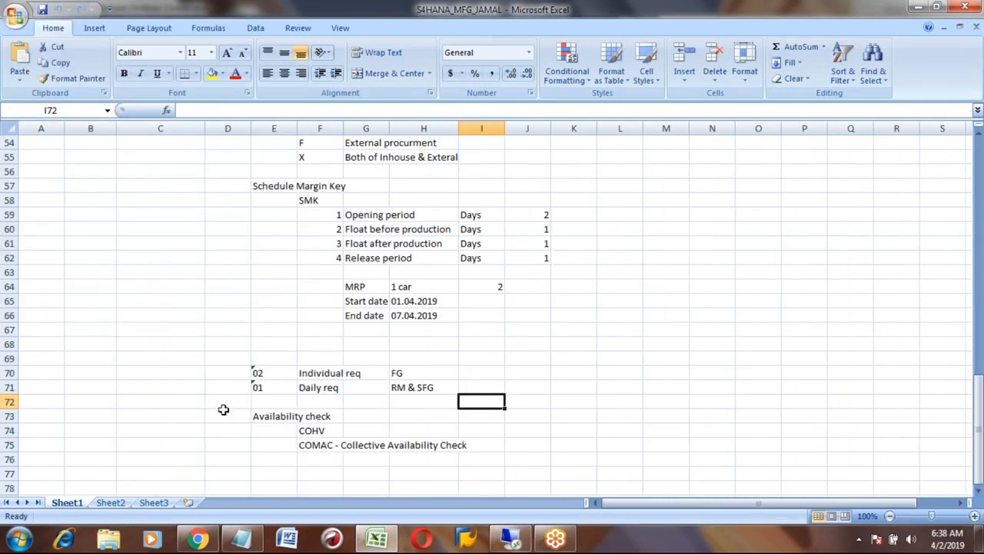
Review the master data, scrap, procurement type, schedule margin key and availability check notes on Sheet1.
{"action": "left_click", "coordinate": [164, 442]}
{"action": "key", "text": "Down"}
{"action": "key", "text": "Down"}
{"action": "key", "text": "Down"}
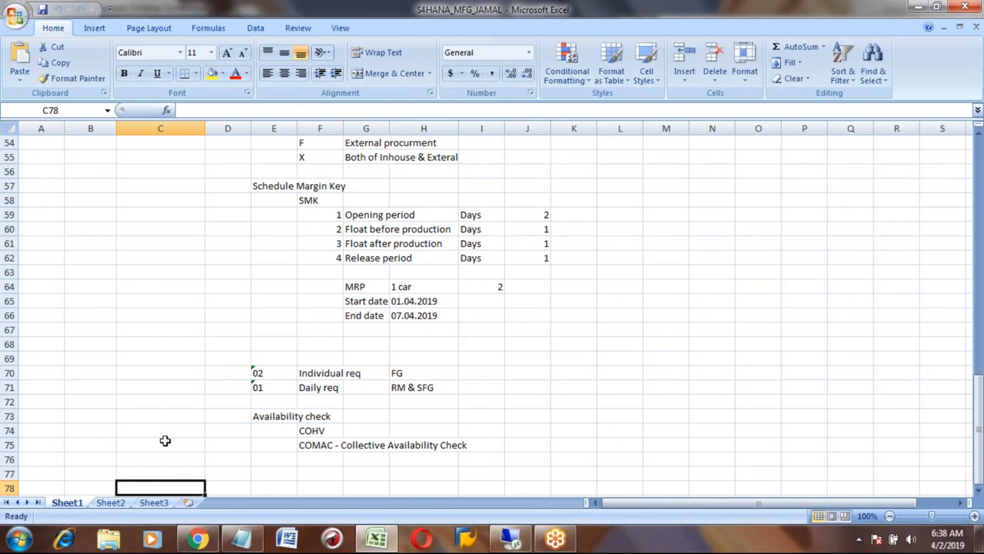
{"action": "key", "text": "Left"}
{"action": "key", "text": "Left"}
{"action": "key", "text": "Right"}
{"action": "key", "text": "Right"}
{"action": "key", "text": "Up"}
{"action": "key", "text": "Up"}
{"action": "key", "text": "Up"}
{"action": "key", "text": "Up"}
{"action": "key", "text": "Up"}
{"action": "key", "text": "Up"}
{"action": "key", "text": "Up"}
{"action": "key", "text": "Up"}
{"action": "key", "text": "Up"}
{"action": "key", "text": "Up"}
{"action": "key", "text": "Up"}
{"action": "key", "text": "Up"}
{"action": "key", "text": "Up"}
{"action": "key", "text": "Up"}
{"action": "key", "text": "Up"}
{"action": "key", "text": "Up"}
{"action": "key", "text": "Up"}
{"action": "key", "text": "Up"}
{"action": "key", "text": "Up"}
{"action": "key", "text": "Up"}
{"action": "key", "text": "Up"}
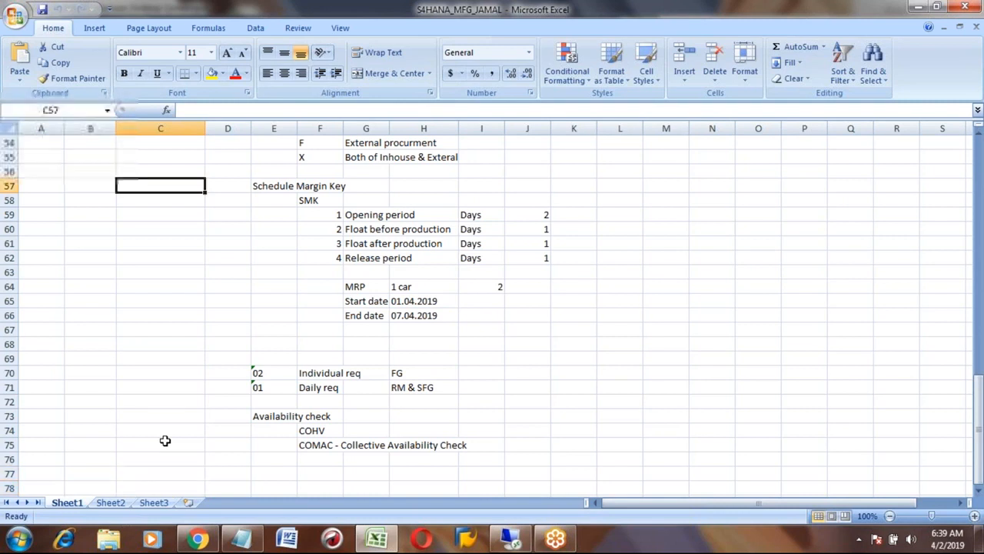
{"action": "key", "text": "Up"}
{"action": "key", "text": "Up"}
{"action": "key", "text": "Up"}
{"action": "key", "text": "Up"}
{"action": "key", "text": "Up"}
{"action": "key", "text": "Up"}
{"action": "key", "text": "Up"}
{"action": "key", "text": "Up"}
{"action": "key", "text": "Up"}
{"action": "key", "text": "Up"}
{"action": "key", "text": "Up"}
{"action": "key", "text": "Up"}
{"action": "key", "text": "Up"}
{"action": "key", "text": "Up"}
{"action": "key", "text": "Up"}
{"action": "key", "text": "Up"}
{"action": "key", "text": "Up"}
{"action": "key", "text": "Up"}
{"action": "key", "text": "Up"}
{"action": "key", "text": "Up"}
{"action": "key", "text": "Down"}
{"action": "key", "text": "Down"}
{"action": "key", "text": "Down"}
{"action": "key", "text": "Down"}
{"action": "key", "text": "Down"}
{"action": "key", "text": "Down"}
{"action": "key", "text": "Down"}
{"action": "key", "text": "Down"}
{"action": "key", "text": "Down"}
{"action": "key", "text": "Down"}
{"action": "key", "text": "Down"}
{"action": "key", "text": "Down"}
{"action": "key", "text": "Down"}
{"action": "key", "text": "Down"}
{"action": "key", "text": "Down"}
{"action": "key", "text": "Down"}
{"action": "key", "text": "Down"}
{"action": "key", "text": "Down"}
{"action": "key", "text": "Down"}
{"action": "key", "text": "Down"}
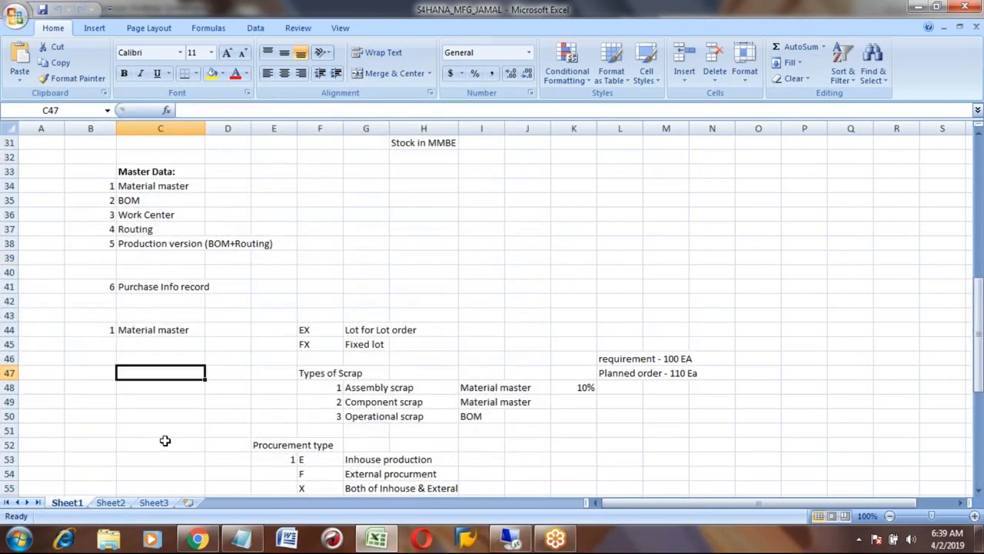
{"action": "key", "text": "Down"}
{"action": "key", "text": "Down"}
{"action": "key", "text": "Down"}
{"action": "key", "text": "Down"}
{"action": "key", "text": "Down"}
{"action": "key", "text": "Down"}
{"action": "key", "text": "Down"}
{"action": "key", "text": "Down"}
{"action": "key", "text": "Down"}
{"action": "key", "text": "Down"}
{"action": "key", "text": "Down"}
{"action": "key", "text": "Down"}
{"action": "key", "text": "Down"}
{"action": "key", "text": "Down"}
{"action": "key", "text": "Down"}
{"action": "key", "text": "Down"}
{"action": "key", "text": "Down"}
{"action": "key", "text": "Down"}
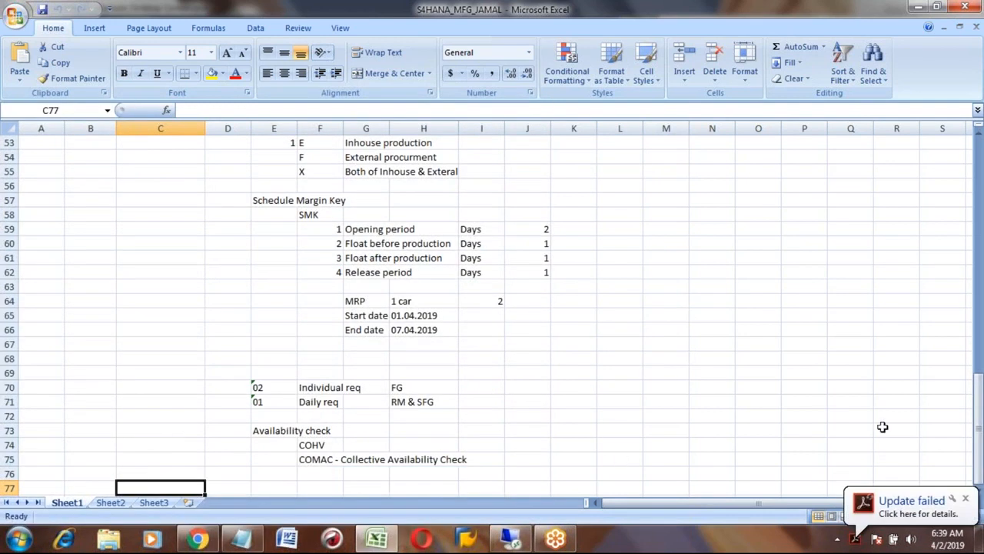
{"action": "left_click", "coordinate": [967, 500]}
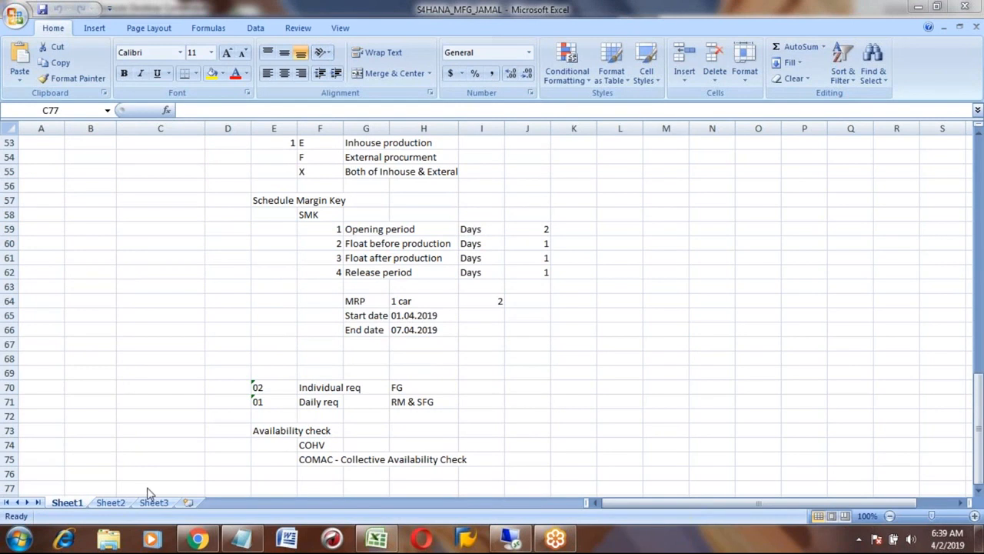
Switch to the Remote Desktop session and maximize the Fiori launchpad browser window.
{"action": "left_click", "coordinate": [511, 539]}
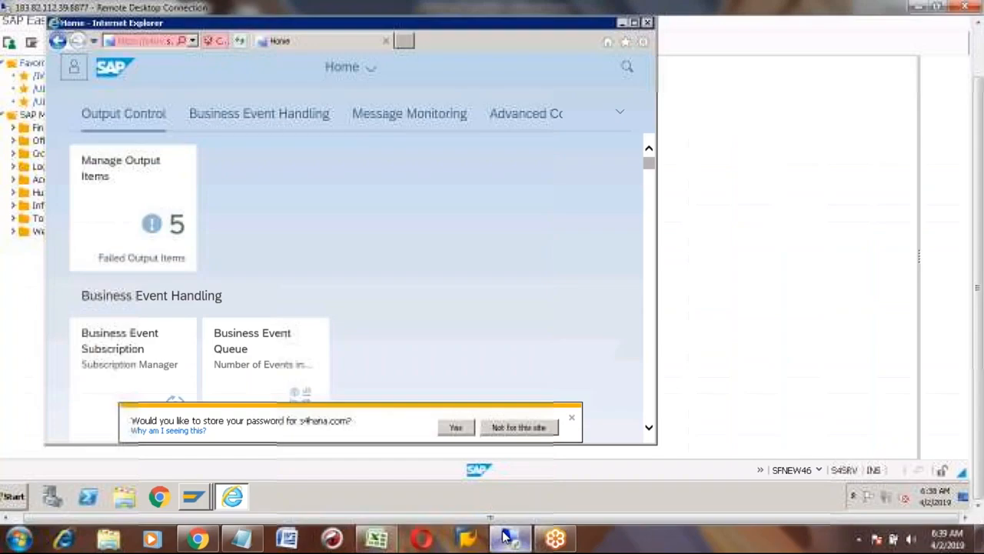
{"action": "left_click", "coordinate": [634, 23]}
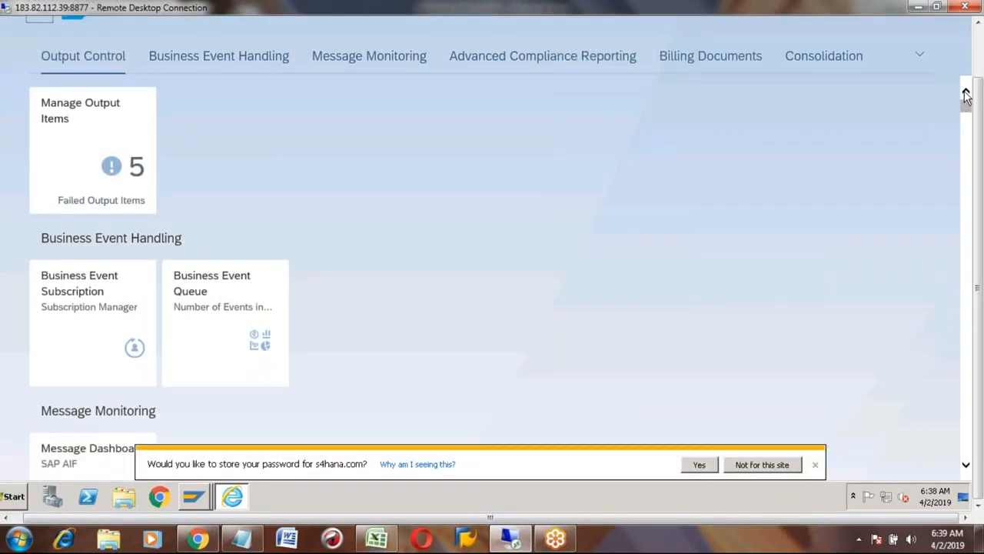
{"action": "left_click", "coordinate": [920, 57]}
{"action": "left_click", "coordinate": [980, 48]}
Dismiss the blocked-content warning and search all launchpad content for "purchase order".
{"action": "left_click", "coordinate": [921, 66]}
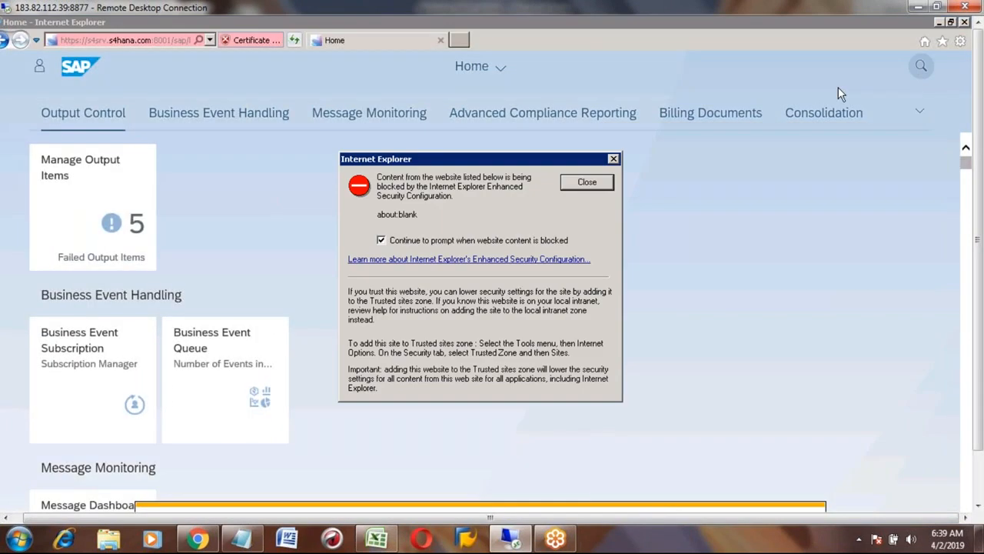
{"action": "left_click", "coordinate": [569, 182]}
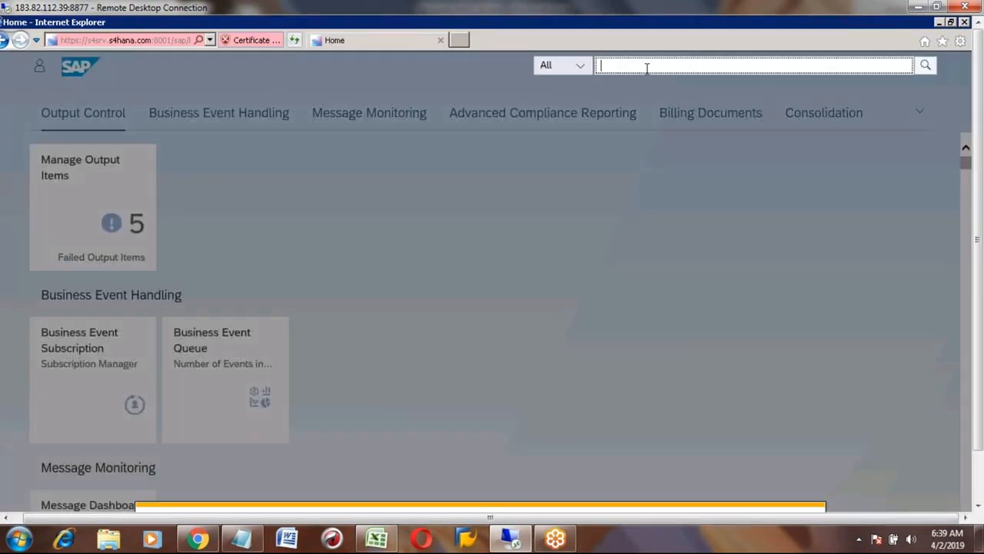
{"action": "type", "text": "purchase ord"}
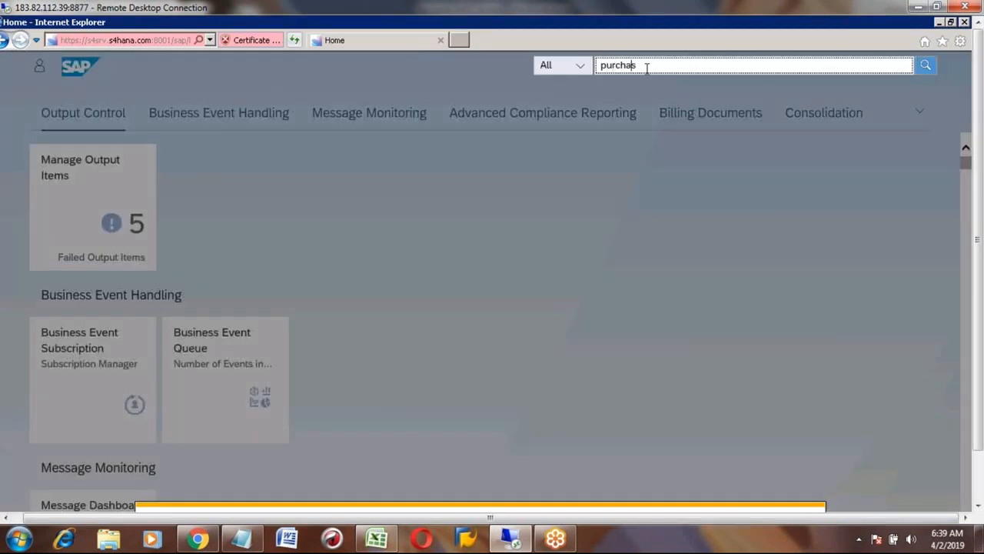
{"action": "type", "text": "er"}
{"action": "key", "text": "Return"}
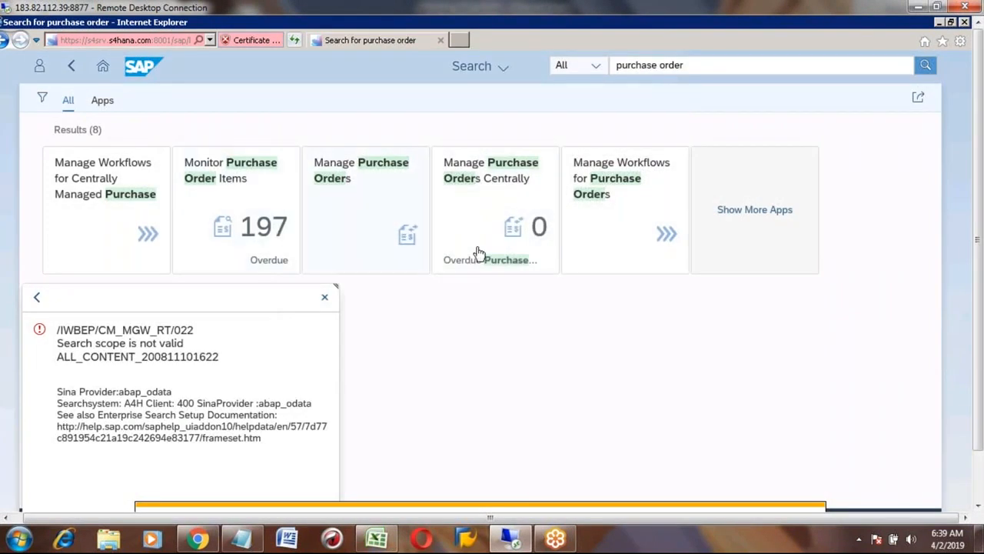
Open the Manage Purchase Orders app and list all purchase orders without any filter values.
{"action": "left_click", "coordinate": [362, 213]}
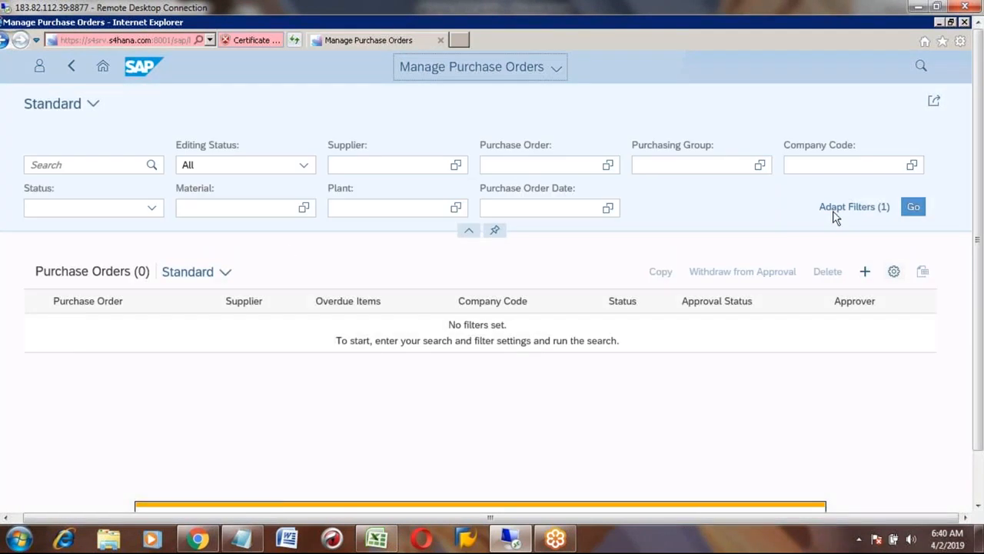
{"action": "left_click", "coordinate": [914, 208]}
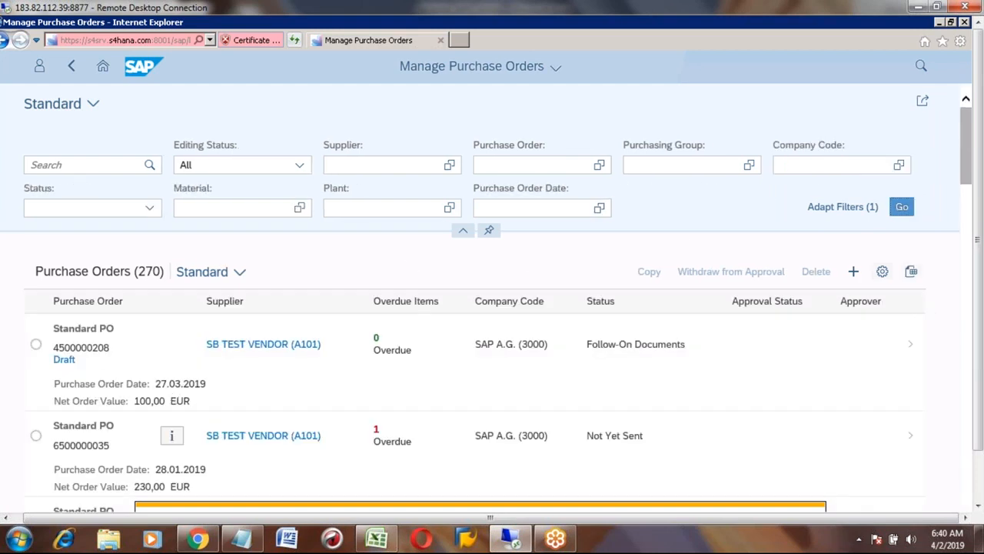
Open the draft standard purchase order dated 27.03.2019 and review its general, delivery and invoice, and supplier address sections.
{"action": "double_click", "coordinate": [90, 352]}
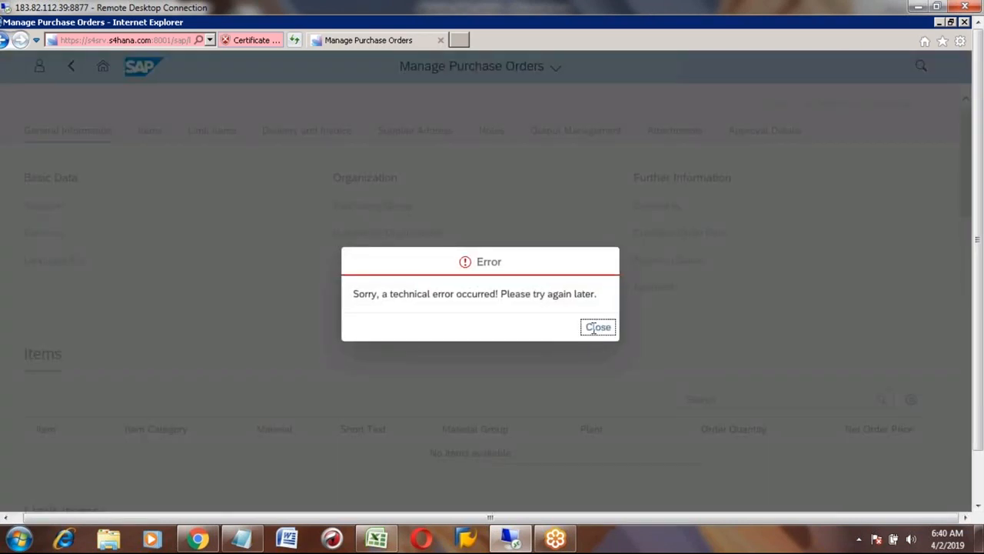
{"action": "left_click", "coordinate": [598, 327]}
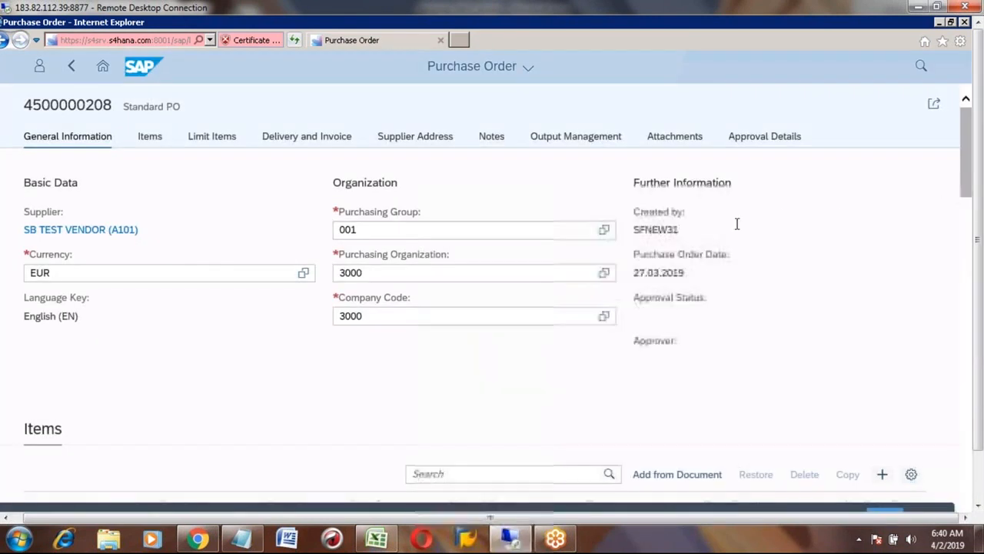
{"action": "left_click", "coordinate": [971, 358]}
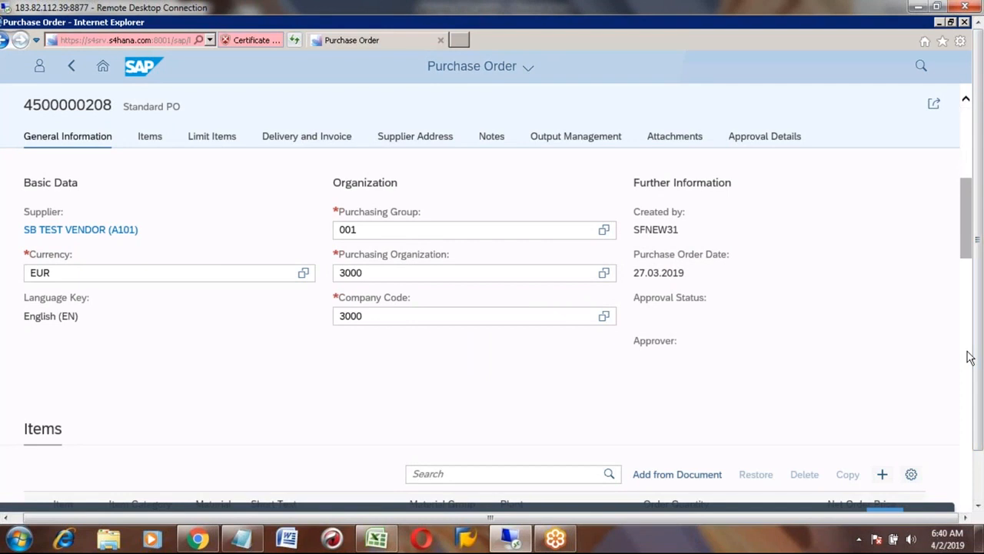
{"action": "left_click", "coordinate": [971, 375]}
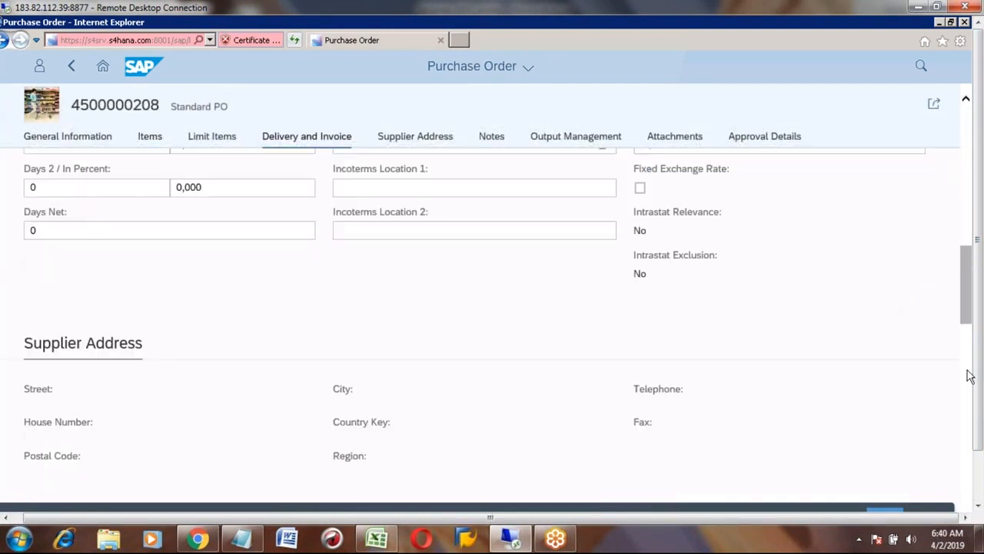
{"action": "left_click", "coordinate": [971, 399]}
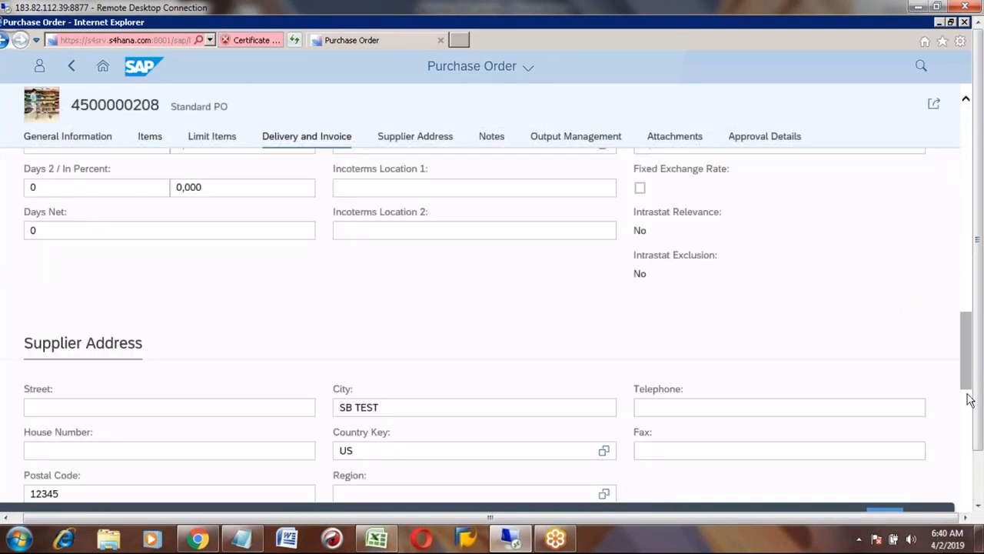
{"action": "left_click", "coordinate": [968, 129]}
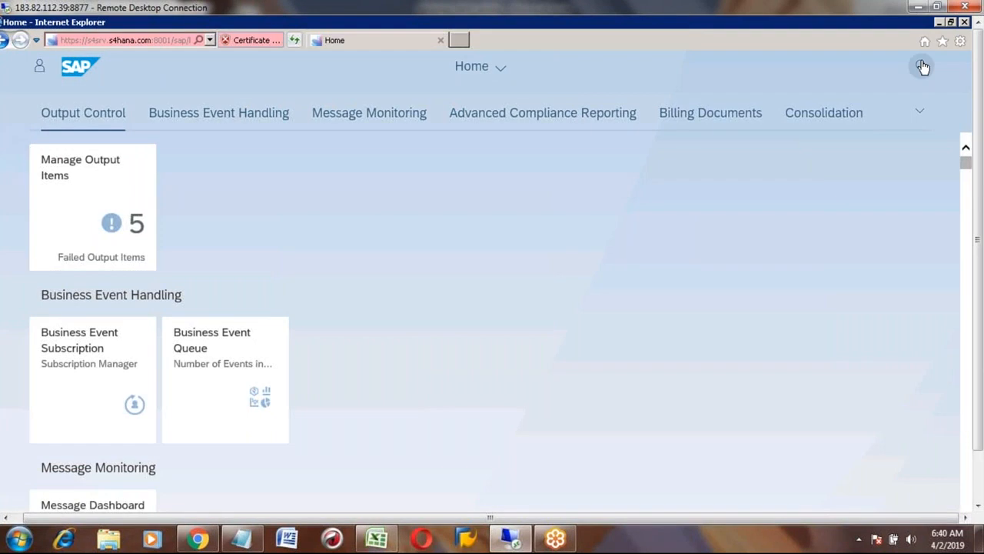
Search all launchpad content for "production order" and minimize the browser to return to SAP Easy Access.
{"action": "left_click", "coordinate": [922, 67]}
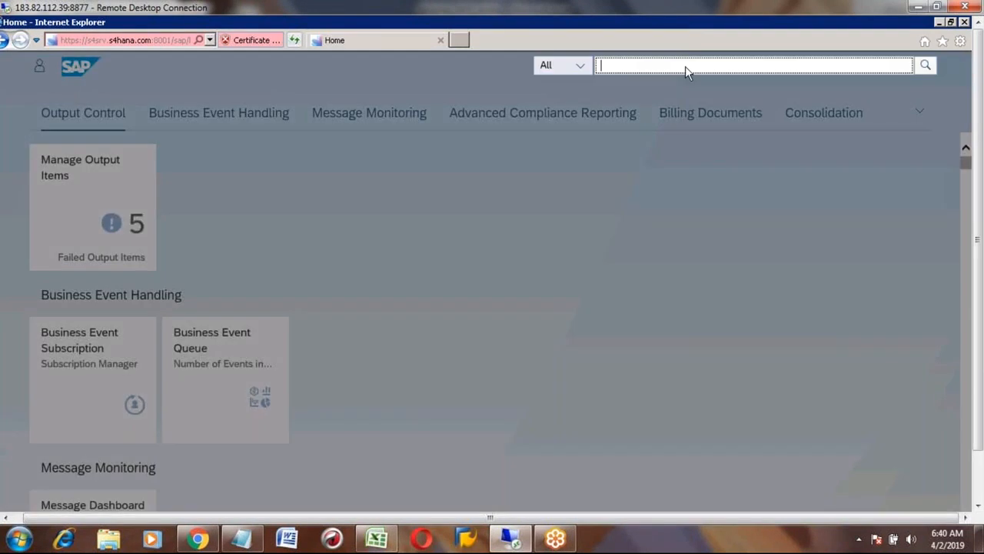
{"action": "type", "text": "production order"}
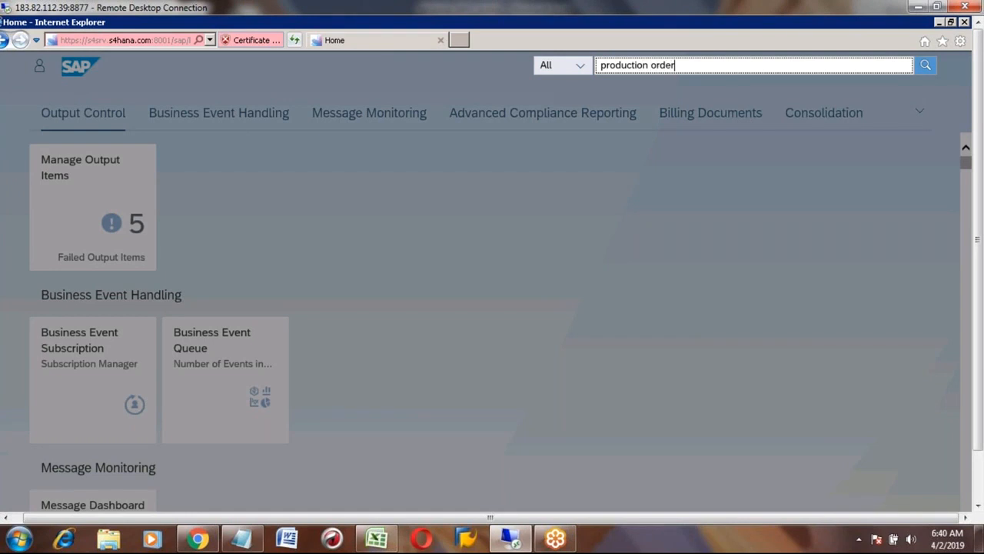
{"action": "key", "text": "Return"}
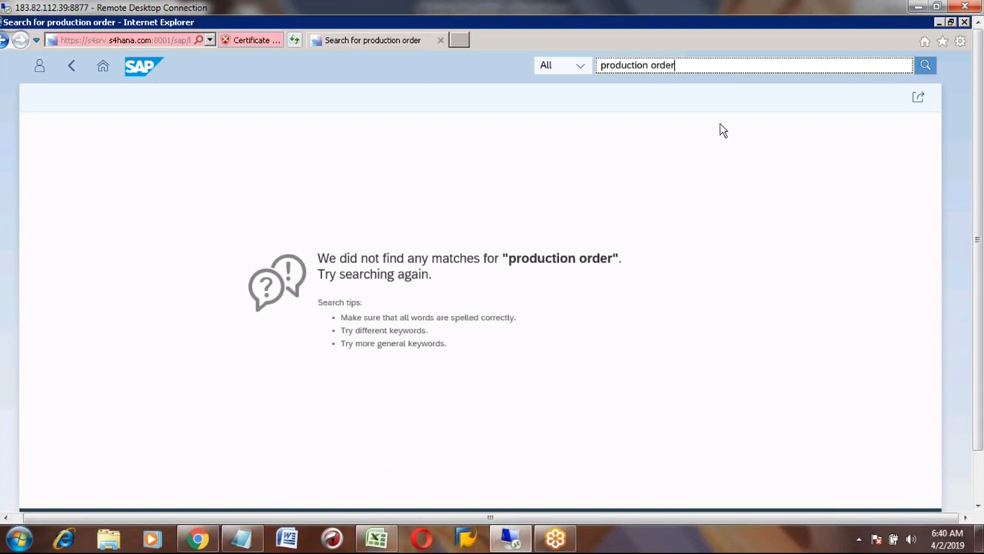
{"action": "left_click", "coordinate": [940, 24]}
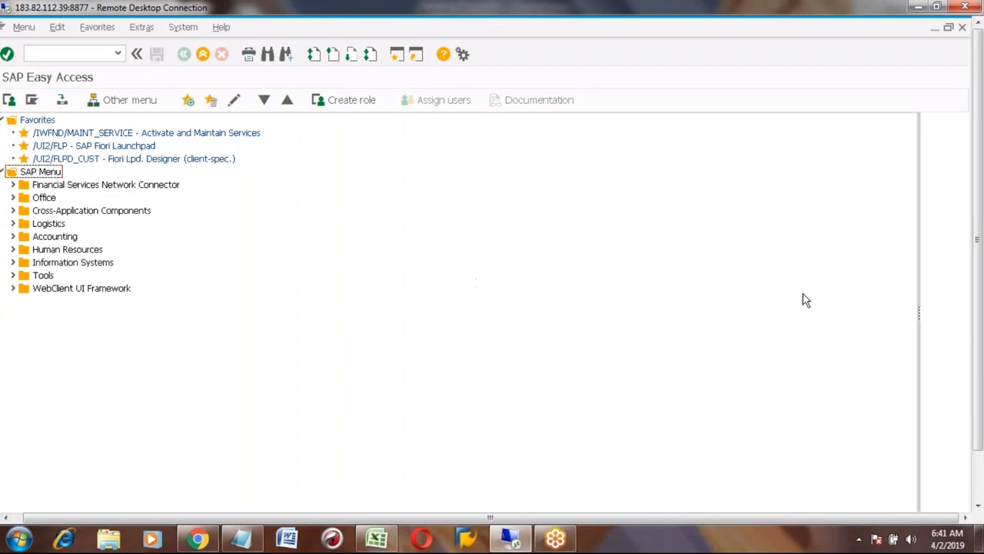
Switch to the Excel manufacturing workbook and look up the finished material's name in the Goods Receipts row.
{"action": "left_click", "coordinate": [71, 51]}
{"action": "left_click", "coordinate": [378, 540]}
{"action": "left_click", "coordinate": [314, 329]}
{"action": "key", "text": "Up"}
{"action": "key", "text": "Up"}
{"action": "key", "text": "Up"}
{"action": "key", "text": "Up"}
{"action": "key", "text": "Up"}
{"action": "key", "text": "Up"}
{"action": "key", "text": "Up"}
{"action": "key", "text": "Up"}
{"action": "key", "text": "Up"}
{"action": "key", "text": "Up"}
{"action": "key", "text": "Up"}
{"action": "key", "text": "Up"}
{"action": "key", "text": "Up"}
{"action": "key", "text": "Up"}
{"action": "key", "text": "Up"}
{"action": "key", "text": "Up"}
{"action": "key", "text": "Up"}
{"action": "key", "text": "Up"}
{"action": "key", "text": "Up"}
{"action": "key", "text": "Up"}
{"action": "key", "text": "Up"}
{"action": "key", "text": "Up"}
{"action": "key", "text": "Up"}
{"action": "key", "text": "Up"}
{"action": "key", "text": "Up"}
{"action": "key", "text": "Up"}
{"action": "key", "text": "Up"}
{"action": "key", "text": "Up"}
{"action": "key", "text": "Up"}
{"action": "key", "text": "Up"}
{"action": "key", "text": "Up"}
{"action": "key", "text": "Up"}
{"action": "key", "text": "Up"}
{"action": "key", "text": "Up"}
{"action": "key", "text": "Up"}
{"action": "key", "text": "Up"}
{"action": "key", "text": "Up"}
{"action": "key", "text": "Down"}
{"action": "key", "text": "Right"}
{"action": "key", "text": "Right"}
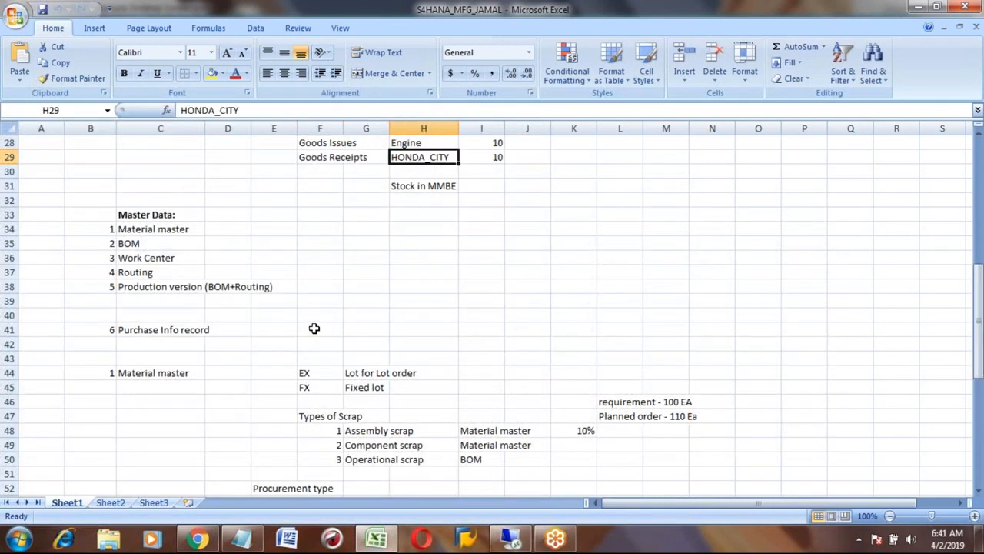
Switch back to the Remote Desktop session and open the Create Material transaction.
{"action": "key", "text": "alt+Tab"}
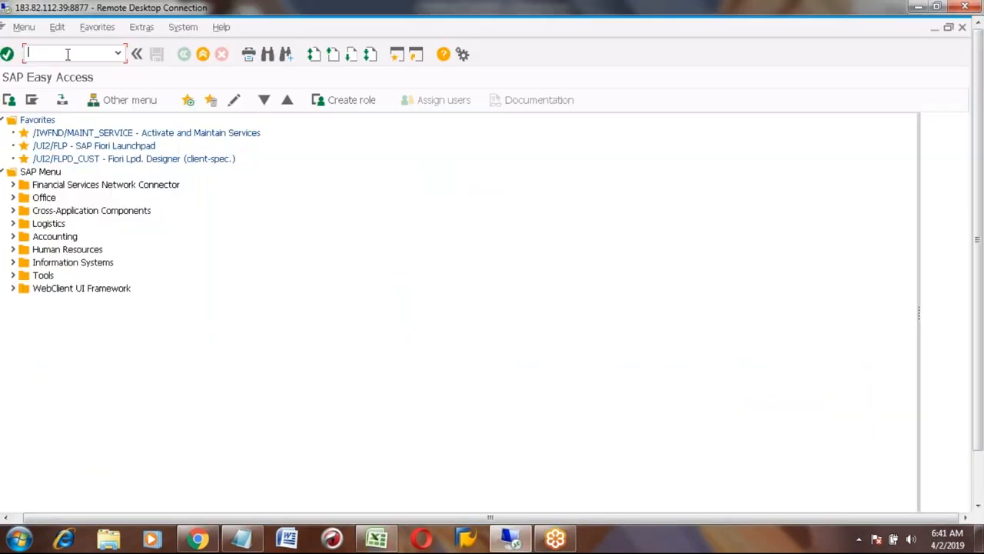
{"action": "type", "text": "/nmigo"}
{"action": "key", "text": "Return"}
{"action": "key", "text": "ctrl+v"}
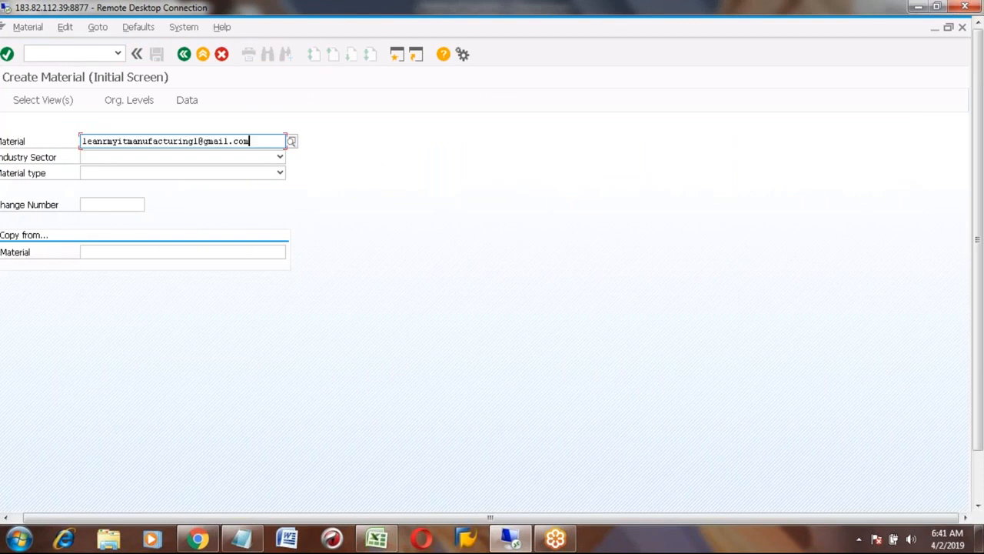
{"action": "key", "text": "BackSpace"}
{"action": "key", "text": "BackSpace"}
{"action": "key", "text": "BackSpace"}
{"action": "key", "text": "BackSpace"}
{"action": "key", "text": "BackSpace"}
{"action": "key", "text": "BackSpace"}
{"action": "key", "text": "BackSpace"}
{"action": "key", "text": "BackSpace"}
{"action": "key", "text": "BackSpace"}
{"action": "key", "text": "BackSpace"}
{"action": "key", "text": "BackSpace"}
{"action": "key", "text": "BackSpace"}
{"action": "key", "text": "BackSpace"}
{"action": "key", "text": "BackSpace"}
{"action": "key", "text": "BackSpace"}
{"action": "key", "text": "BackSpace"}
{"action": "key", "text": "BackSpace"}
{"action": "key", "text": "BackSpace"}
{"action": "key", "text": "BackSpace"}
{"action": "key", "text": "BackSpace"}
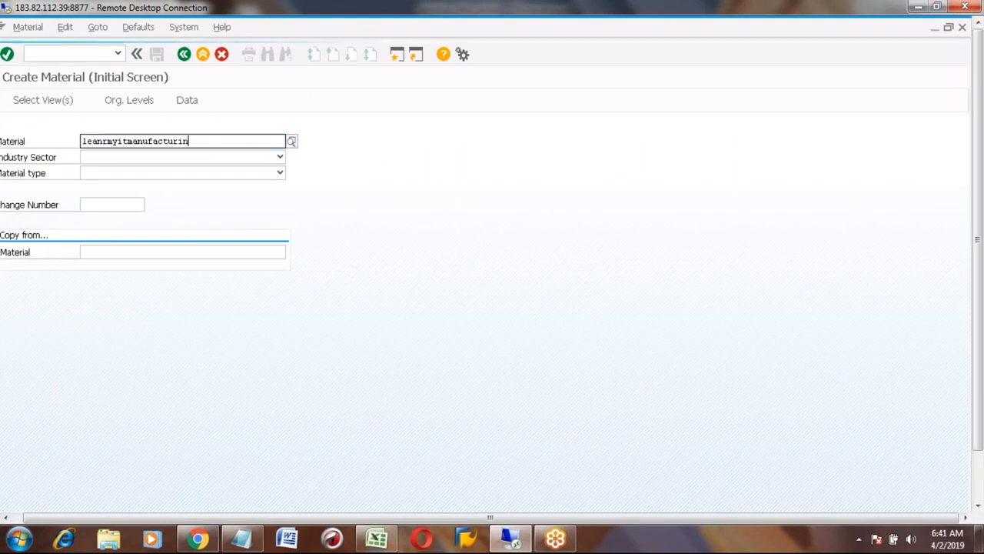
{"action": "key", "text": "BackSpace"}
{"action": "key", "text": "BackSpace"}
{"action": "key", "text": "BackSpace"}
{"action": "key", "text": "BackSpace"}
Choose HONDA_CAR as the material and accept the copied industry sector and material type to open its view selection.
{"action": "type", "text": "ho"}
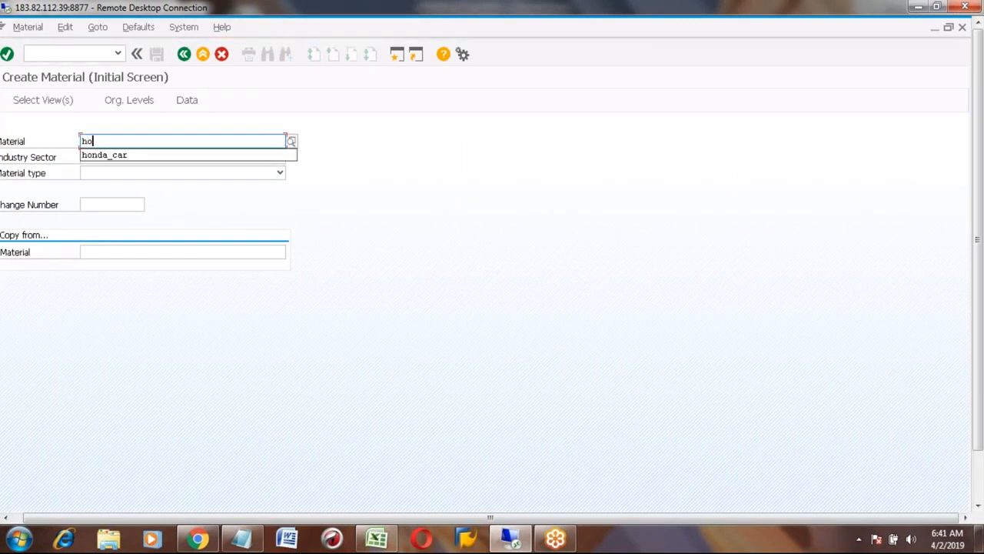
{"action": "type", "text": "nda_city"}
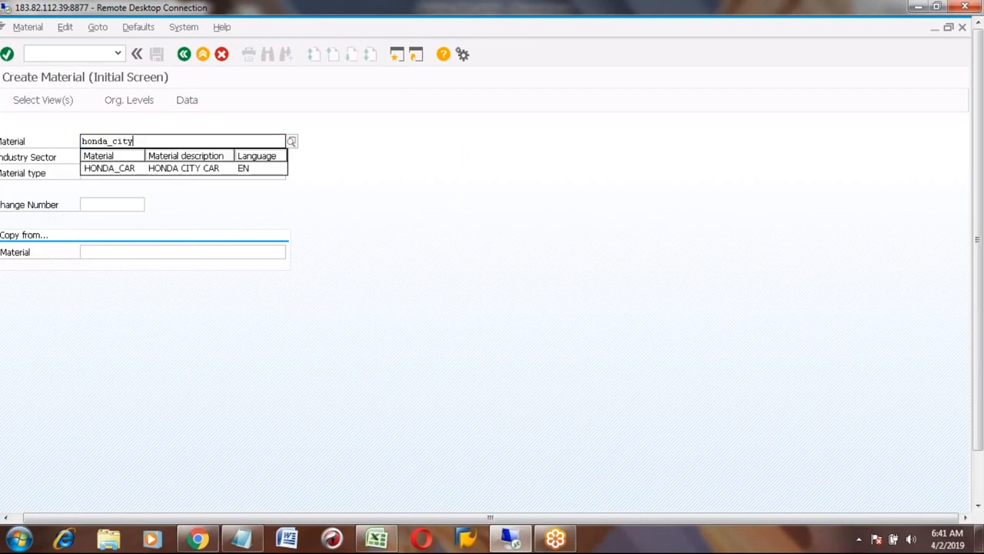
{"action": "left_click", "coordinate": [131, 169]}
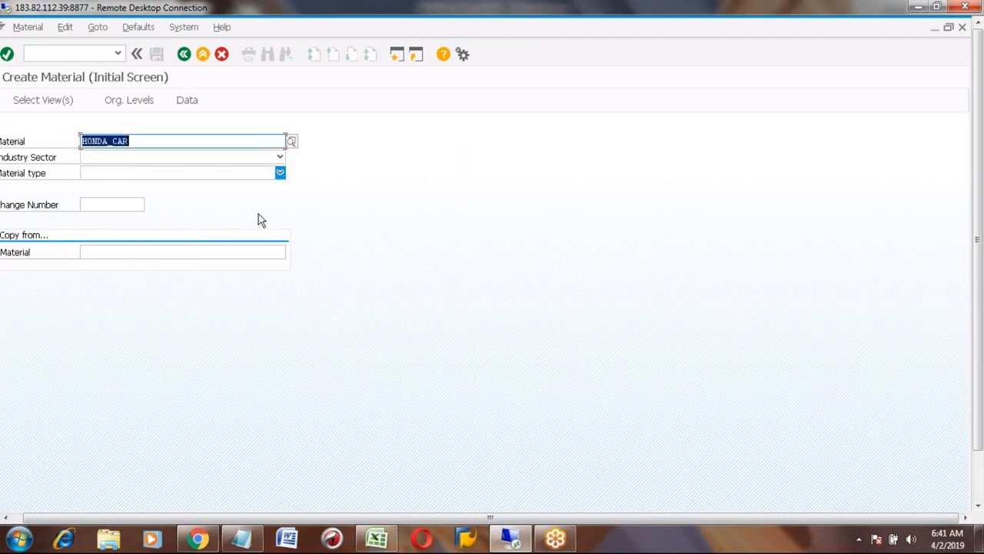
{"action": "key", "text": "Return"}
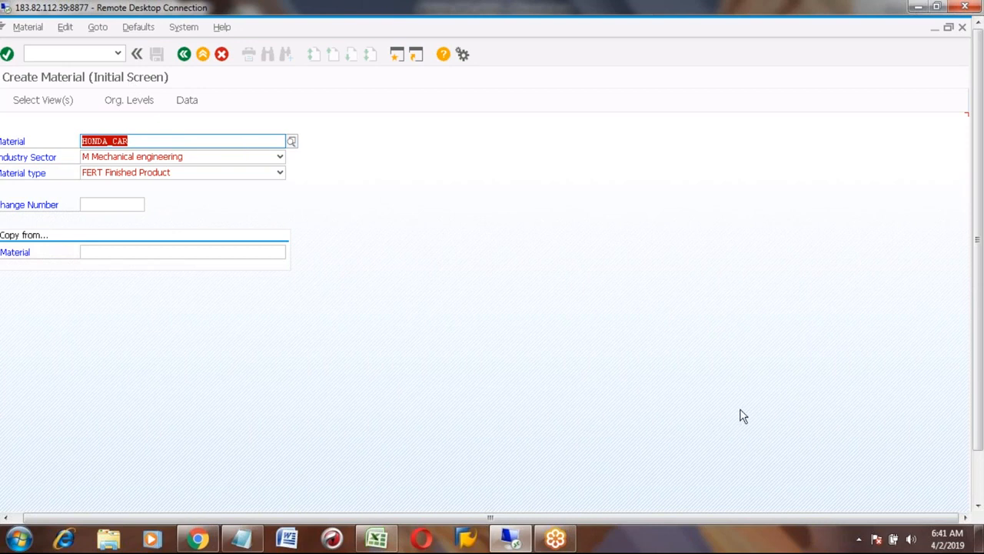
{"action": "left_click", "coordinate": [979, 496]}
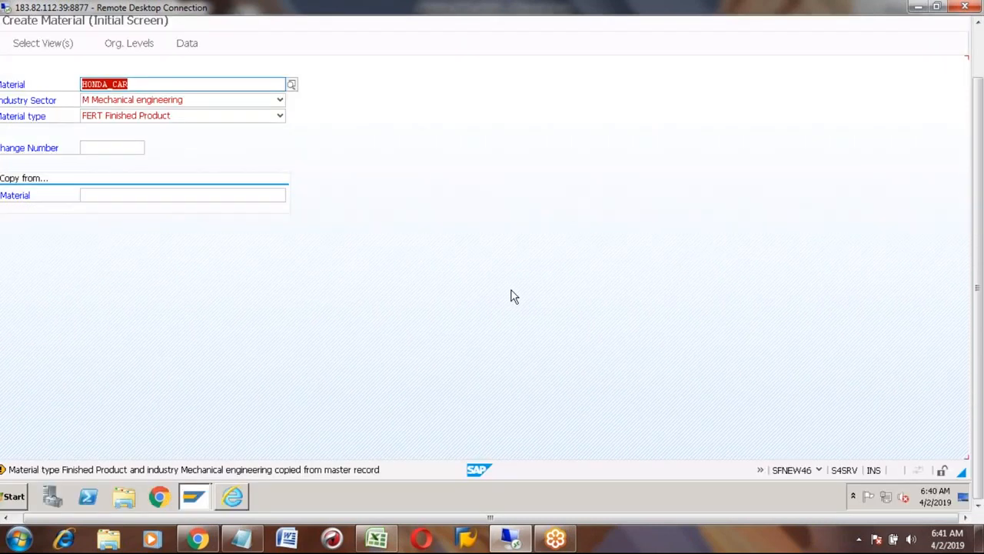
{"action": "key", "text": "Return"}
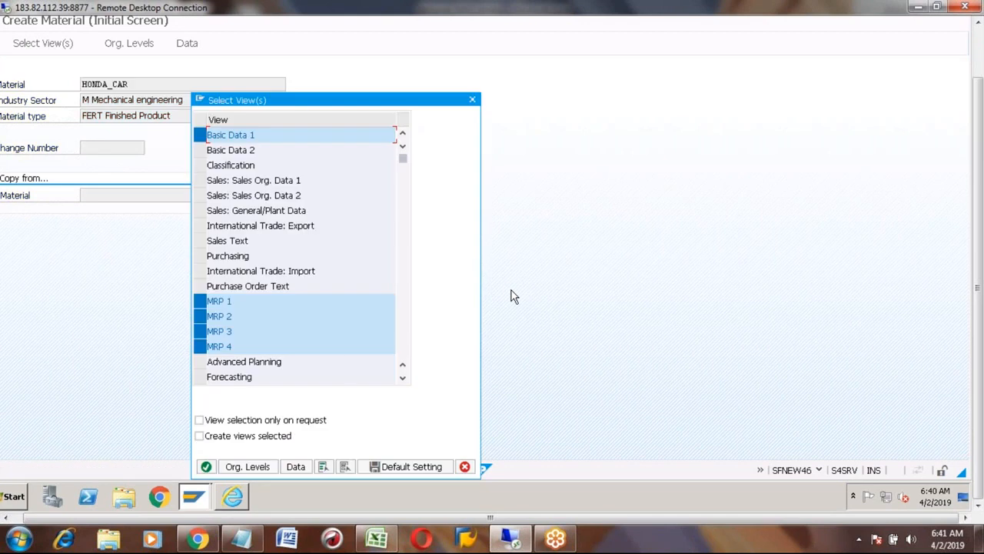
Deselect all default material views and select Work Scheduling.
{"action": "left_click", "coordinate": [345, 466]}
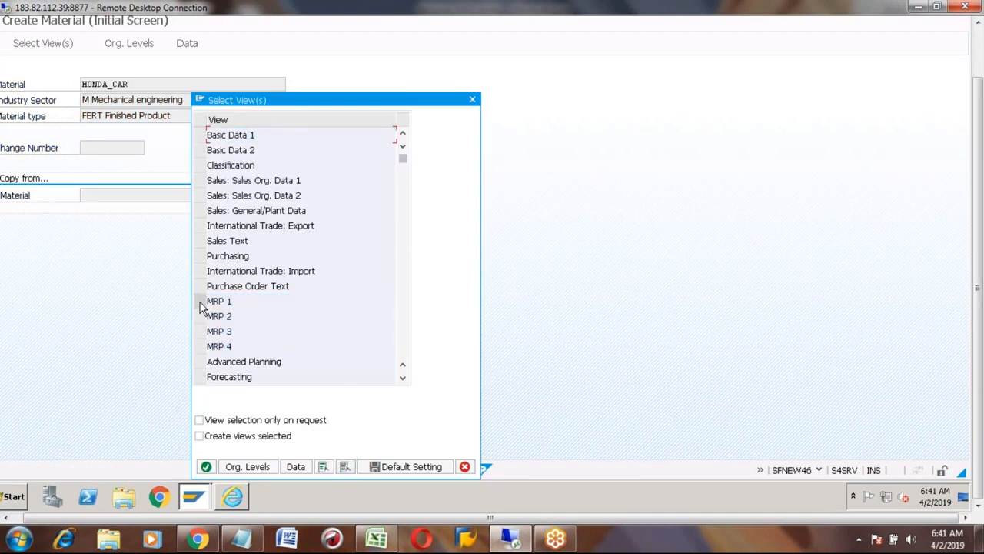
{"action": "left_click", "coordinate": [402, 380]}
{"action": "left_click", "coordinate": [402, 380]}
{"action": "left_click", "coordinate": [402, 379]}
{"action": "left_click", "coordinate": [402, 380]}
{"action": "left_click", "coordinate": [402, 380]}
{"action": "left_click", "coordinate": [402, 380]}
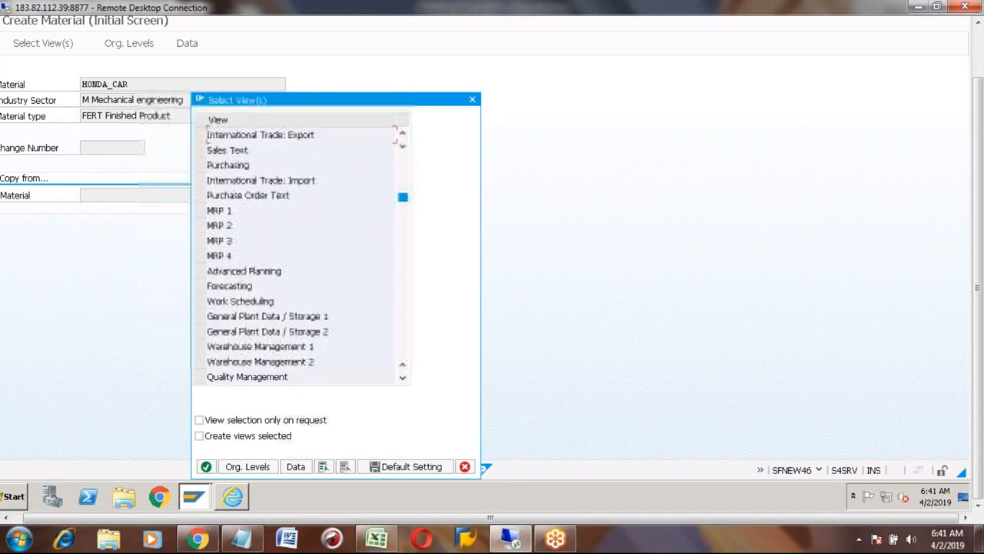
{"action": "left_click", "coordinate": [201, 301]}
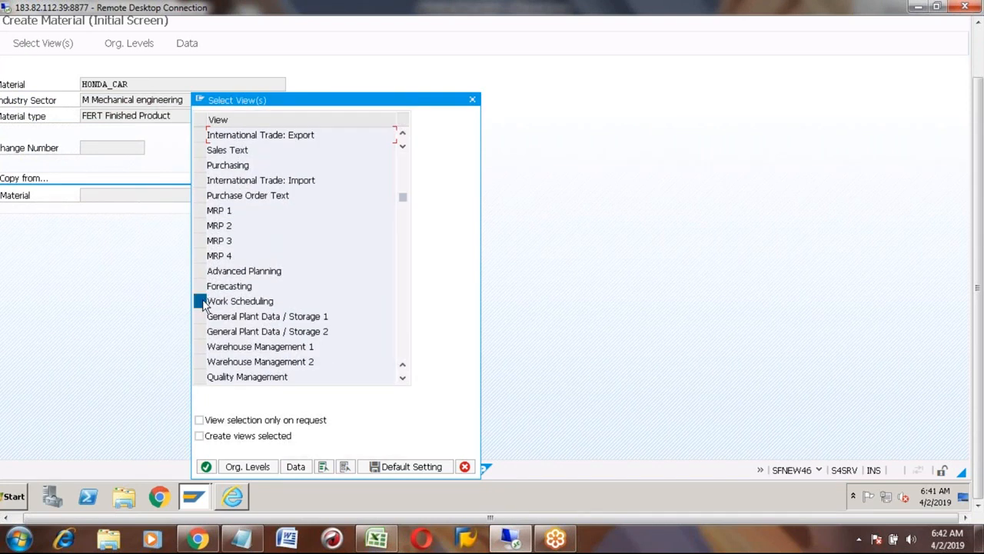
Add the Accounting 1, Accounting 2, Costing 1 and Costing 2 views and confirm the view selection.
{"action": "left_click", "coordinate": [402, 379]}
{"action": "left_click", "coordinate": [403, 379]}
{"action": "left_click", "coordinate": [403, 379]}
{"action": "left_click", "coordinate": [403, 379]}
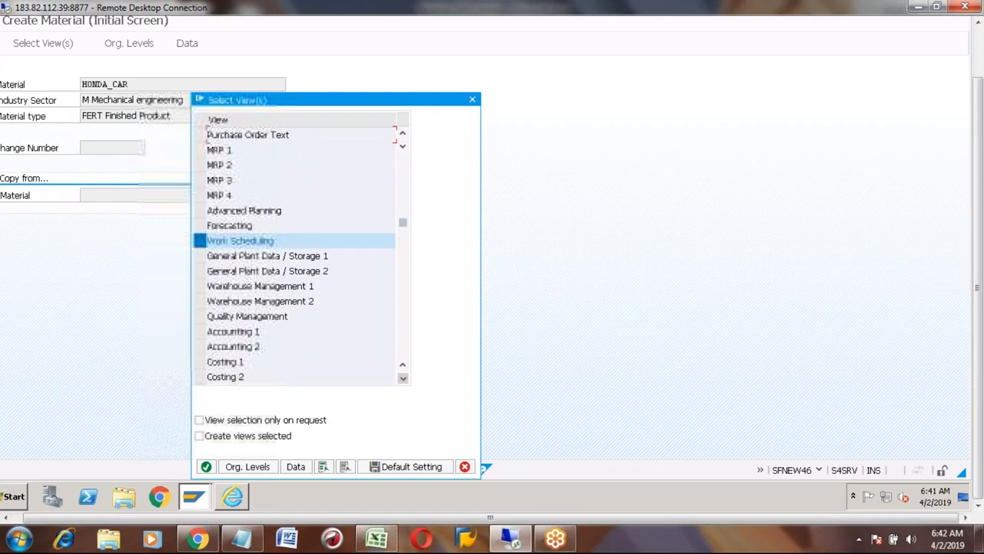
{"action": "left_click", "coordinate": [199, 332]}
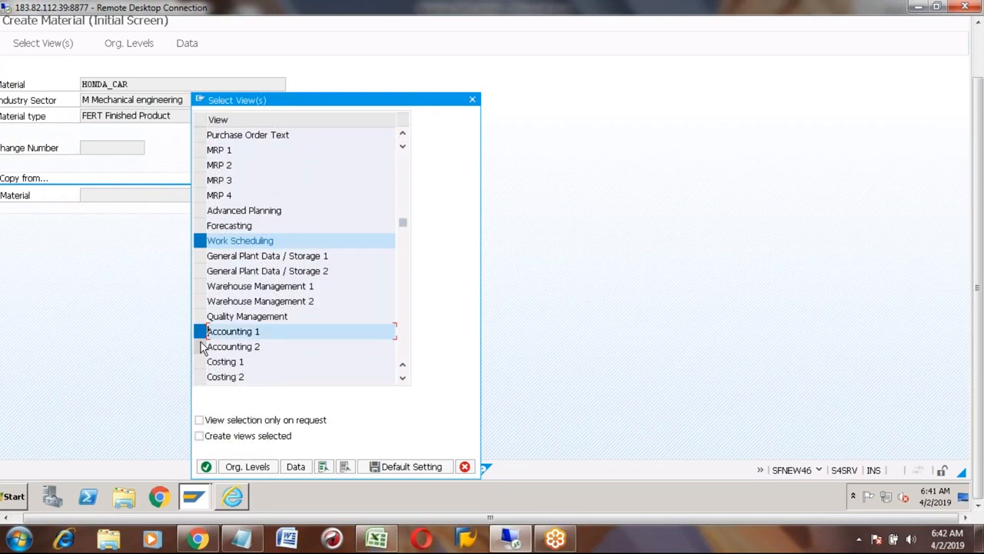
{"action": "left_click", "coordinate": [200, 346]}
{"action": "left_click", "coordinate": [200, 362]}
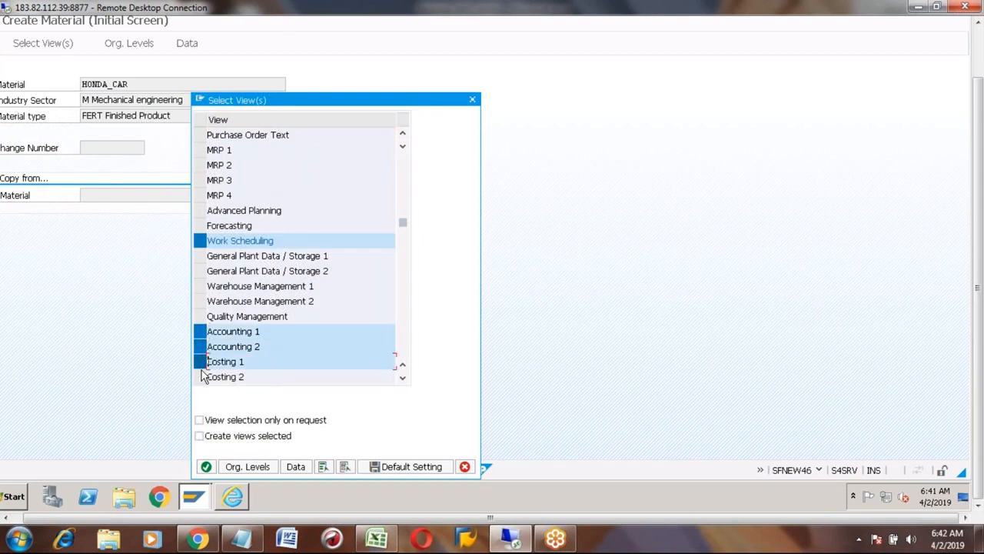
{"action": "left_click", "coordinate": [200, 376]}
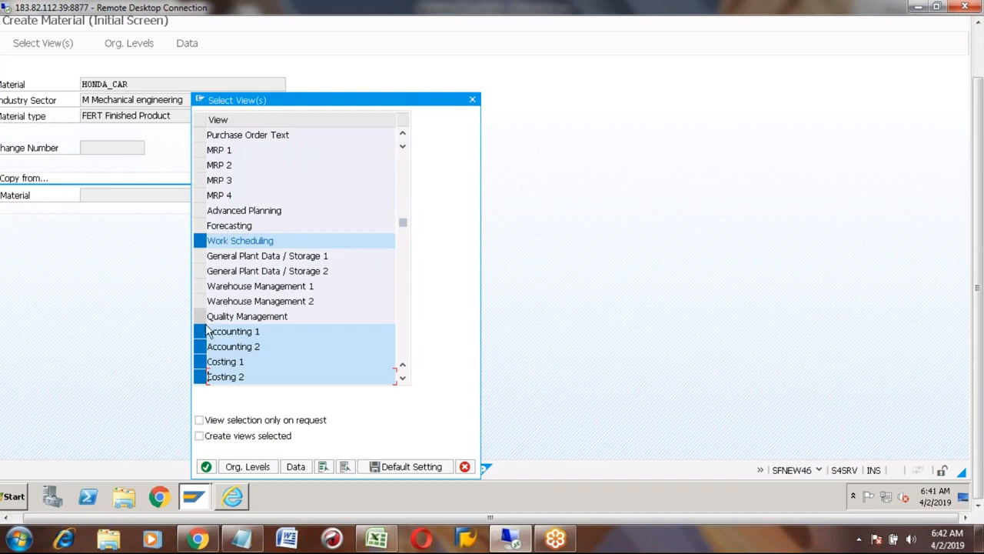
{"action": "left_click", "coordinate": [207, 467]}
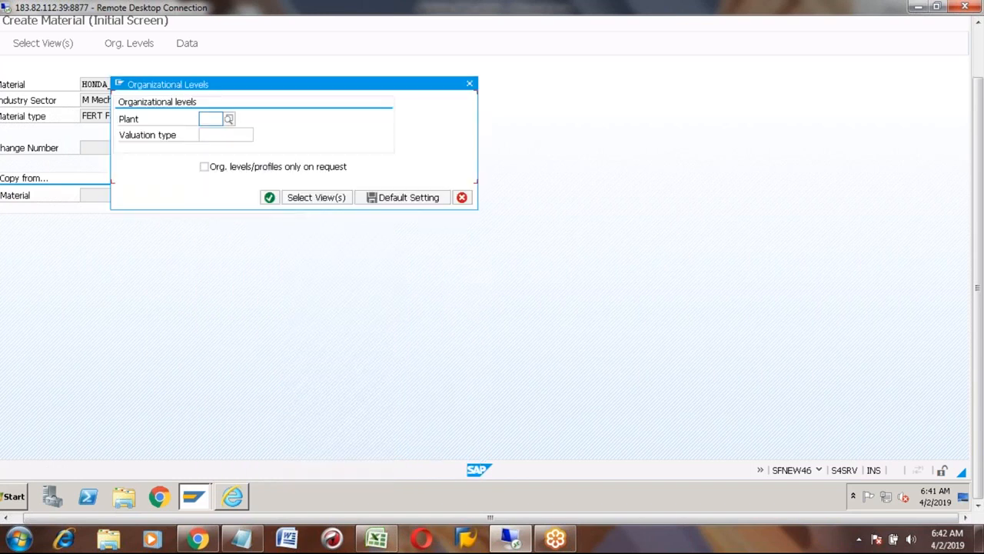
Open the Work Scheduling view for plant A100 and exit the material without saving.
{"action": "left_click", "coordinate": [209, 119]}
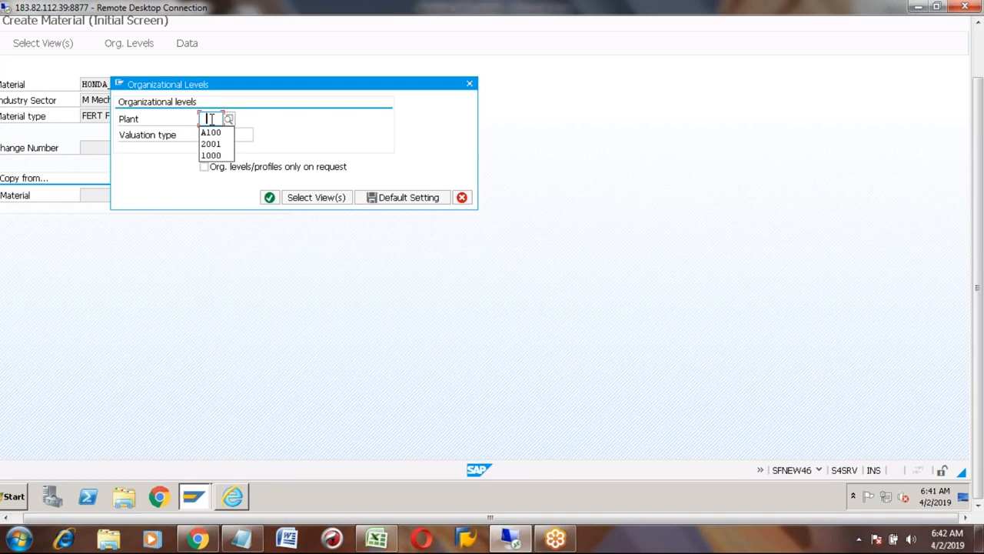
{"action": "left_click", "coordinate": [210, 132]}
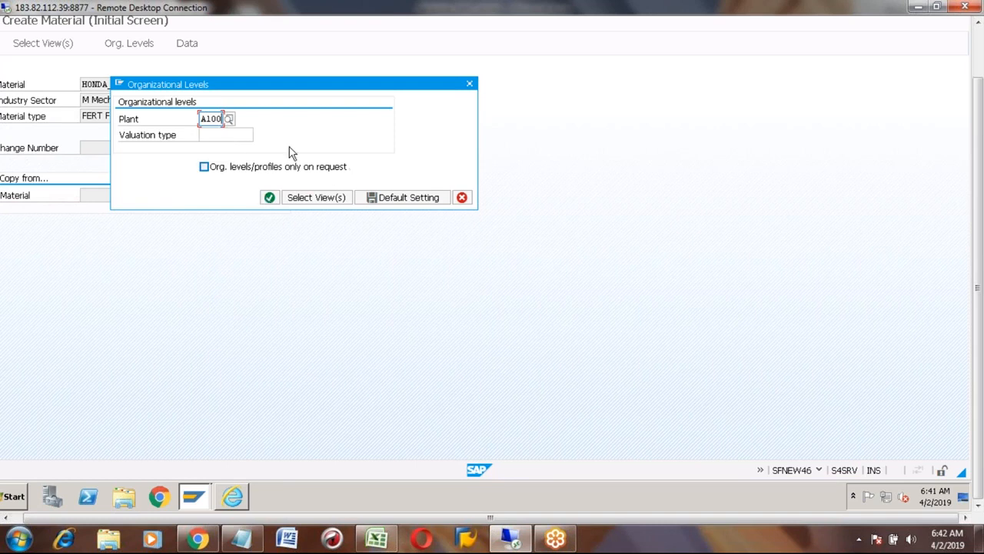
{"action": "key", "text": "Return"}
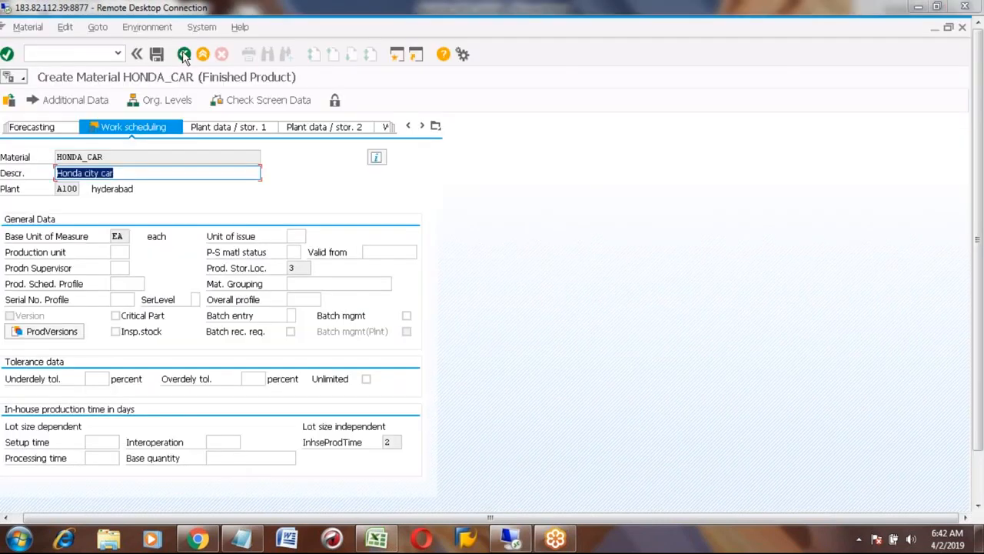
{"action": "left_click", "coordinate": [184, 55]}
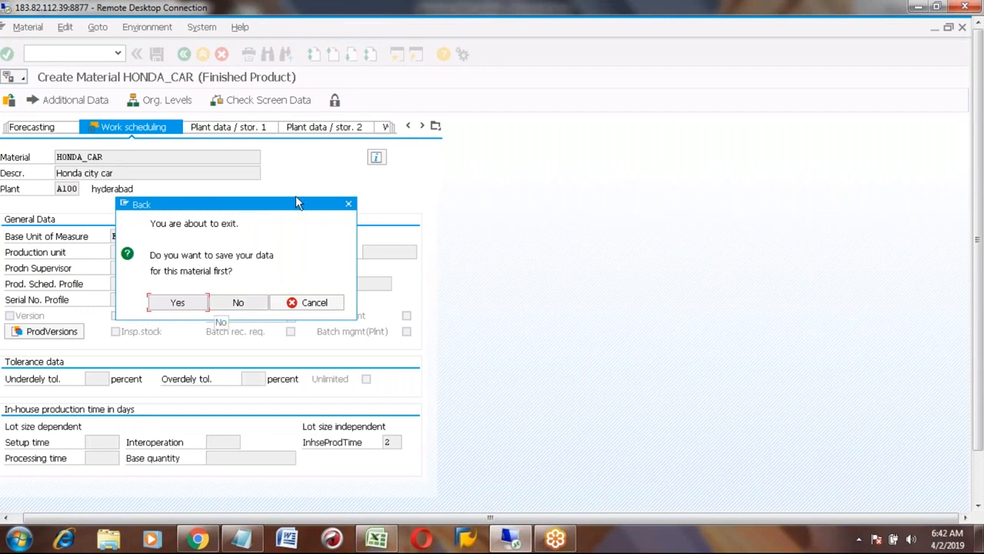
{"action": "left_click", "coordinate": [238, 304]}
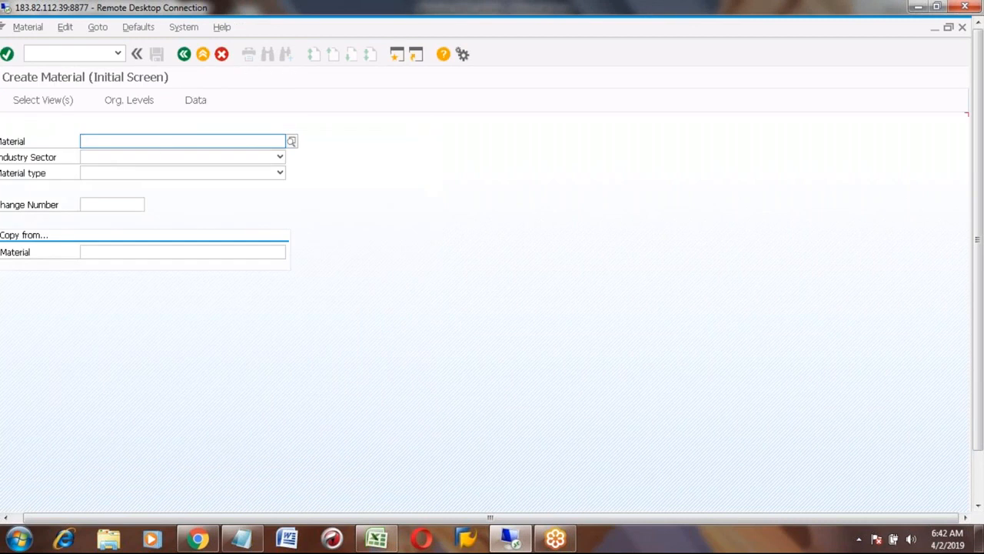
Enter honda_car as the material on the initial screen again and continue to its list of views.
{"action": "type", "text": "honda"}
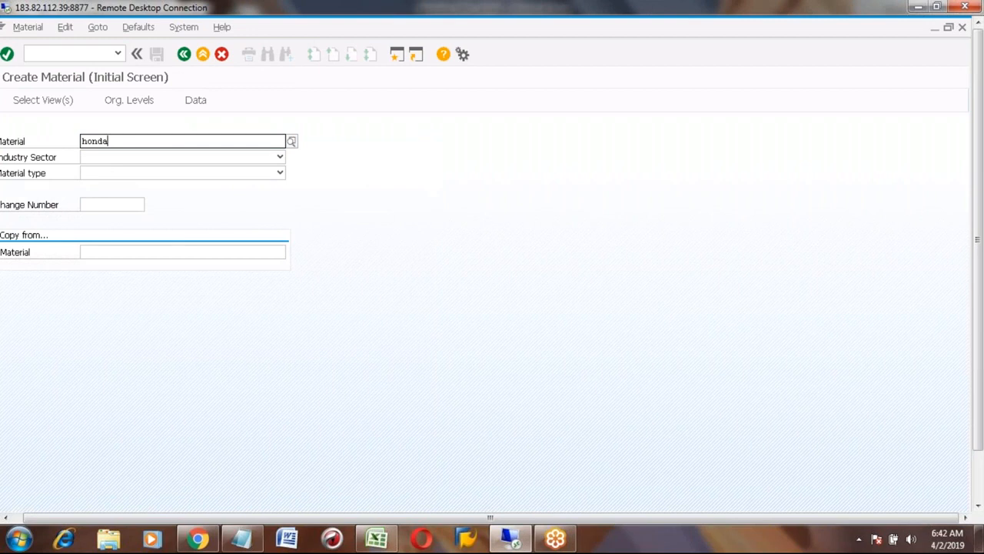
{"action": "type", "text": "_car"}
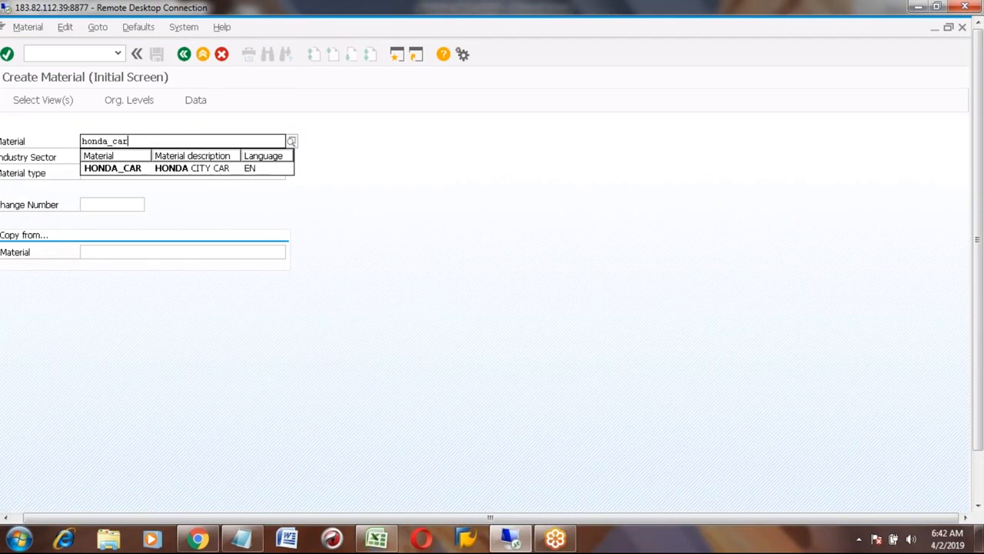
{"action": "key", "text": "Return"}
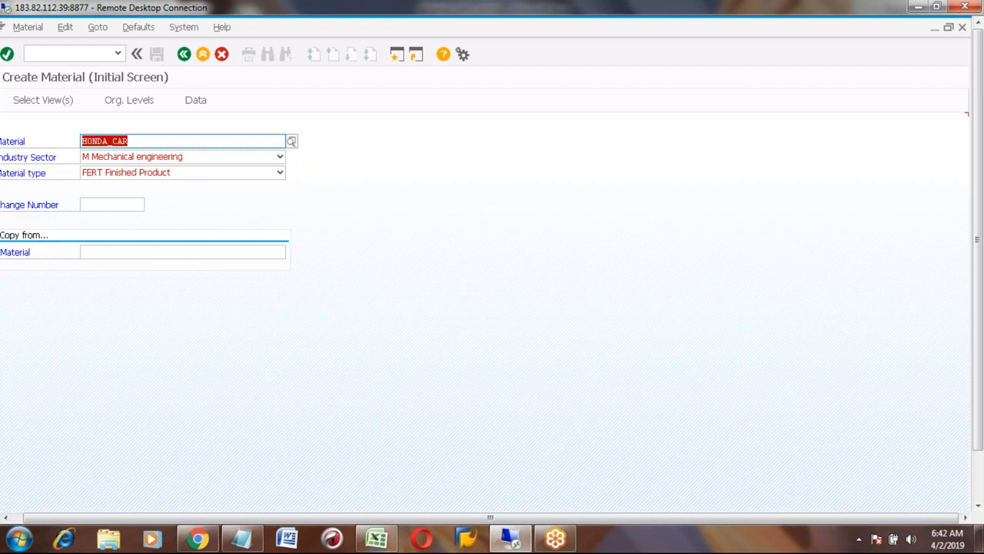
{"action": "key", "text": "Return"}
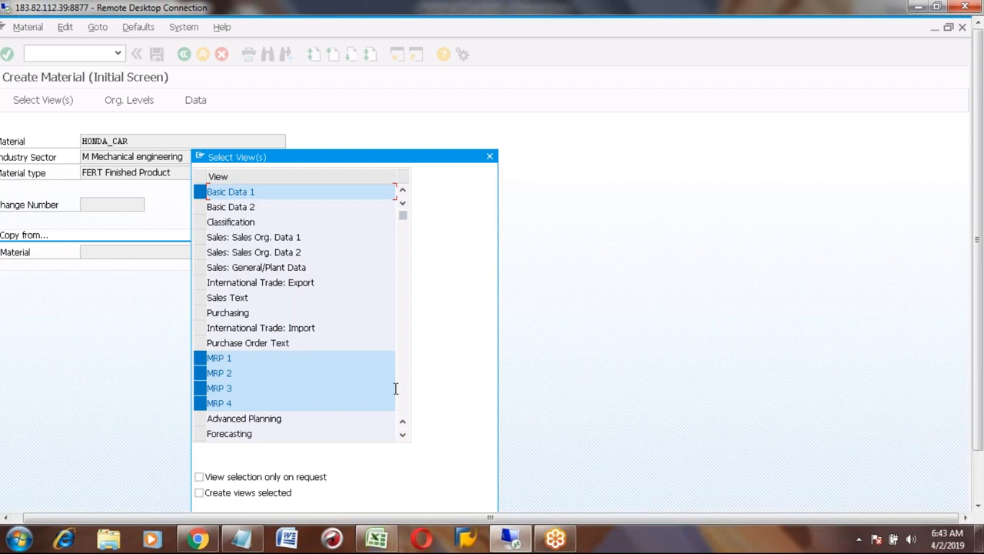
Clear the preselected Basic Data and MRP views and select only Advanced Planning.
{"action": "left_click", "coordinate": [402, 436]}
{"action": "left_click", "coordinate": [402, 436]}
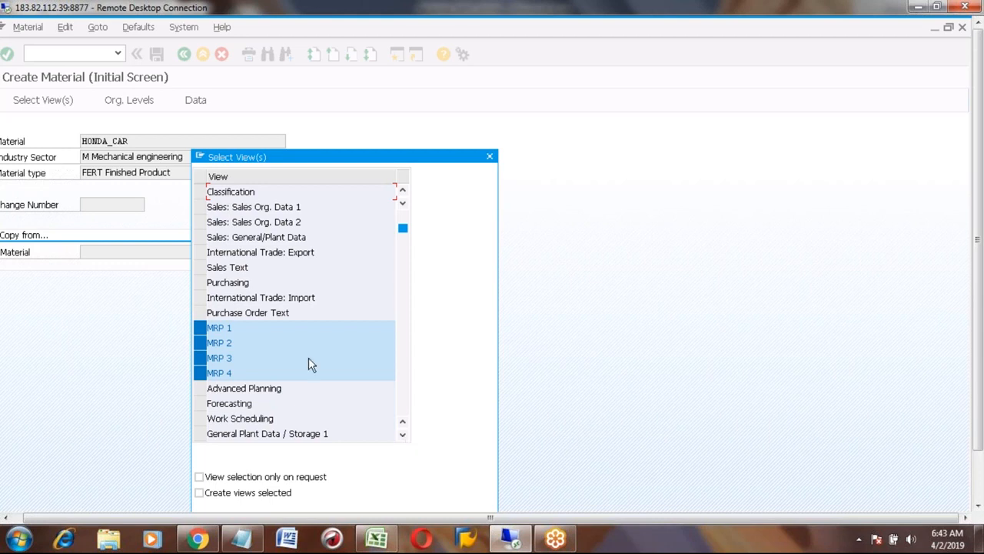
{"action": "left_click", "coordinate": [200, 420]}
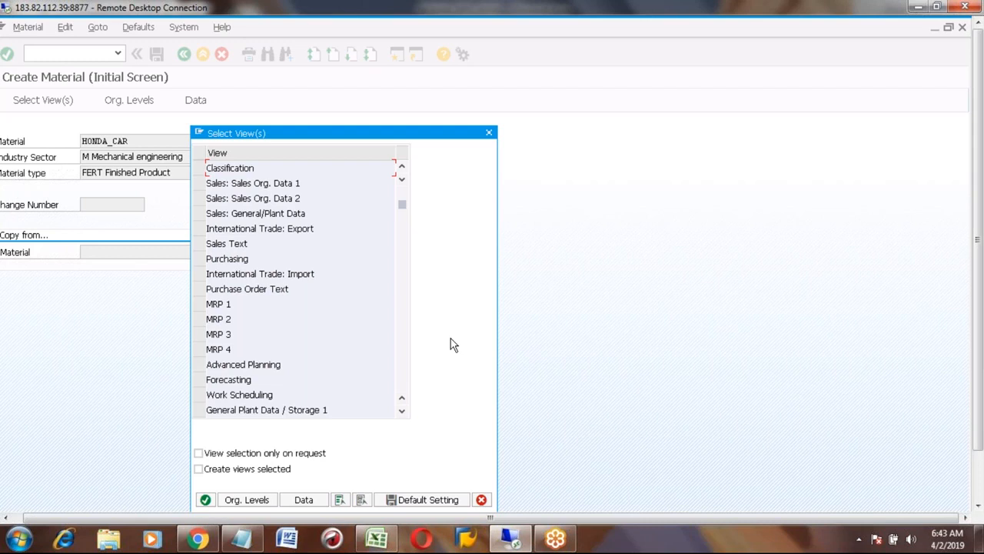
{"action": "left_click", "coordinate": [200, 366]}
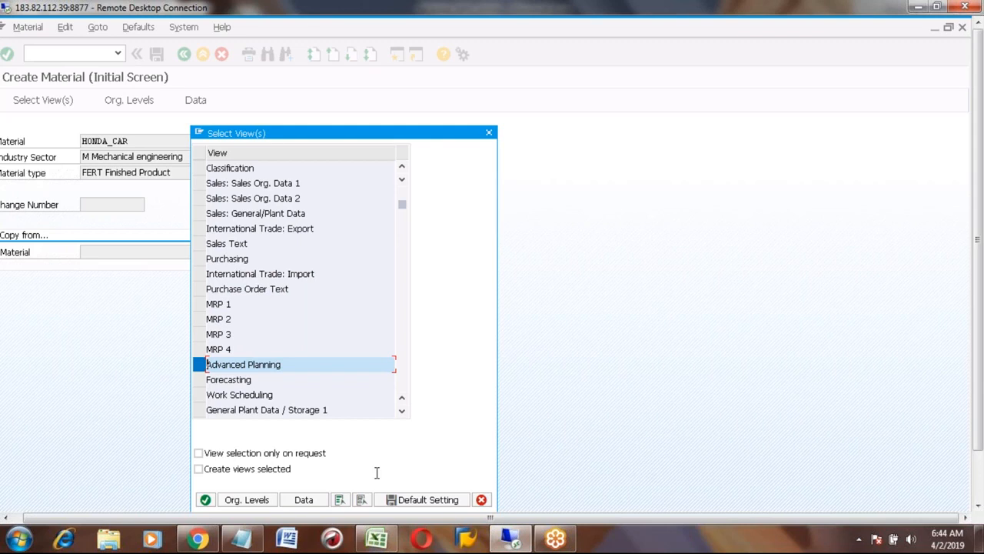
Switch to the Excel workbook and enter "APO" in cell E79.
{"action": "left_click", "coordinate": [377, 535]}
{"action": "key", "text": "Up"}
{"action": "type", "text": "APO"}
{"action": "key", "text": "Tab"}
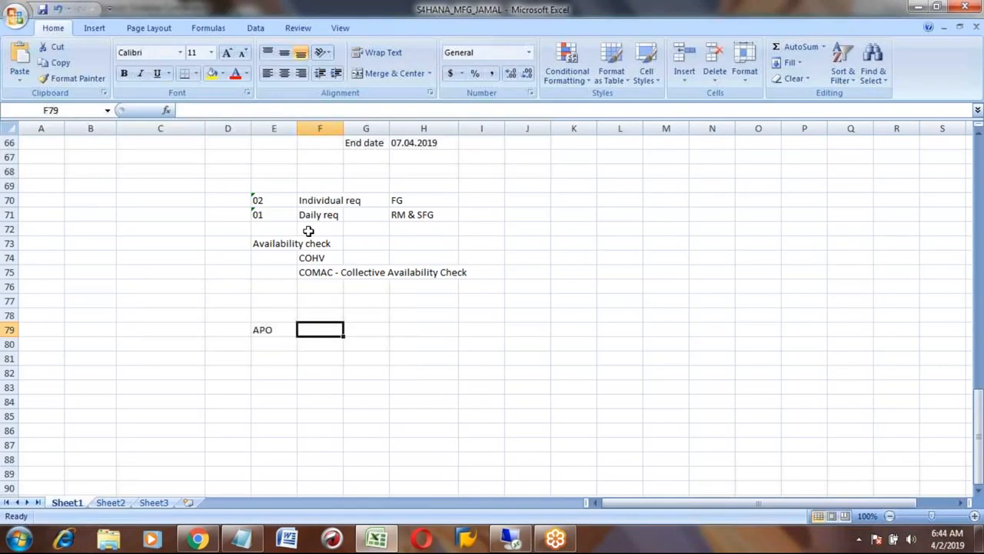
Enter "PPDS" in cell F79 beside the APO entry.
{"action": "type", "text": "PPDS"}
{"action": "key", "text": "Tab"}
{"action": "key", "text": "Left"}
Switch back to the SAP GUI session and add MRP 1 to MRP 4 and Work Scheduling to the selected views.
{"action": "key", "text": "alt+Tab"}
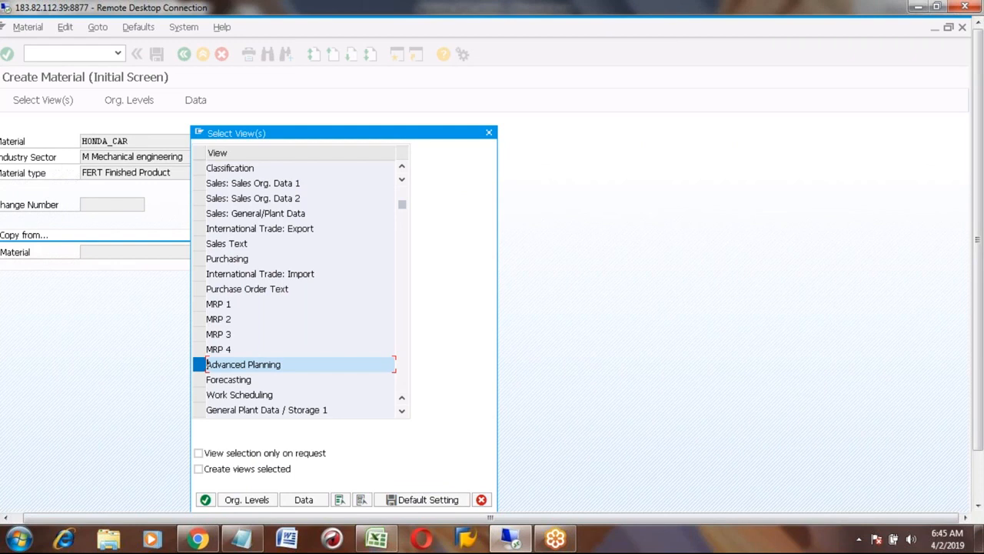
{"action": "left_click", "coordinate": [199, 303]}
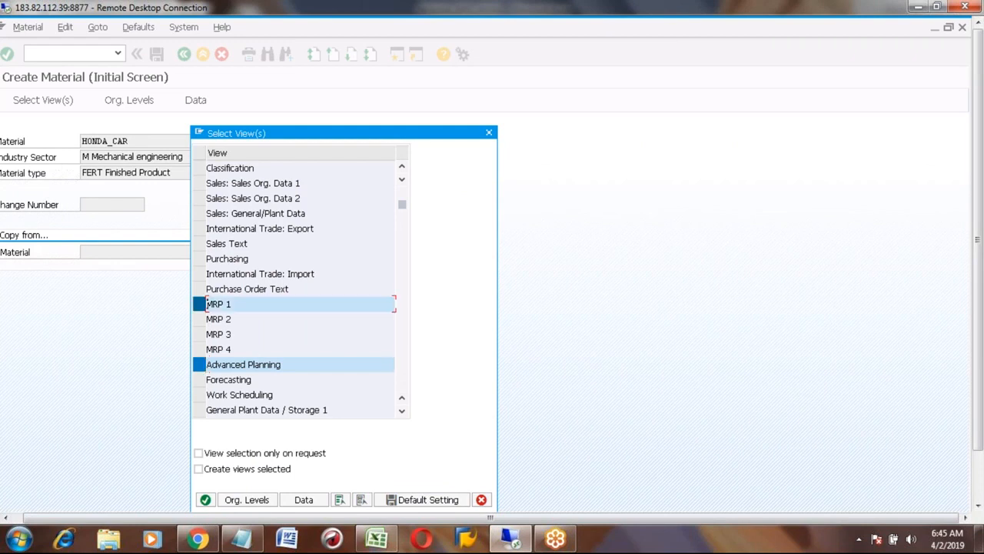
{"action": "left_click", "coordinate": [199, 319]}
{"action": "left_click", "coordinate": [199, 333]}
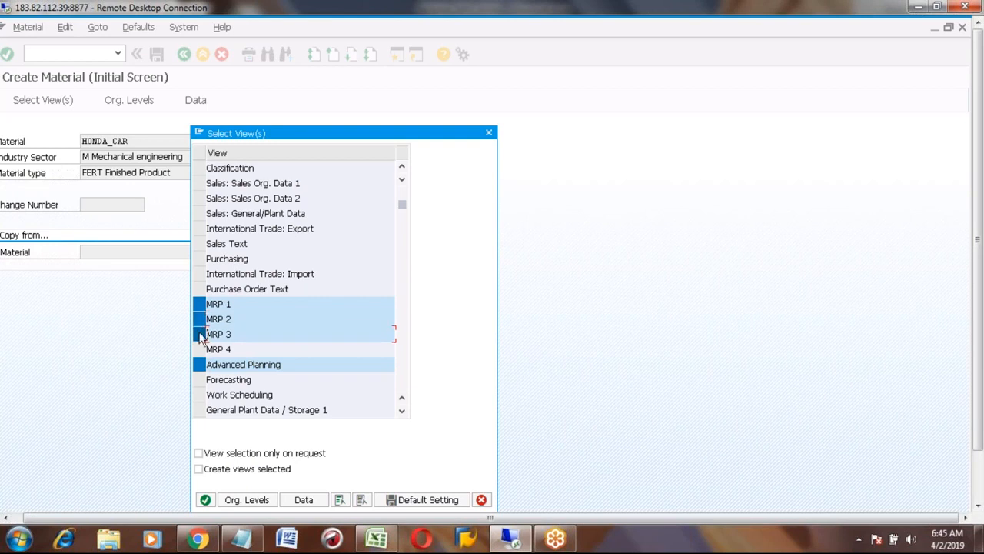
{"action": "left_click", "coordinate": [199, 349]}
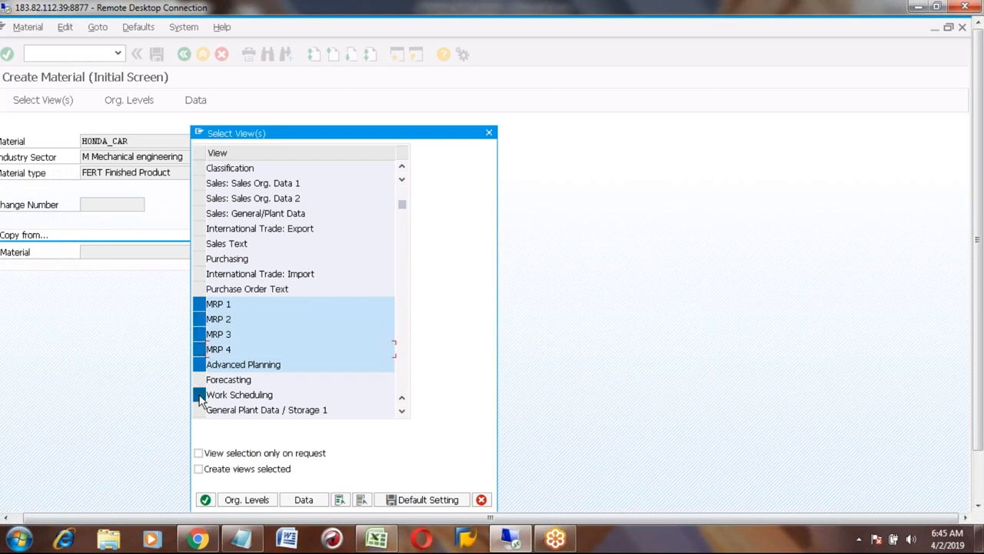
{"action": "left_click", "coordinate": [199, 396]}
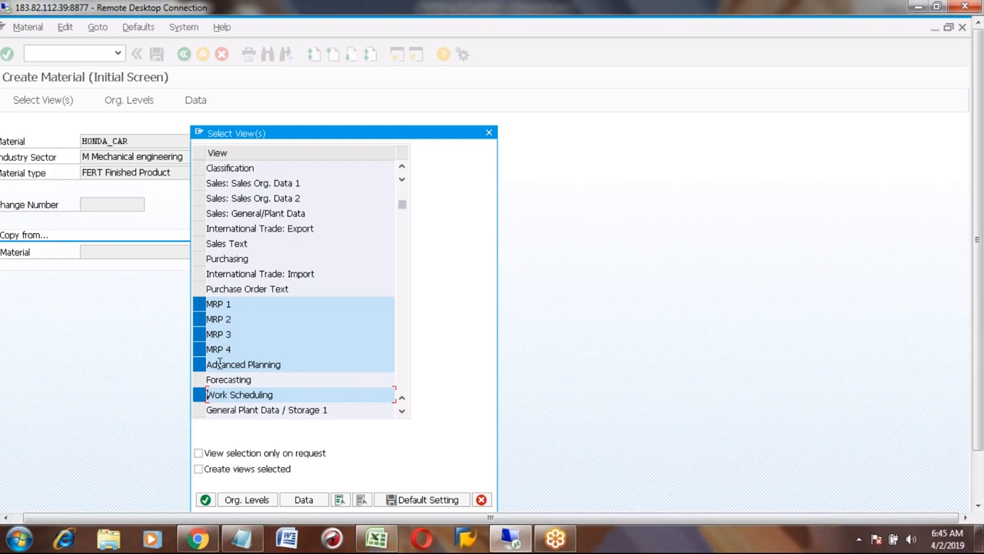
Clear the entire view selection and select only the Forecasting view.
{"action": "left_click", "coordinate": [361, 499]}
{"action": "left_click", "coordinate": [203, 379]}
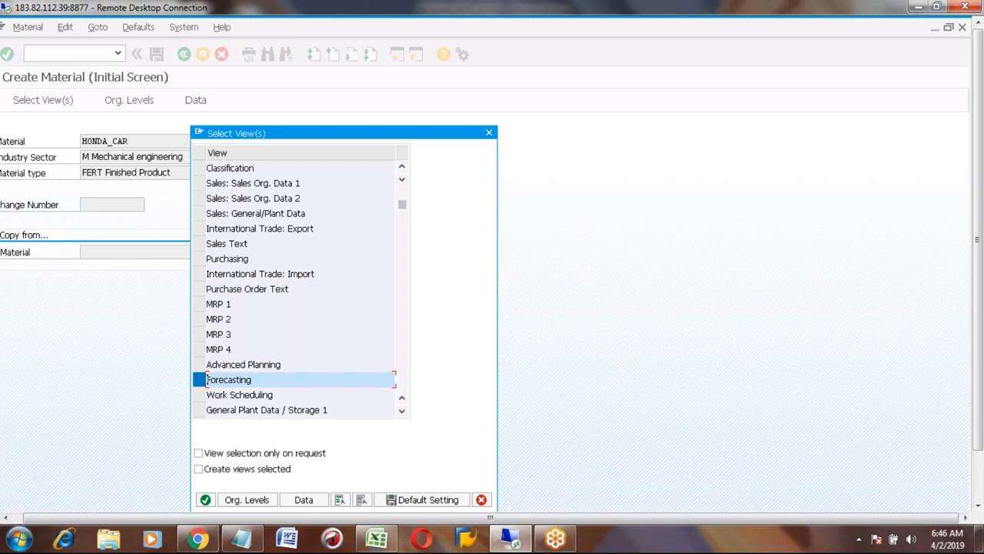
{"action": "left_click", "coordinate": [198, 468]}
Switch to the Excel workbook and enter "MRP type" in cell E81 and "Forecast planning" in F81.
{"action": "left_click", "coordinate": [376, 538]}
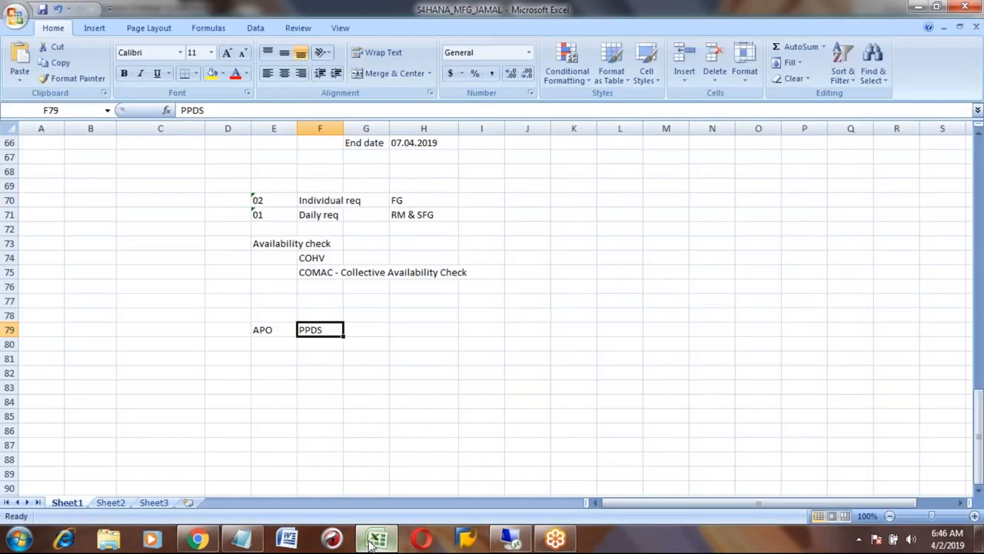
{"action": "left_click", "coordinate": [276, 360]}
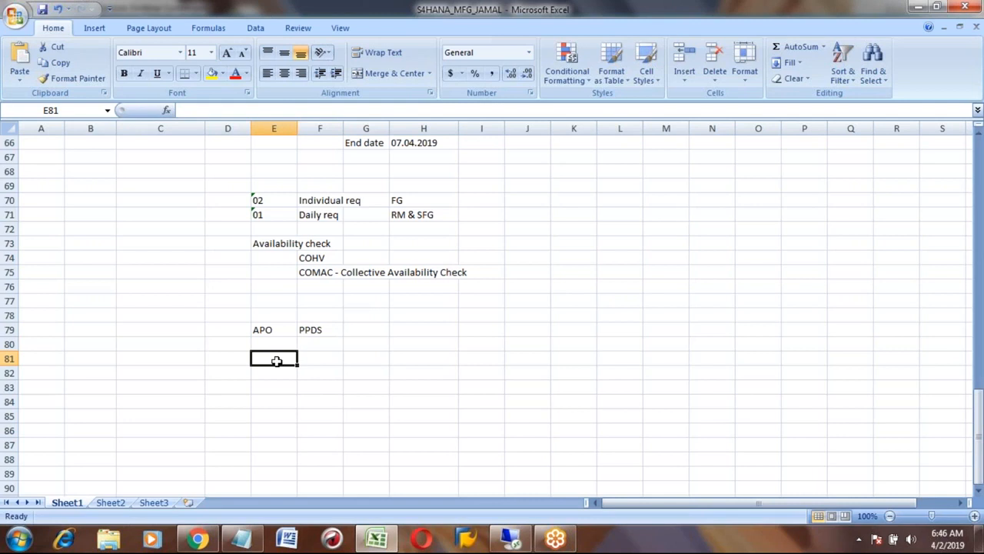
{"action": "type", "text": "MRP type"}
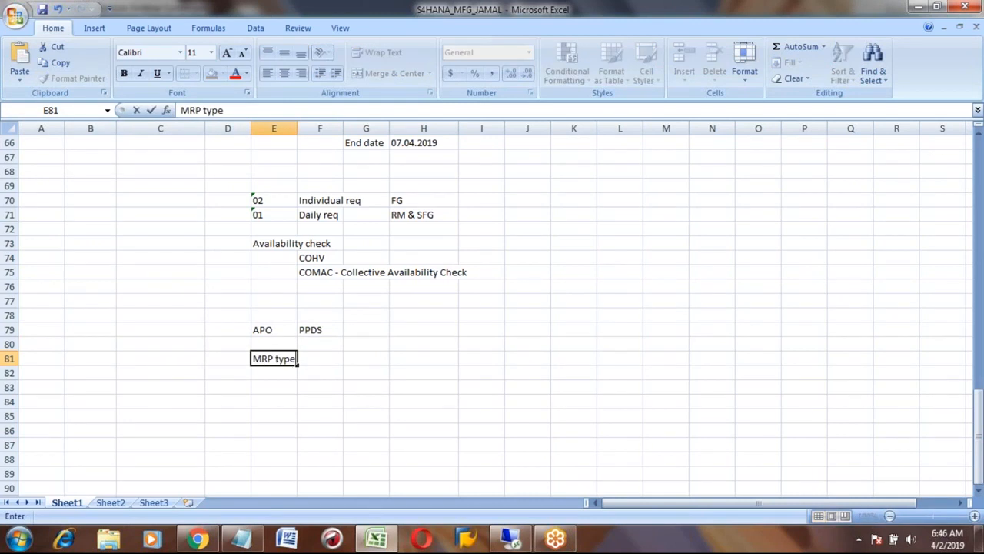
{"action": "key", "text": "Tab"}
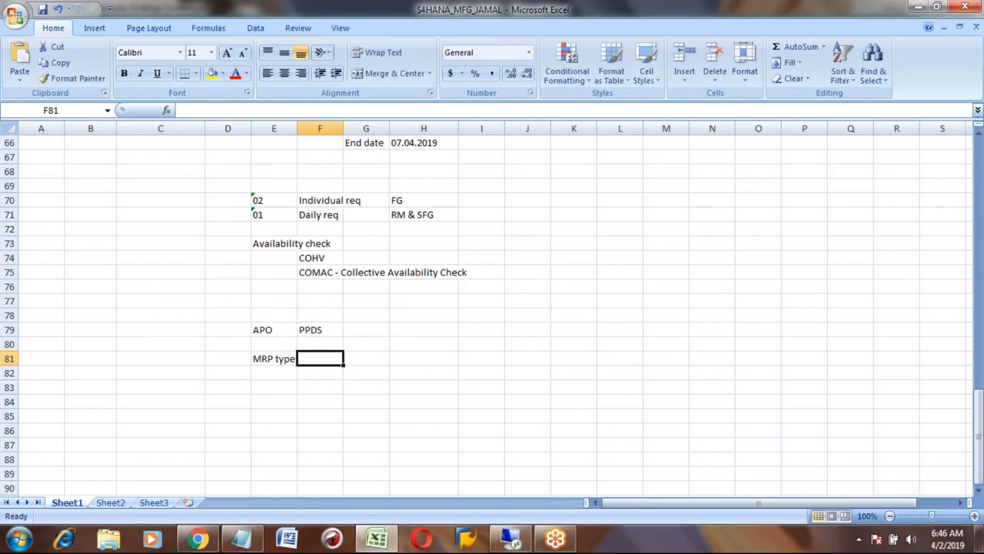
{"action": "type", "text": "Fore"}
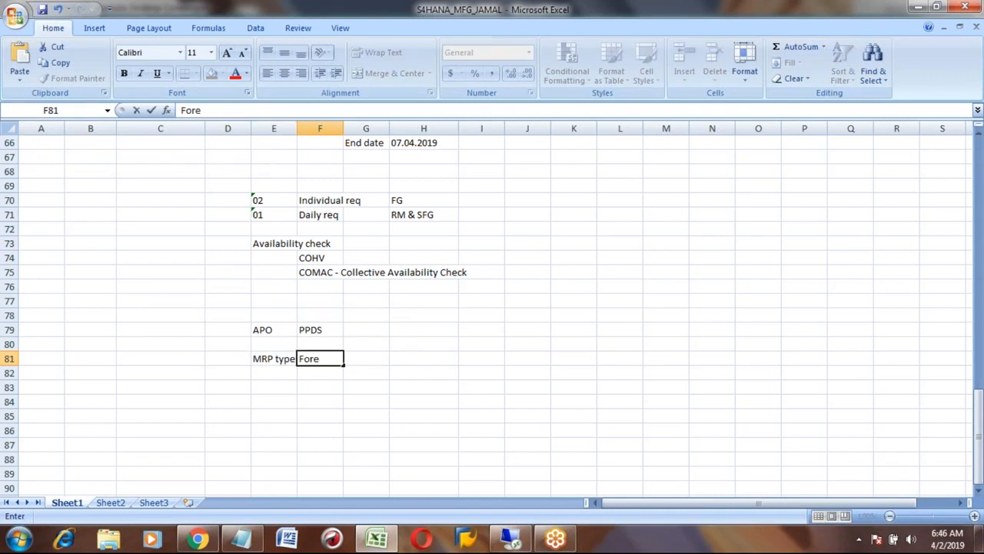
{"action": "type", "text": "cast planning"}
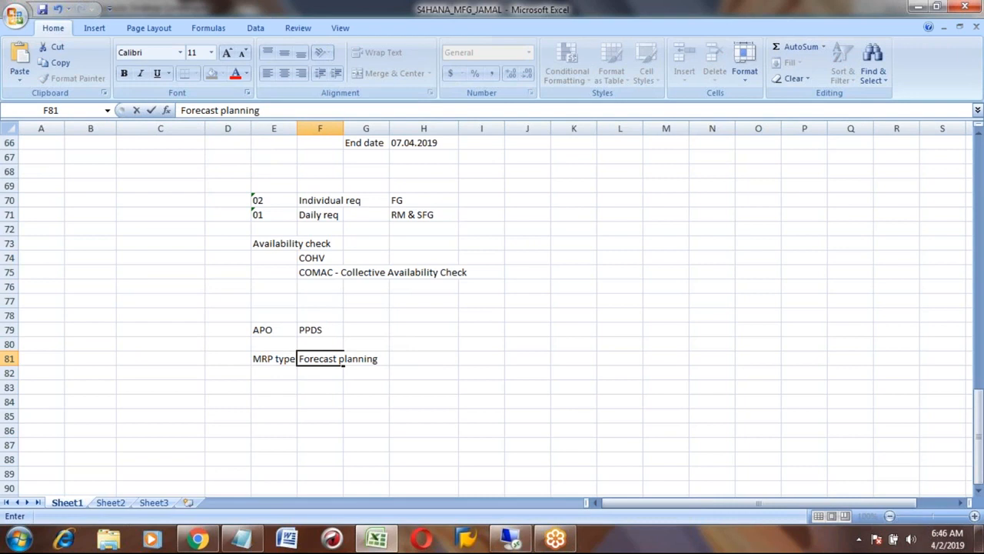
{"action": "key", "text": "ctrl+Return"}
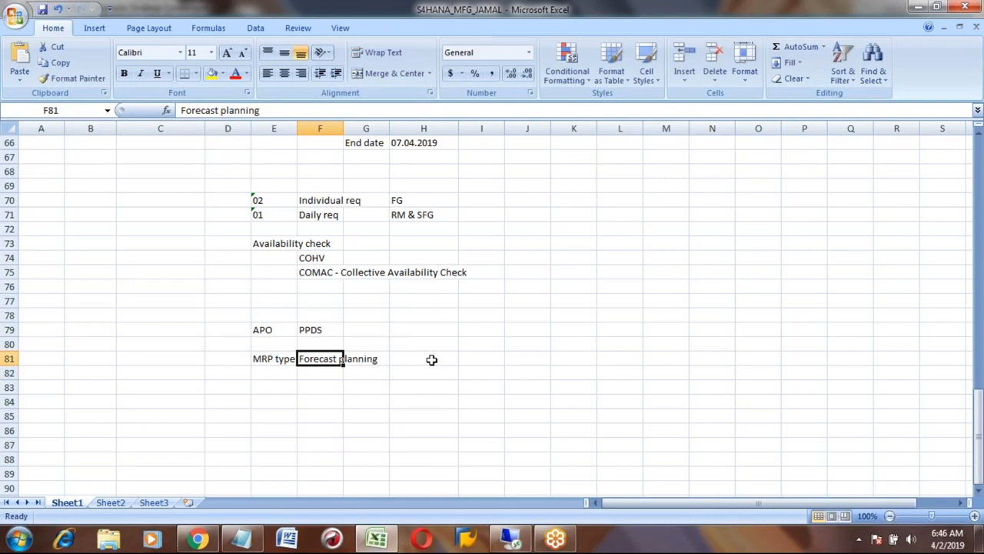
{"action": "key", "text": "Down"}
{"action": "key", "text": "Down"}
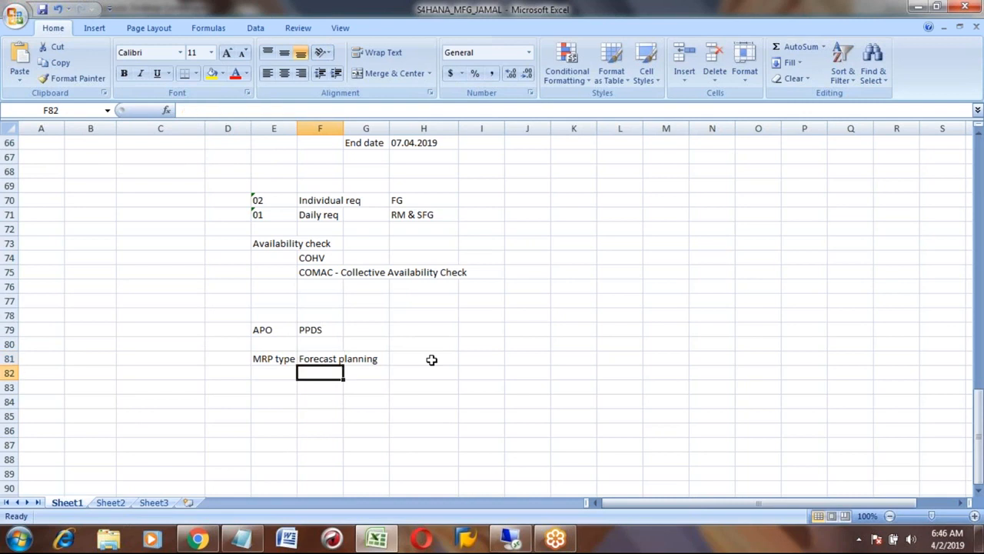
{"action": "key", "text": "Up"}
{"action": "key", "text": "Up"}
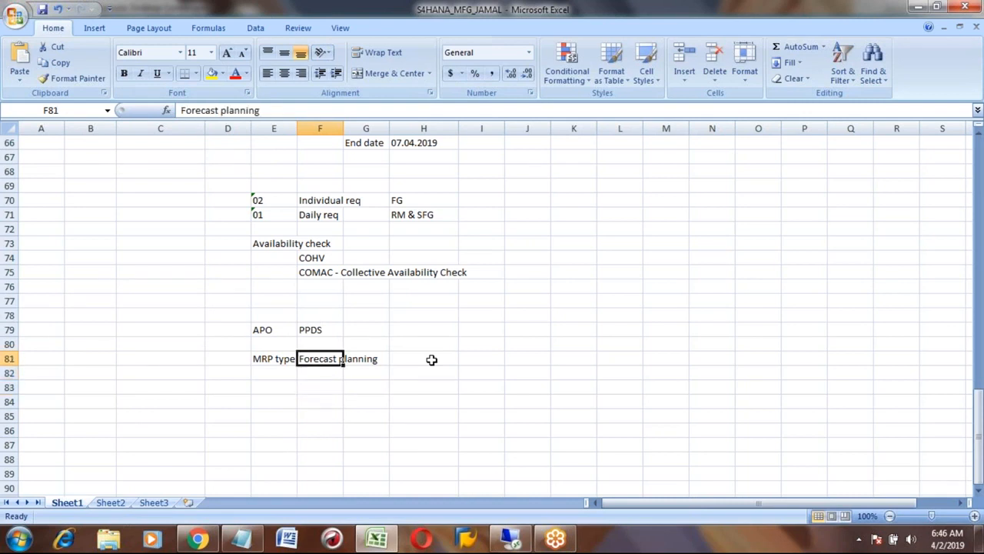
{"action": "key", "text": "Down"}
{"action": "key", "text": "Down"}
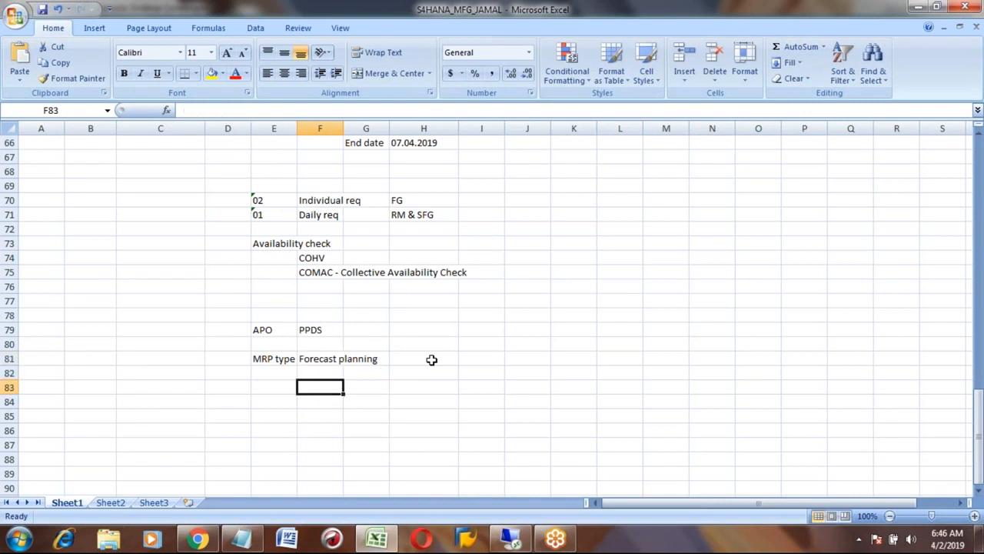
{"action": "key", "text": "Up"}
{"action": "key", "text": "Up"}
Enter "APO-DP/SNP" in cell H81, in the same row as Forecast planning.
{"action": "key", "text": "Right"}
{"action": "key", "text": "Right"}
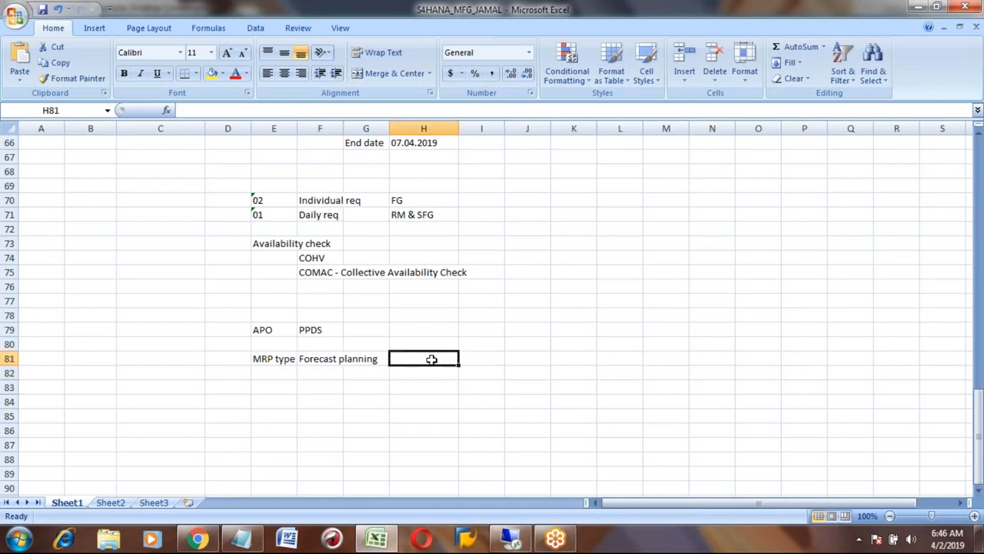
{"action": "type", "text": "APO-DP/SNP"}
{"action": "key", "text": "Return"}
{"action": "key", "text": "Up"}
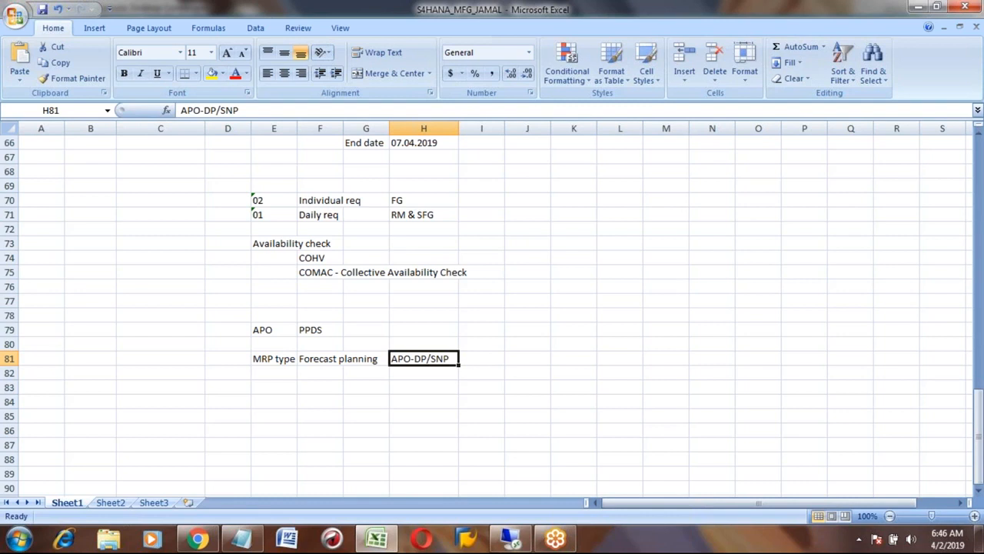
Enter "IBP-Demand / Supply" in cell H82 and return to the Forecast planning cell.
{"action": "key", "text": "Left"}
{"action": "key", "text": "Left"}
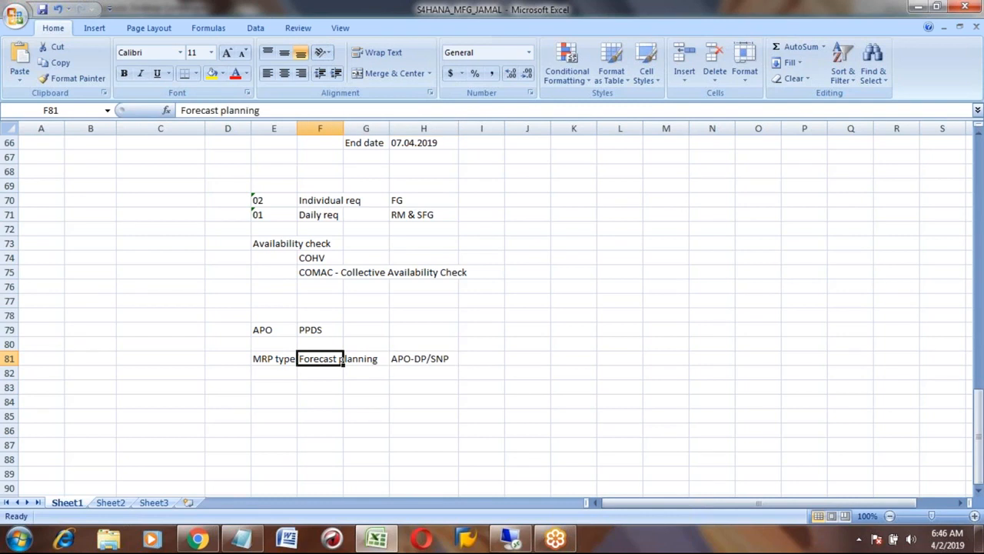
{"action": "key", "text": "Right"}
{"action": "key", "text": "Right"}
{"action": "key", "text": "Down"}
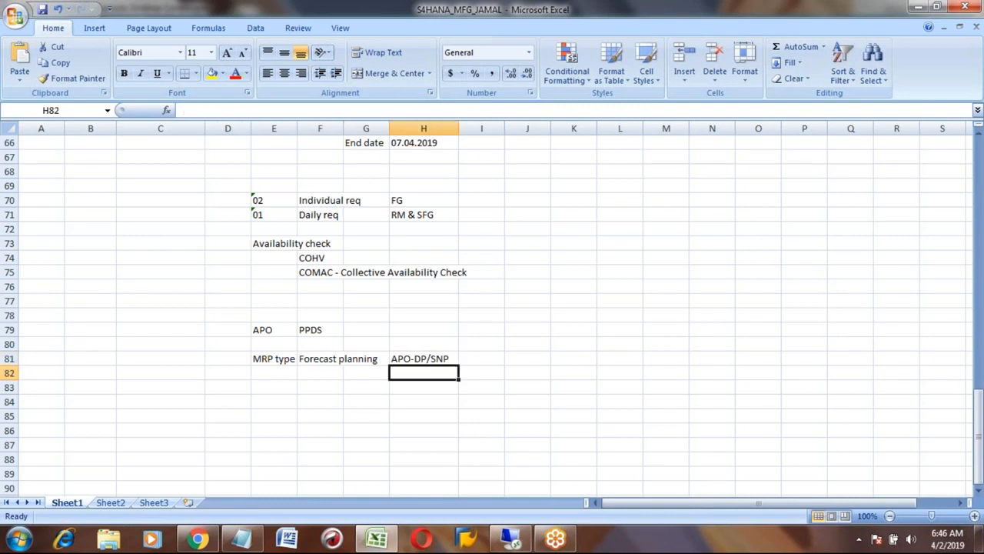
{"action": "type", "text": "IBP-"}
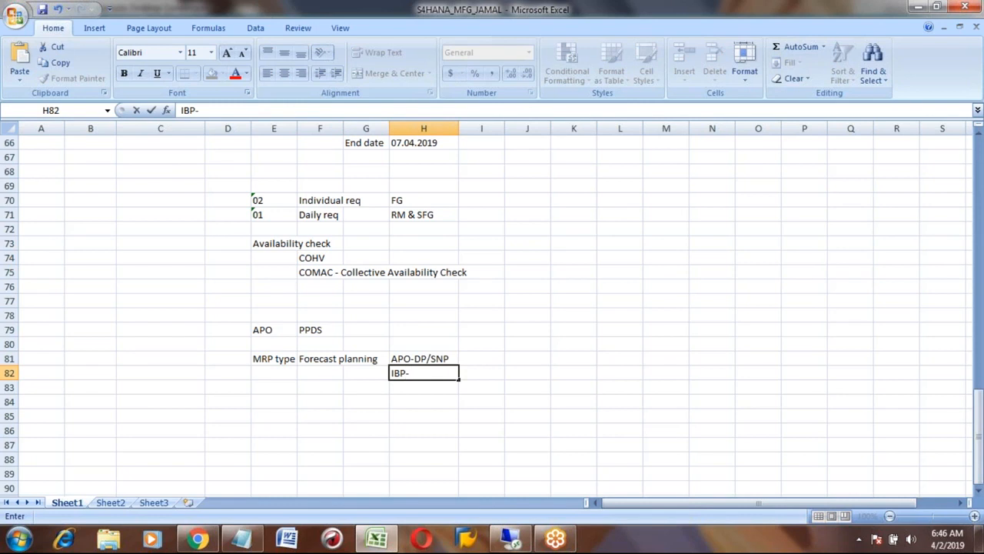
{"action": "type", "text": "DP/"}
{"action": "key", "text": "BackSpace"}
{"action": "key", "text": "BackSpace"}
{"action": "type", "text": "emdna"}
{"action": "key", "text": "BackSpace"}
{"action": "key", "text": "BackSpace"}
{"action": "key", "text": "BackSpace"}
{"action": "type", "text": "and"}
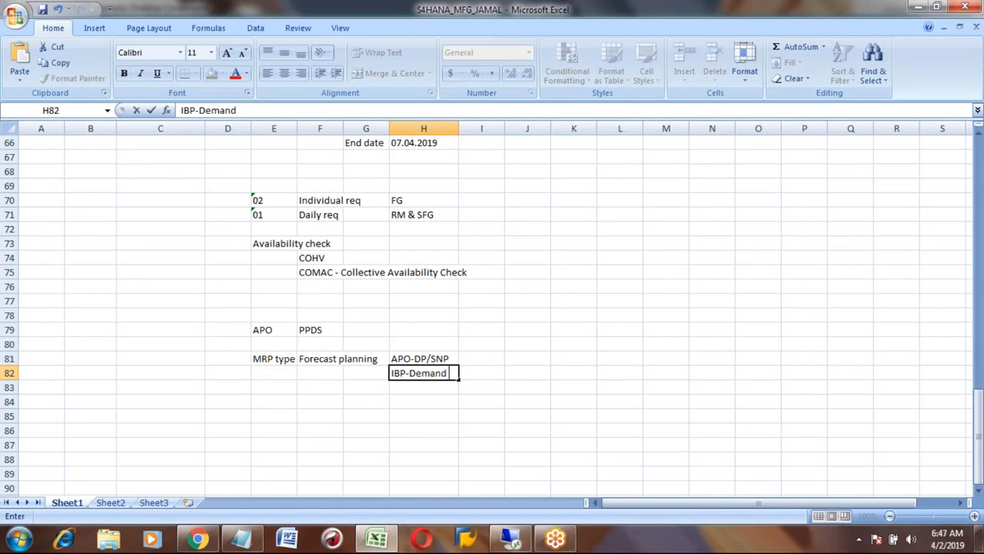
{"action": "type", "text": " / Suppl"}
{"action": "key", "text": "BackSpace"}
{"action": "type", "text": "ply"}
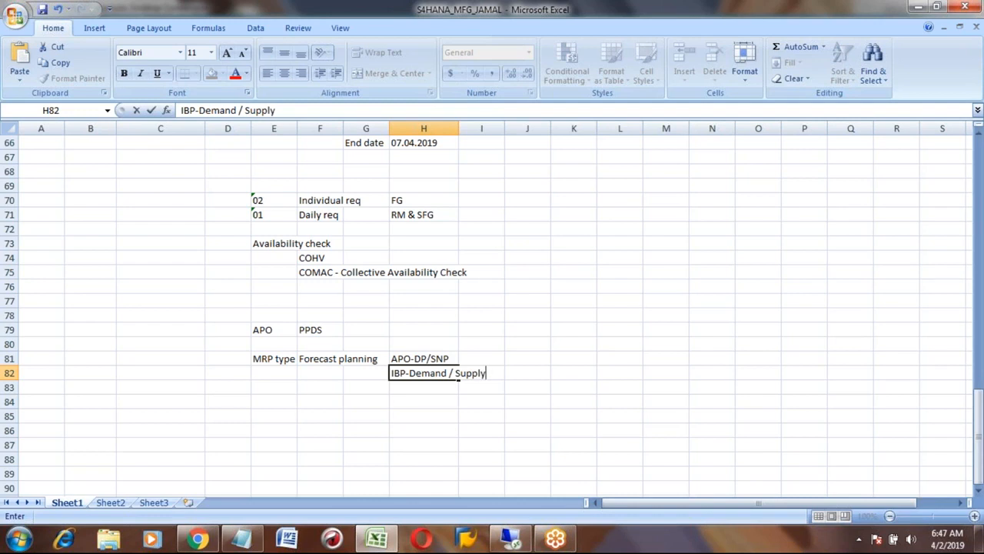
{"action": "key", "text": "Return"}
{"action": "key", "text": "Up"}
{"action": "key", "text": "Up"}
{"action": "key", "text": "Left"}
{"action": "key", "text": "Left"}
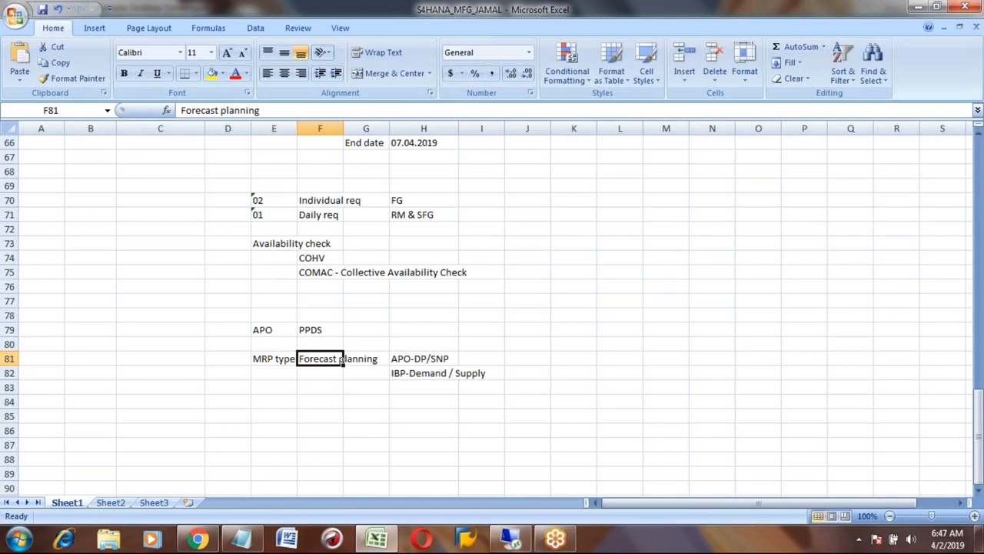
Switch back to the SAP GUI session, deselect Forecasting and select the MRP 1 to MRP 4 and Work Scheduling views.
{"action": "key", "text": "alt+Tab"}
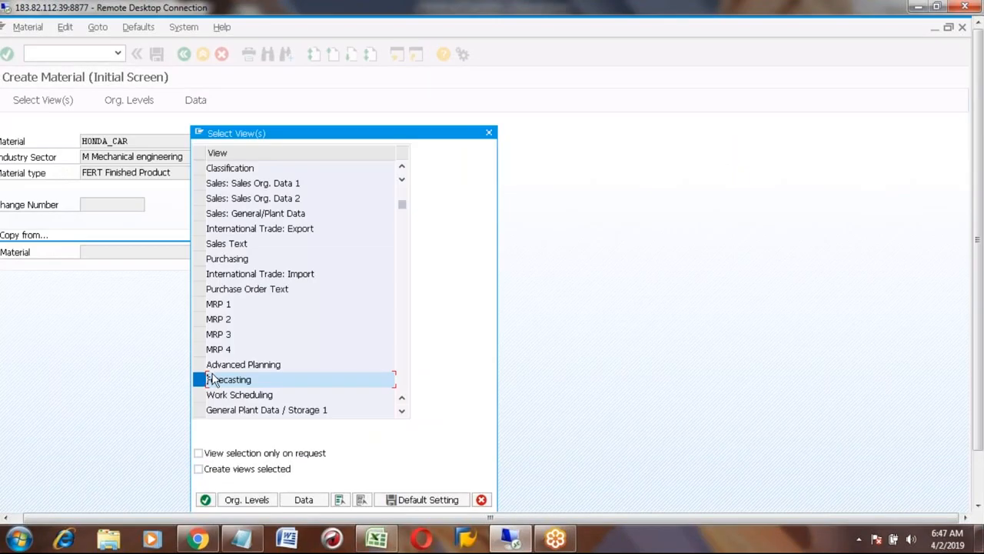
{"action": "left_click", "coordinate": [206, 379]}
{"action": "left_click", "coordinate": [200, 379]}
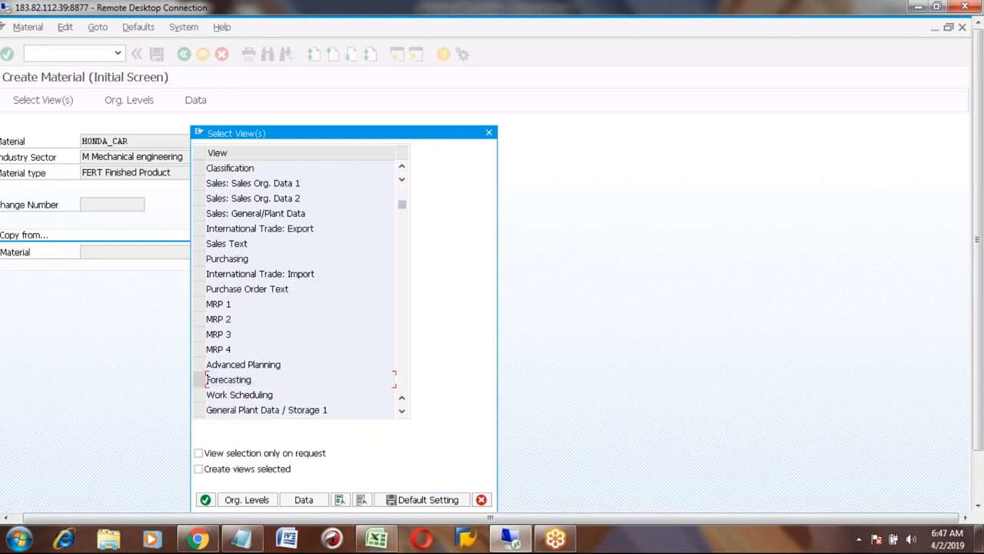
{"action": "left_click", "coordinate": [199, 304]}
{"action": "left_click", "coordinate": [200, 318]}
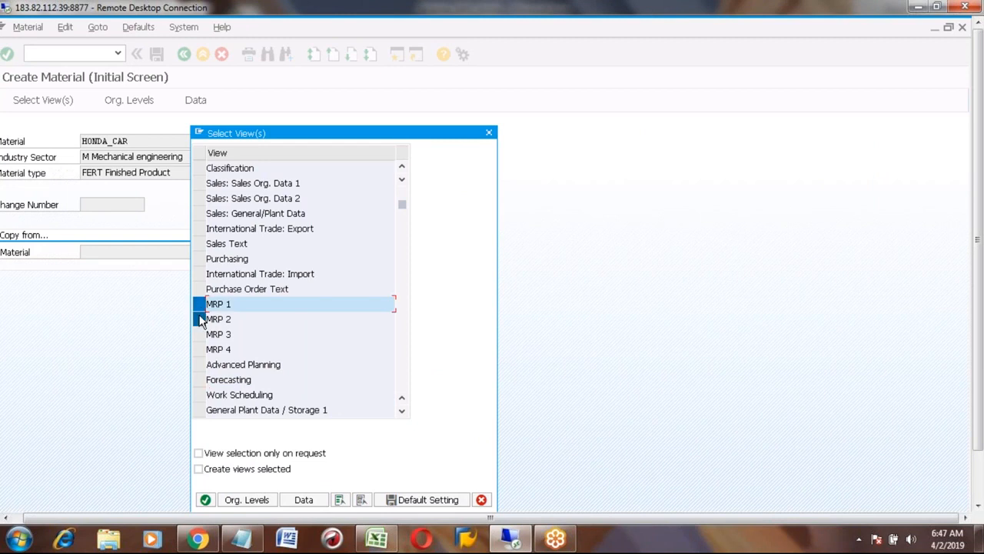
{"action": "left_click", "coordinate": [199, 334]}
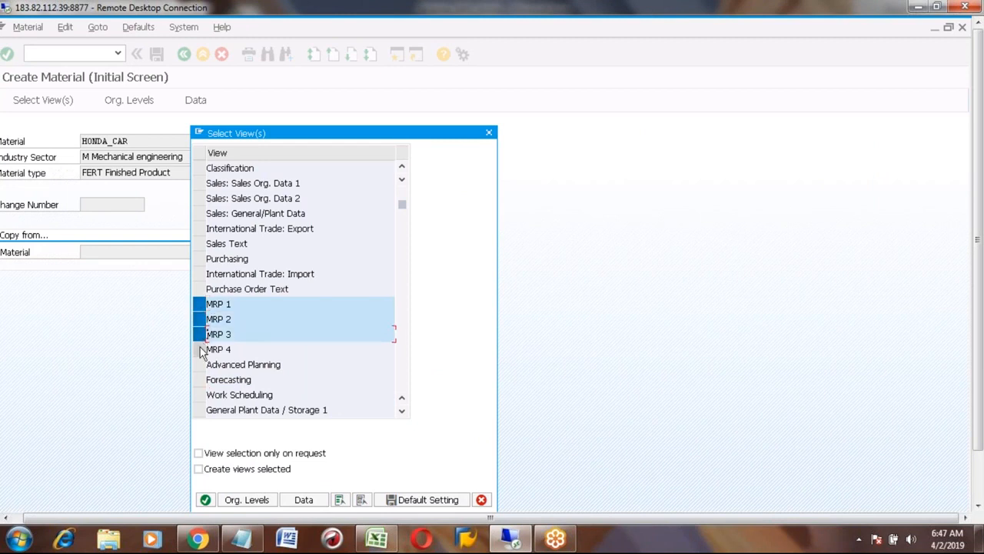
{"action": "left_click", "coordinate": [199, 349]}
{"action": "left_click", "coordinate": [199, 395]}
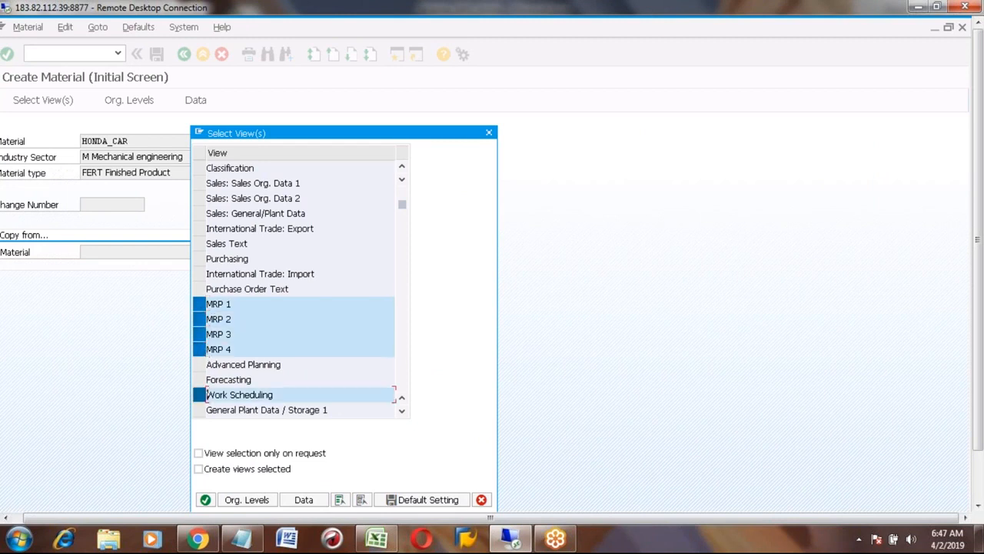
Add the Accounting 1, Accounting 2, Costing 1 and Costing 2 views to the selection.
{"action": "left_click", "coordinate": [401, 413]}
{"action": "left_click", "coordinate": [401, 413]}
{"action": "left_click", "coordinate": [402, 413]}
{"action": "left_click", "coordinate": [401, 413]}
{"action": "left_click", "coordinate": [401, 413]}
{"action": "left_click", "coordinate": [401, 413]}
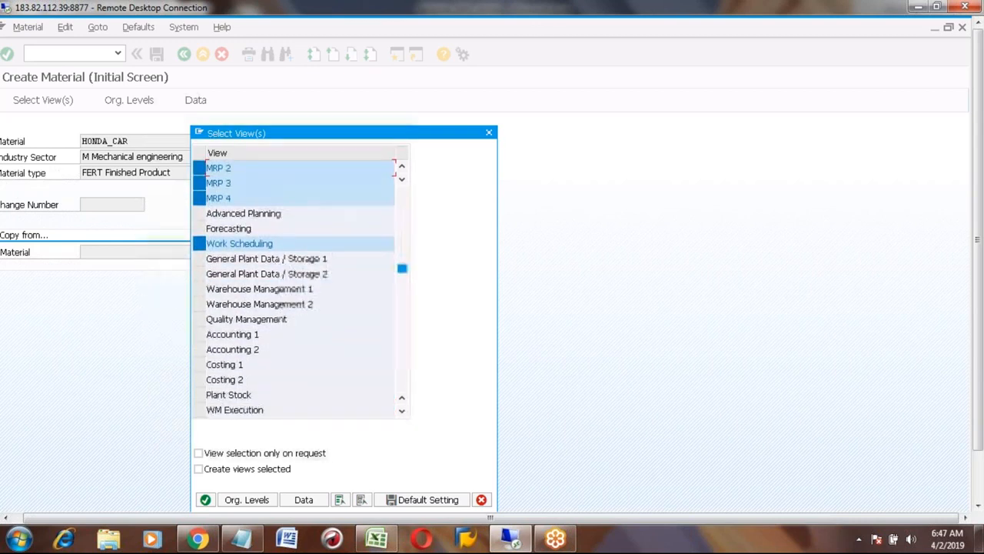
{"action": "left_click", "coordinate": [202, 335]}
{"action": "left_click", "coordinate": [199, 349]}
{"action": "left_click", "coordinate": [201, 365]}
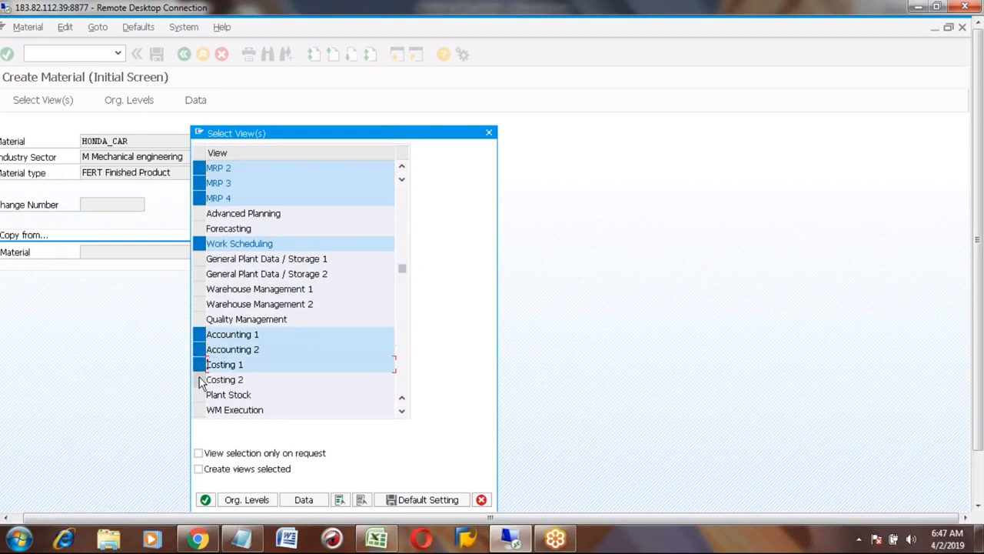
{"action": "left_click", "coordinate": [201, 380]}
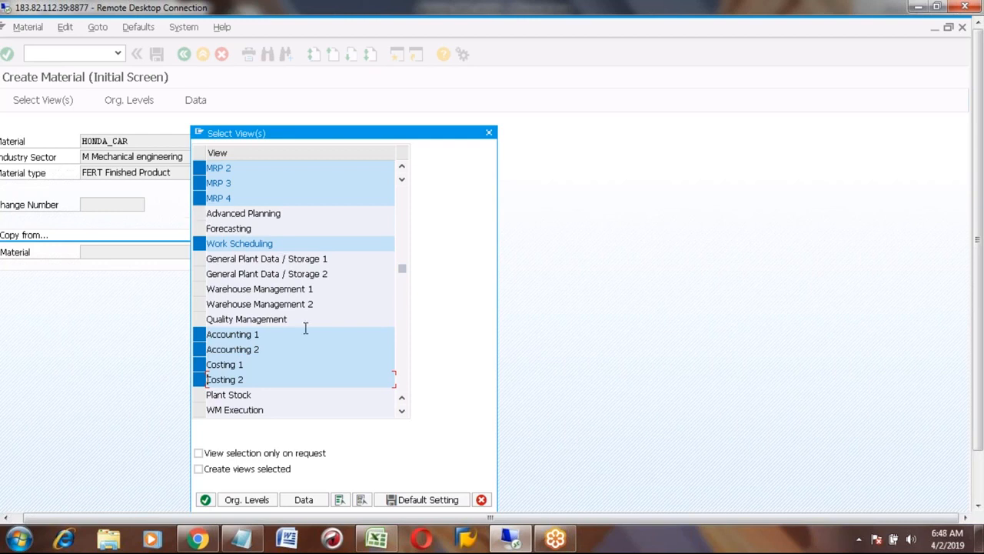
Confirm the selected views, set plant A100 and storage location 3 as organizational levels, and open the Work Scheduling view.
{"action": "left_click", "coordinate": [206, 501]}
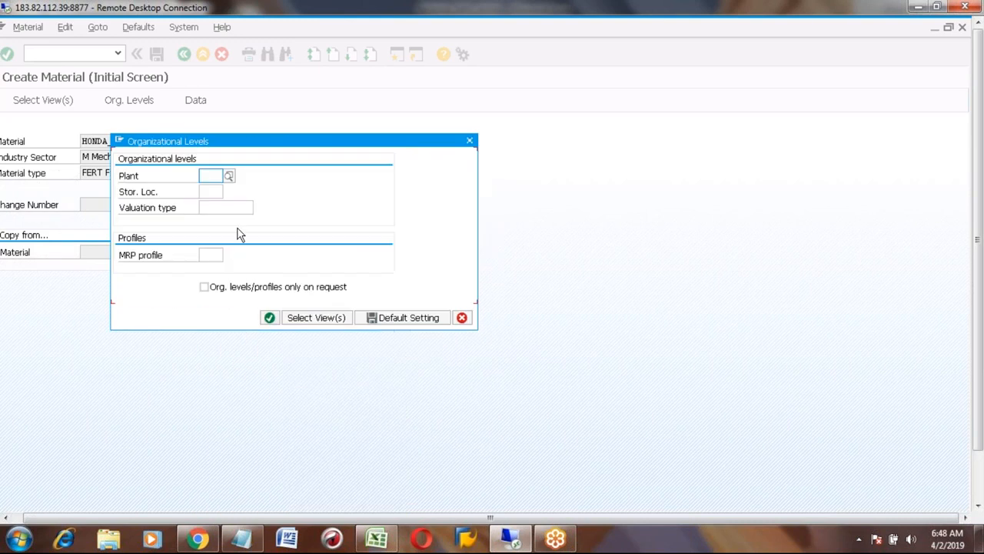
{"action": "left_click", "coordinate": [207, 174]}
{"action": "type", "text": "A"}
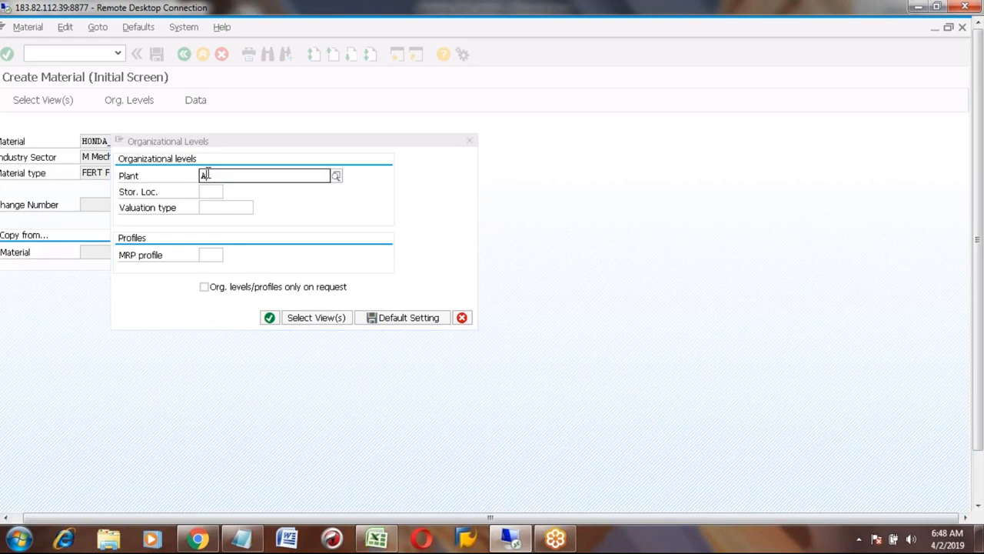
{"action": "key", "text": "Down"}
{"action": "key", "text": "Down"}
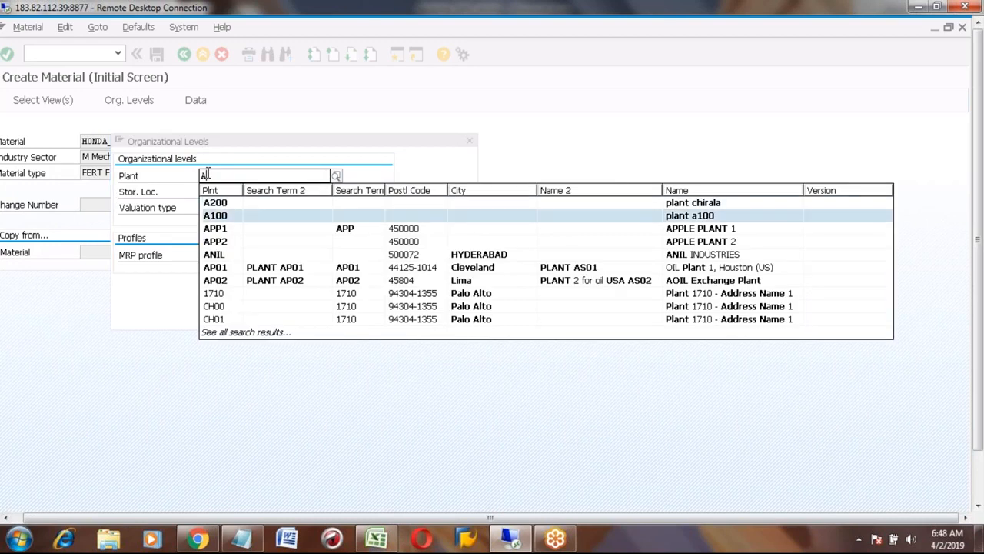
{"action": "key", "text": "Return"}
{"action": "key", "text": "Tab"}
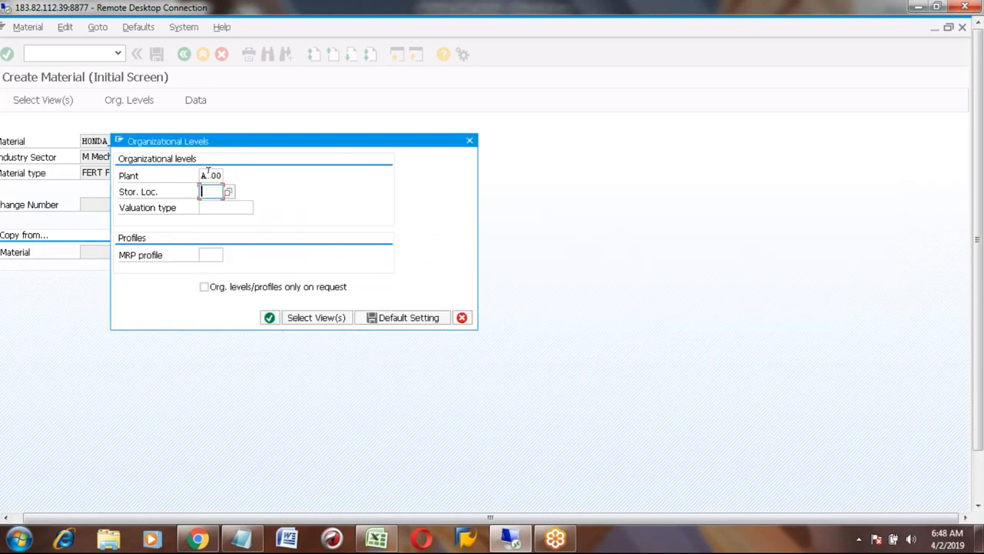
{"action": "type", "text": "3"}
{"action": "key", "text": "Return"}
{"action": "key", "text": "Return"}
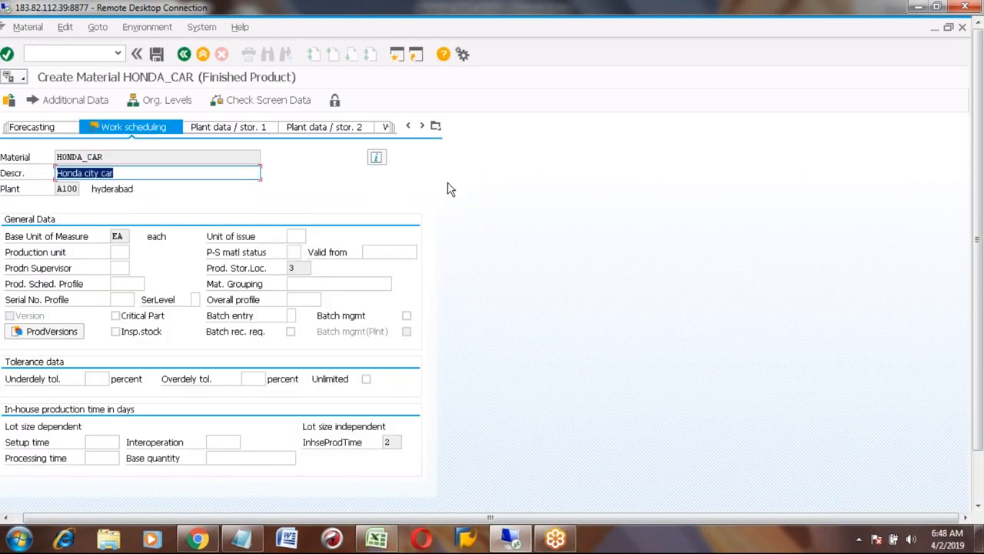
Look through the list of material views, then read the field help for the Production Scheduling Profile.
{"action": "left_click", "coordinate": [435, 126]}
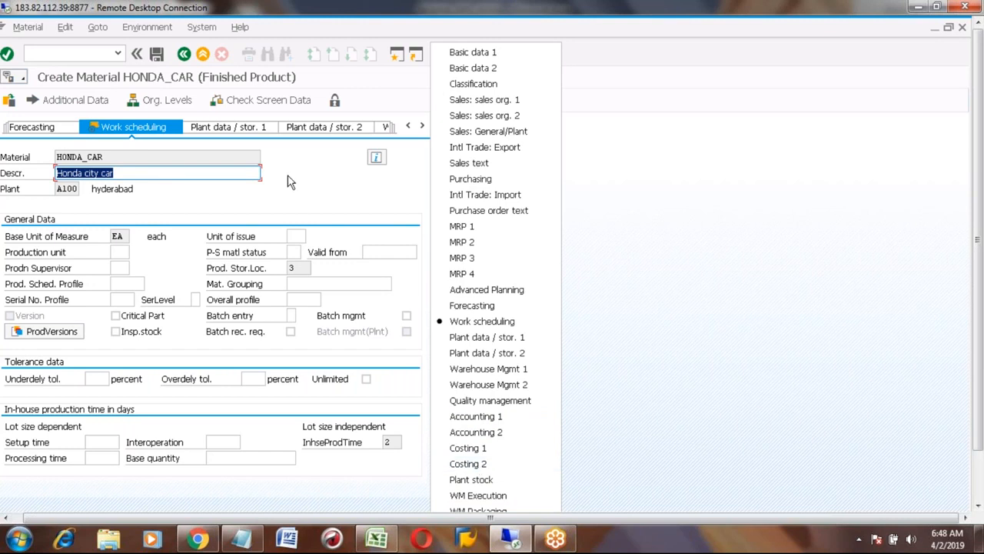
{"action": "left_click", "coordinate": [285, 201]}
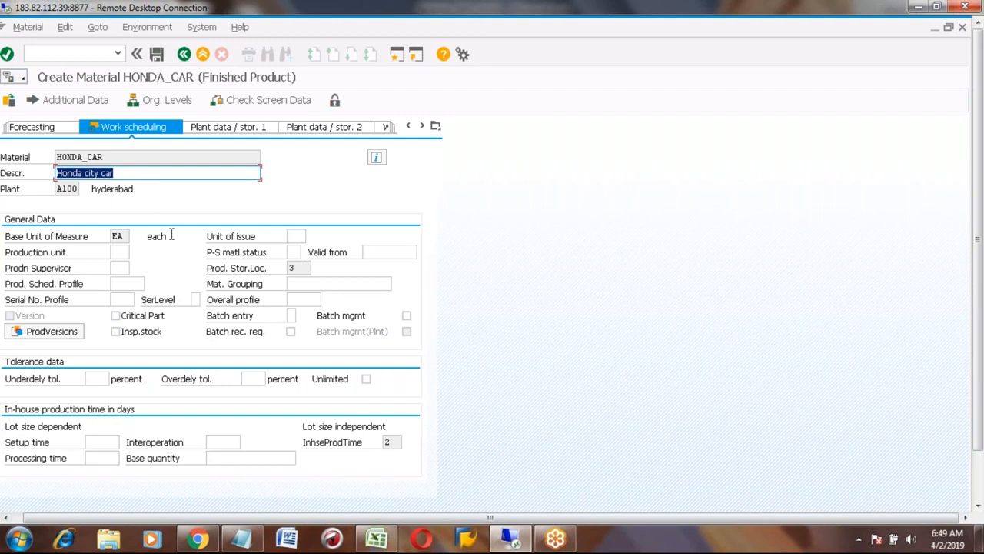
{"action": "left_click", "coordinate": [36, 287]}
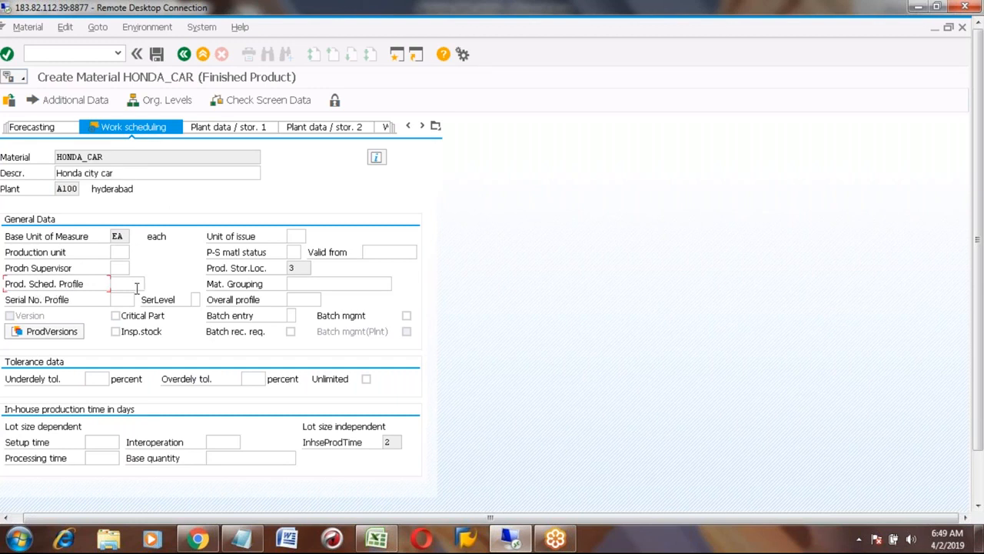
{"action": "left_click", "coordinate": [137, 285]}
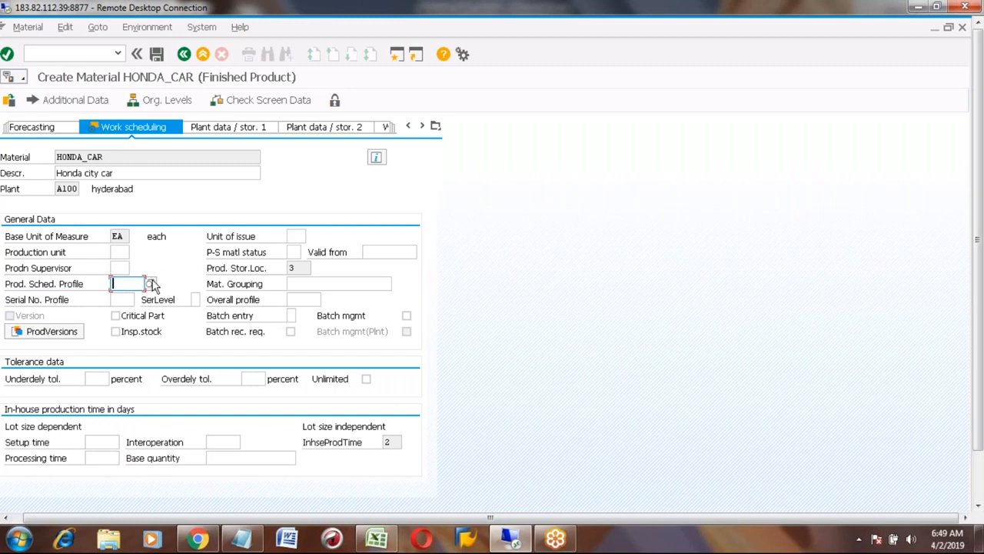
{"action": "left_click", "coordinate": [151, 283]}
{"action": "key", "text": "F1"}
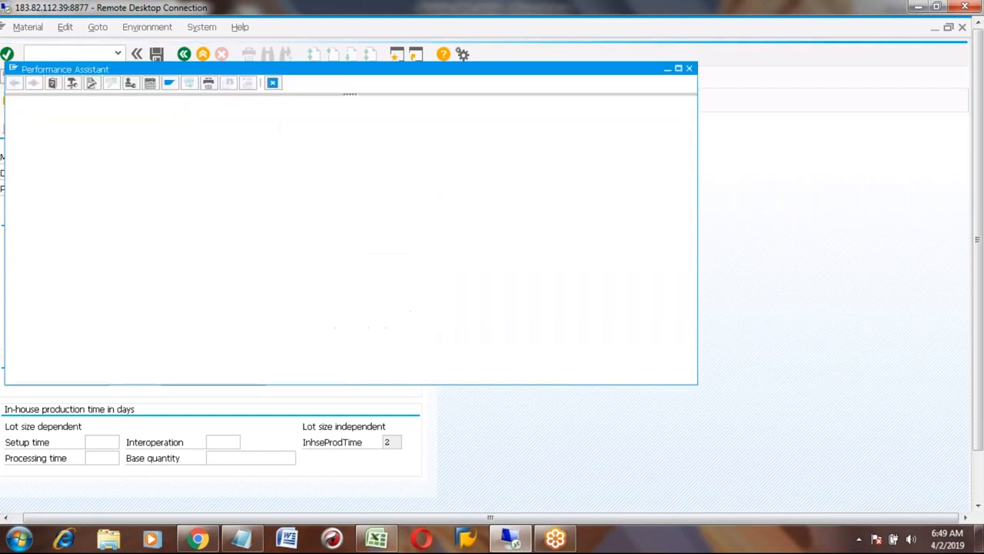
{"action": "left_click", "coordinate": [586, 179]}
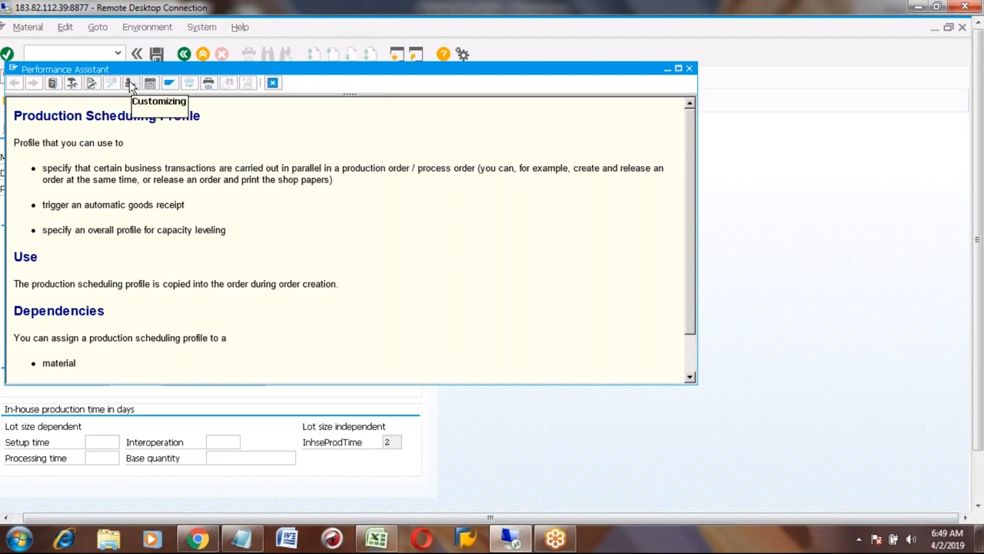
Go to Customizing from the field help without specifying a project and open the Define Production Scheduling Profile activity.
{"action": "left_click", "coordinate": [130, 84]}
{"action": "left_click", "coordinate": [297, 192]}
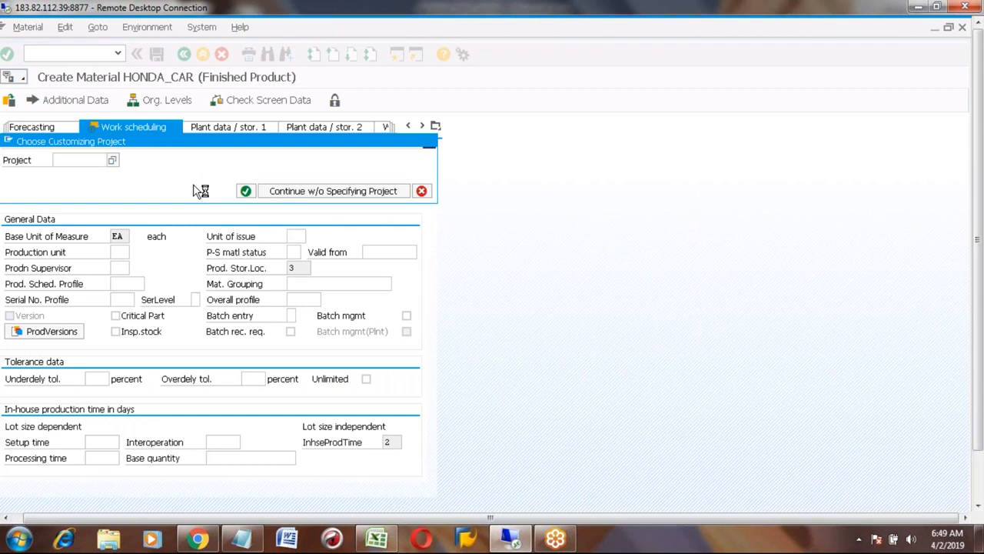
{"action": "left_click", "coordinate": [9, 206]}
{"action": "left_click", "coordinate": [399, 507]}
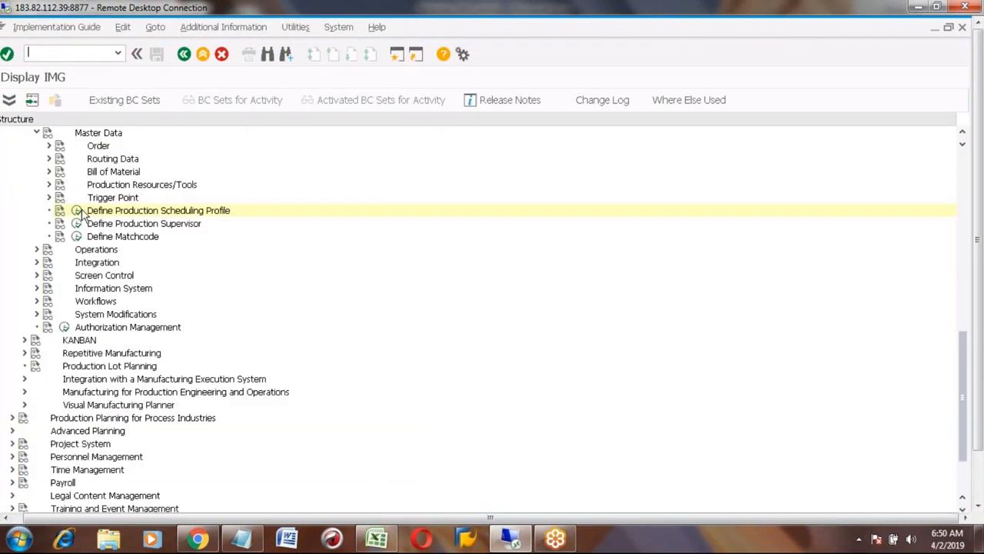
{"action": "left_click", "coordinate": [77, 210]}
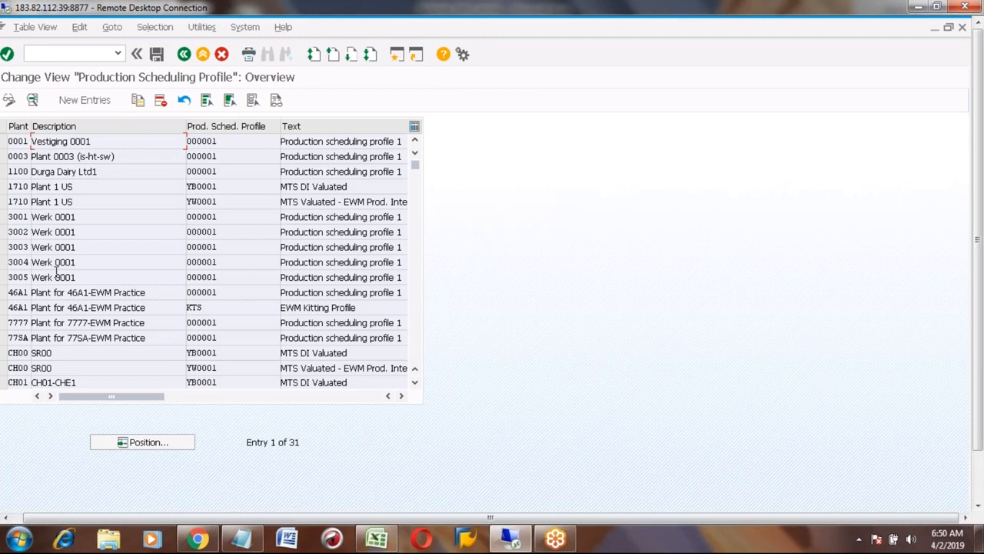
Copy the plant 3001 production scheduling profile 000001 as a new entry for plant A100.
{"action": "left_click", "coordinate": [9, 221]}
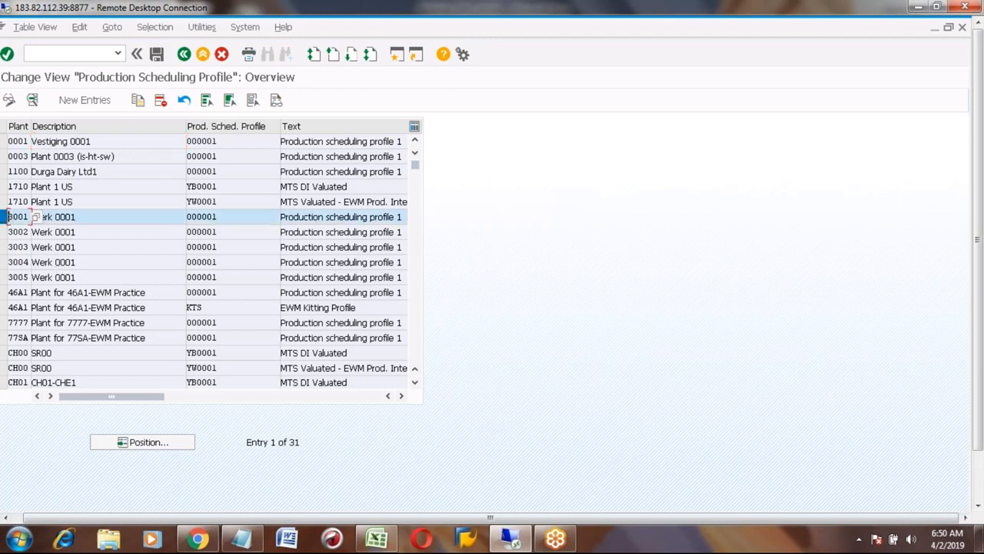
{"action": "left_click", "coordinate": [138, 101]}
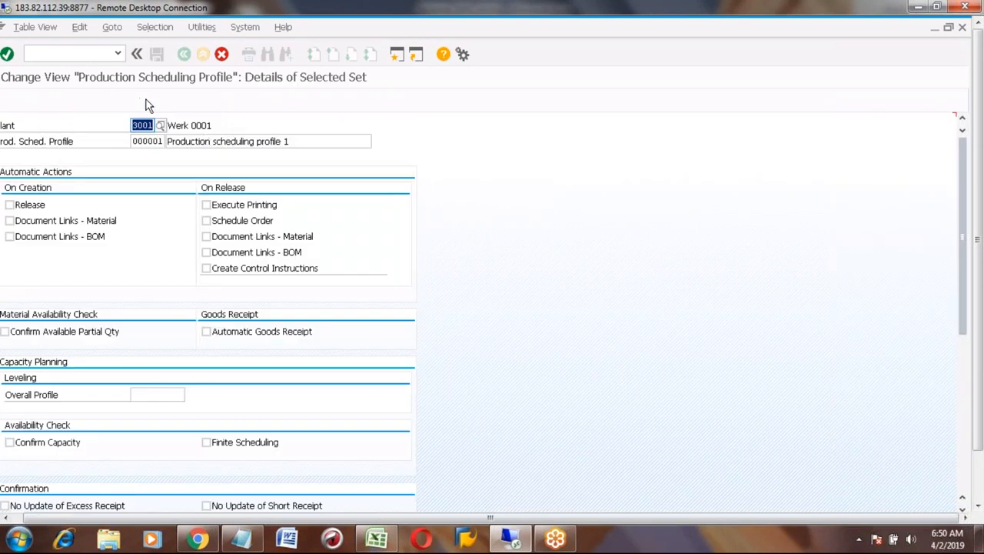
{"action": "type", "text": "A100"}
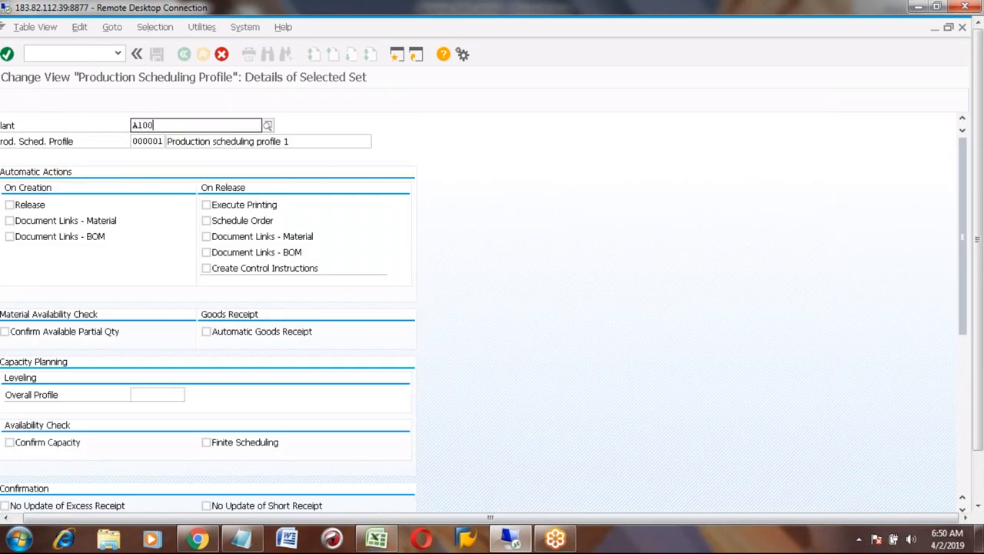
{"action": "key", "text": "Return"}
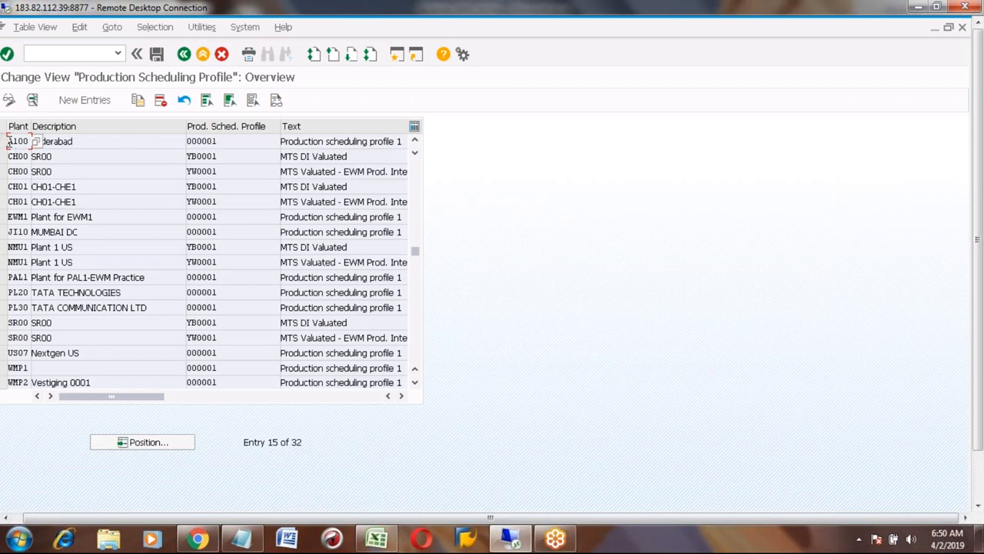
Open the details of plant A100's production scheduling profile 000001.
{"action": "left_click", "coordinate": [6, 140]}
{"action": "left_click", "coordinate": [33, 101]}
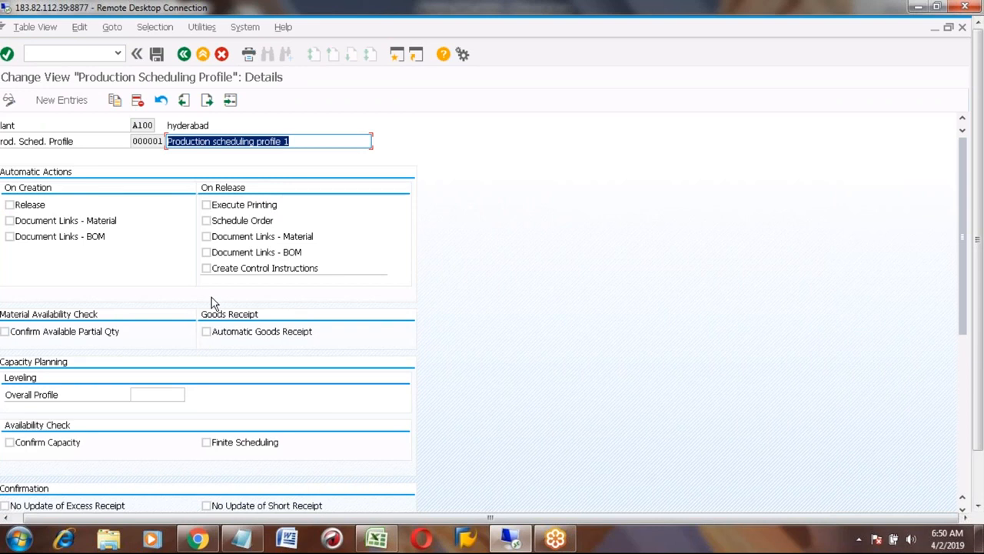
{"action": "left_click", "coordinate": [6, 521]}
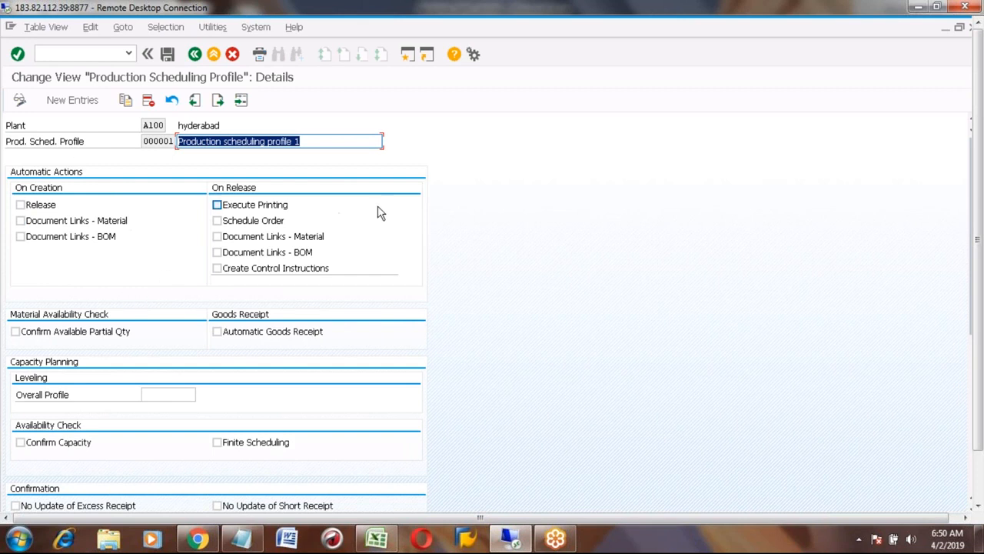
Enable Execute Printing and Document Links - Material on release, plus Automatic Goods Receipt, in the A100 scheduling profile.
{"action": "left_click", "coordinate": [217, 206]}
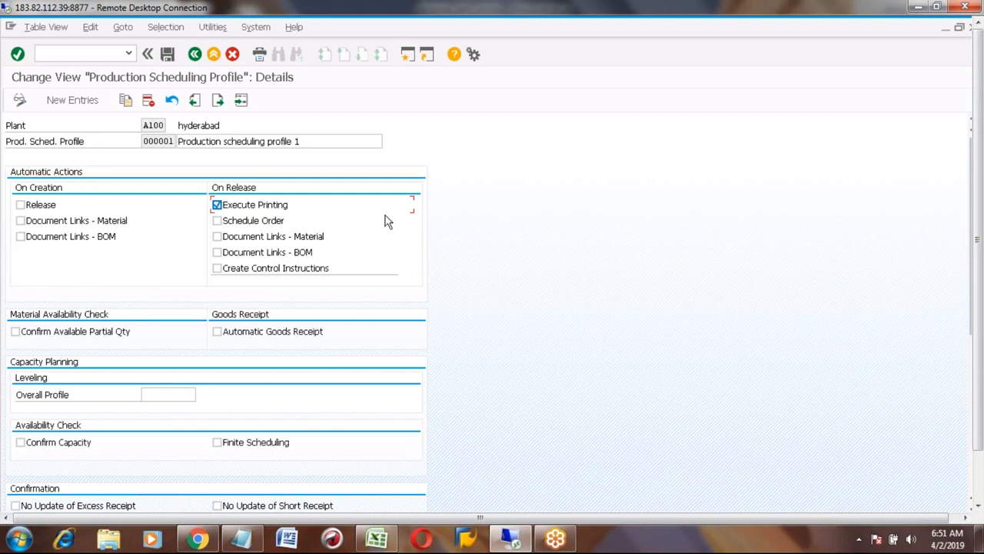
{"action": "left_click", "coordinate": [217, 253]}
{"action": "left_click", "coordinate": [218, 253]}
{"action": "left_click", "coordinate": [218, 237]}
{"action": "left_click", "coordinate": [22, 204]}
{"action": "left_click", "coordinate": [22, 204]}
{"action": "left_click", "coordinate": [20, 206]}
{"action": "left_click", "coordinate": [217, 332]}
{"action": "left_click", "coordinate": [16, 333]}
{"action": "left_click", "coordinate": [15, 331]}
Set Automatic Batch Creation in the Order to 1, Automatic Batch Creation at Time of Order Creation.
{"action": "left_click", "coordinate": [162, 397]}
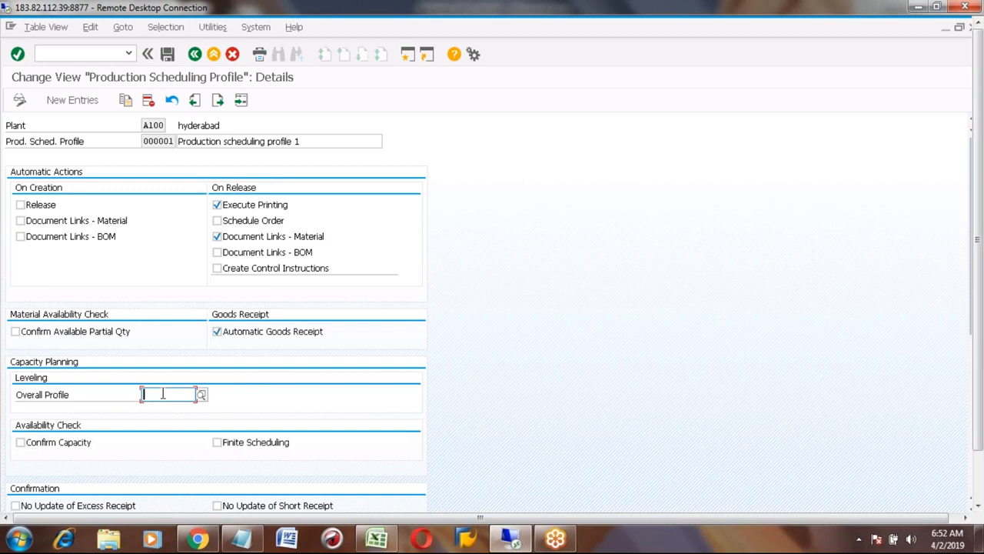
{"action": "left_click", "coordinate": [980, 480]}
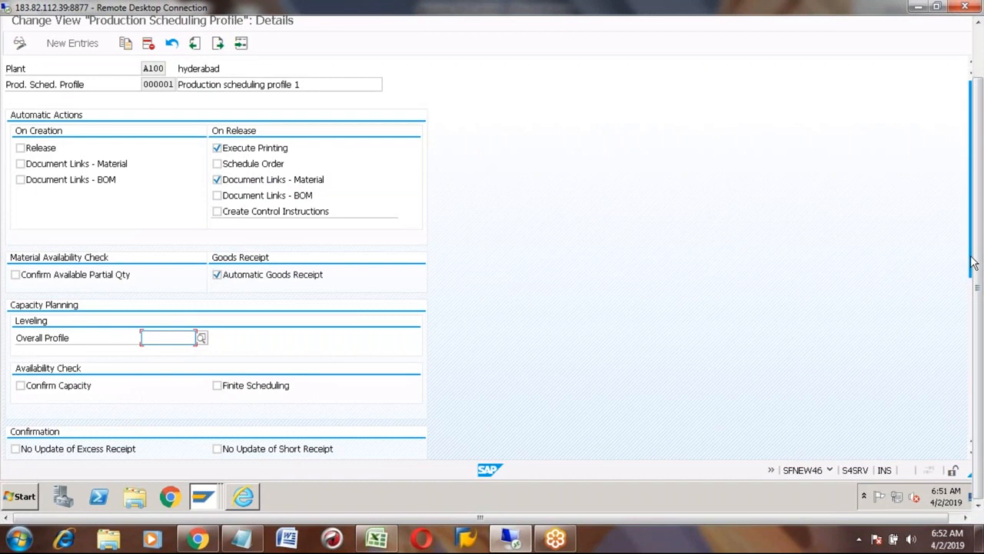
{"action": "left_click", "coordinate": [974, 297]}
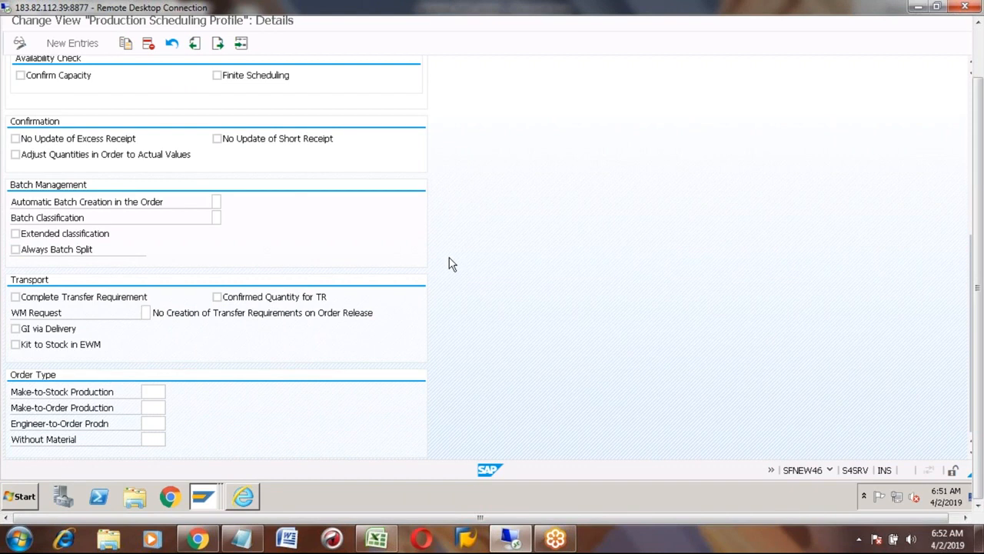
{"action": "left_click", "coordinate": [216, 202]}
{"action": "left_click", "coordinate": [226, 203]}
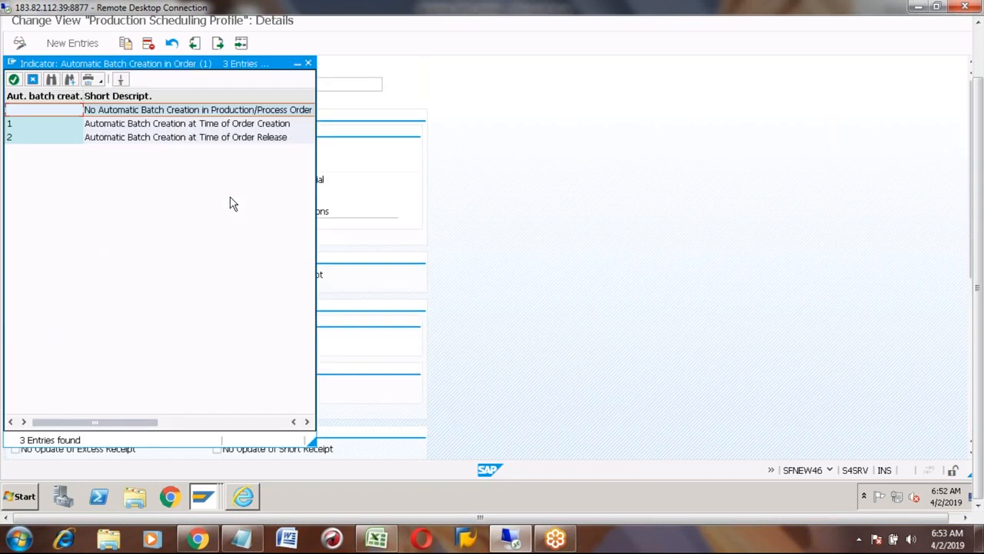
{"action": "left_click", "coordinate": [112, 126]}
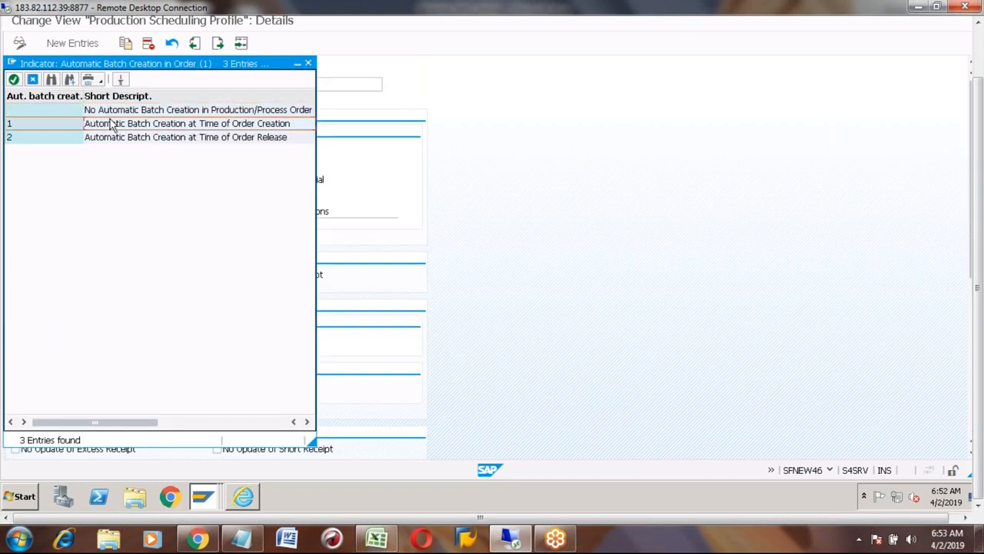
{"action": "left_click", "coordinate": [115, 142]}
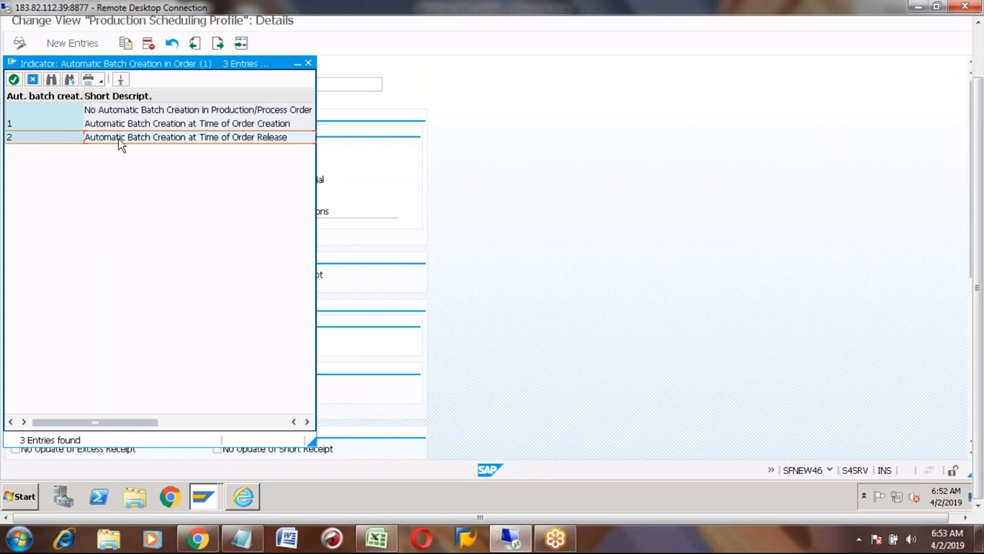
{"action": "double_click", "coordinate": [107, 125]}
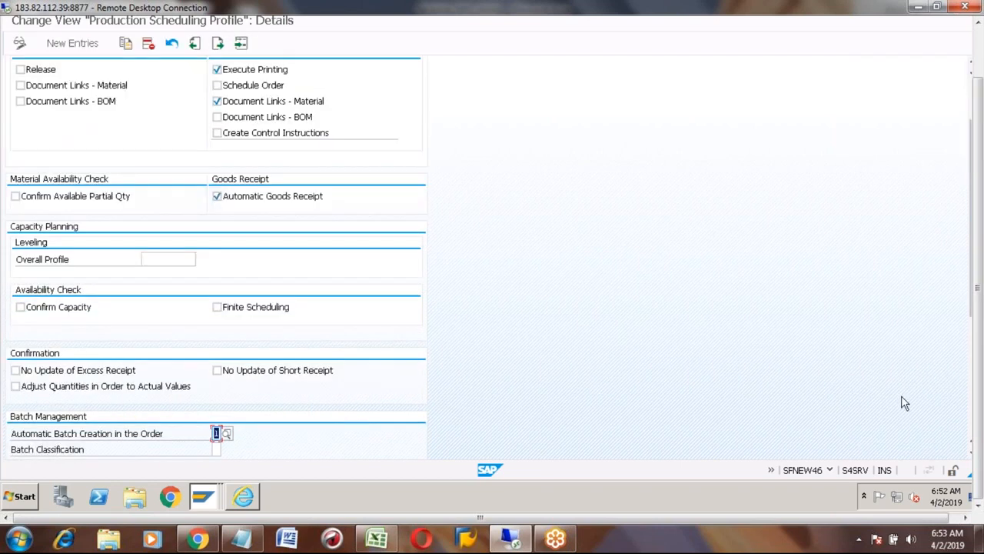
Set the Make-to-Stock Production order type to PP01 and save the production scheduling profile.
{"action": "left_click", "coordinate": [971, 421]}
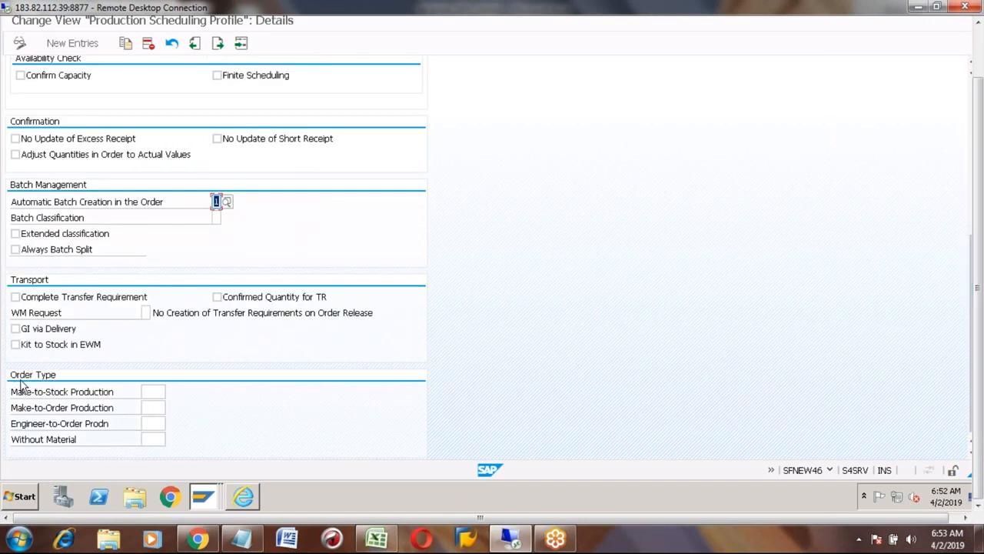
{"action": "left_click", "coordinate": [150, 391]}
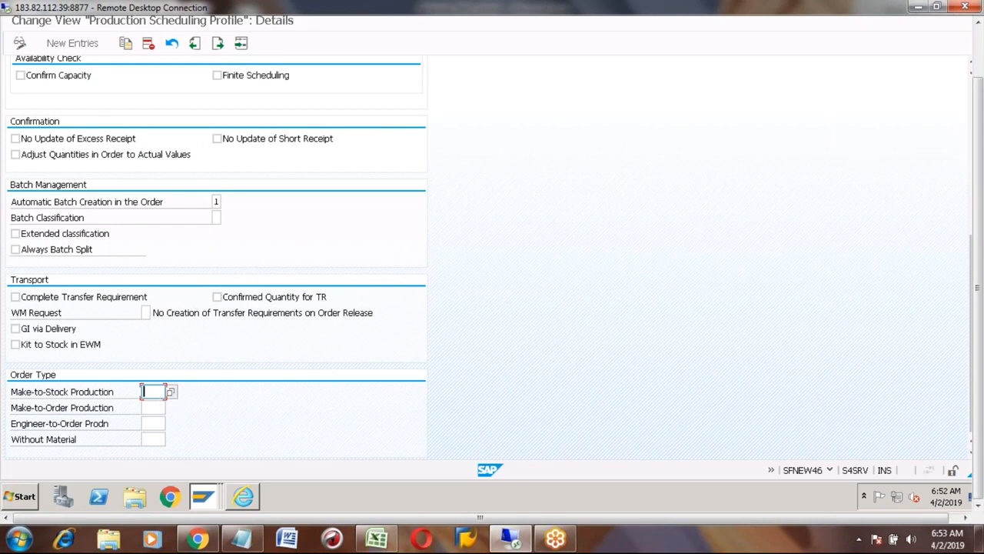
{"action": "type", "text": "PP01"}
{"action": "left_click", "coordinate": [979, 54]}
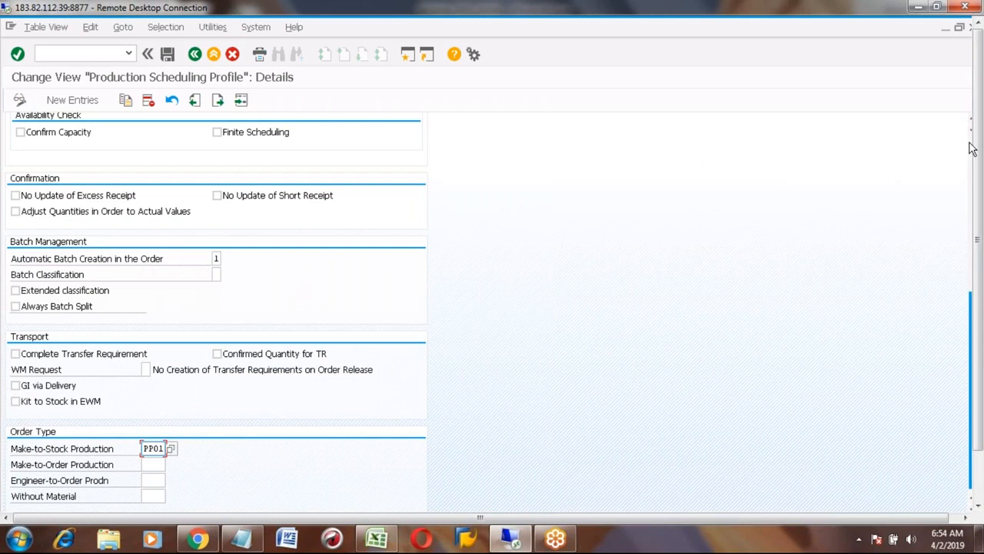
{"action": "scroll", "coordinate": [971, 148], "scroll_direction": "up", "scroll_amount": 5}
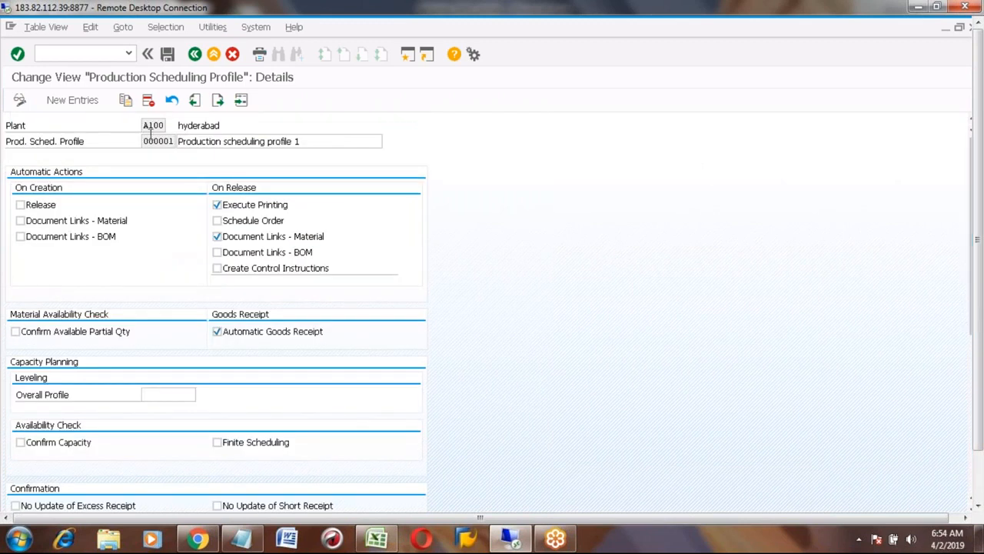
{"action": "left_click", "coordinate": [167, 54]}
{"action": "left_click", "coordinate": [156, 255]}
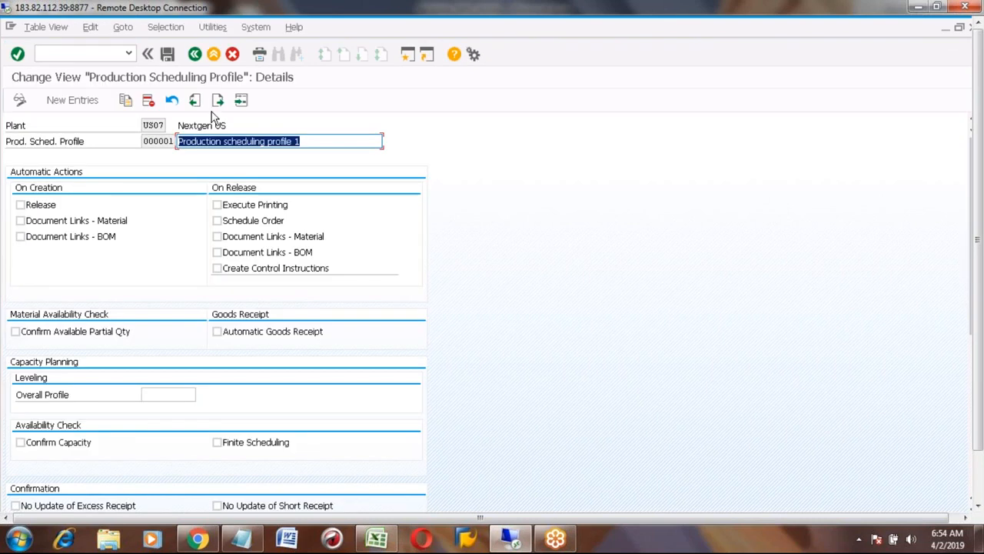
Return to the SAP Easy Access screen and start the SPRO transaction.
{"action": "left_click", "coordinate": [200, 54]}
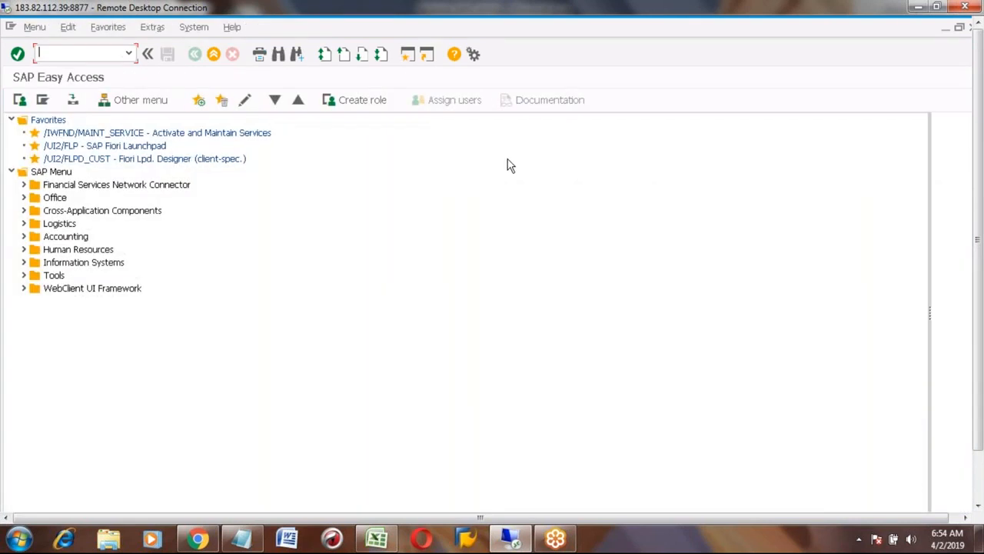
{"action": "type", "text": "SPRO"}
{"action": "key", "text": "Return"}
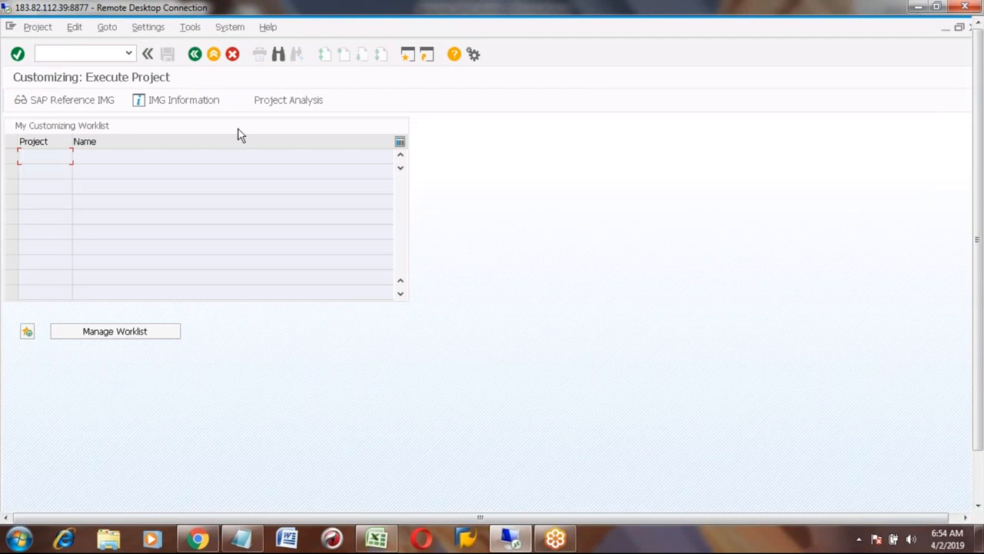
Open the SAP Reference IMG and expand the Production node in the implementation guide structure.
{"action": "left_click", "coordinate": [83, 106]}
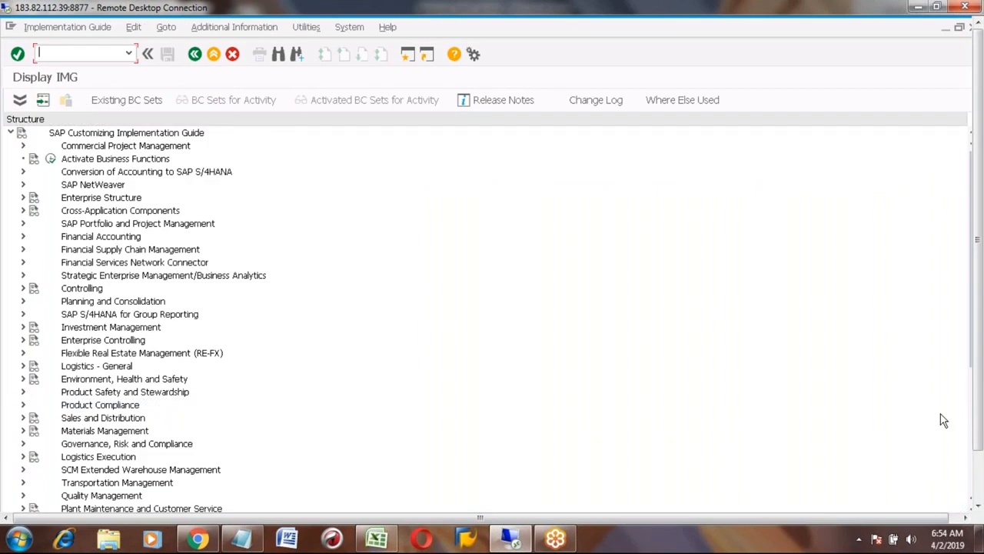
{"action": "left_click", "coordinate": [978, 508]}
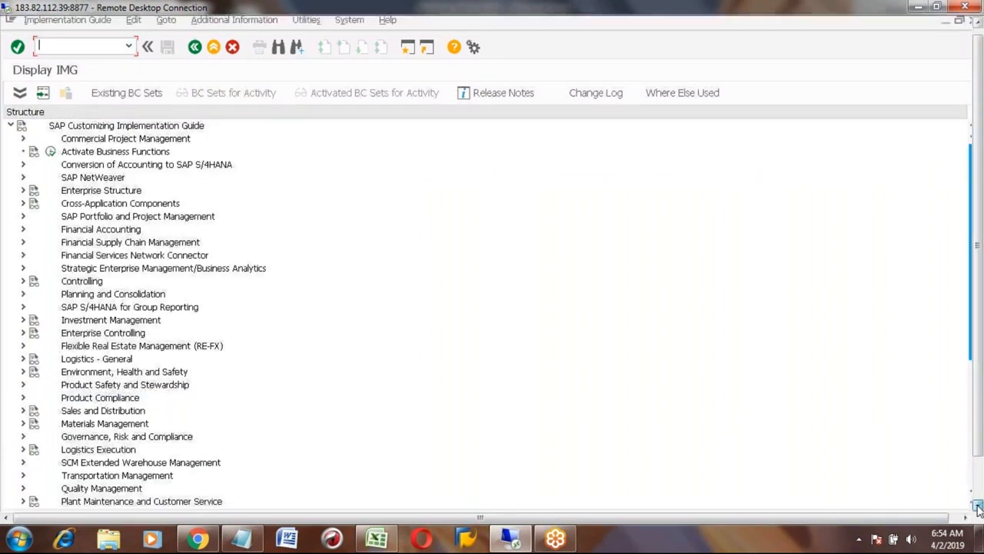
{"action": "left_click", "coordinate": [978, 508]}
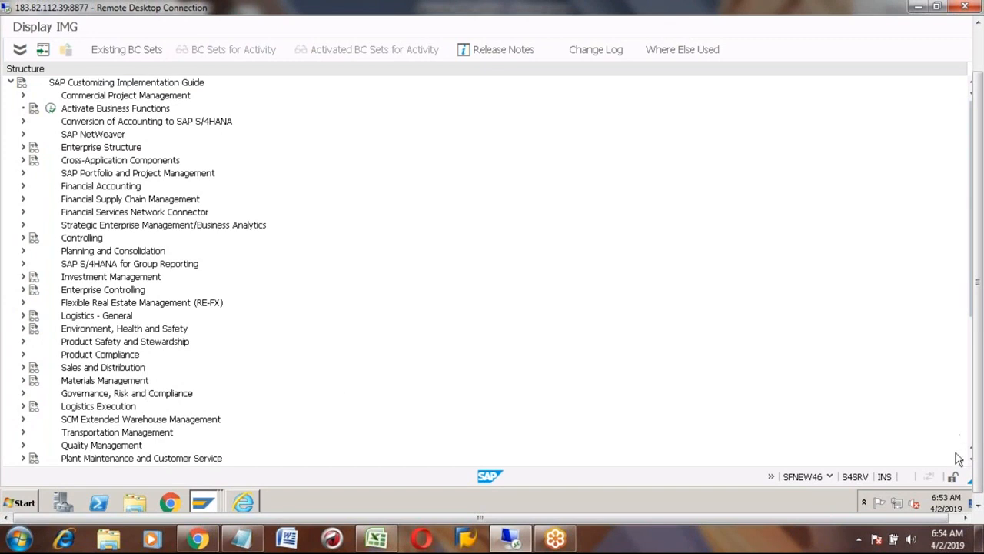
{"action": "scroll", "coordinate": [971, 463], "scroll_direction": "down", "scroll_amount": 3}
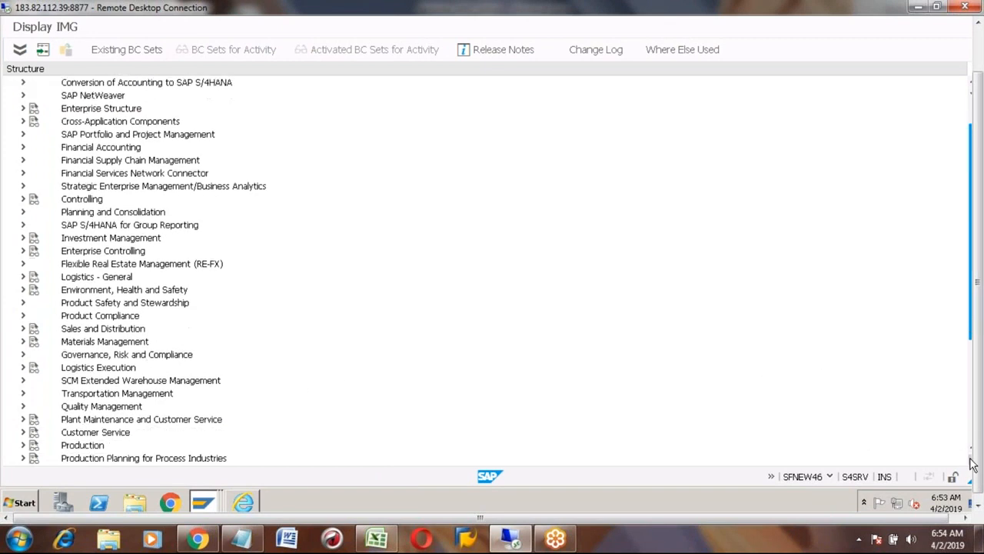
{"action": "left_click", "coordinate": [83, 393]}
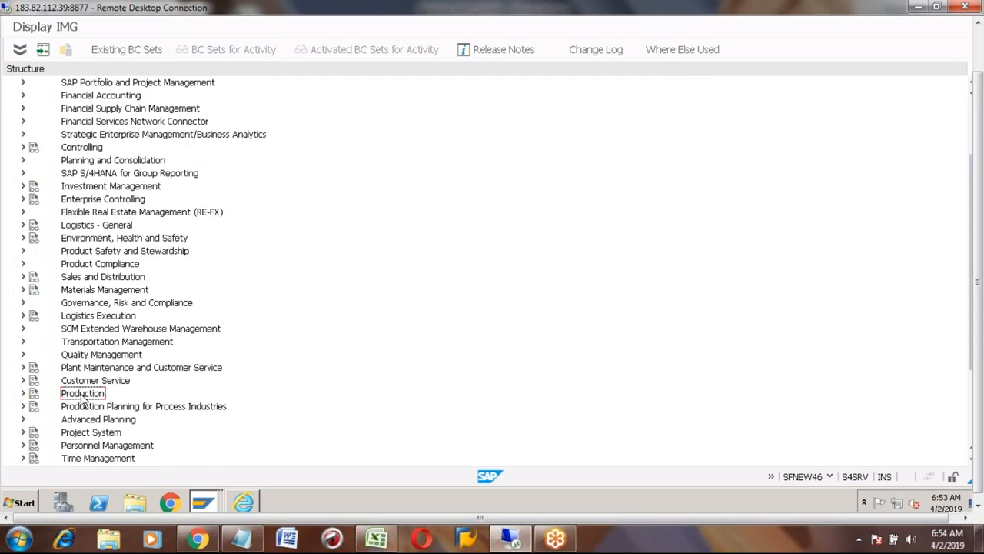
{"action": "left_click", "coordinate": [22, 393]}
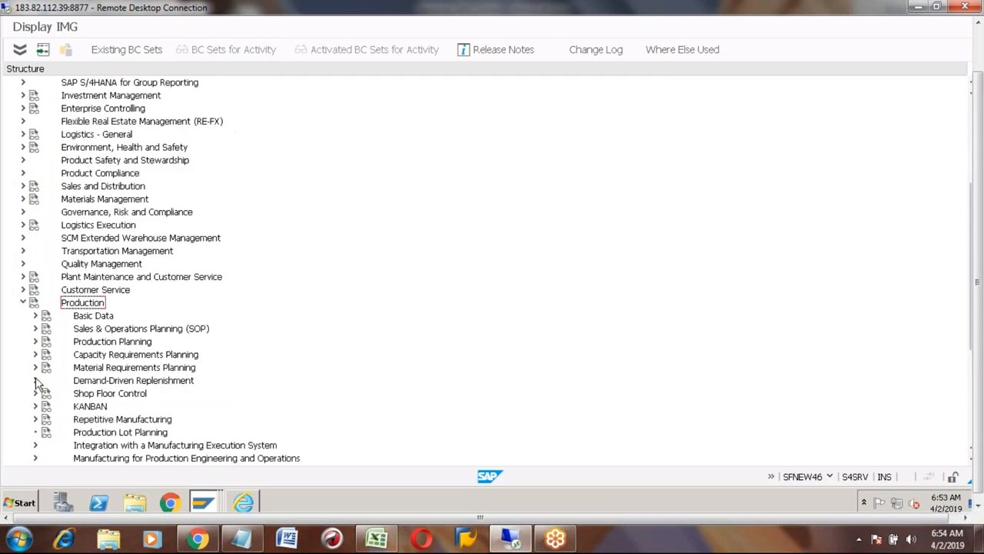
{"action": "left_click", "coordinate": [82, 344]}
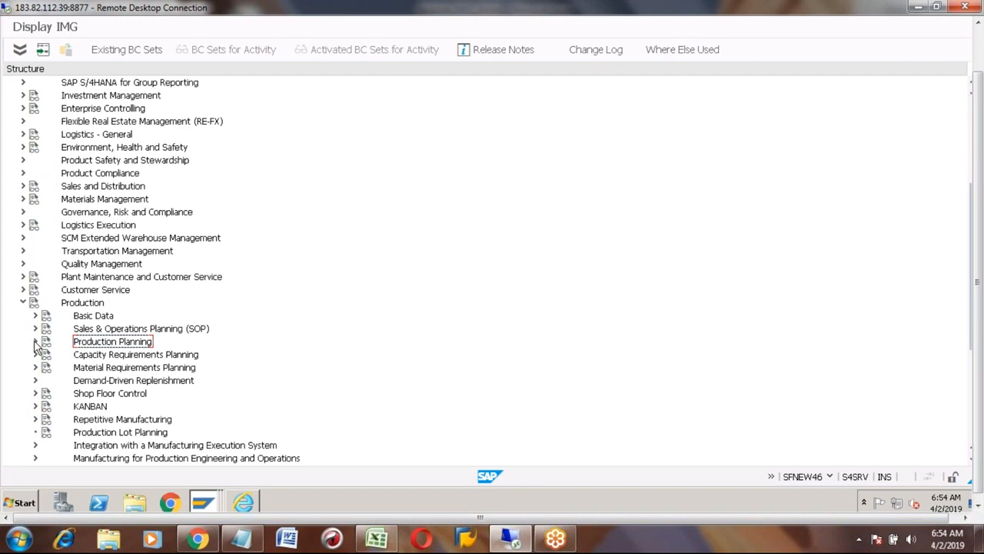
{"action": "left_click", "coordinate": [35, 342]}
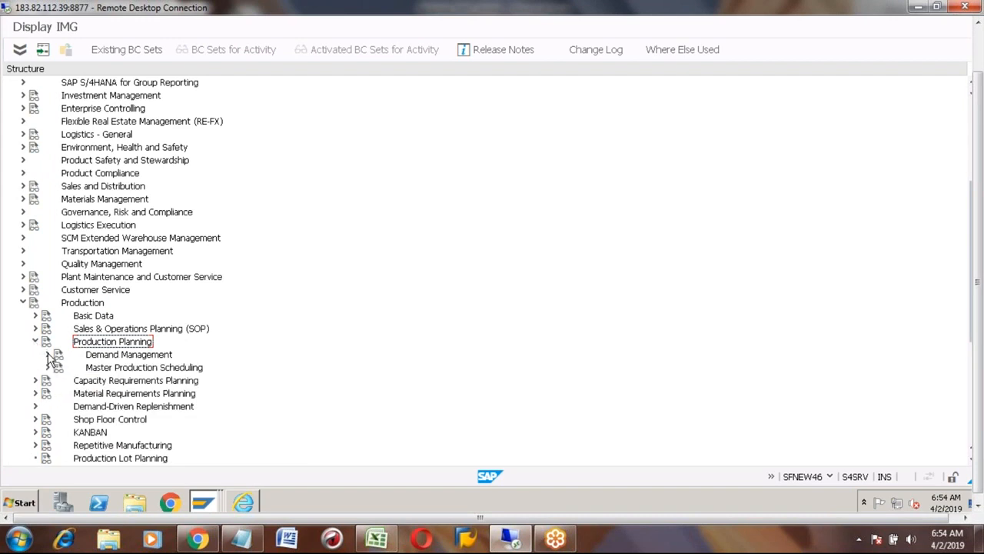
{"action": "left_click", "coordinate": [47, 355]}
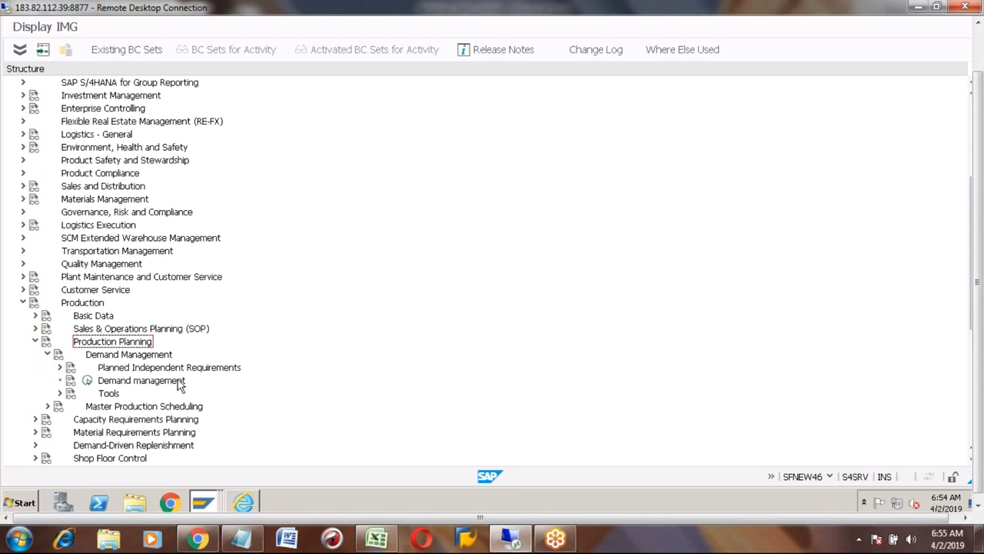
{"action": "left_click", "coordinate": [60, 367]}
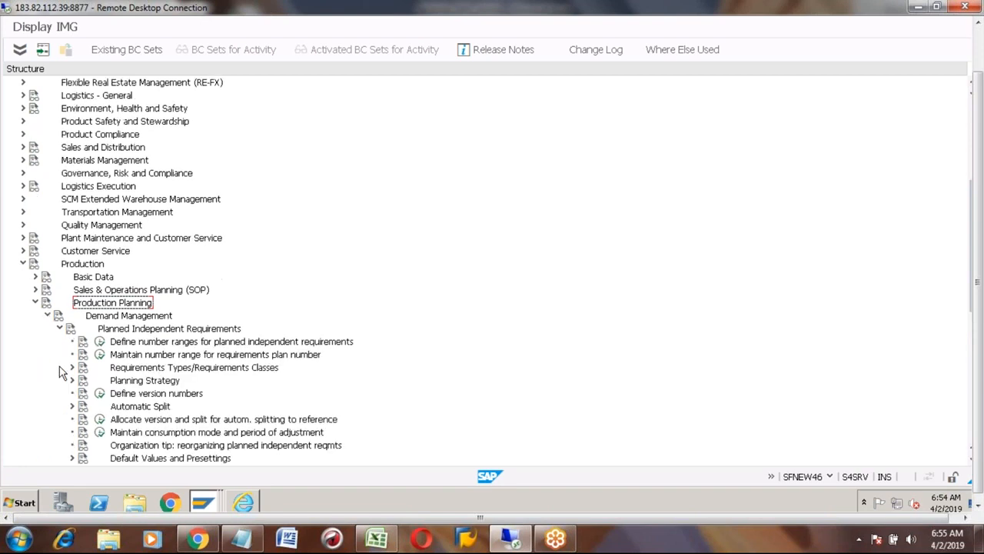
{"action": "left_click", "coordinate": [970, 460]}
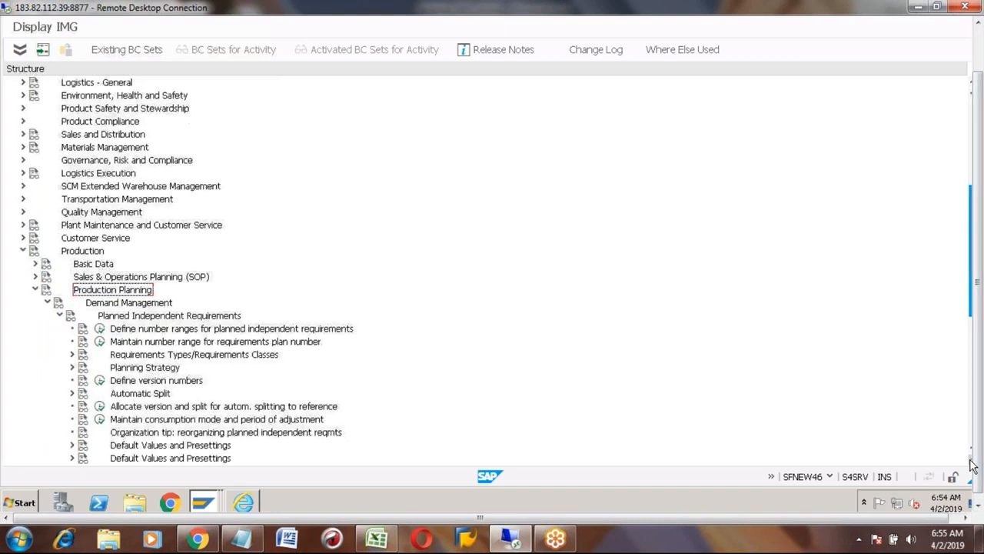
{"action": "left_click", "coordinate": [970, 461]}
{"action": "left_click", "coordinate": [970, 461]}
{"action": "left_click", "coordinate": [971, 461]}
{"action": "left_click", "coordinate": [970, 461]}
{"action": "left_click", "coordinate": [970, 461]}
{"action": "left_click", "coordinate": [970, 467]}
{"action": "left_click", "coordinate": [971, 467]}
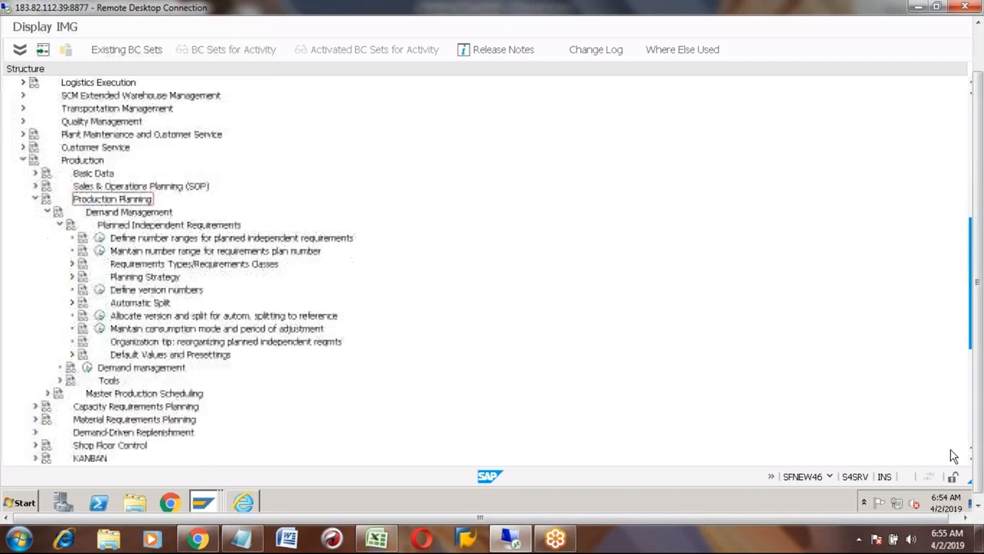
{"action": "left_click", "coordinate": [47, 212]}
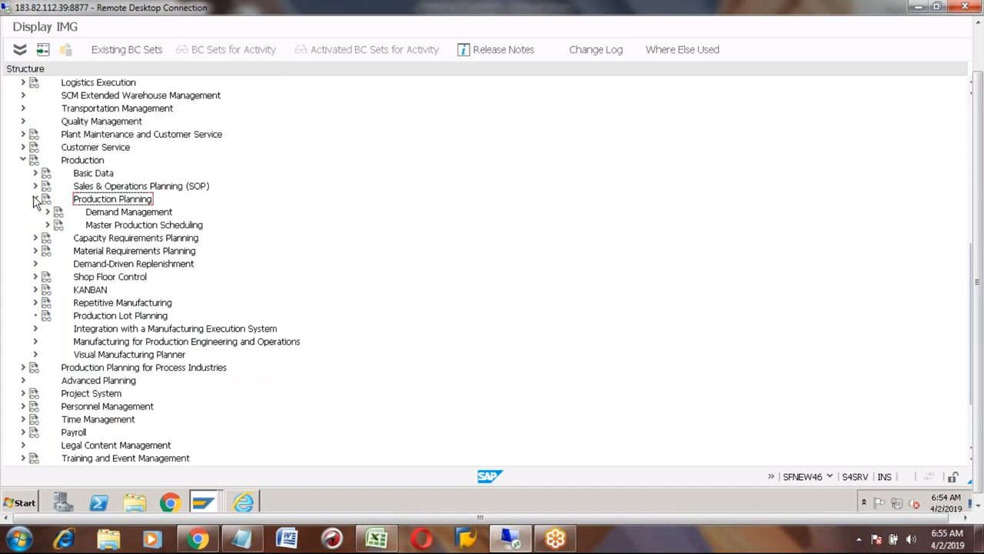
{"action": "left_click", "coordinate": [35, 199]}
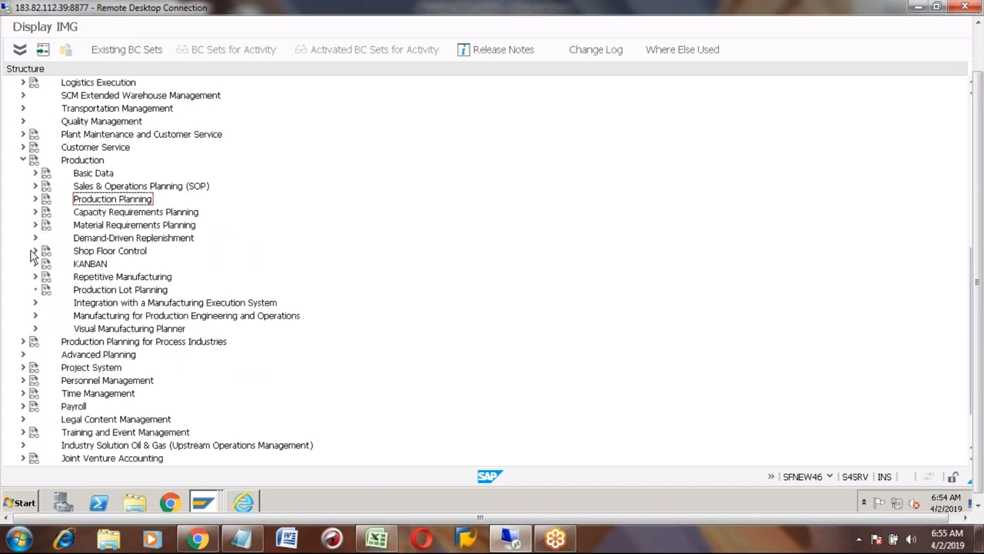
Open Define Production Scheduling Profile under Shop Floor Control > Master Data and accept displaying the locked data.
{"action": "left_click", "coordinate": [35, 251]}
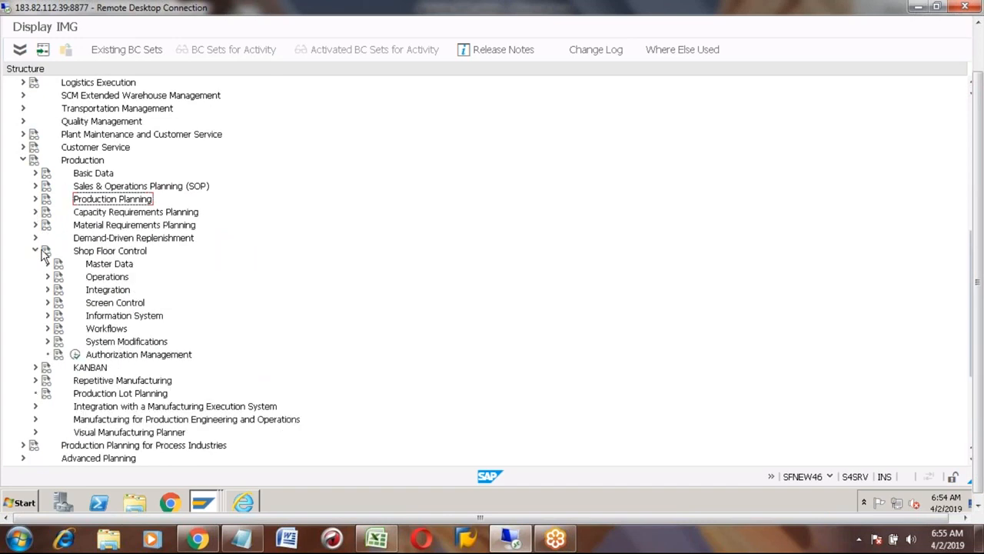
{"action": "left_click", "coordinate": [47, 264]}
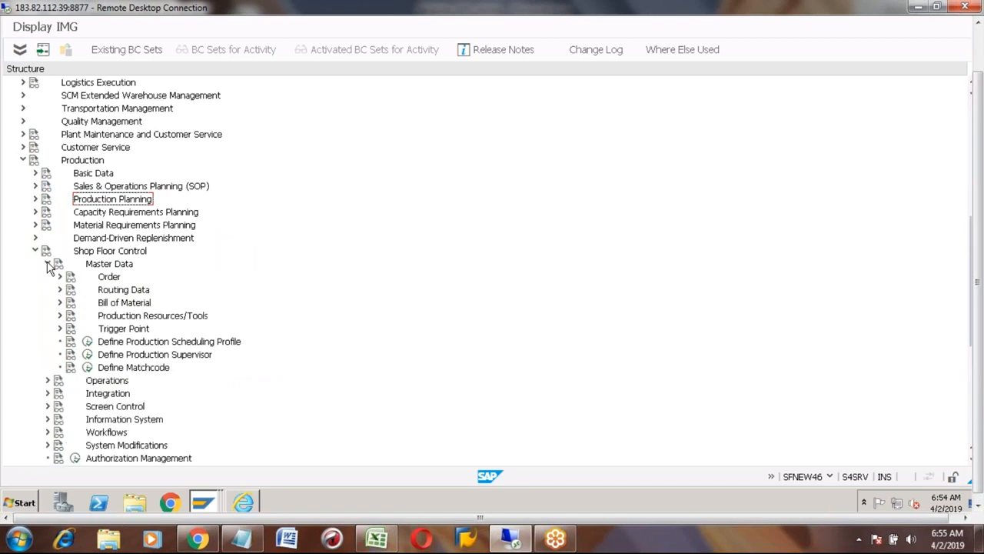
{"action": "left_click", "coordinate": [77, 161]}
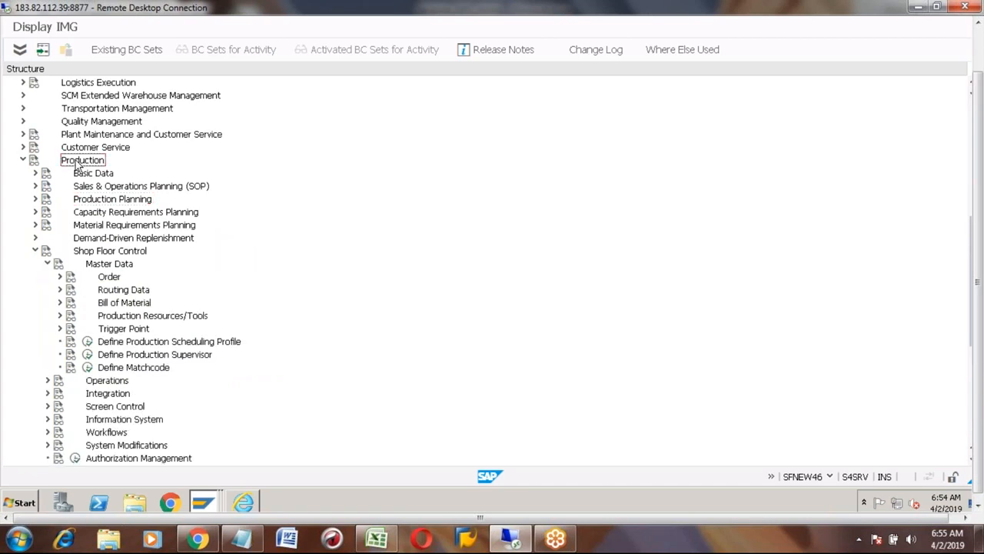
{"action": "left_click", "coordinate": [98, 253]}
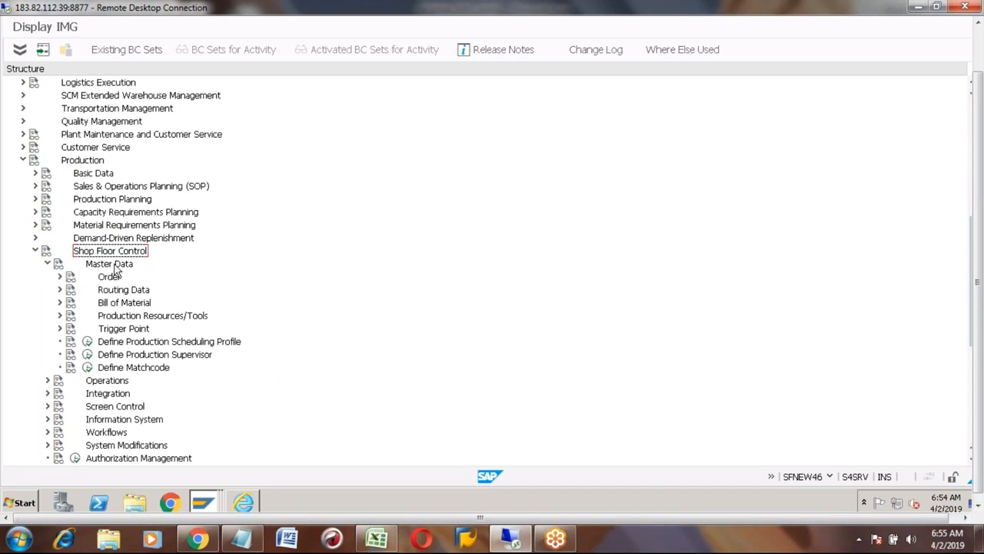
{"action": "left_click", "coordinate": [114, 266]}
{"action": "left_click", "coordinate": [140, 345]}
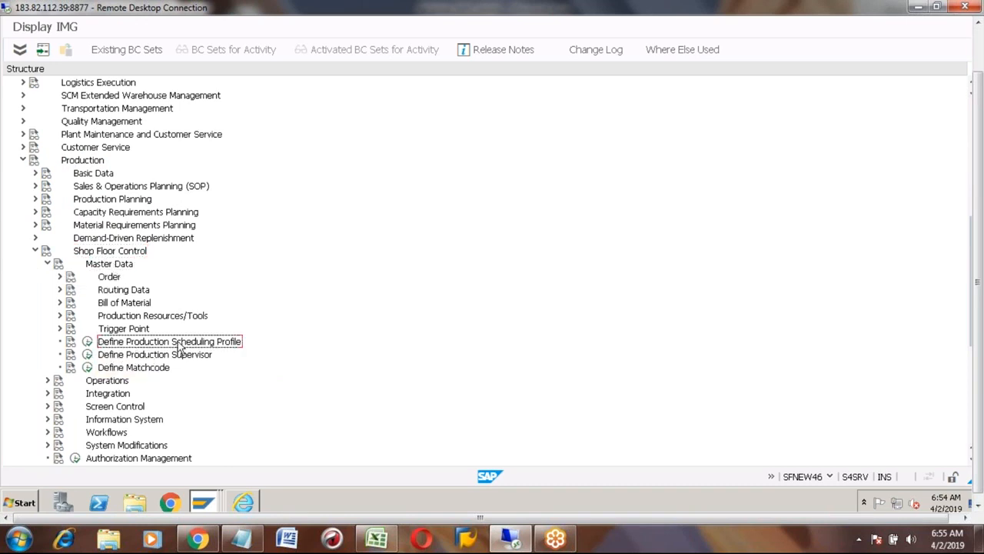
{"action": "left_click", "coordinate": [87, 343]}
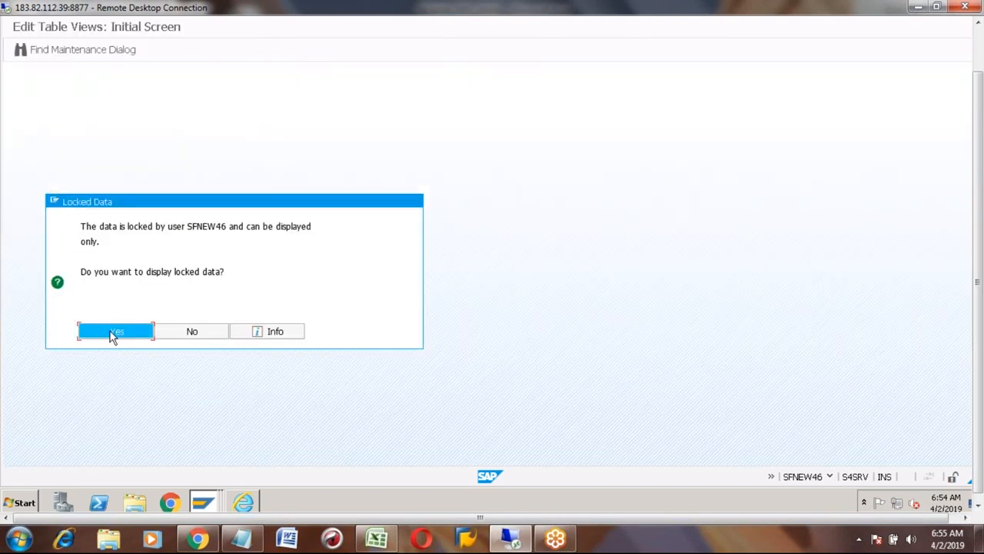
{"action": "left_click", "coordinate": [112, 333]}
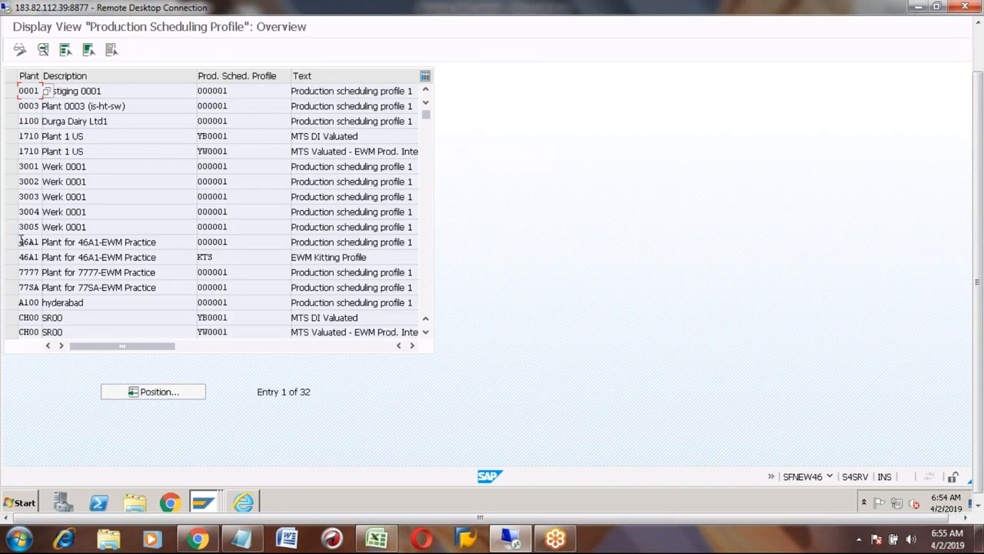
Select the plant A100 scheduling profile entry and show the transaction code in the status bar.
{"action": "left_click", "coordinate": [11, 303]}
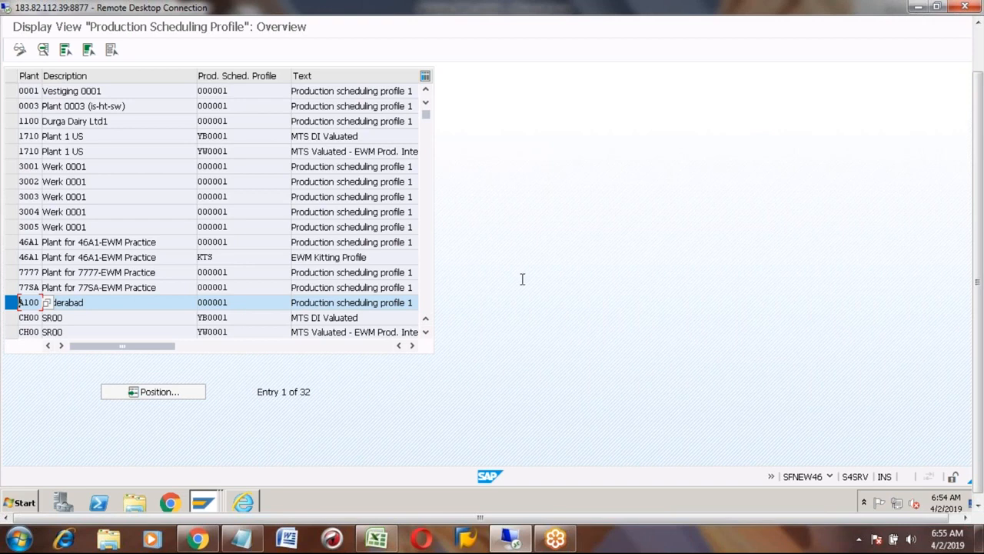
{"action": "left_click", "coordinate": [830, 477]}
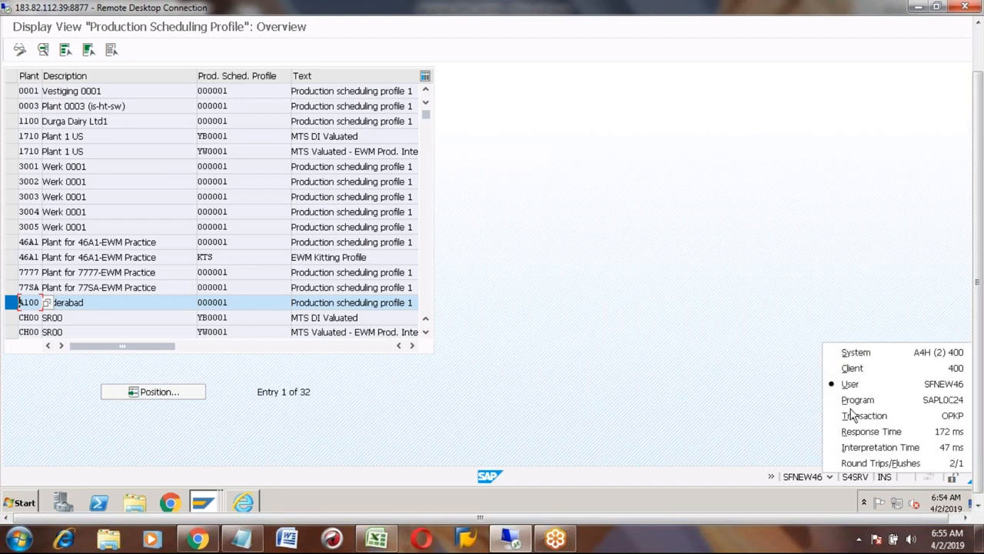
{"action": "left_click", "coordinate": [858, 416]}
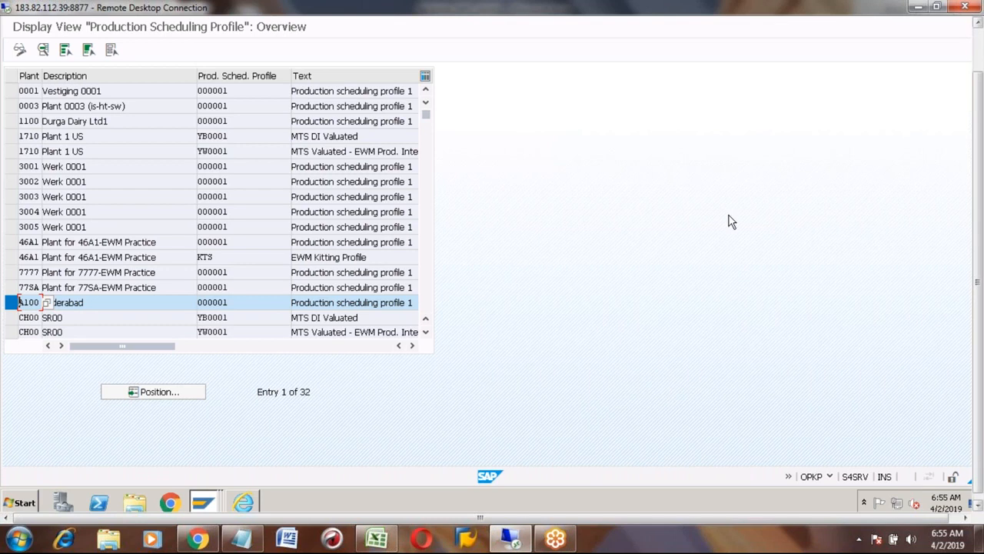
Switch back to the session with the Production Scheduling Profile overview in change mode.
{"action": "left_click", "coordinate": [204, 505]}
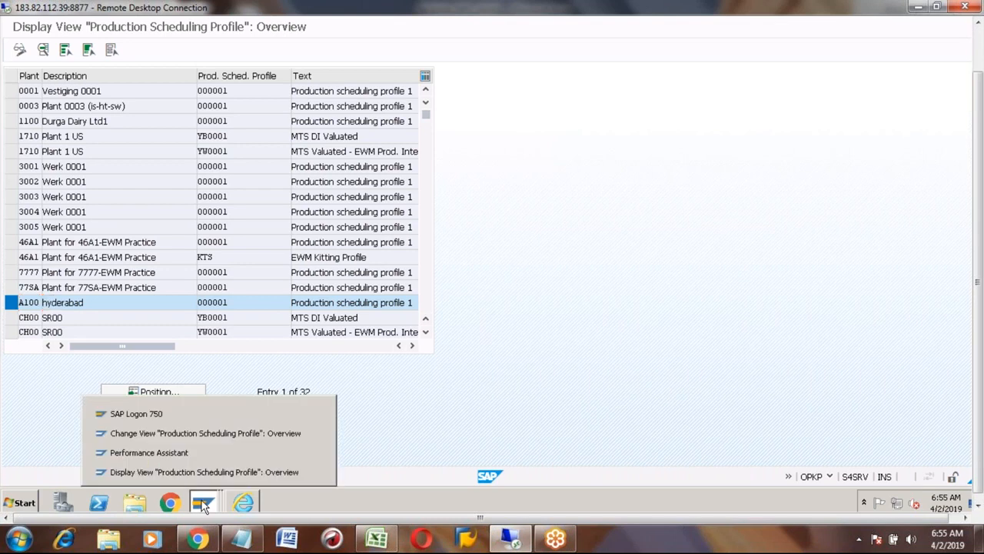
{"action": "left_click", "coordinate": [185, 438]}
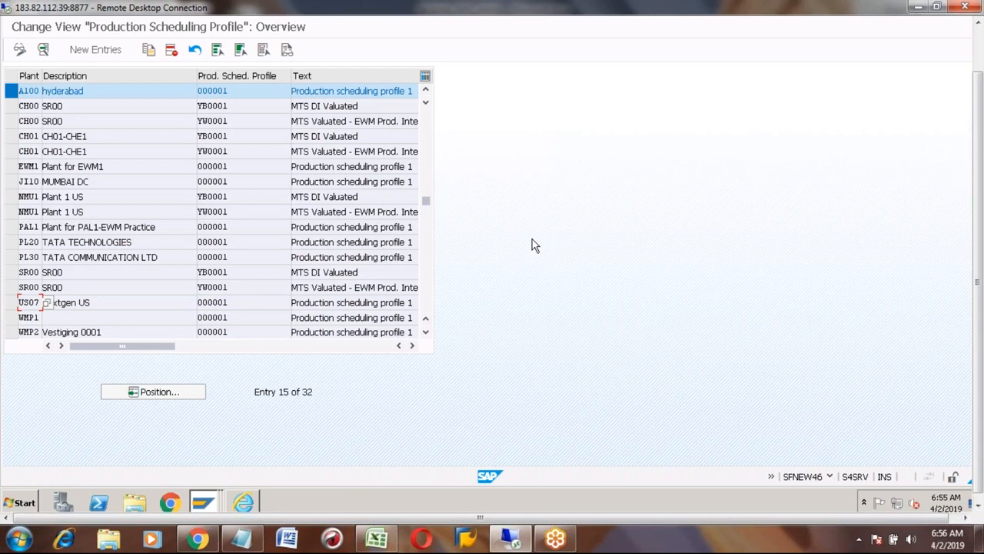
{"action": "left_click", "coordinate": [980, 55]}
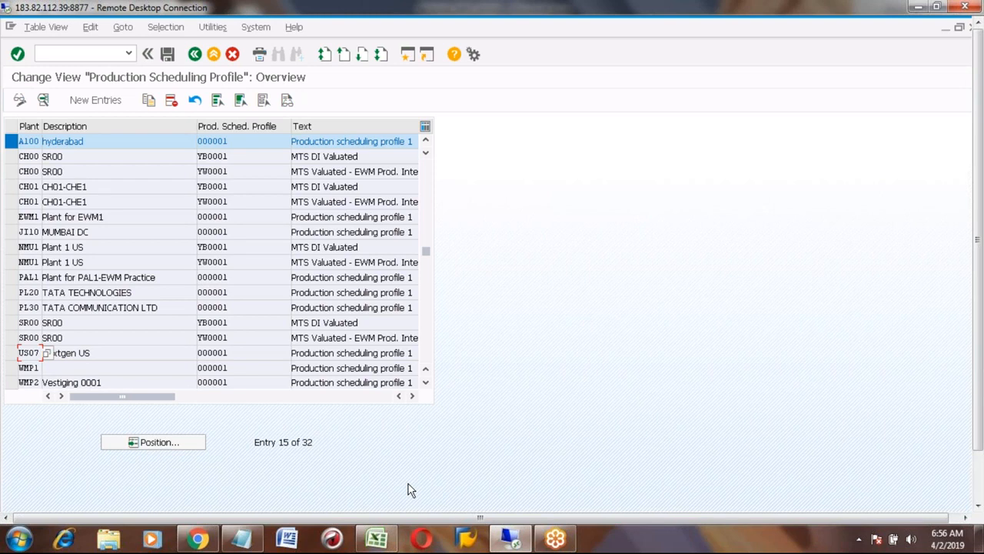
Switch to the S/4HANA manufacturing notes workbook in Excel, go to Sheet2 and widen column A to fit its entries on single lines.
{"action": "left_click", "coordinate": [386, 536]}
{"action": "left_click", "coordinate": [298, 406]}
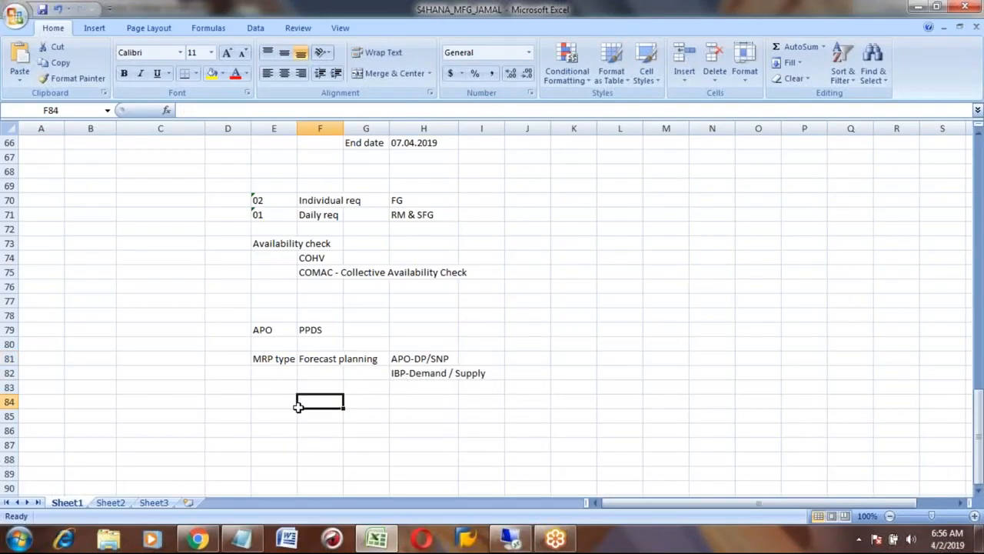
{"action": "key", "text": "Up"}
{"action": "key", "text": "Up"}
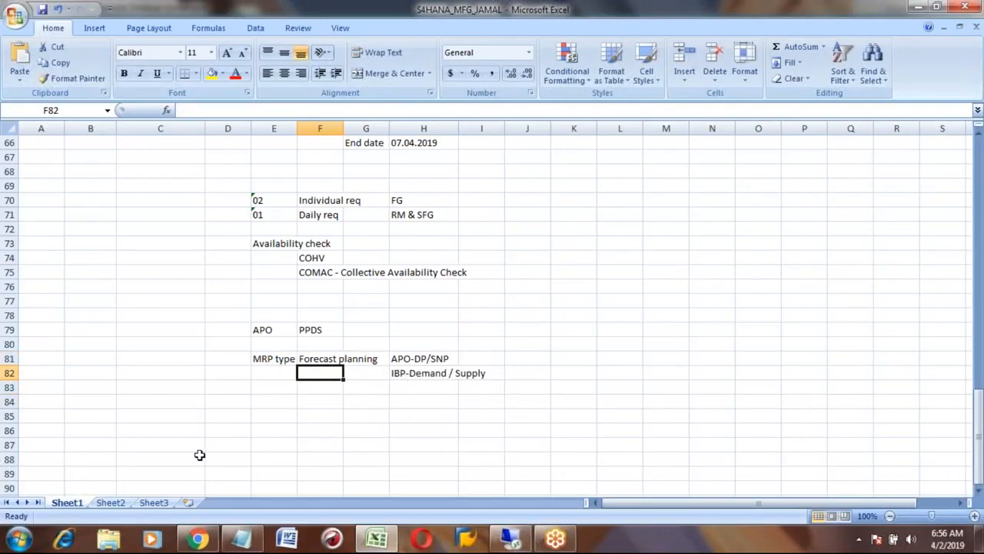
{"action": "left_click", "coordinate": [108, 503]}
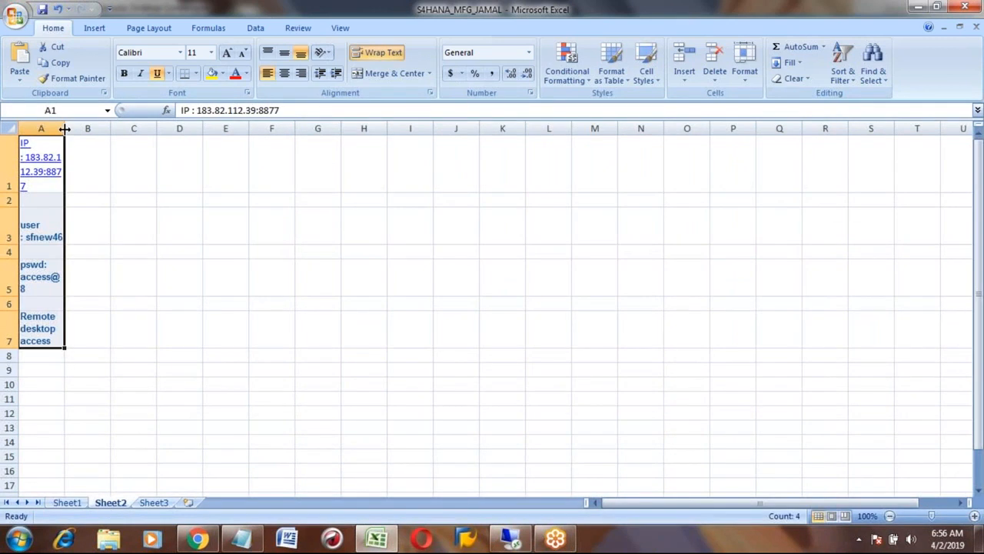
{"action": "left_click_drag", "start_coordinate": [64, 129], "coordinate": [193, 148]}
Delete the blank rows between the IP, user, password and Remote desktop access entries on Sheet2.
{"action": "left_click", "coordinate": [154, 200]}
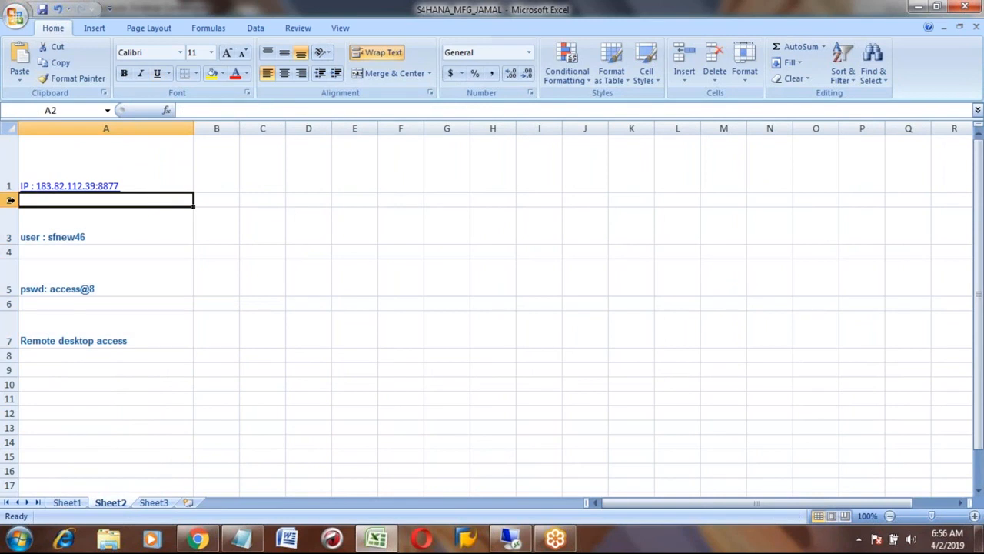
{"action": "left_click", "coordinate": [11, 200]}
{"action": "right_click", "coordinate": [11, 200]}
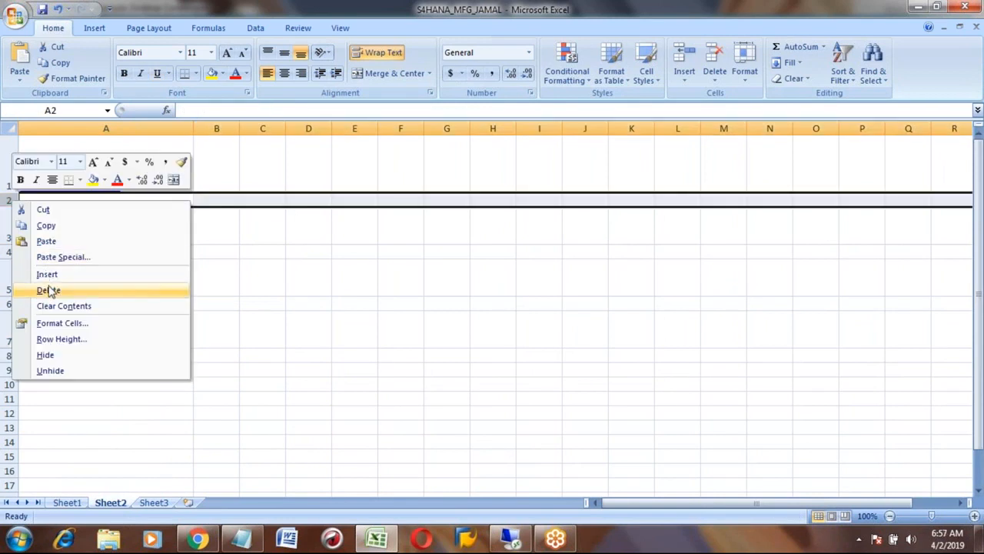
{"action": "left_click", "coordinate": [48, 290]}
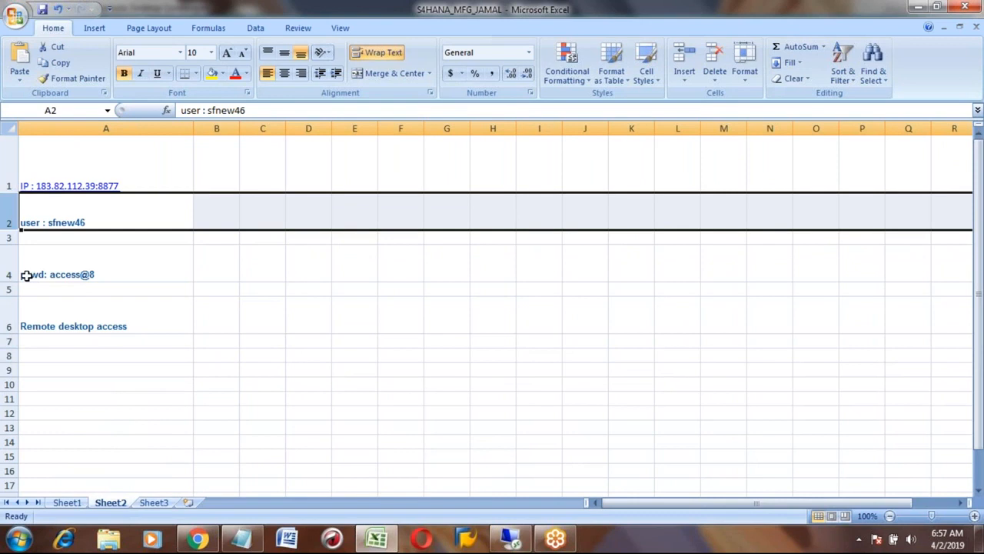
{"action": "left_click", "coordinate": [11, 237]}
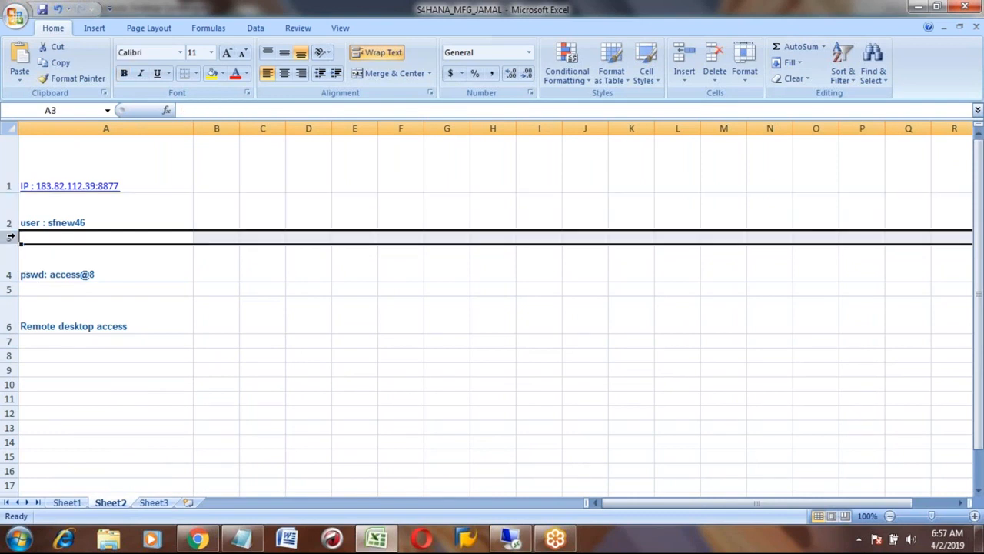
{"action": "key", "text": "ctrl+minus"}
{"action": "left_click", "coordinate": [11, 274]}
{"action": "key", "text": "ctrl+minus"}
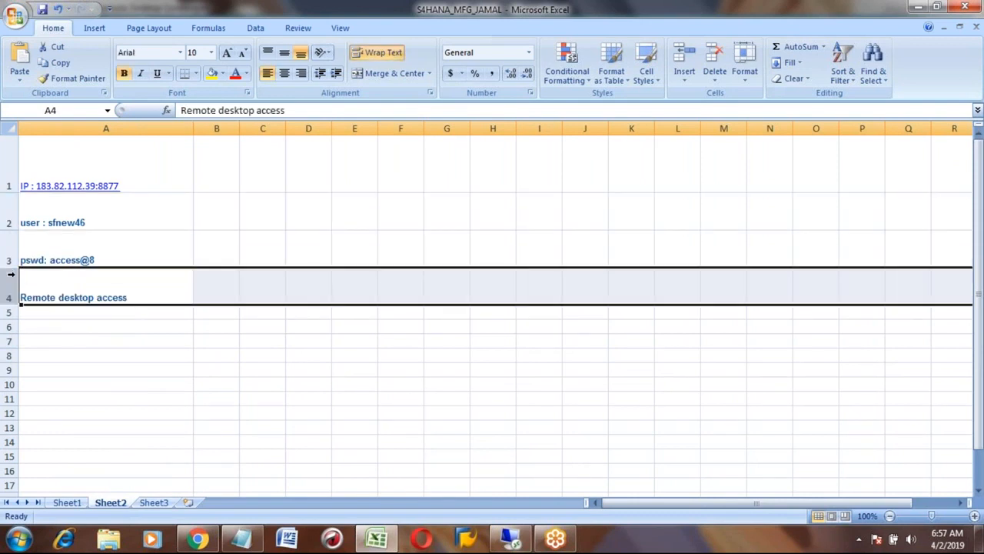
Go back to Sheet1 of the notes workbook, select cell E84, and switch to the SAP remote desktop session.
{"action": "left_click", "coordinate": [68, 503]}
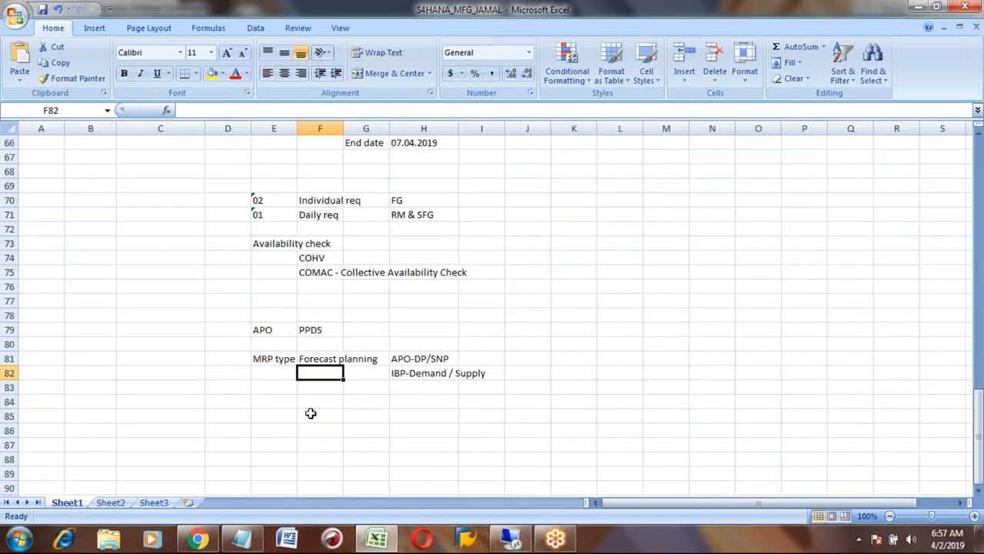
{"action": "left_click", "coordinate": [268, 399]}
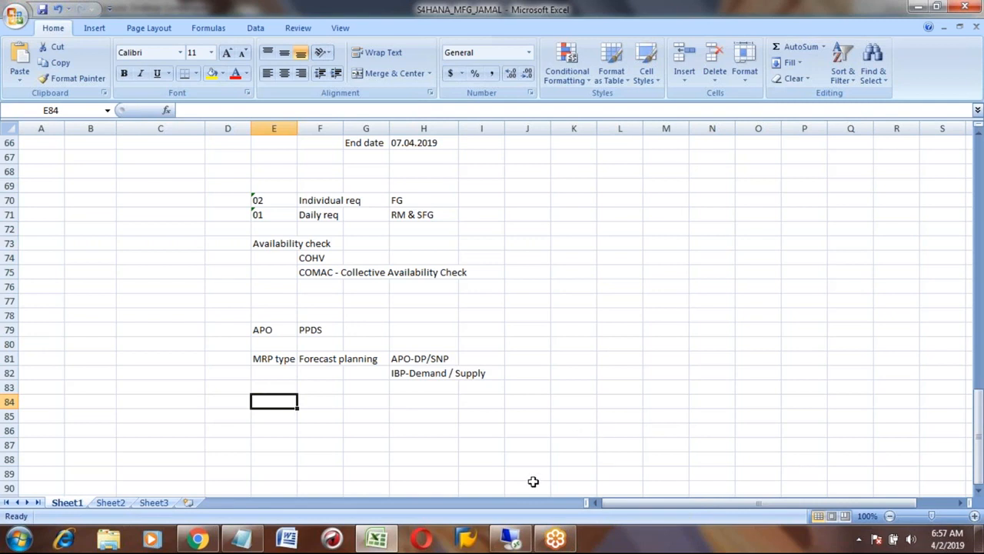
{"action": "left_click", "coordinate": [511, 538]}
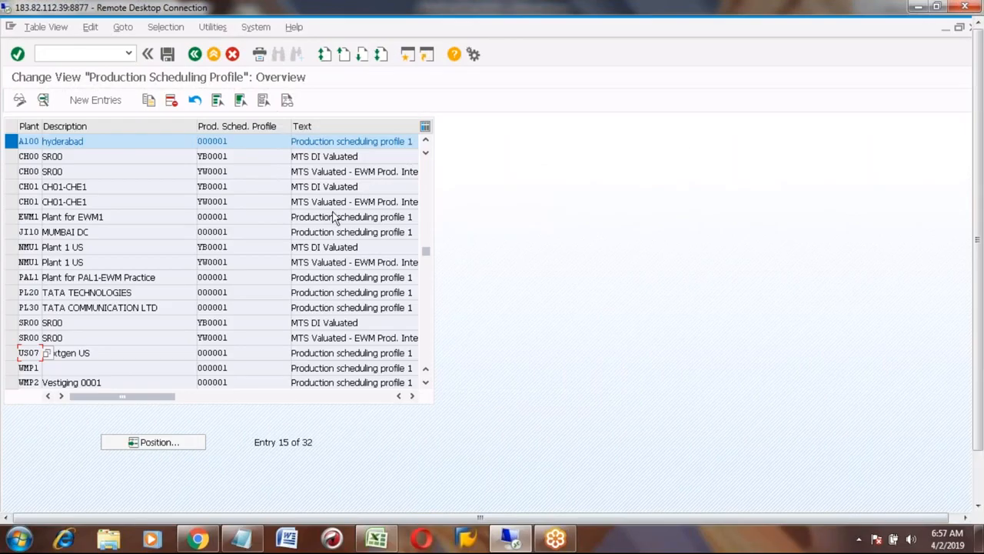
Open the plant A100 scheduling profile details, disable Document Links - Material on release, and enable Release on creation.
{"action": "left_click", "coordinate": [43, 100]}
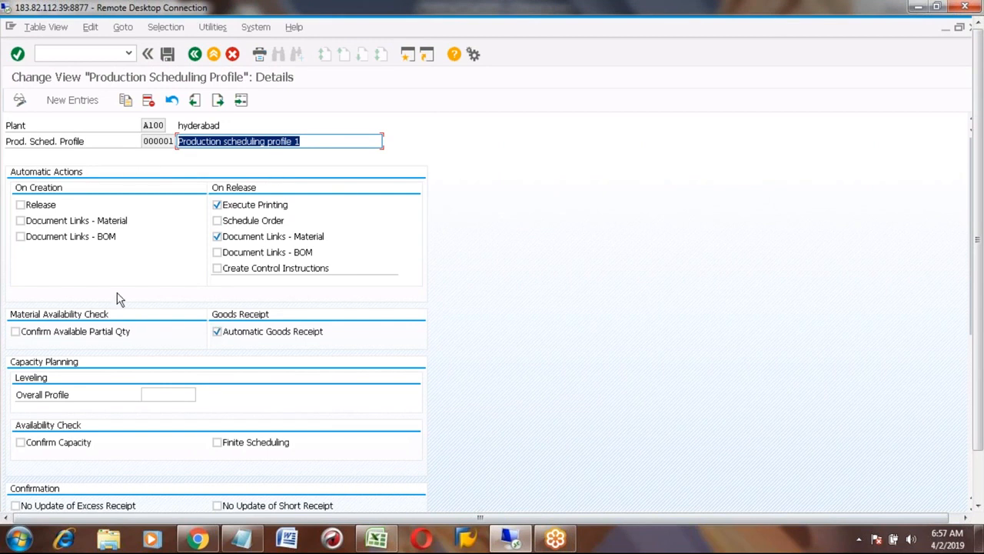
{"action": "left_click", "coordinate": [217, 205]}
{"action": "left_click", "coordinate": [217, 237]}
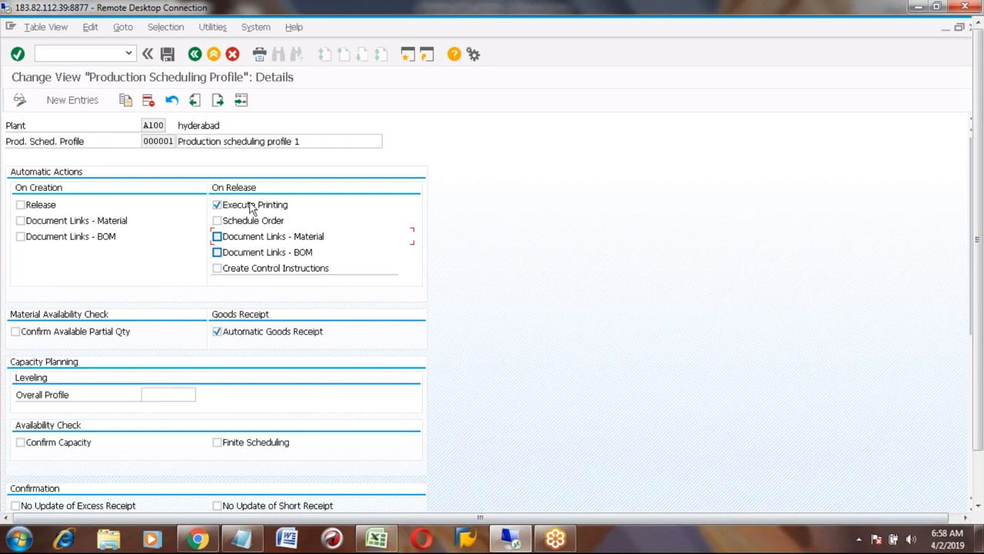
{"action": "left_click", "coordinate": [21, 205]}
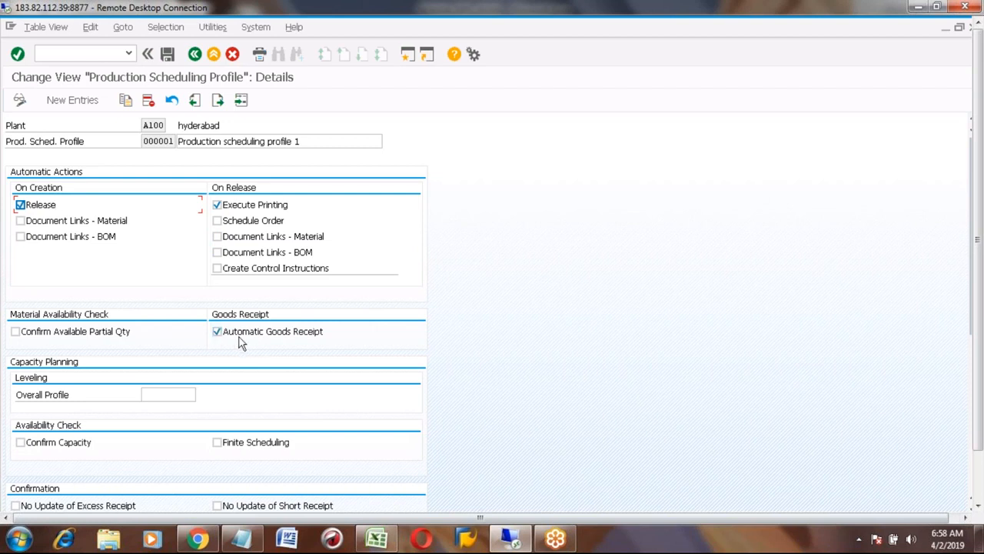
Check the profile's remaining settings through the make-to-stock order type, and leave the scheduling profile with its changes saved.
{"action": "left_click", "coordinate": [978, 485]}
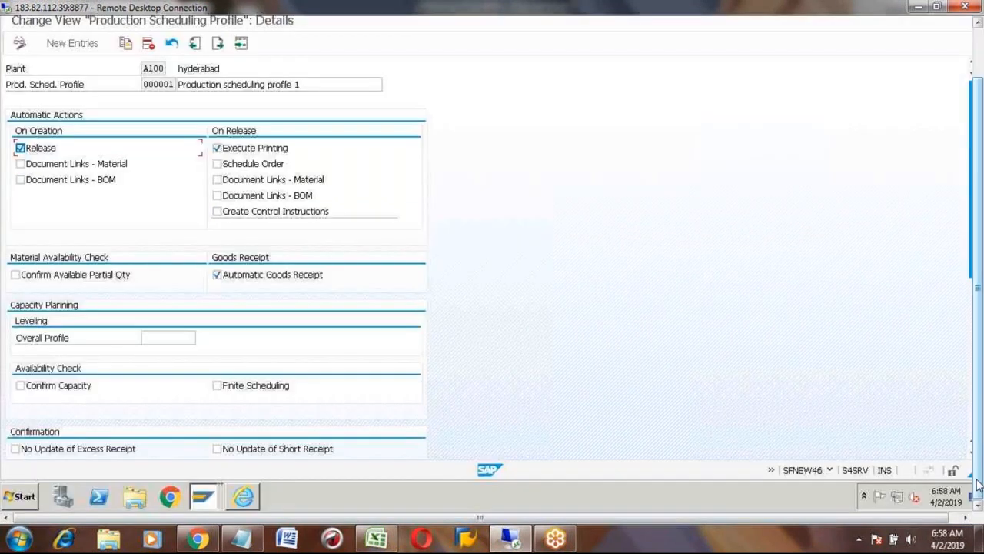
{"action": "left_click", "coordinate": [973, 429]}
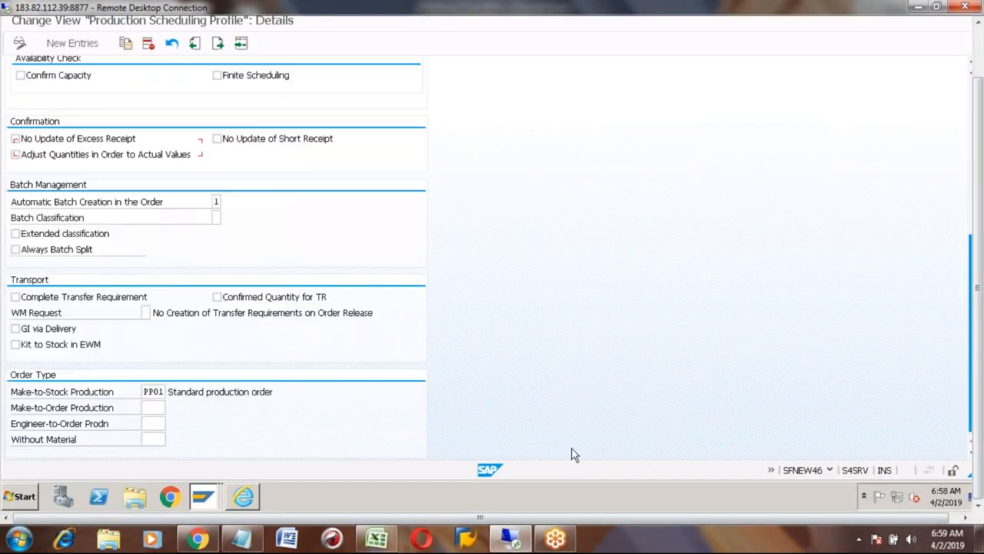
{"action": "left_click", "coordinate": [155, 391]}
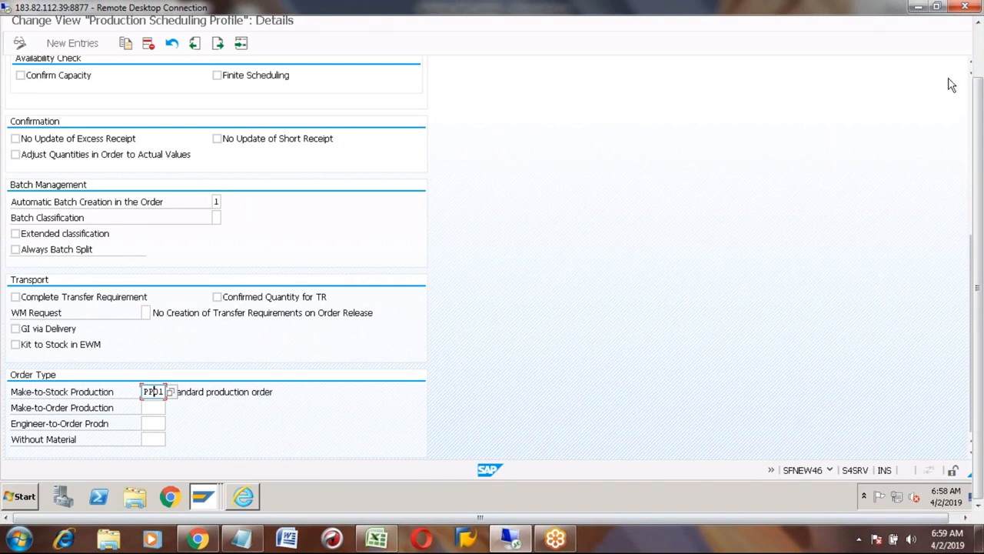
{"action": "left_click", "coordinate": [980, 63]}
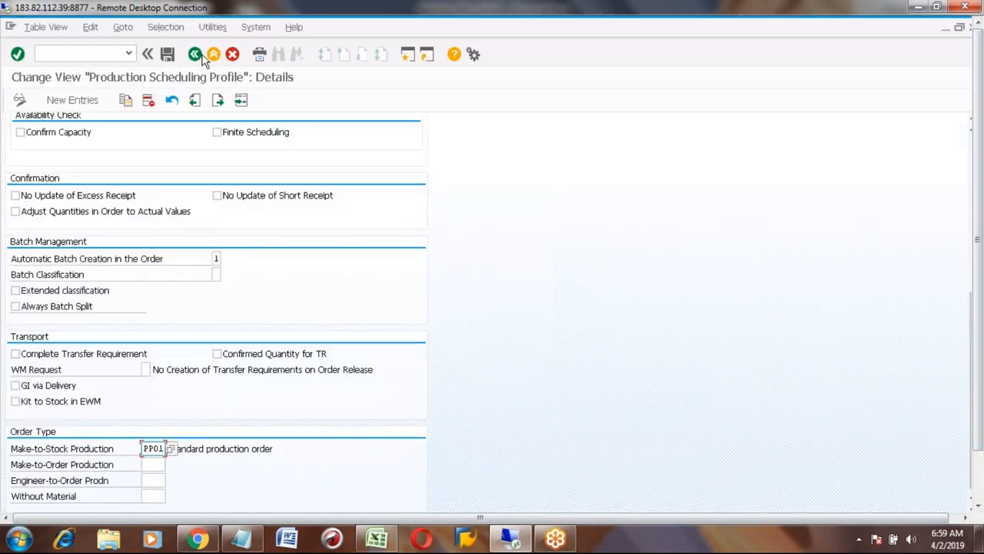
{"action": "left_click", "coordinate": [195, 54]}
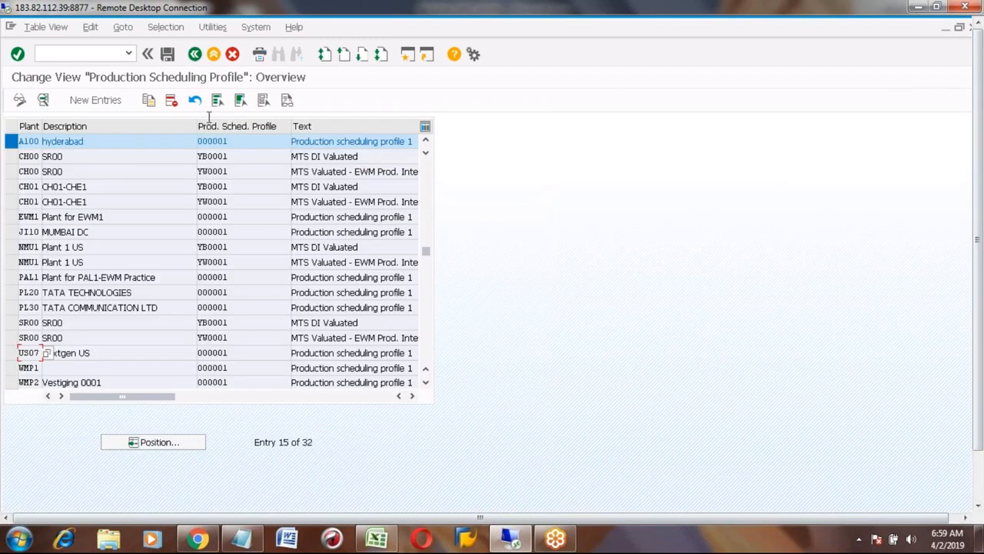
{"action": "left_click", "coordinate": [195, 55]}
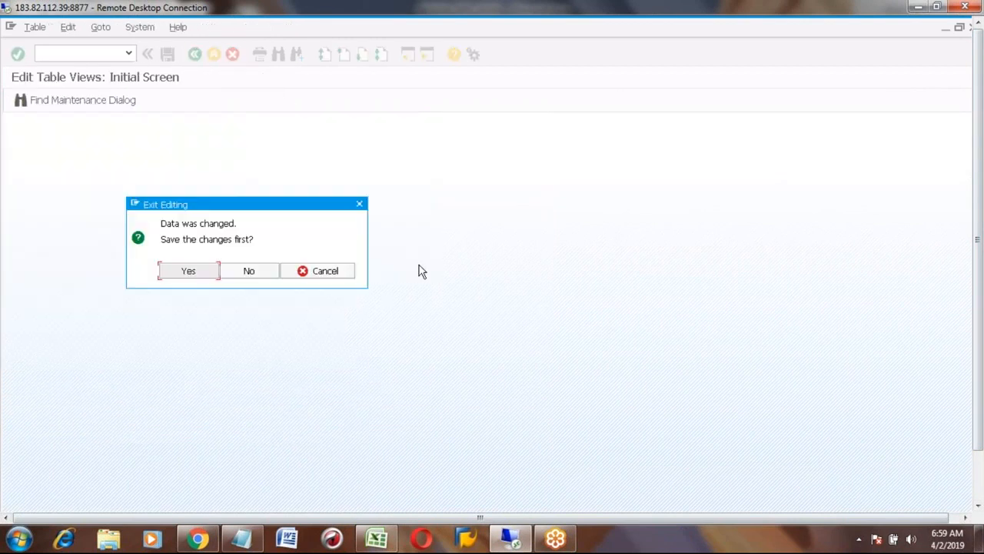
{"action": "left_click", "coordinate": [204, 277]}
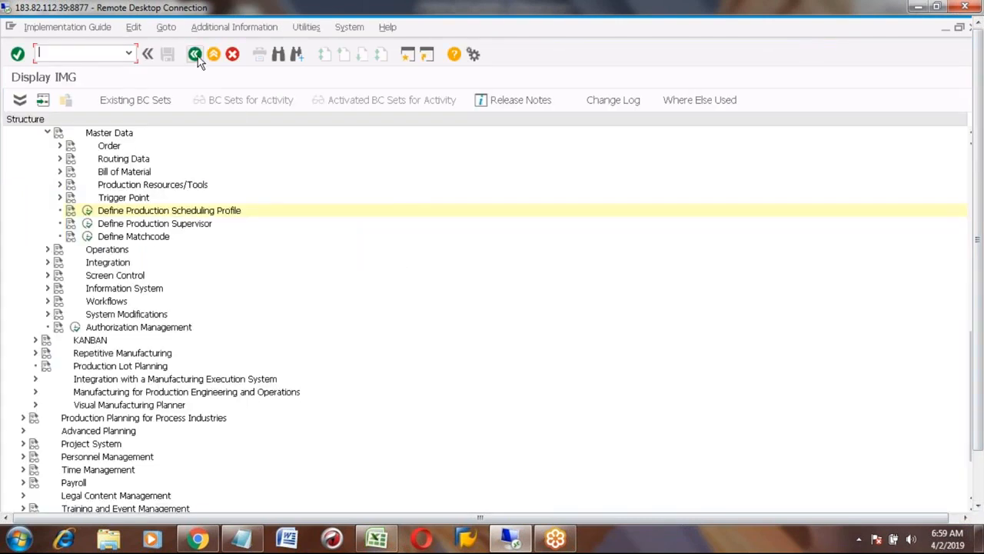
Return to the HONDA_CAR Work scheduling view and assign production scheduling profile 000001 for plant A100.
{"action": "left_click", "coordinate": [195, 54]}
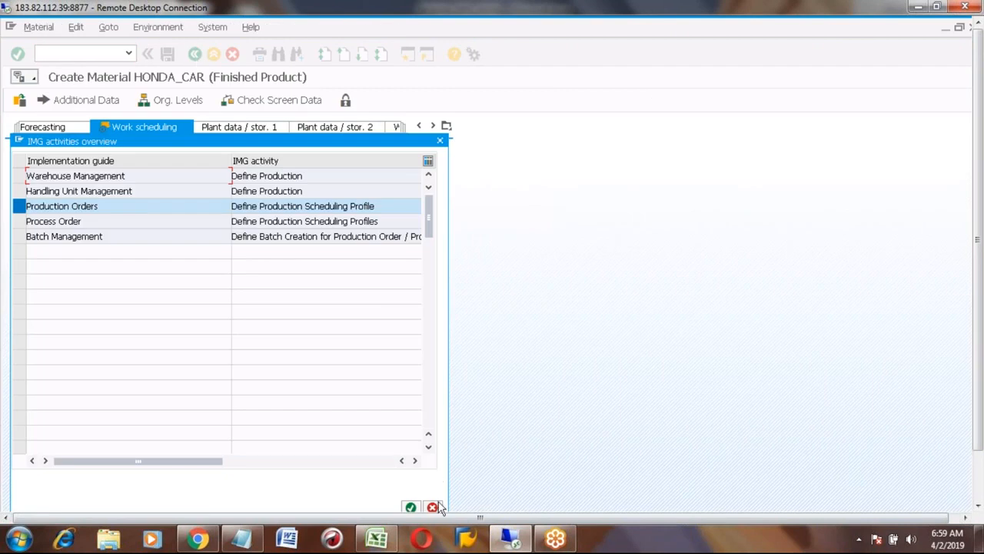
{"action": "left_click", "coordinate": [432, 507]}
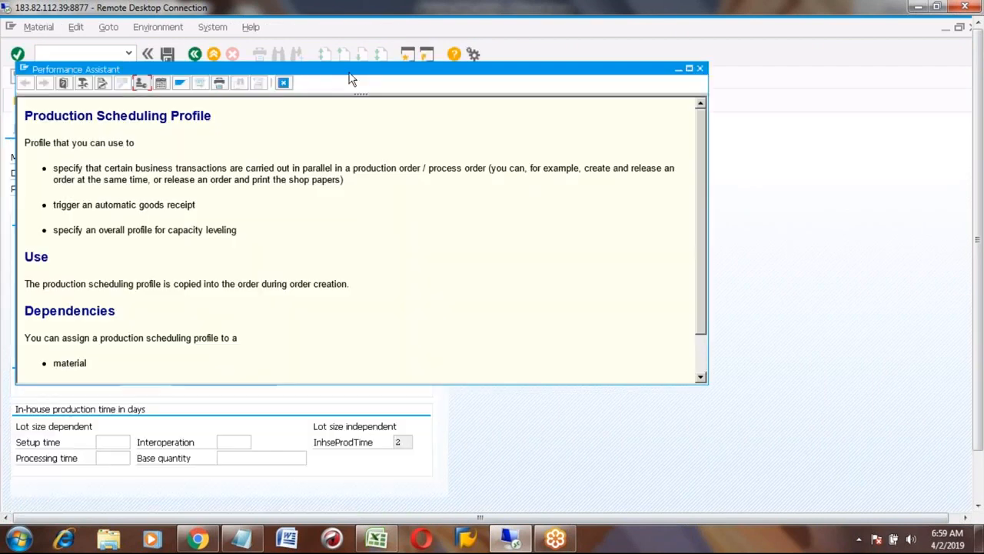
{"action": "left_click", "coordinate": [283, 84]}
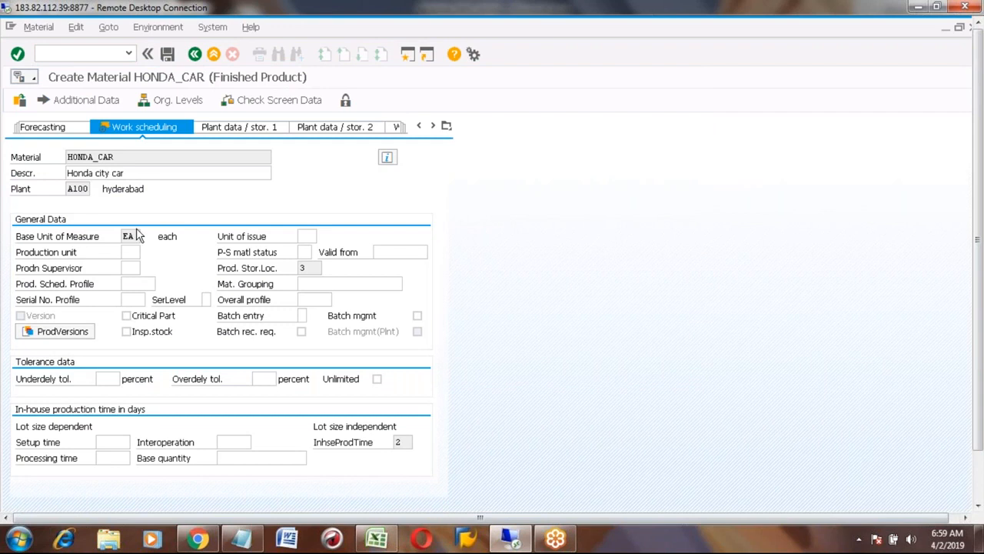
{"action": "left_click", "coordinate": [131, 286]}
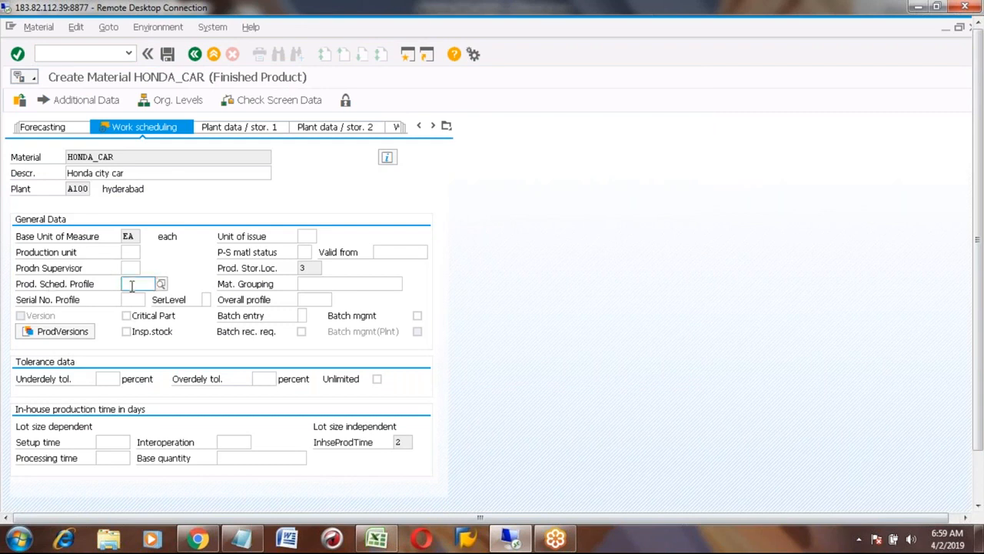
{"action": "left_click", "coordinate": [161, 285]}
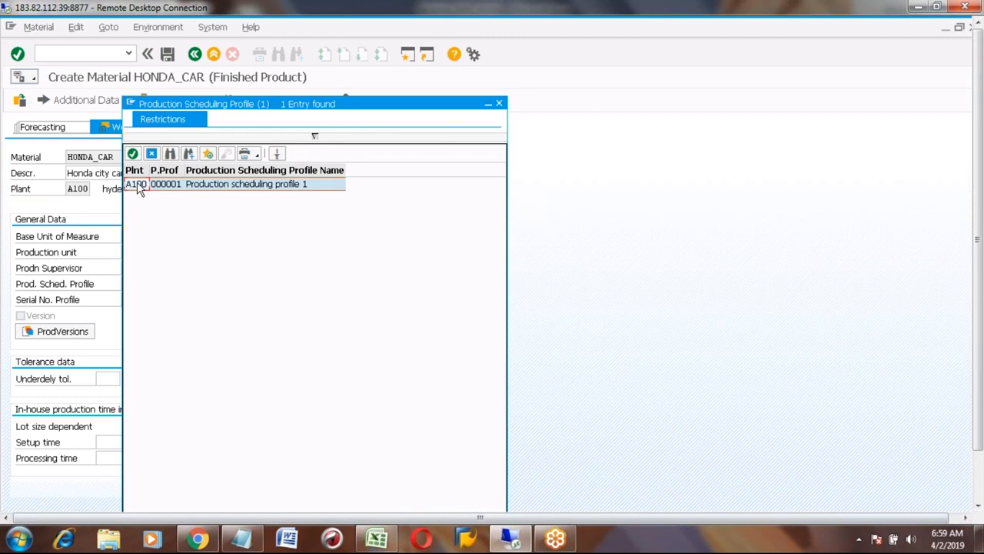
{"action": "double_click", "coordinate": [140, 193]}
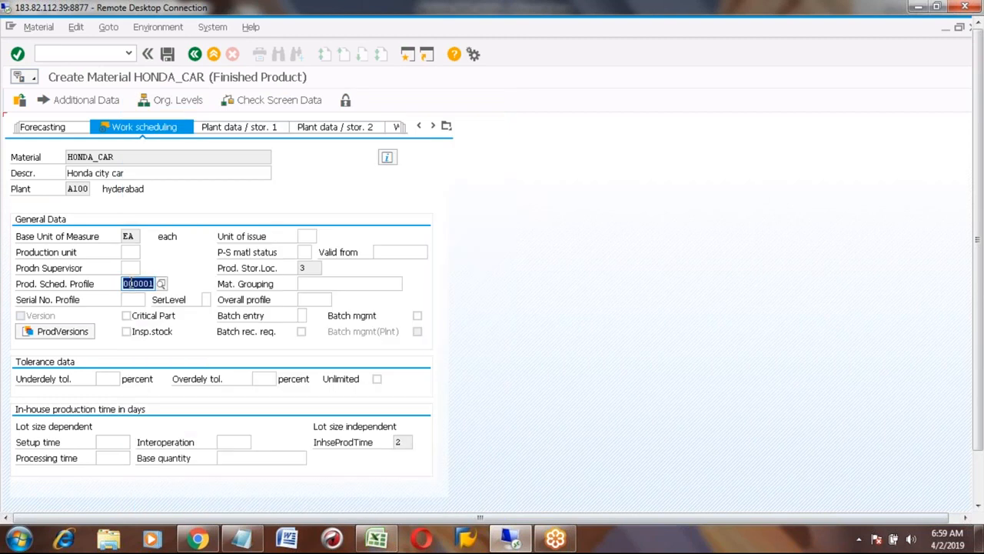
Examine the base unit of measure, unit of issue and production unit fields in the Work scheduling general data.
{"action": "left_click", "coordinate": [304, 235]}
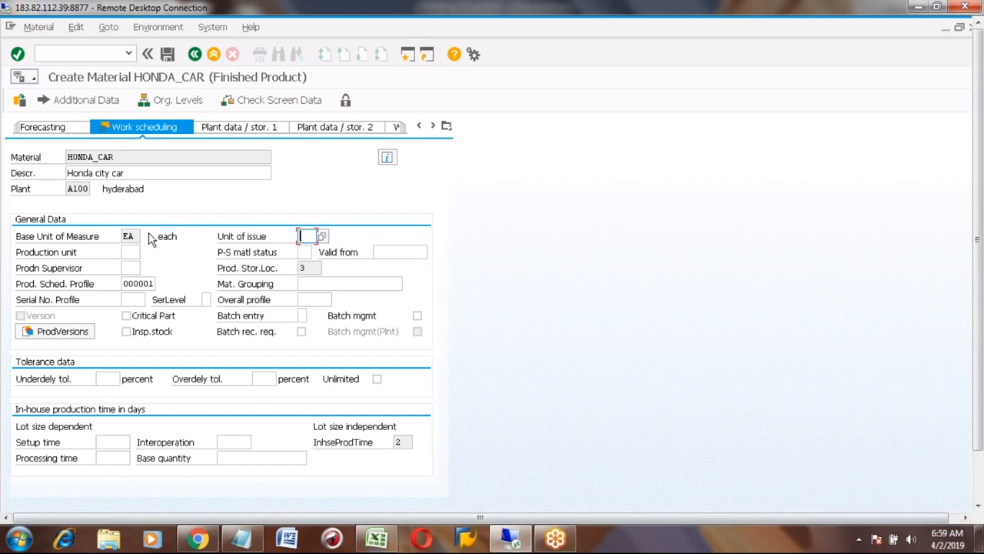
{"action": "left_click", "coordinate": [139, 237]}
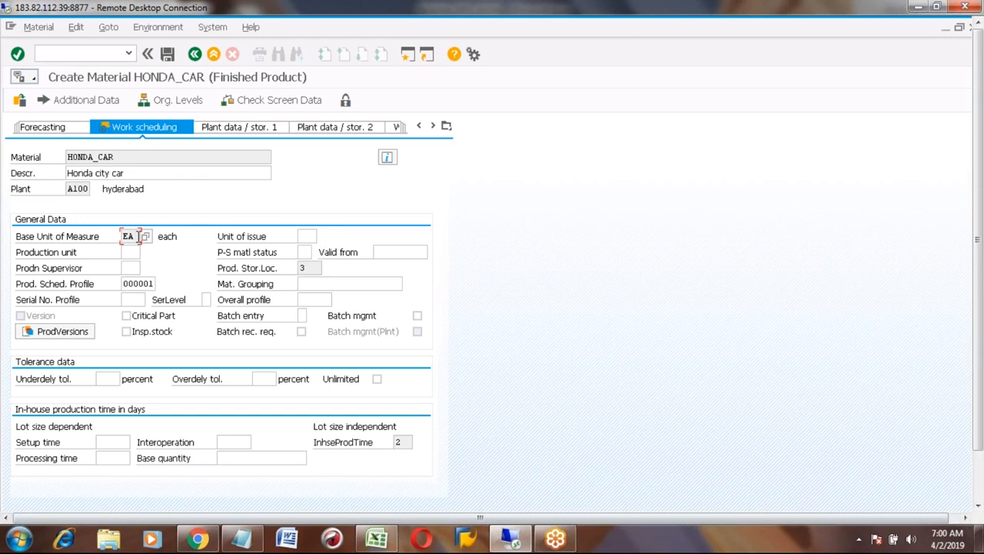
{"action": "left_click_drag", "start_coordinate": [139, 236], "coordinate": [118, 236]}
{"action": "left_click", "coordinate": [117, 236]}
{"action": "left_click", "coordinate": [305, 236]}
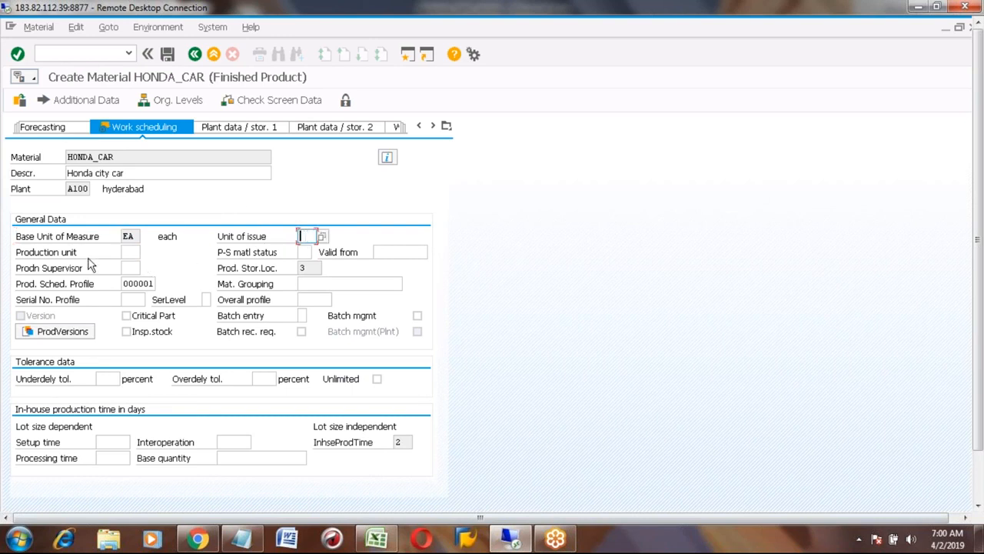
{"action": "left_click", "coordinate": [128, 252]}
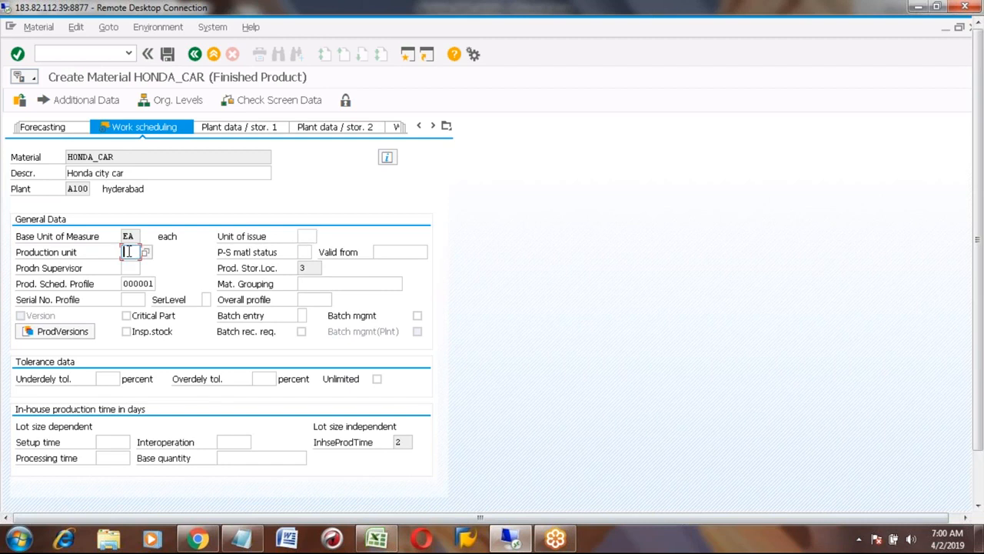
{"action": "left_click", "coordinate": [49, 254]}
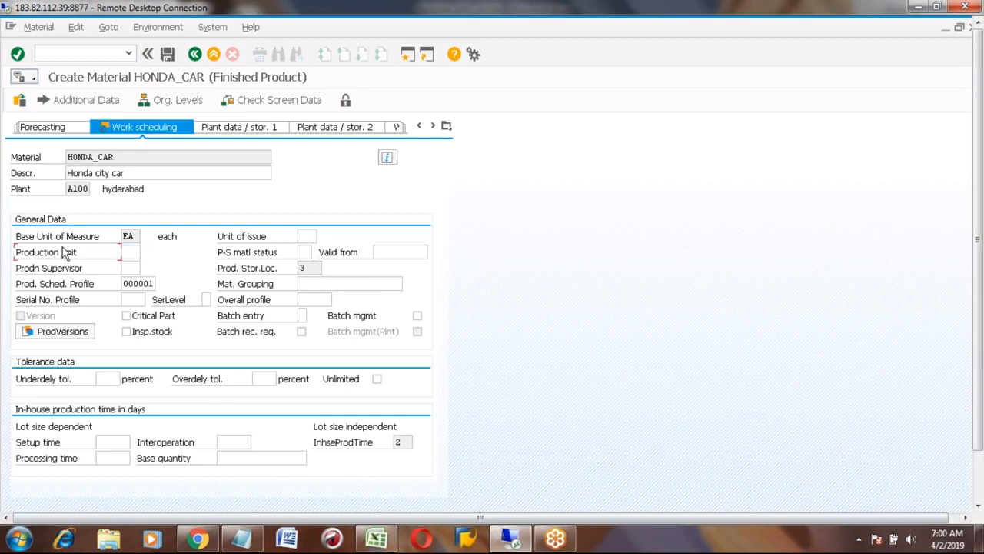
{"action": "left_click", "coordinate": [129, 237]}
{"action": "left_click", "coordinate": [132, 252]}
{"action": "left_click", "coordinate": [132, 235]}
{"action": "left_click", "coordinate": [130, 252]}
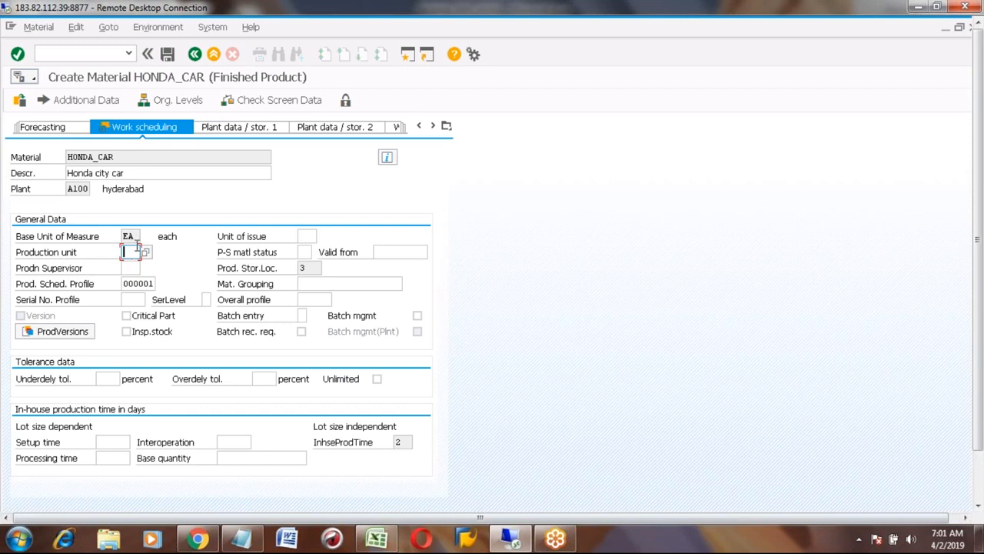
{"action": "left_click", "coordinate": [135, 236]}
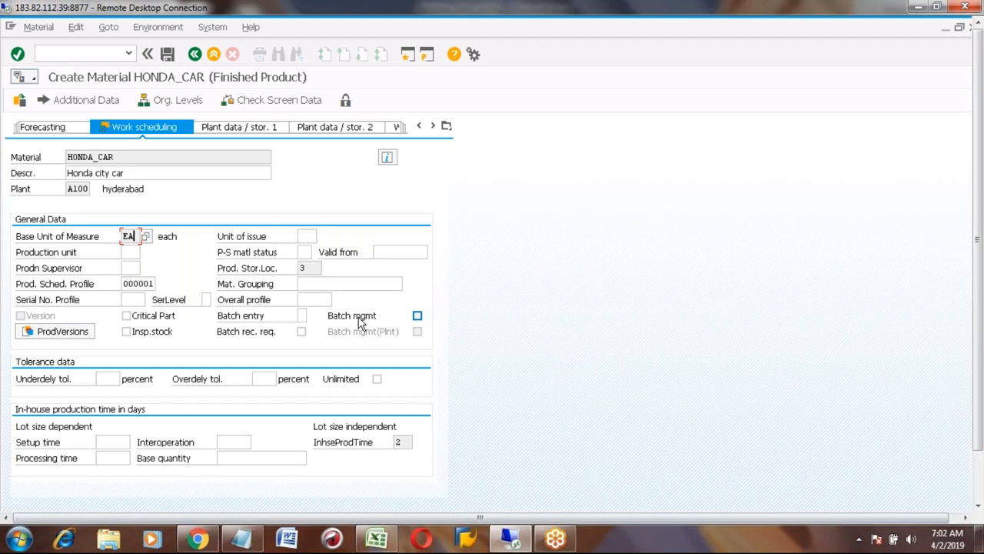
Turn on Batch mgmt for HONDA_CAR and check the plant-level batch management indicator.
{"action": "left_click", "coordinate": [417, 316]}
{"action": "left_click", "coordinate": [420, 332]}
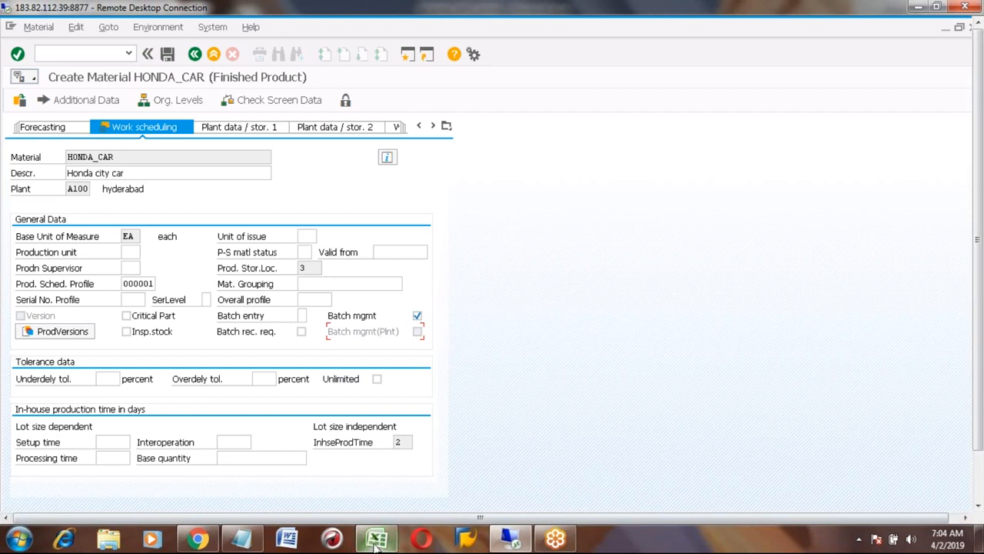
Add the note "Any transactions like stock posted for this mateial." in cell E85 of Sheet1 in the Excel workbook.
{"action": "left_click", "coordinate": [376, 539]}
{"action": "left_click", "coordinate": [284, 422]}
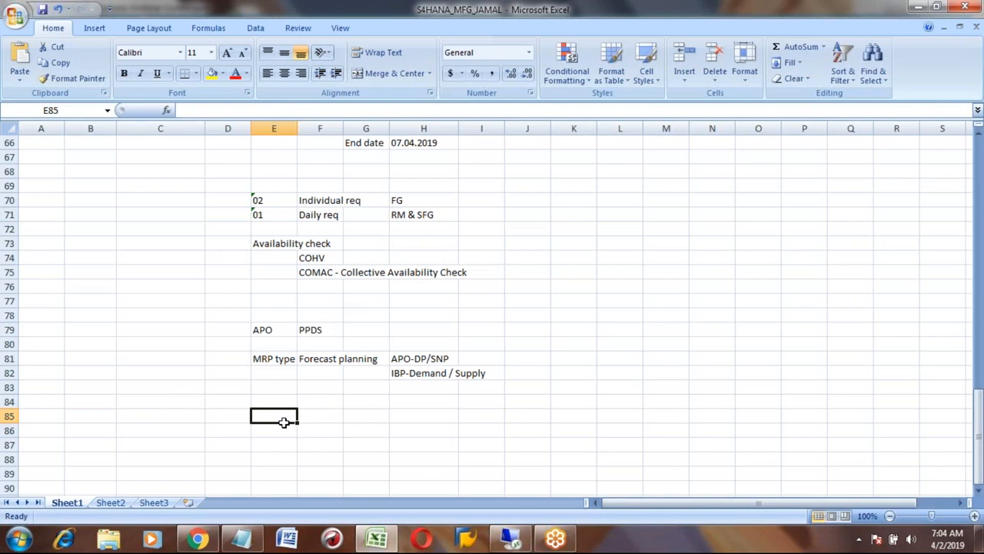
{"action": "type", "text": "A"}
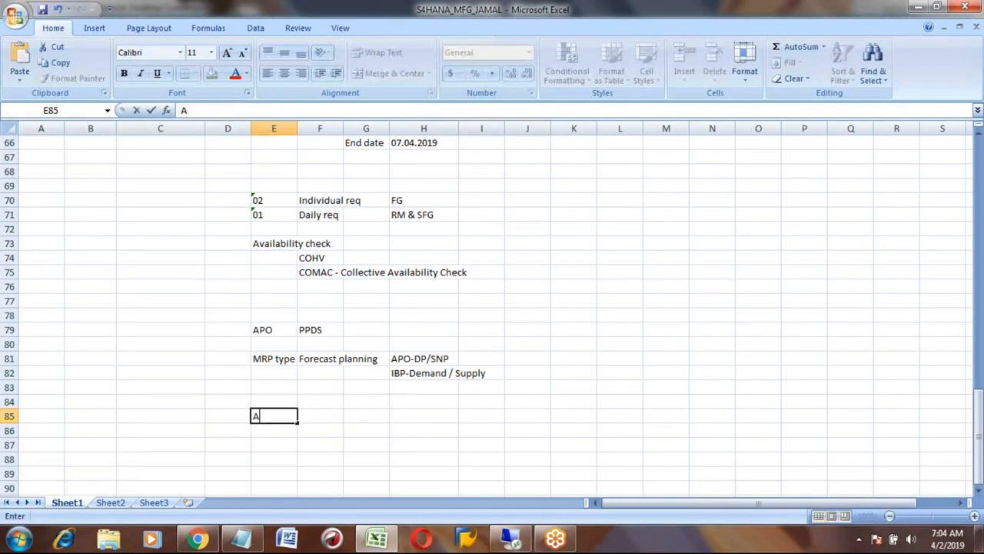
{"action": "type", "text": "ny transactions l"}
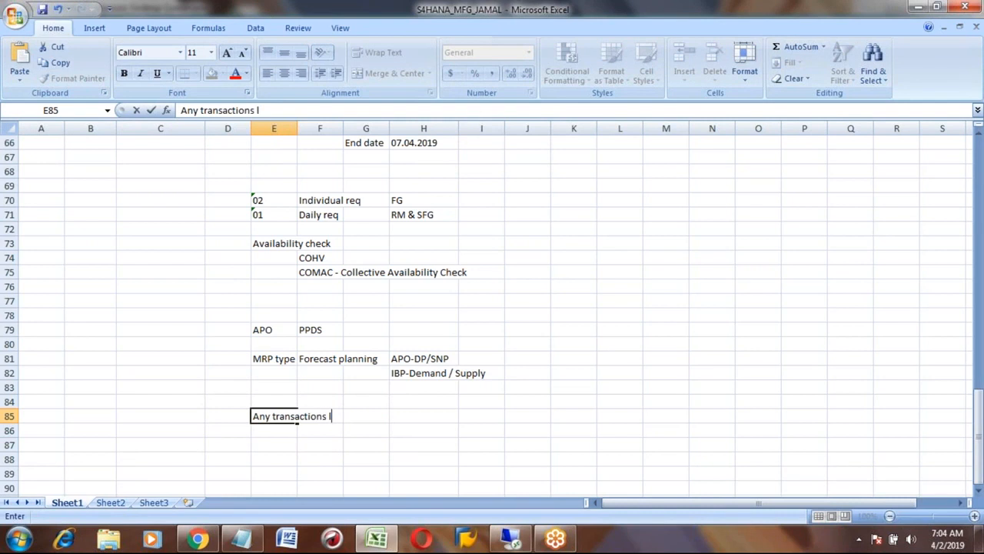
{"action": "type", "text": "ike stock p"}
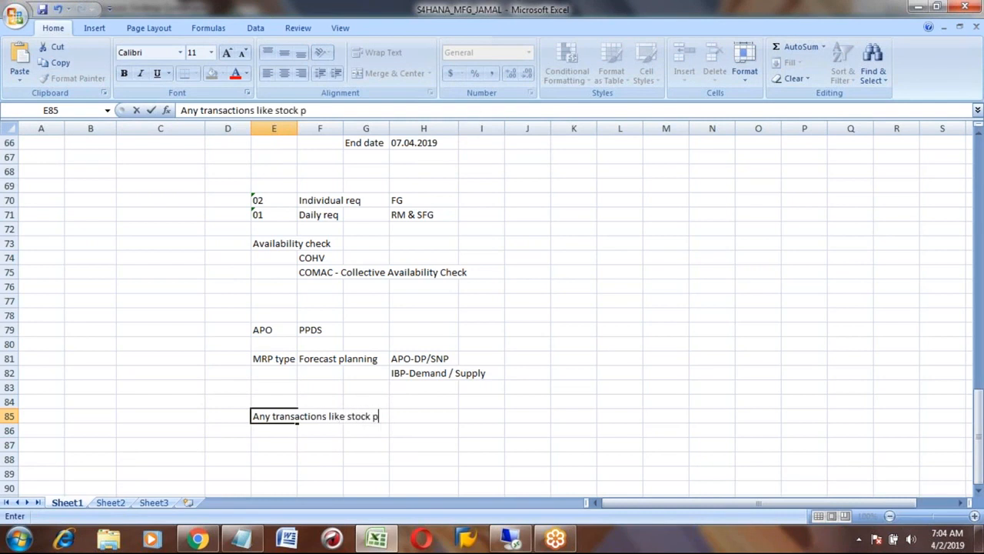
{"action": "type", "text": "osted for "}
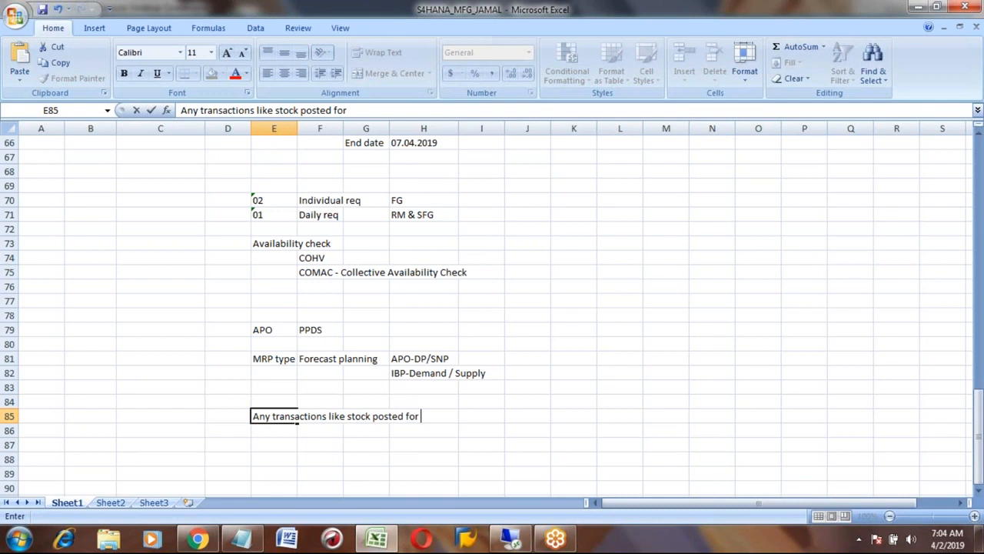
{"action": "type", "text": "this mateial."}
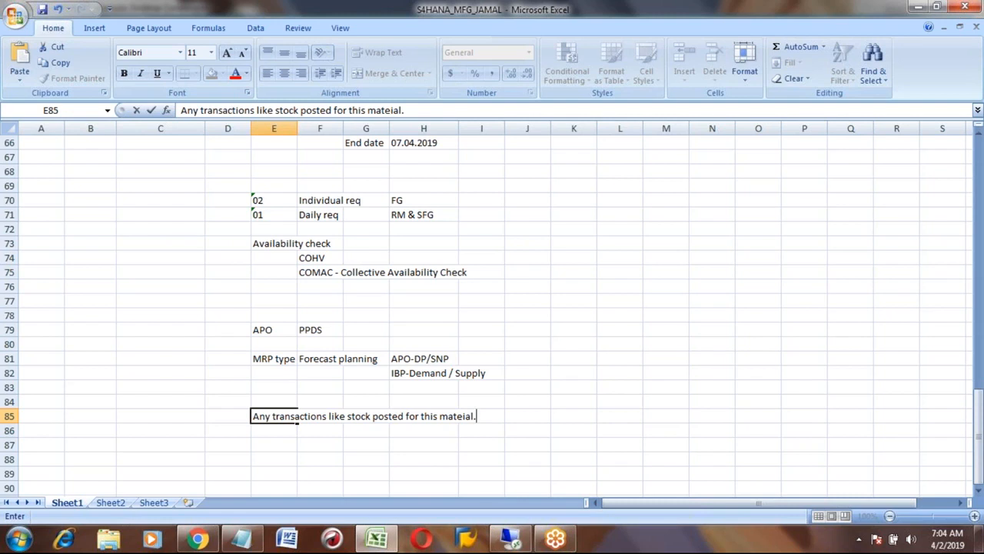
Switch back to the HONDA_CAR Work scheduling view in SAP and turn off Batch mgmt.
{"action": "key", "text": "alt+Tab"}
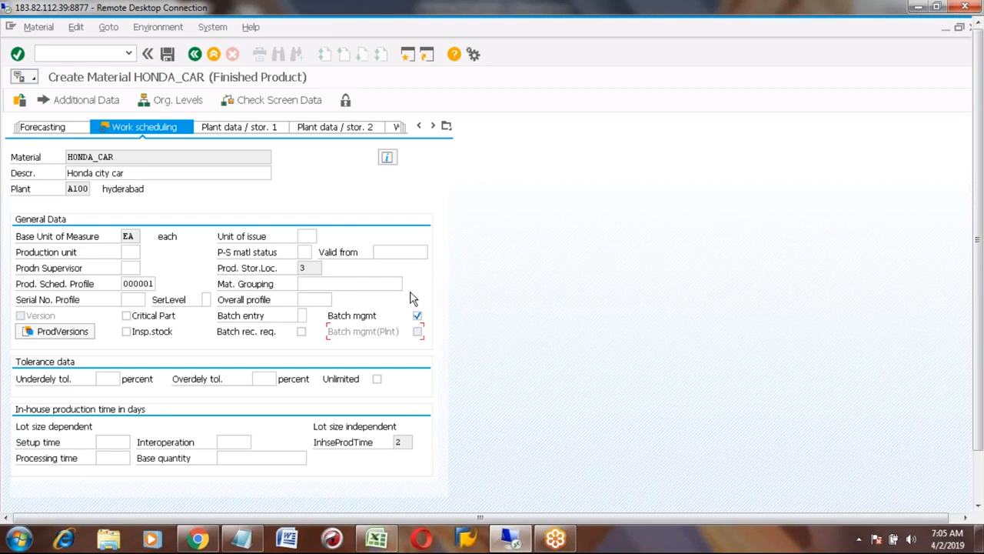
{"action": "left_click", "coordinate": [418, 316]}
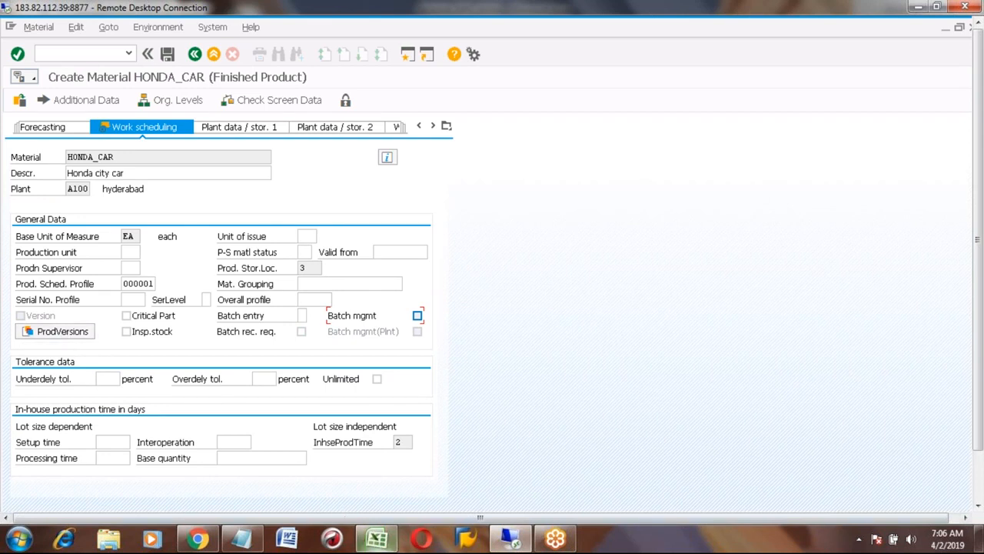
Switch to the Excel notes and select the Material master entry in the Master Data list on Sheet1.
{"action": "left_click", "coordinate": [382, 541]}
{"action": "left_click", "coordinate": [260, 215]}
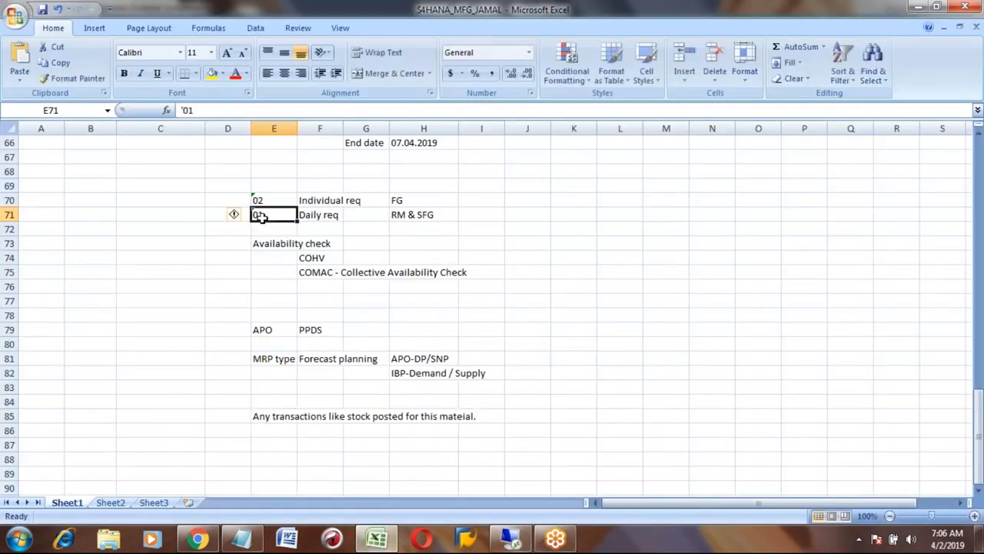
{"action": "key", "text": "Page_Up"}
{"action": "key", "text": "Up"}
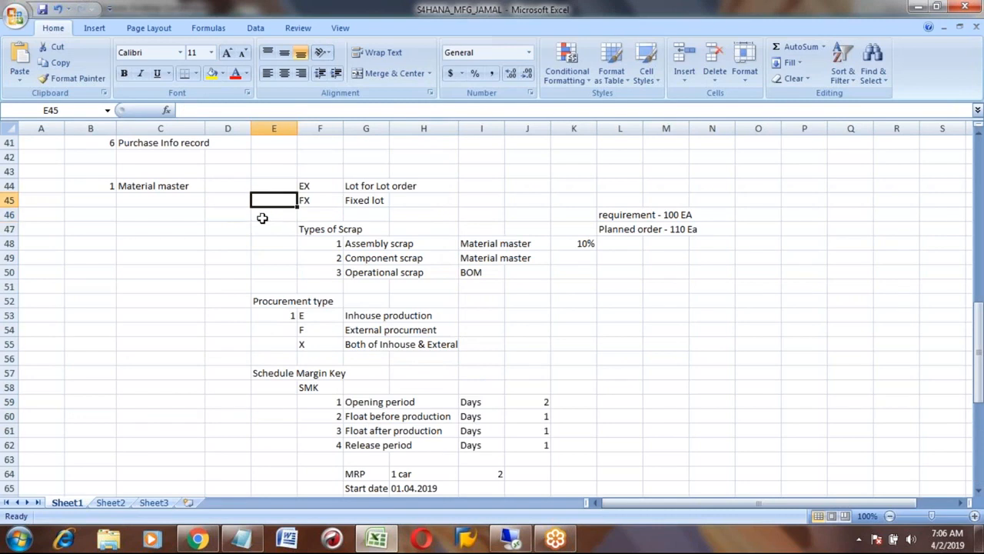
{"action": "scroll", "coordinate": [262, 218], "scroll_direction": "up", "scroll_amount": 3}
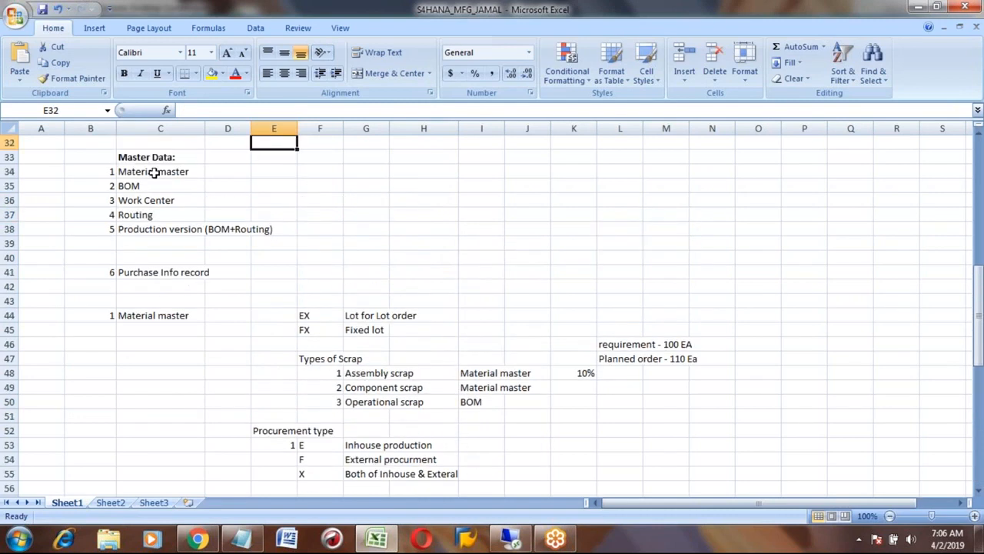
{"action": "left_click", "coordinate": [151, 171]}
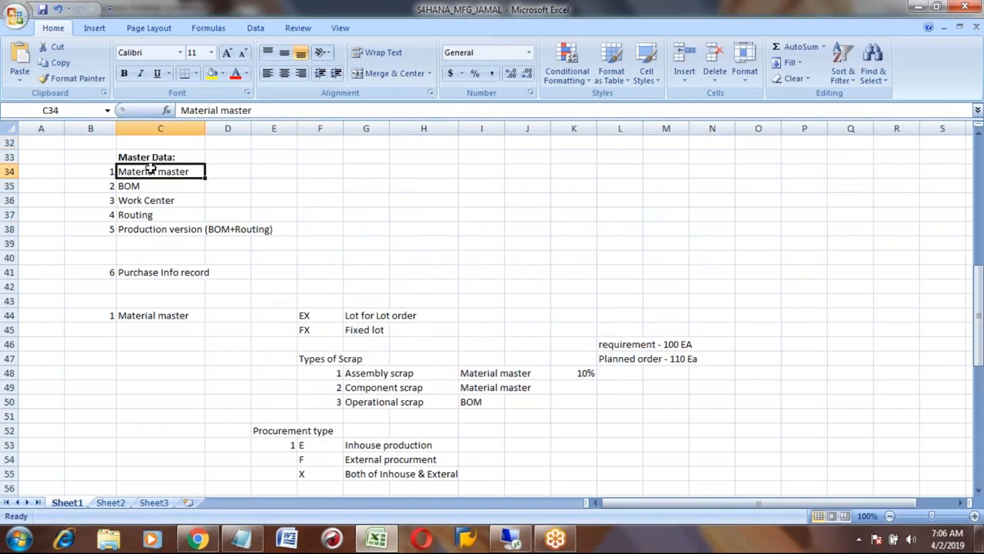
{"action": "key", "text": "Down"}
{"action": "key", "text": "Down"}
{"action": "key", "text": "Down"}
{"action": "key", "text": "Down"}
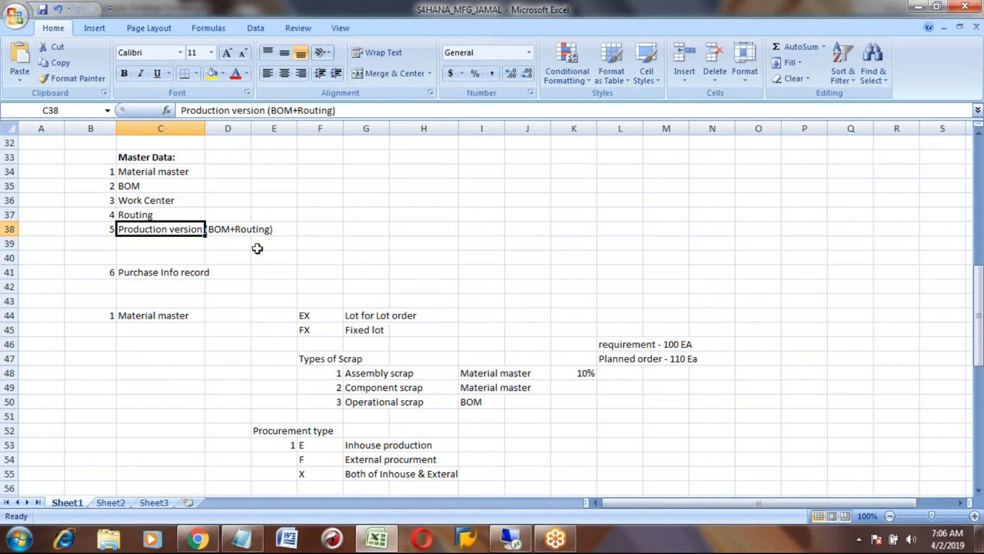
Switch to the SAP remote desktop session and set the overdelivery tolerance of material HONDA_CAR to 10 percent.
{"action": "key", "text": "alt+Tab"}
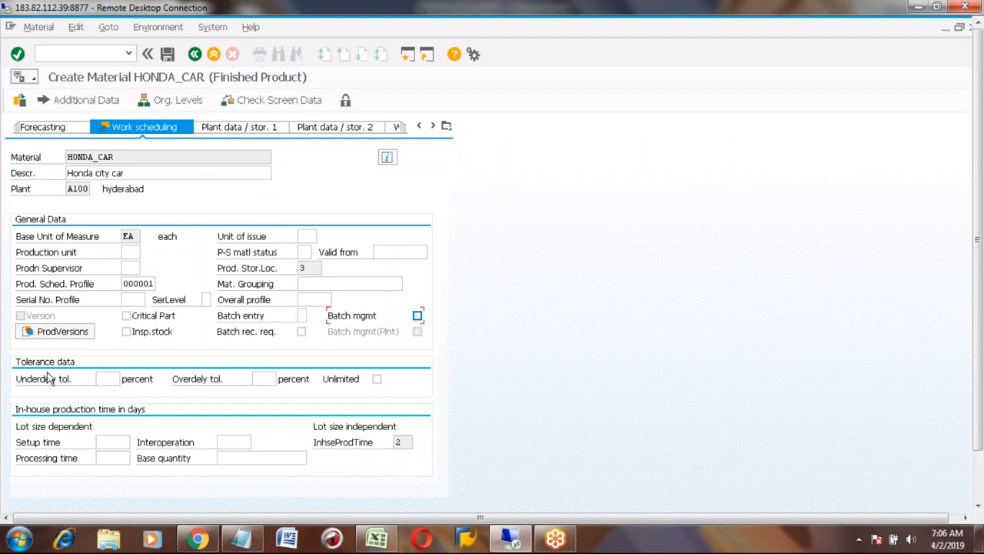
{"action": "left_click", "coordinate": [110, 380]}
{"action": "left_click", "coordinate": [263, 380]}
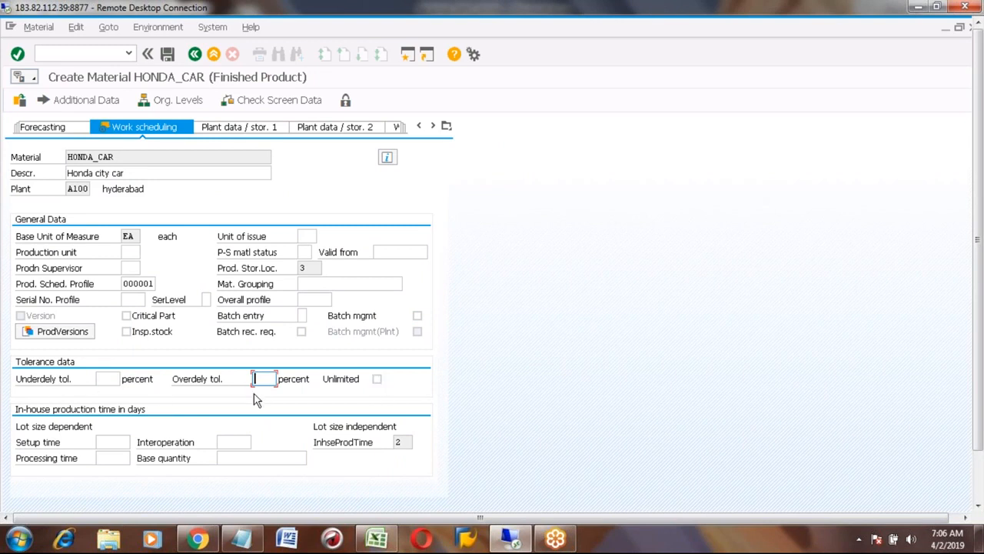
{"action": "left_click", "coordinate": [106, 378]}
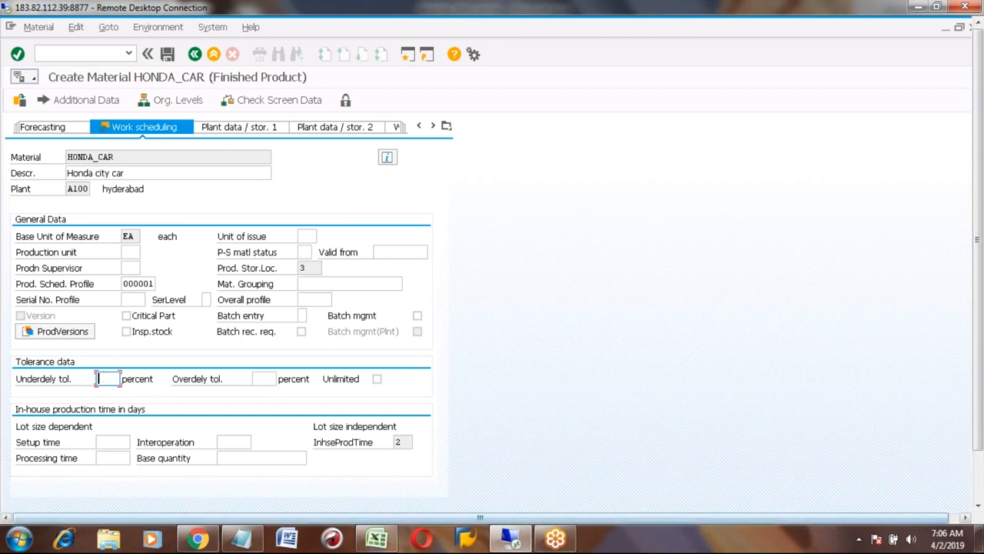
{"action": "left_click", "coordinate": [263, 378]}
{"action": "type", "text": "10"}
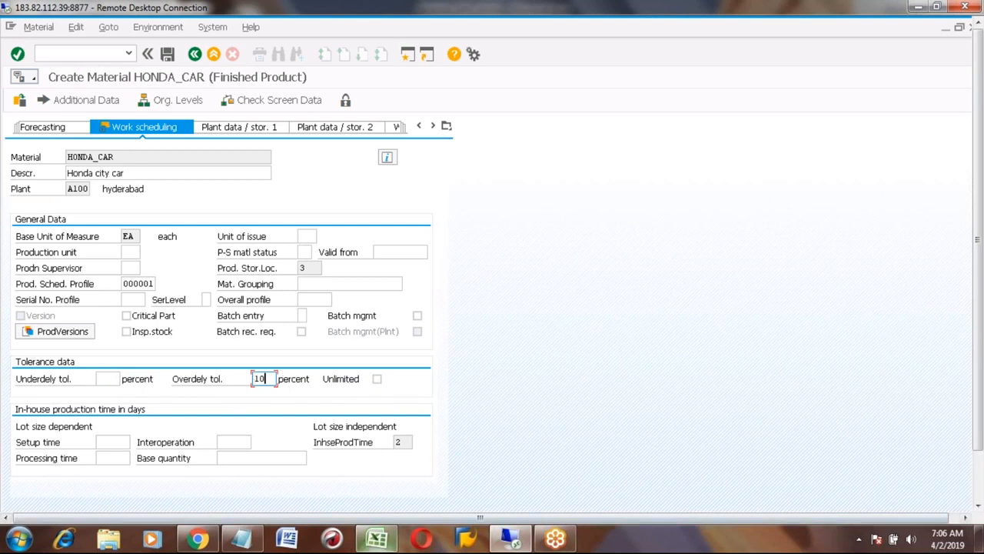
Switch to the Excel workbook and go to the empty rows below the note about posted stock transactions on Sheet1.
{"action": "left_click", "coordinate": [382, 543]}
{"action": "left_click", "coordinate": [375, 457]}
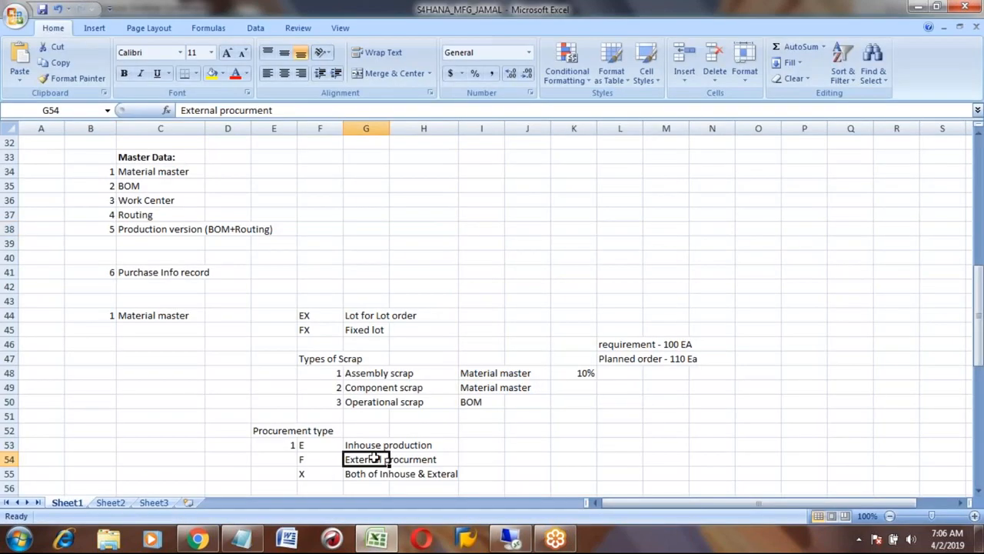
{"action": "key", "text": "Page_Down"}
{"action": "key", "text": "Page_Down"}
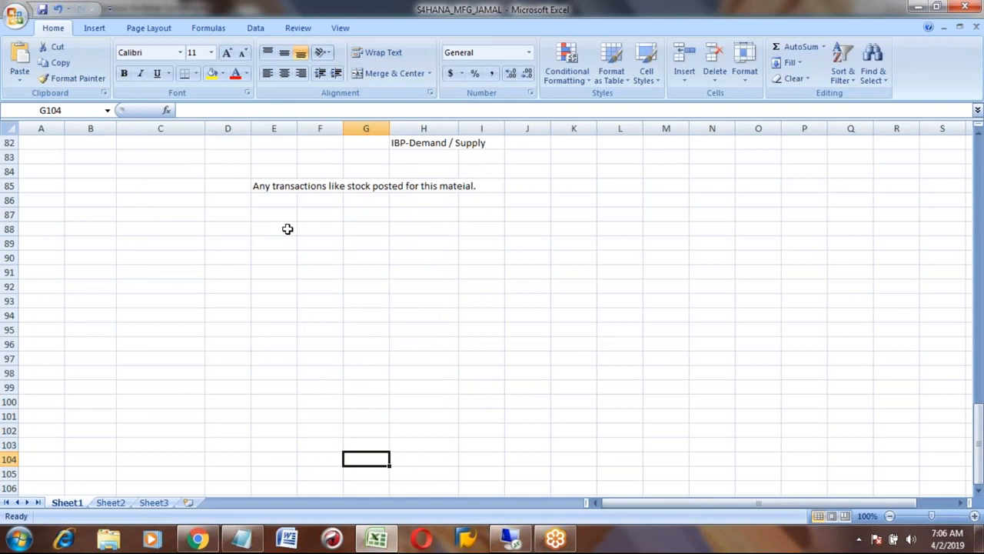
{"action": "type", "text": "Pro"}
{"action": "key", "text": "BackSpace"}
{"action": "key", "text": "BackSpace"}
{"action": "key", "text": "BackSpace"}
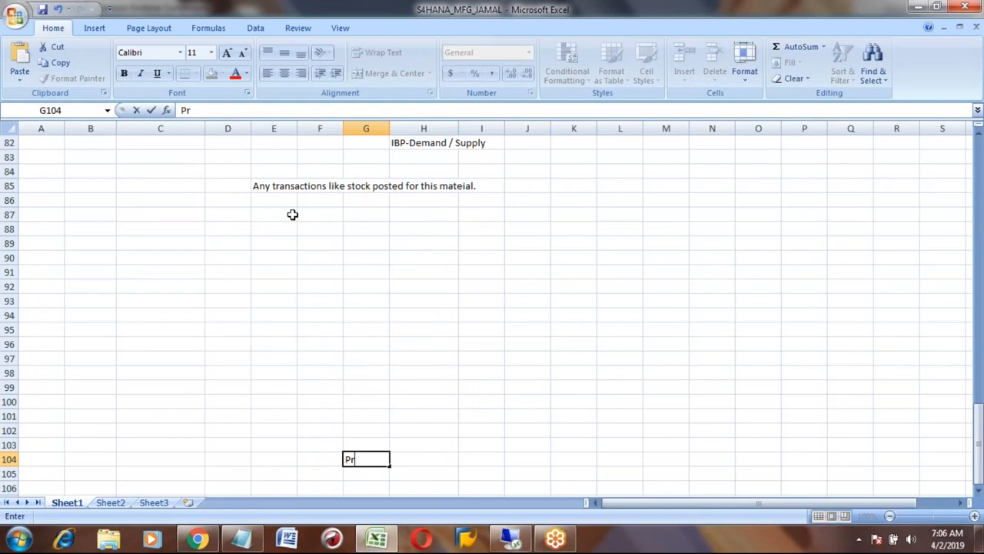
Enter the label "Production order" in cell E87 and its quantity "50 EA" in G87.
{"action": "left_click", "coordinate": [271, 211]}
{"action": "type", "text": "Production order"}
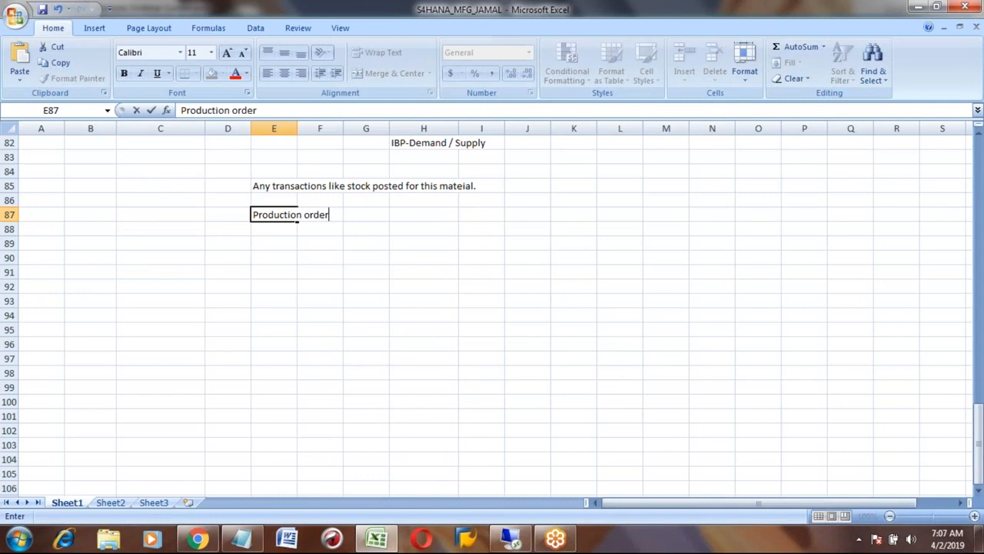
{"action": "key", "text": "Tab"}
{"action": "key", "text": "Tab"}
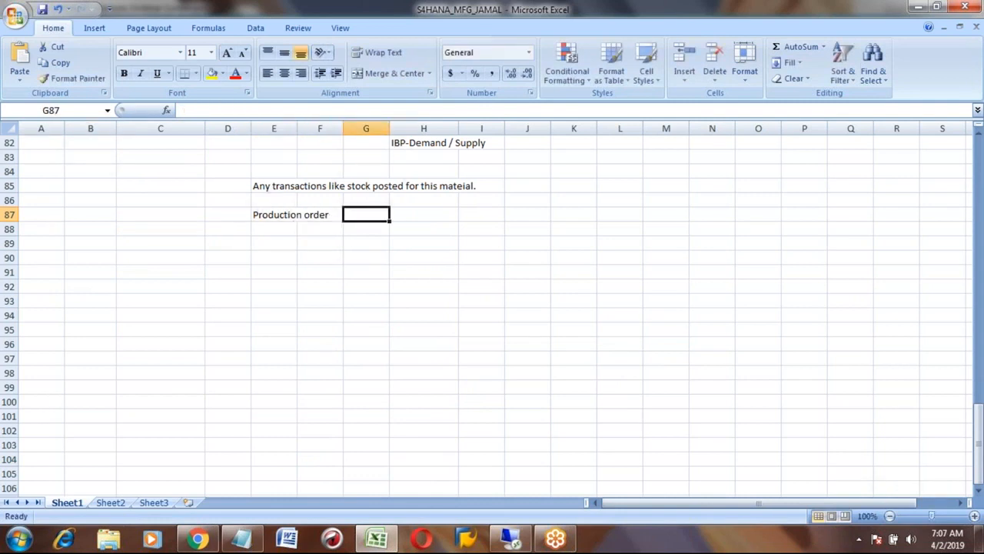
{"action": "type", "text": "50 EA"}
{"action": "key", "text": "Return"}
Add a goods receipt row with the label "GR" in E88 and the quantity "50 EA" in G88.
{"action": "key", "text": "Up"}
{"action": "key", "text": "Down"}
{"action": "key", "text": "Left"}
{"action": "key", "text": "Left"}
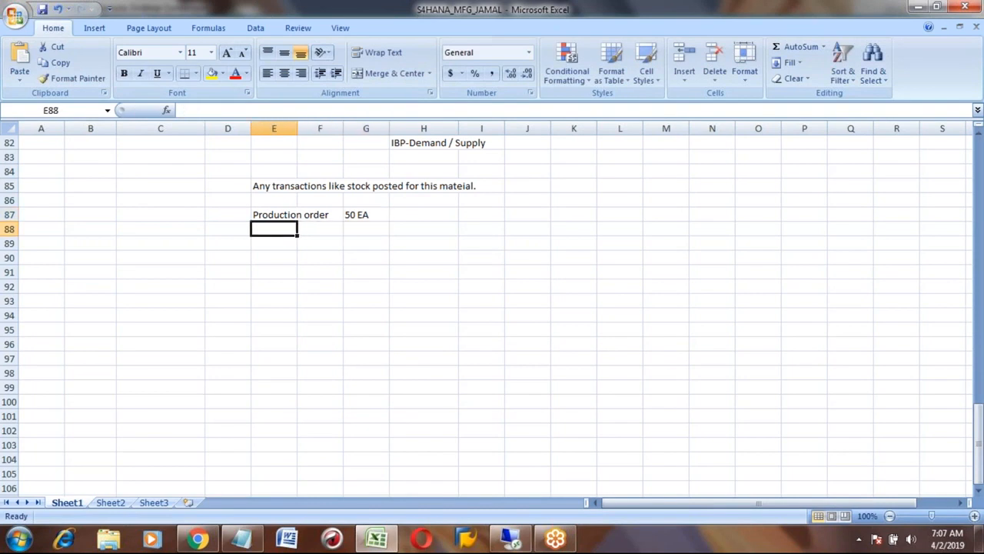
{"action": "type", "text": "GR"}
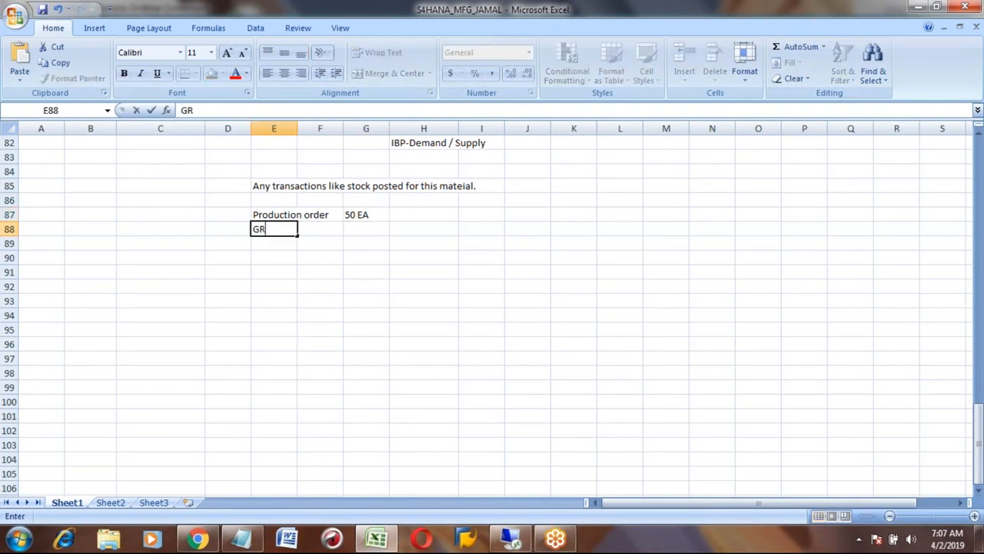
{"action": "key", "text": "Tab"}
{"action": "key", "text": "Tab"}
{"action": "type", "text": "50"}
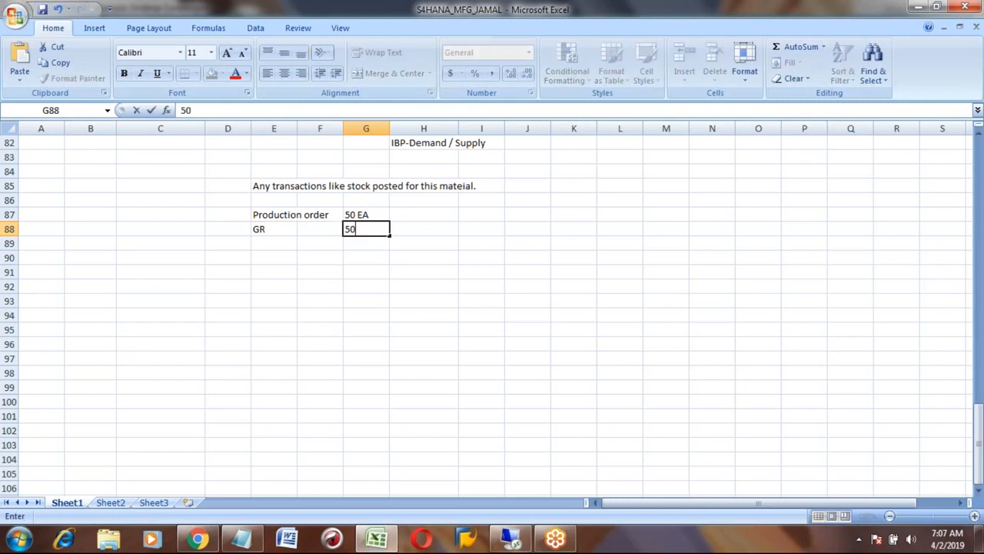
{"action": "type", "text": " EA"}
{"action": "key", "text": "Return"}
Check the overdelivery tolerance in the SAP session, then record 10% in H87 beside the production order quantity.
{"action": "key", "text": "Up"}
{"action": "key", "text": "Left"}
{"action": "key", "text": "Left"}
{"action": "key", "text": "Right"}
{"action": "key", "text": "Right"}
{"action": "key", "text": "Up"}
{"action": "key", "text": "Right"}
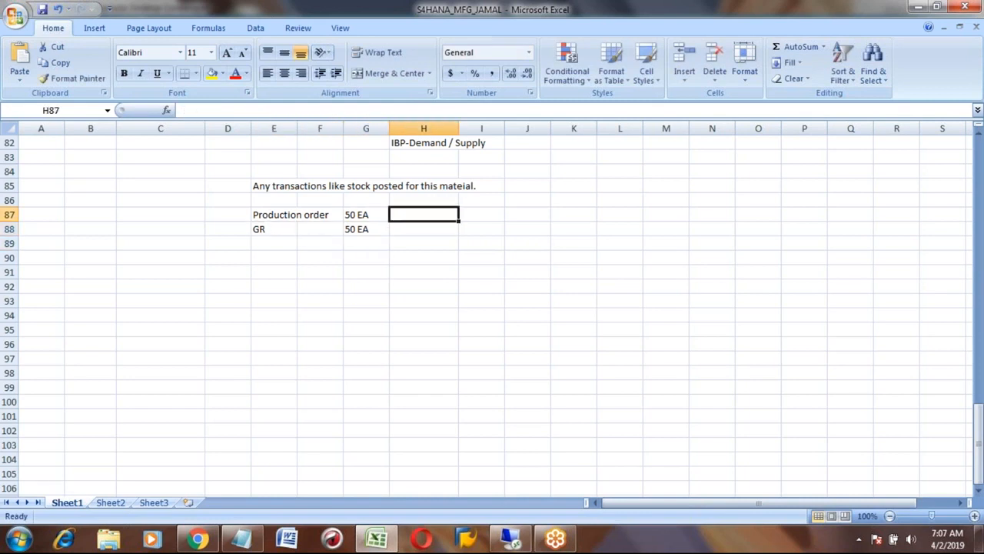
{"action": "key", "text": "alt+Tab"}
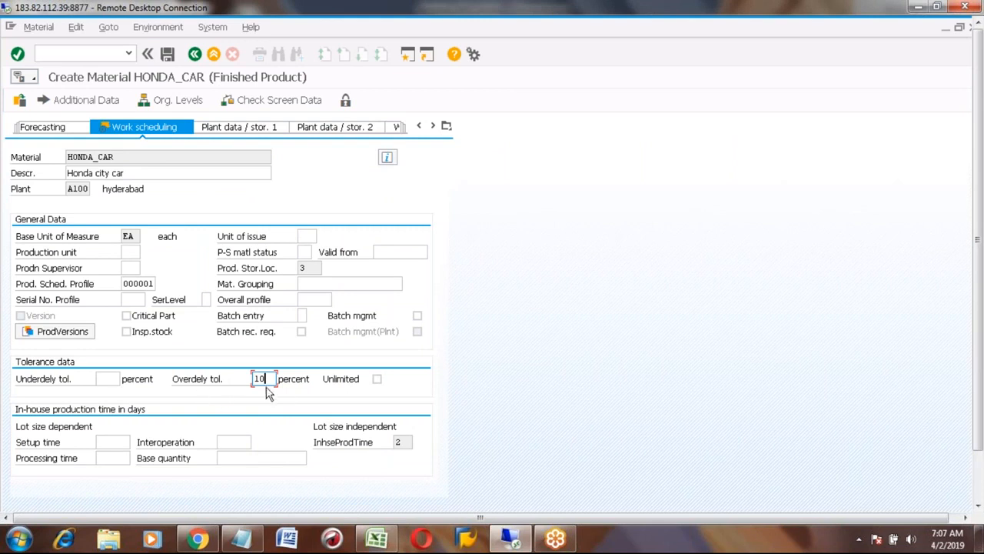
{"action": "key", "text": "alt+Tab"}
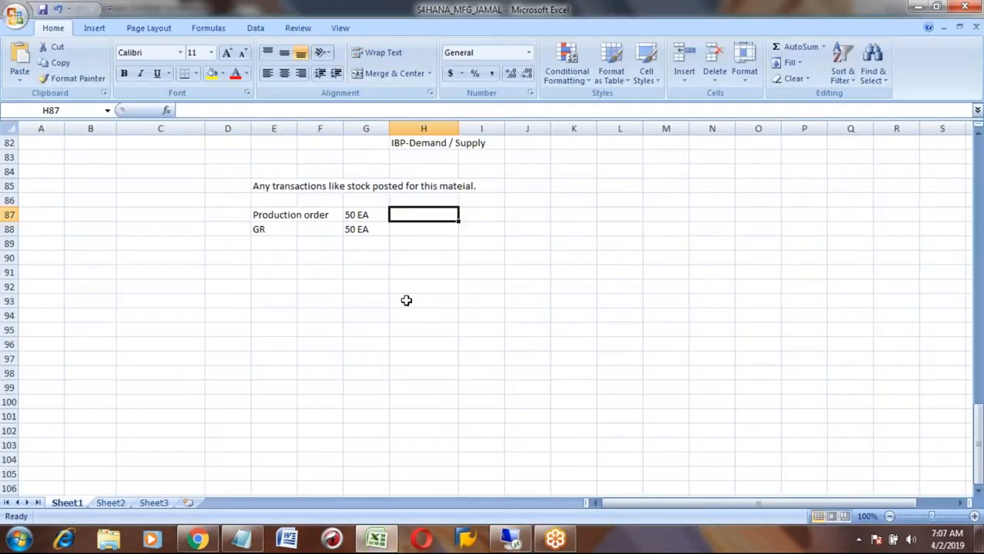
{"action": "type", "text": "10%"}
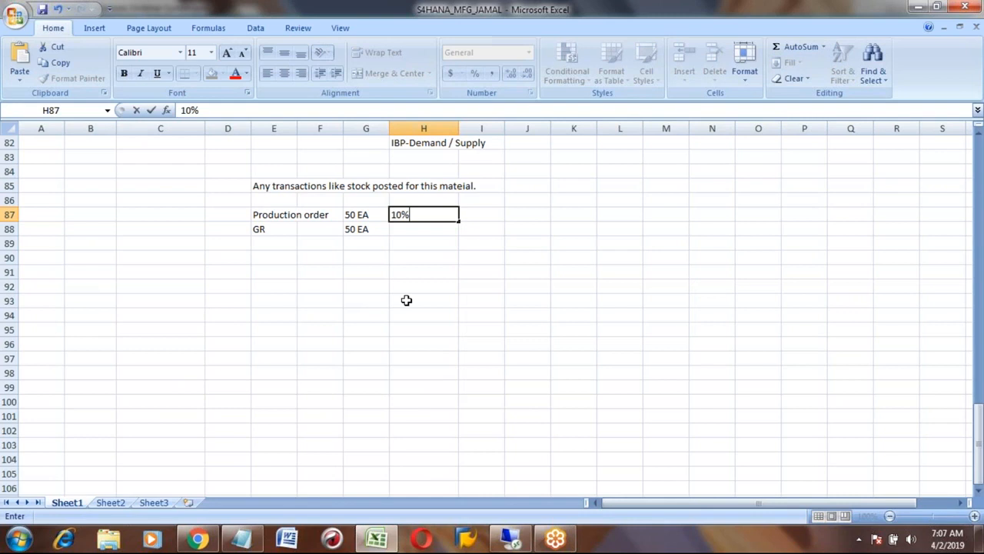
{"action": "key", "text": "Return"}
Change the GR quantity in G88 to "55 EA".
{"action": "key", "text": "Left"}
{"action": "key", "text": "Up"}
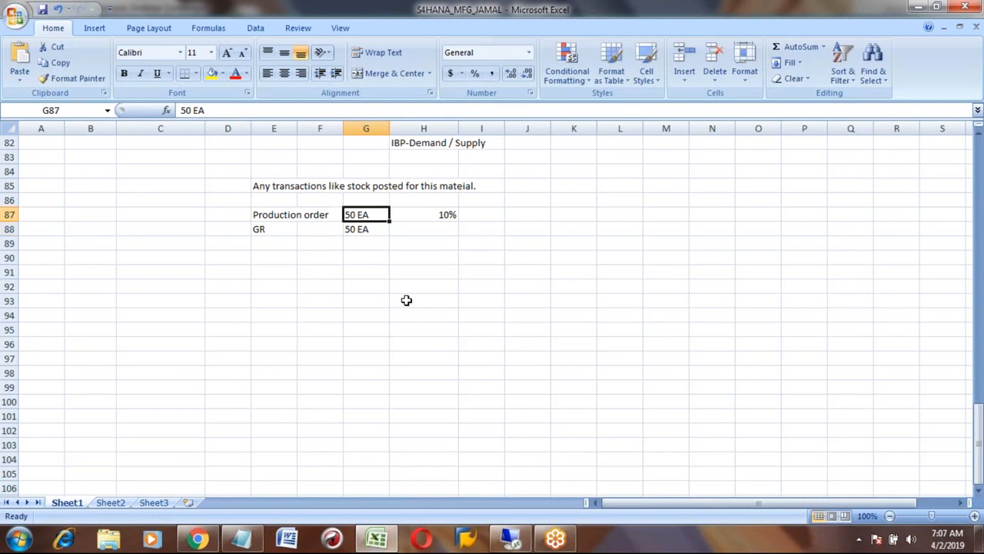
{"action": "key", "text": "Down"}
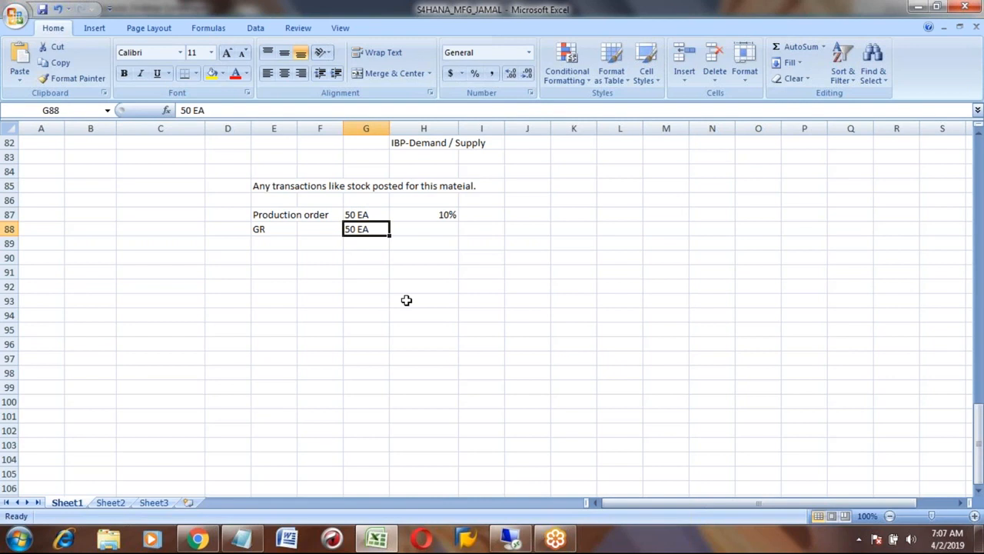
{"action": "type", "text": "55 EA"}
{"action": "key", "text": "BackSpace"}
{"action": "key", "text": "BackSpace"}
{"action": "type", "text": "EA"}
{"action": "key", "text": "Return"}
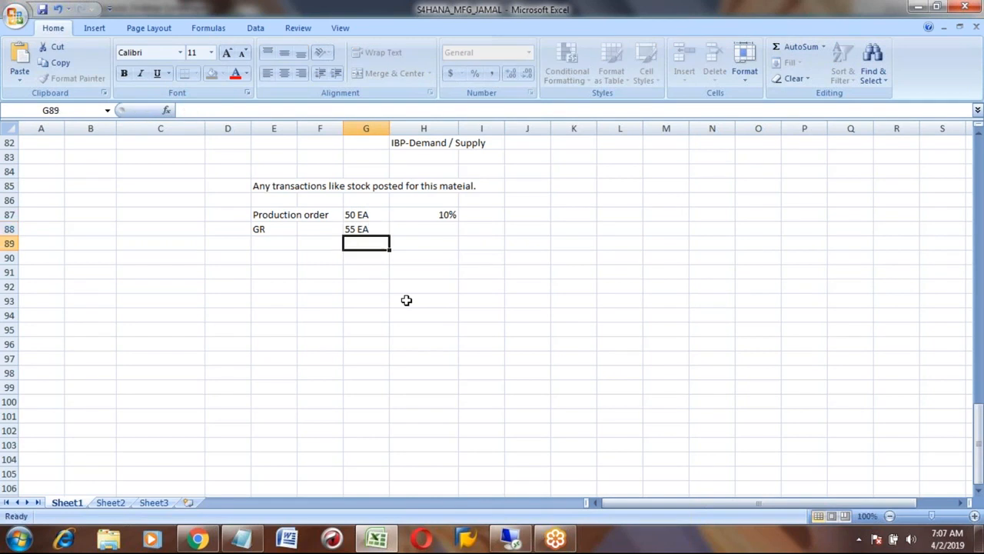
{"action": "key", "text": "Up"}
{"action": "key", "text": "Up"}
{"action": "key", "text": "Down"}
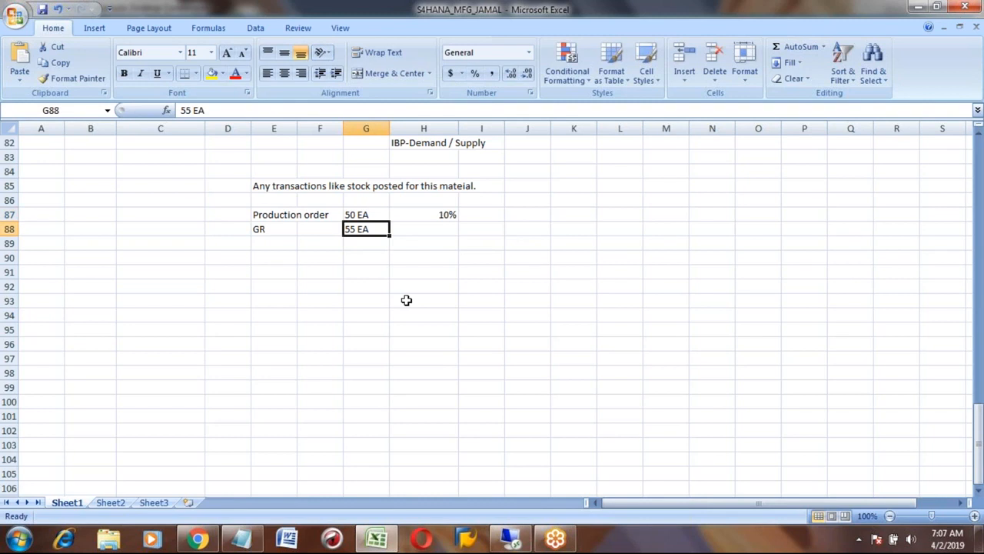
{"action": "key", "text": "Up"}
{"action": "key", "text": "Right"}
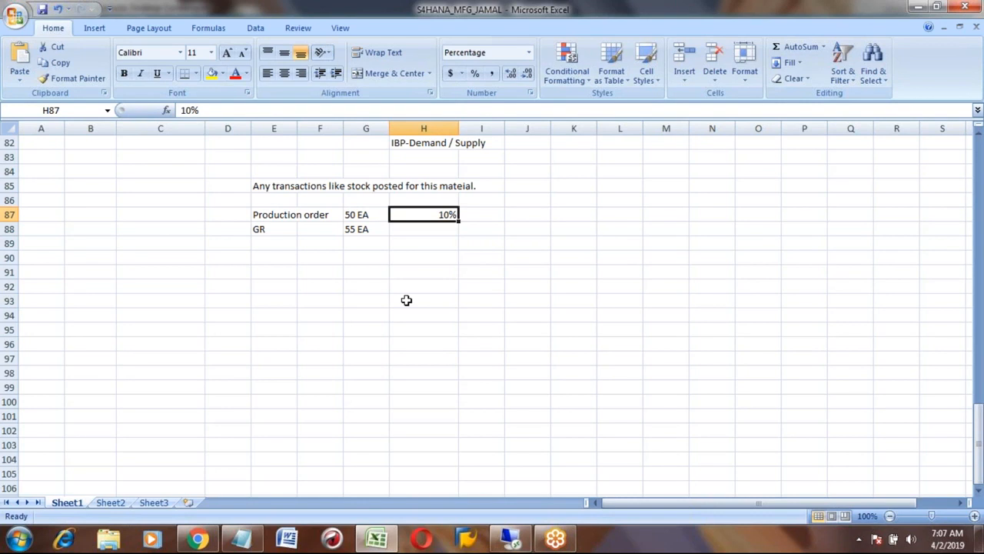
{"action": "key", "text": "Left"}
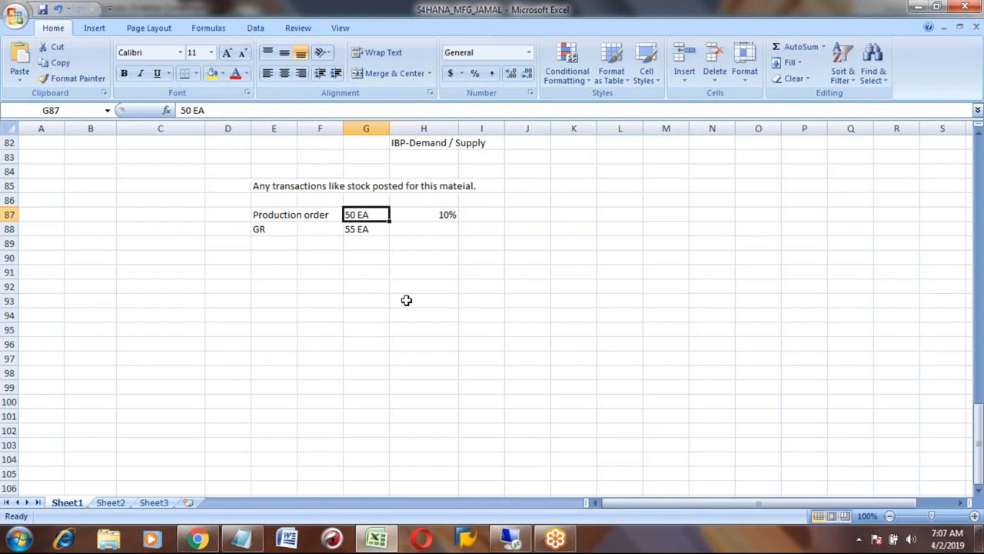
{"action": "key", "text": "Down"}
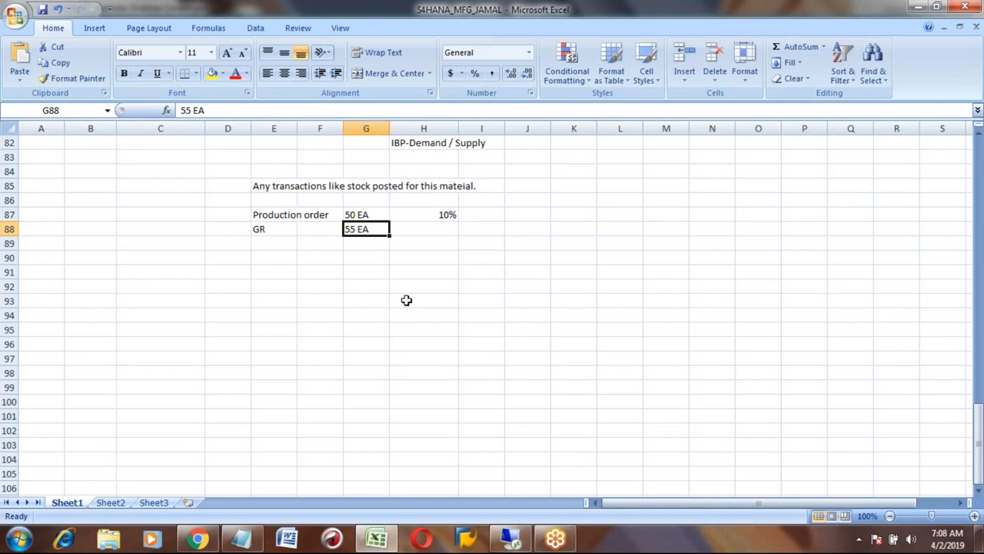
Switch to the SAP session and enable unlimited overdelivery for HONDA_CAR.
{"action": "key", "text": "alt+Tab"}
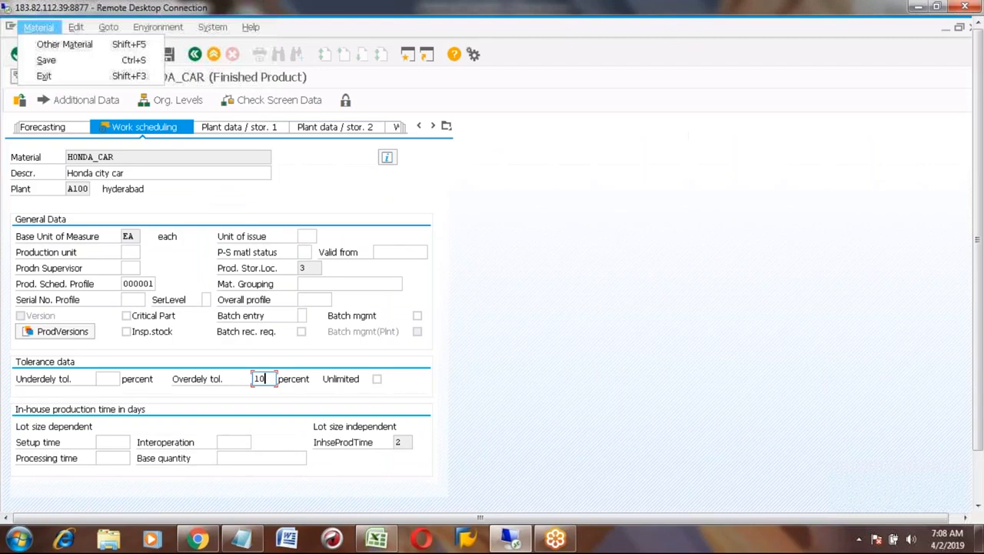
{"action": "left_click", "coordinate": [377, 380]}
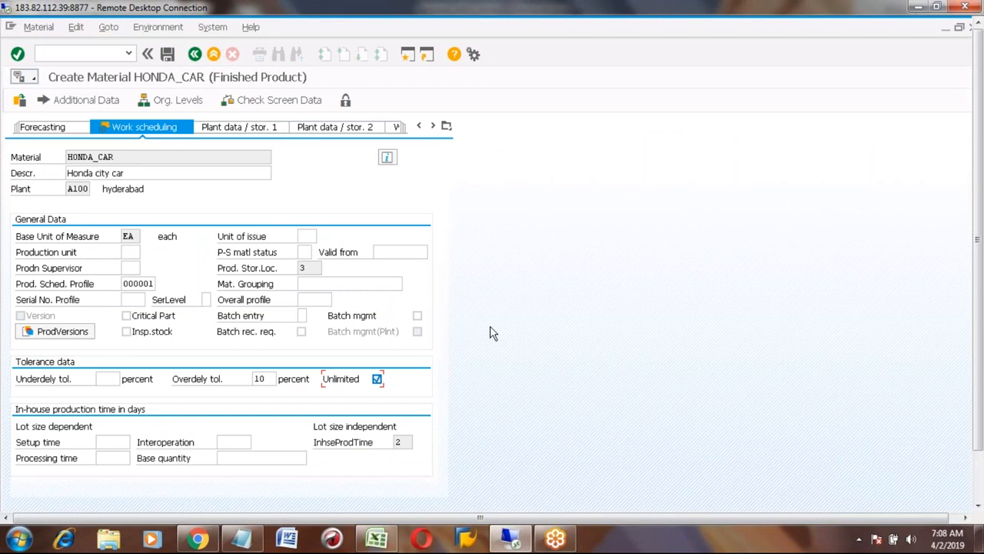
Switch back to the Excel workbook and change the GR quantity in G88 to "5000 EA".
{"action": "key", "text": "alt+Tab"}
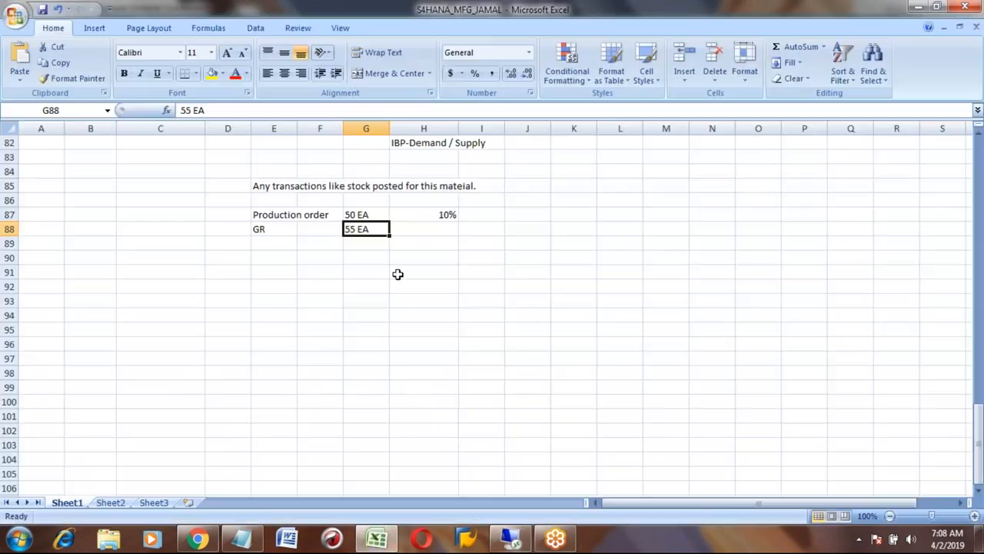
{"action": "left_click", "coordinate": [412, 225]}
{"action": "key", "text": "Left"}
{"action": "key", "text": "Up"}
{"action": "key", "text": "Down"}
{"action": "type", "text": "5000"}
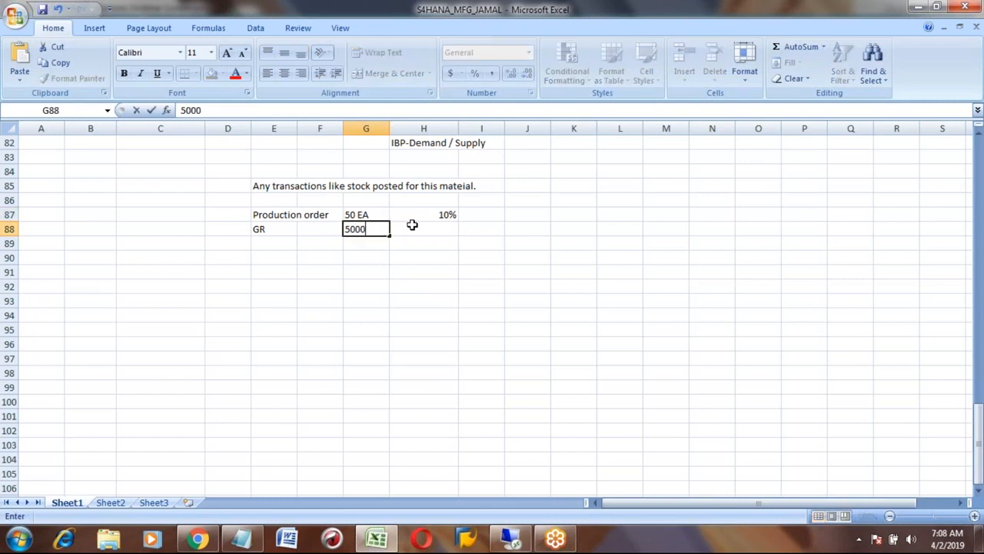
{"action": "type", "text": " EA"}
{"action": "key", "text": "Return"}
{"action": "key", "text": "Up"}
{"action": "key", "text": "Up"}
{"action": "key", "text": "Right"}
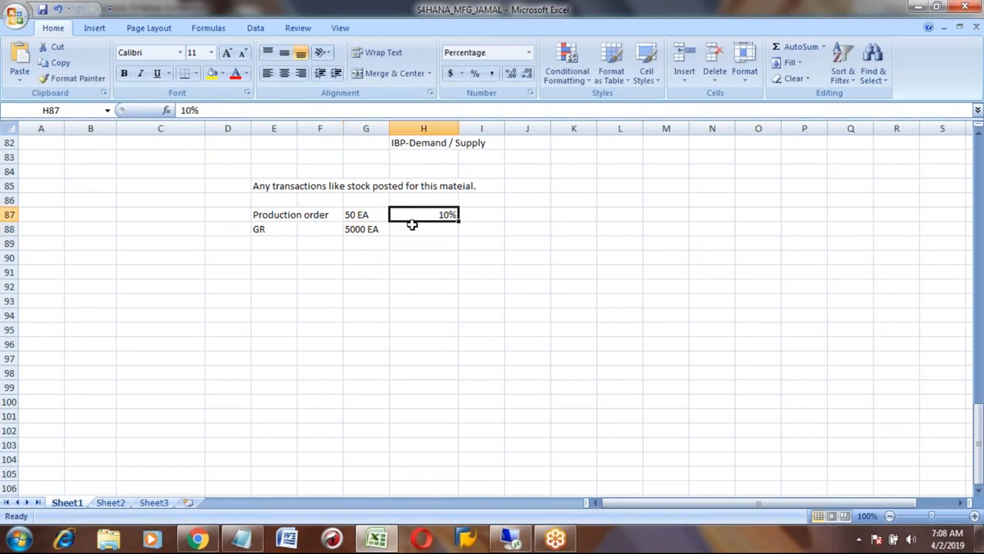
{"action": "key", "text": "Left"}
{"action": "key", "text": "Down"}
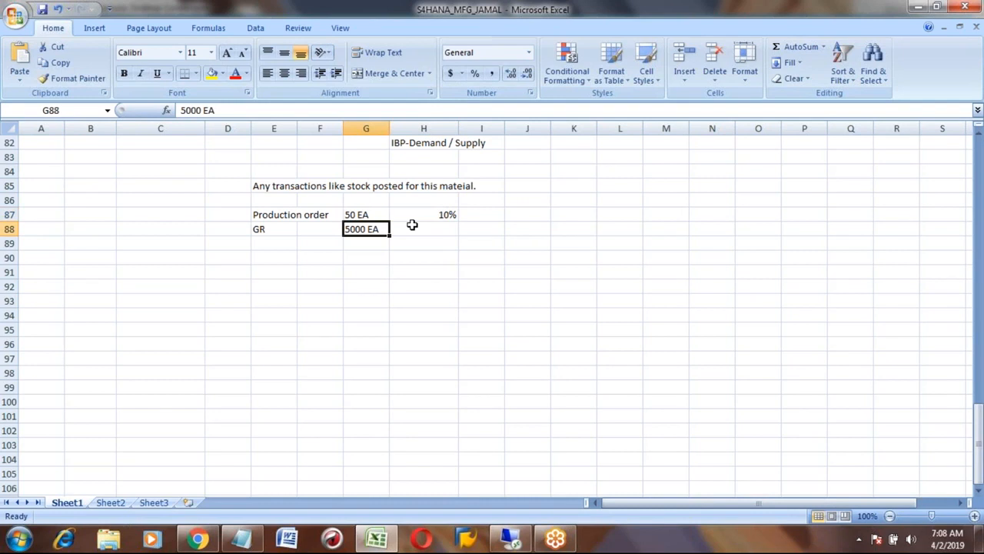
{"action": "key", "text": "Left"}
{"action": "key", "text": "Left"}
{"action": "key", "text": "Up"}
{"action": "key", "text": "Down"}
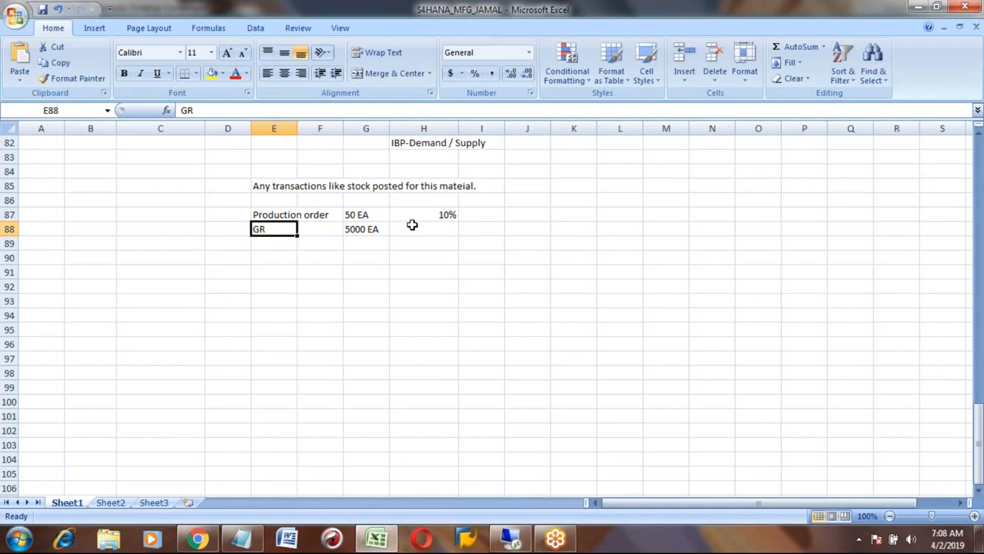
Switch to the SAP session, disable unlimited overdelivery for HONDA_CAR and clear its overdelivery tolerance percentage.
{"action": "key", "text": "alt+Tab"}
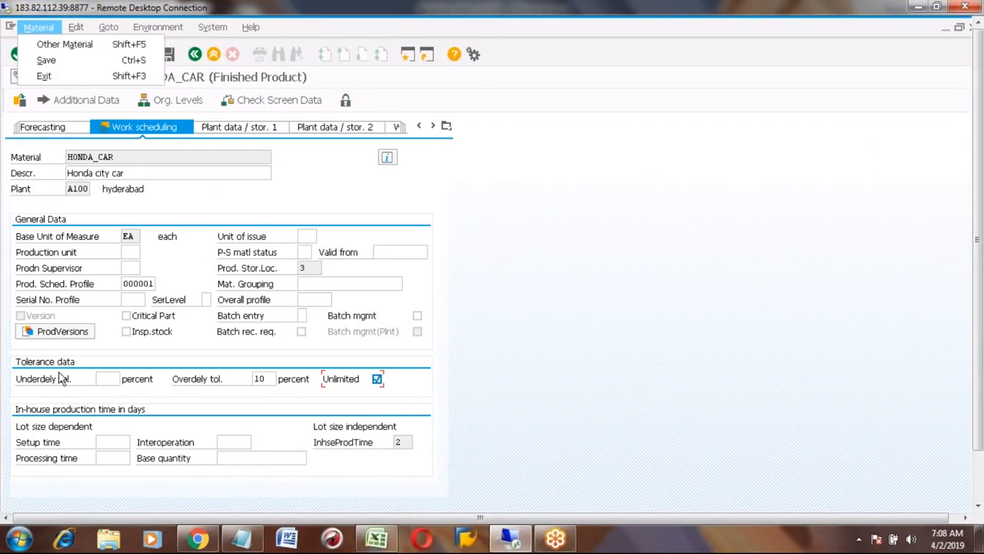
{"action": "left_click", "coordinate": [378, 382]}
{"action": "left_click", "coordinate": [378, 380]}
{"action": "left_click", "coordinate": [276, 378]}
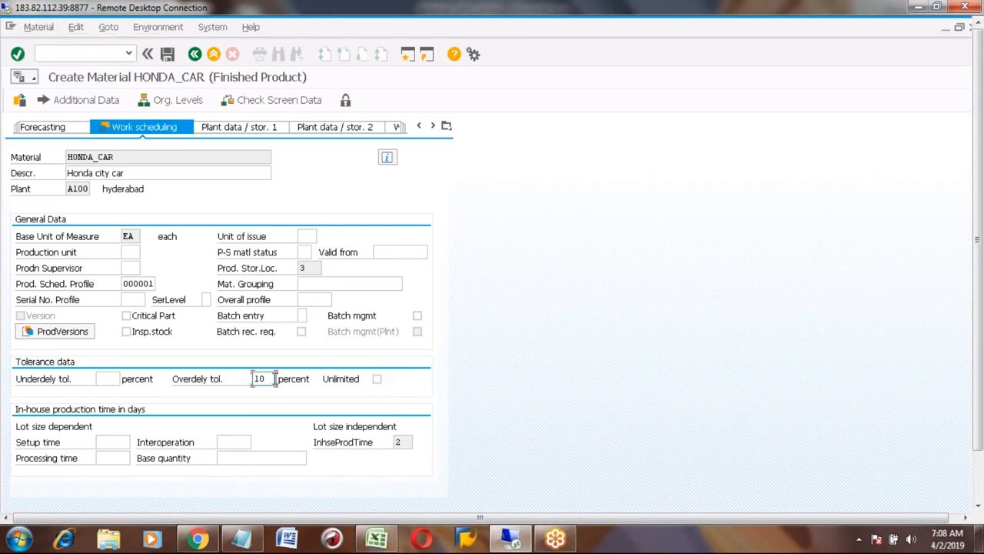
{"action": "key", "text": "BackSpace"}
{"action": "key", "text": "BackSpace"}
Switch to the Excel workbook and review the production order and GR entries in rows 87 and 88.
{"action": "key", "text": "alt+Tab"}
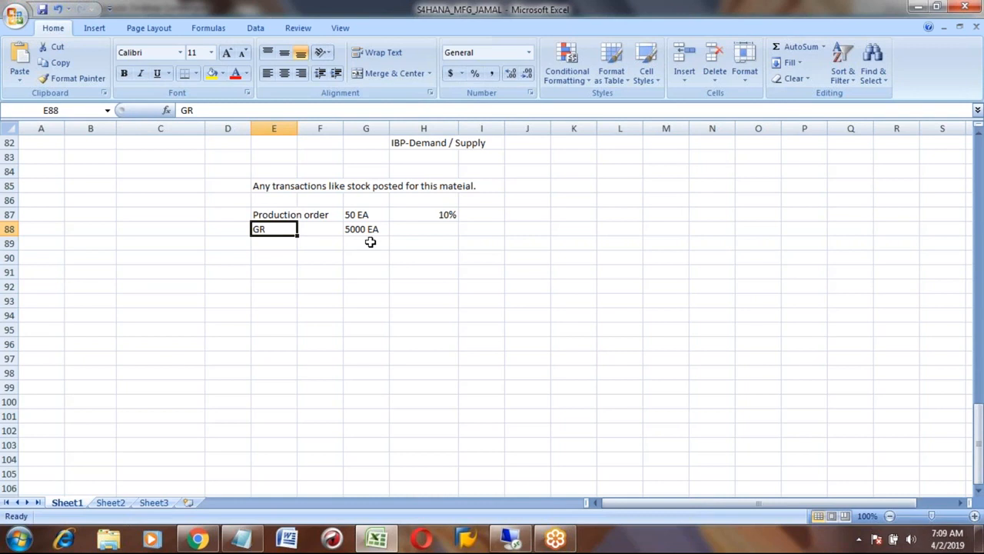
{"action": "key", "text": "Right"}
{"action": "key", "text": "Right"}
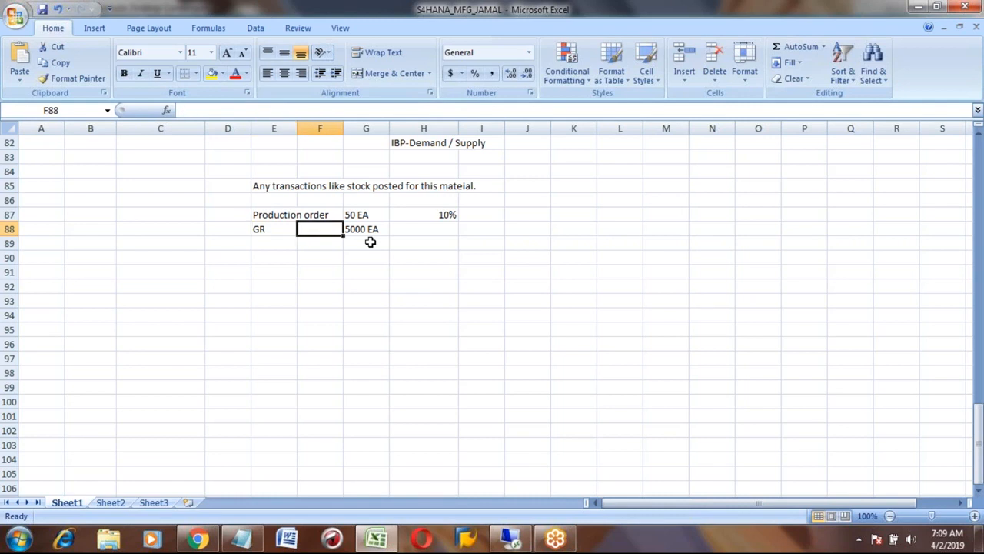
{"action": "key", "text": "Up"}
{"action": "key", "text": "Down"}
{"action": "key", "text": "Up"}
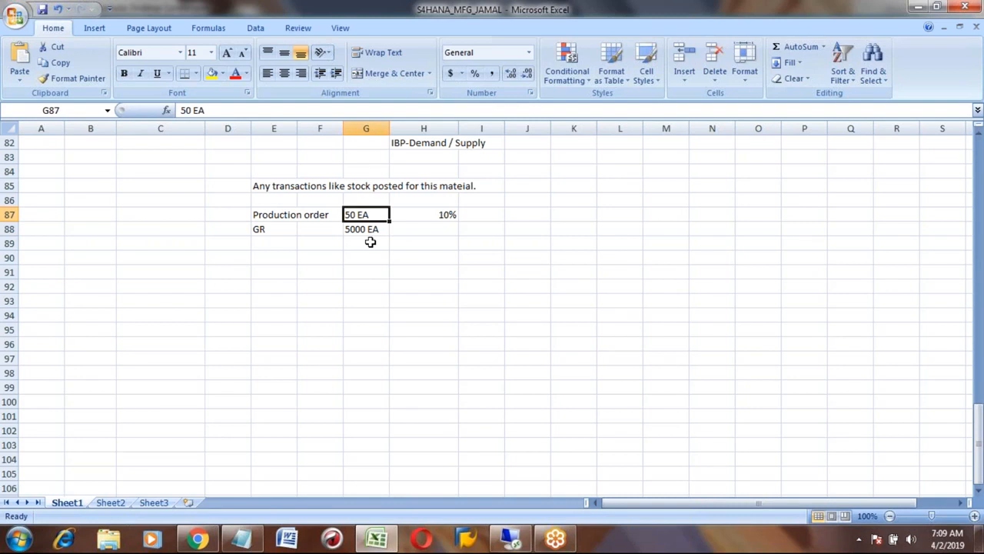
{"action": "key", "text": "Left"}
{"action": "key", "text": "Left"}
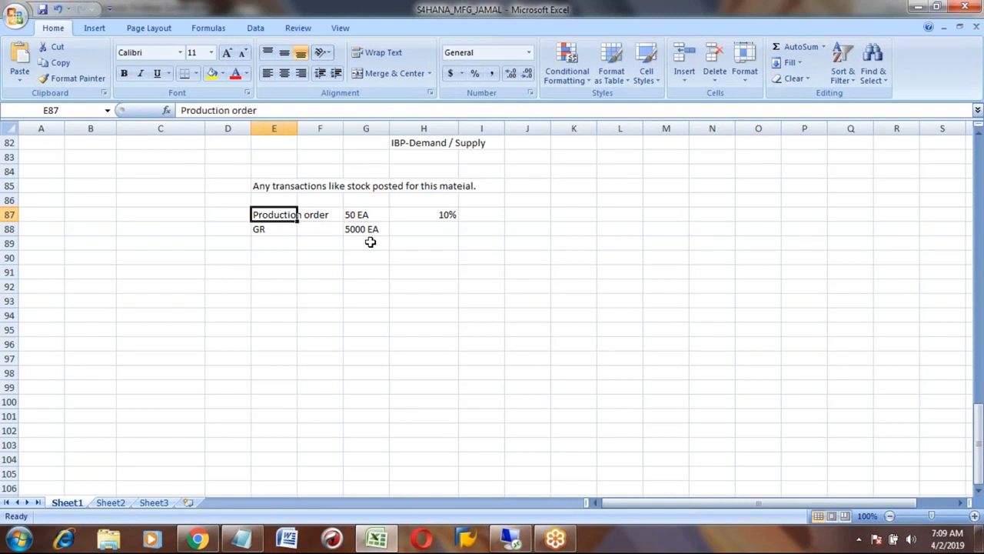
{"action": "key", "text": "Down"}
{"action": "key", "text": "Right"}
{"action": "key", "text": "Right"}
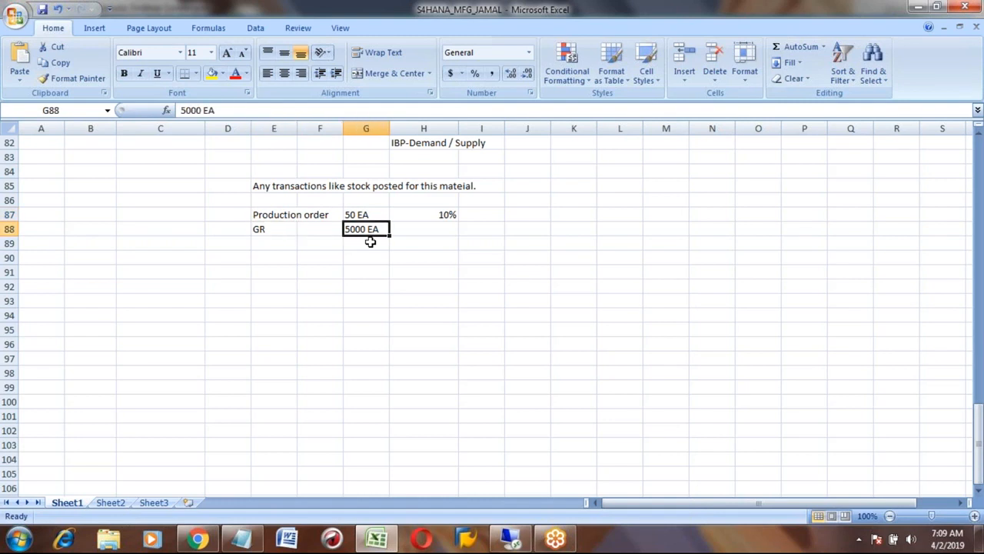
Enter the production order's number in D87, beside the "Production order" label.
{"action": "key", "text": "Left"}
{"action": "key", "text": "Left"}
{"action": "key", "text": "Up"}
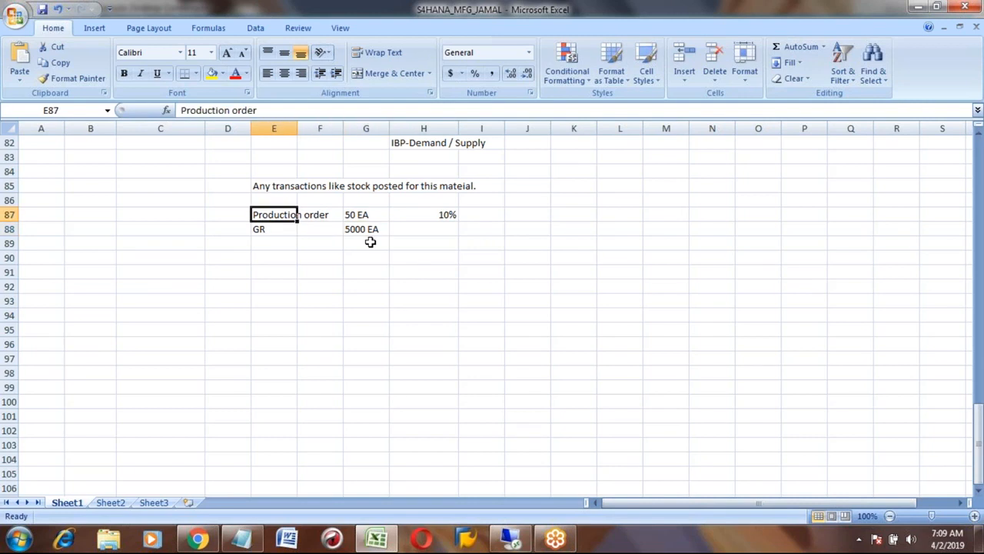
{"action": "key", "text": "Left"}
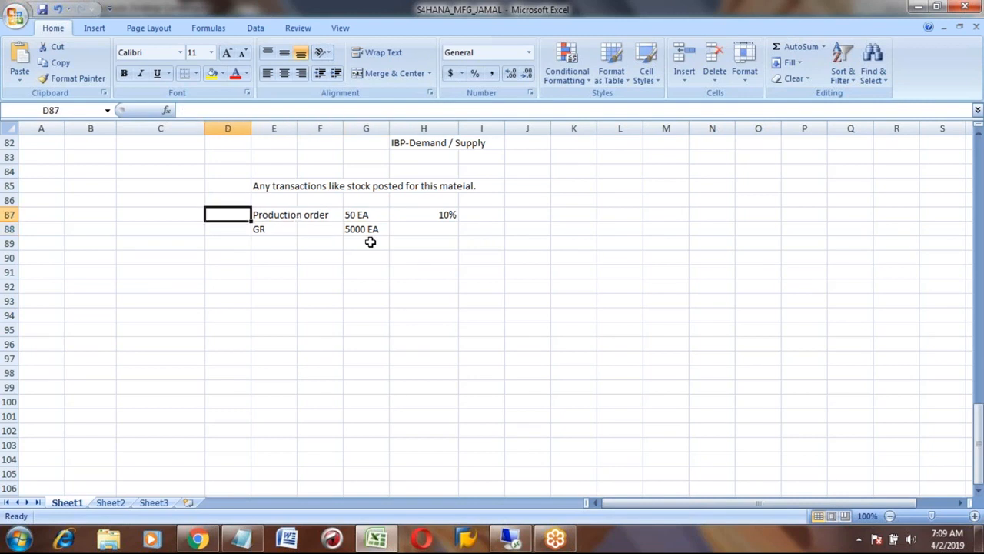
{"action": "type", "text": "6000001"}
{"action": "key", "text": "Return"}
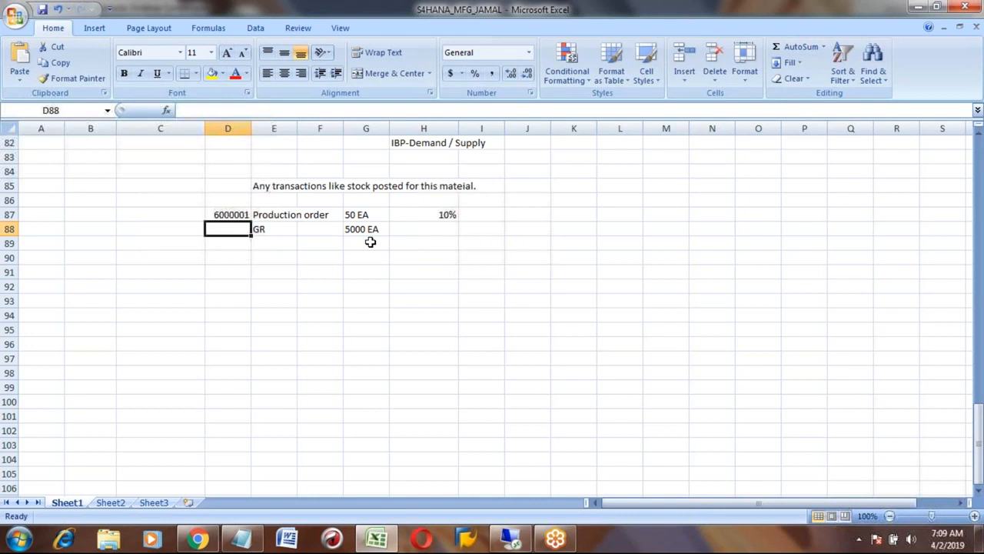
{"action": "key", "text": "Up"}
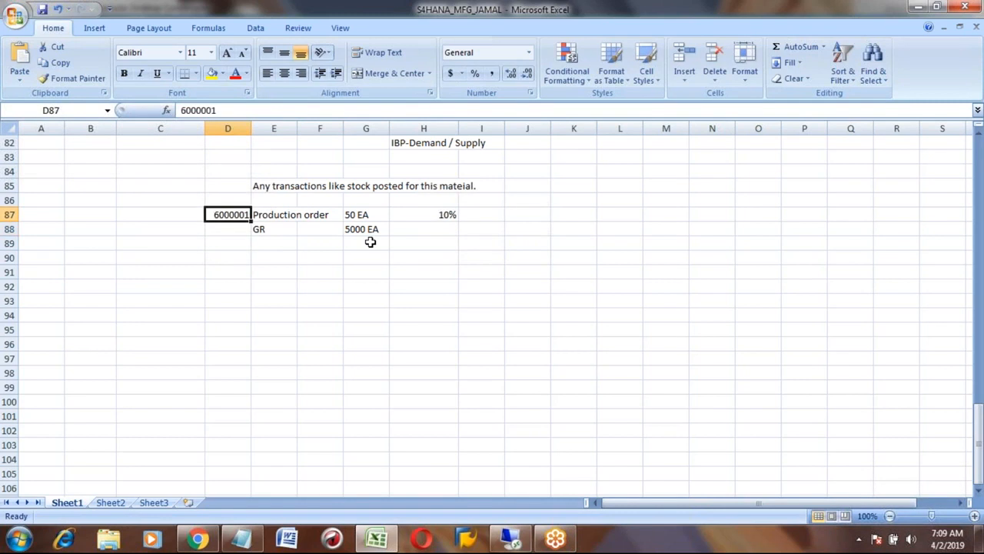
Enter "Unlimited" in H88 as the tolerance note beside the GR quantity.
{"action": "key", "text": "Down"}
{"action": "key", "text": "Right"}
{"action": "key", "text": "Right"}
{"action": "key", "text": "Right"}
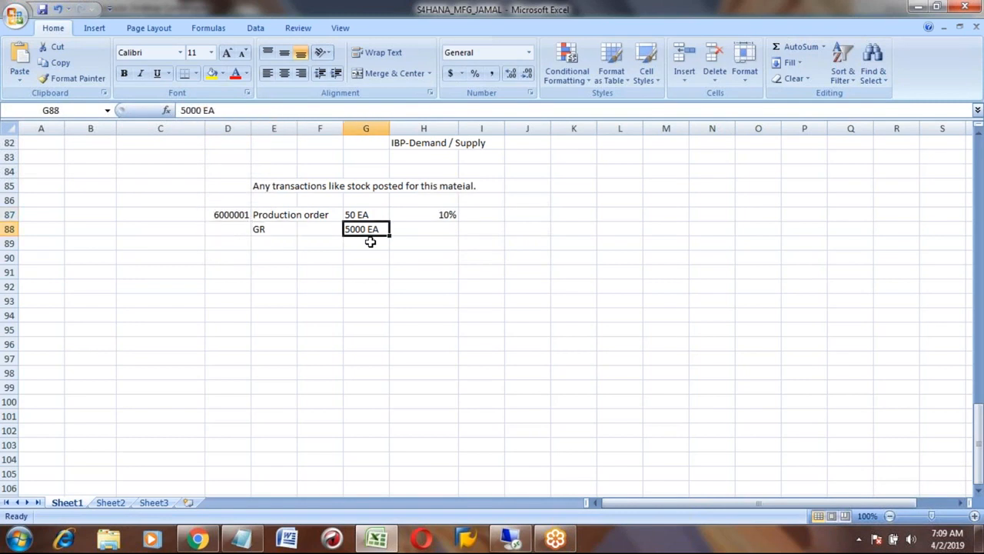
{"action": "key", "text": "Up"}
{"action": "key", "text": "Right"}
{"action": "key", "text": "Right"}
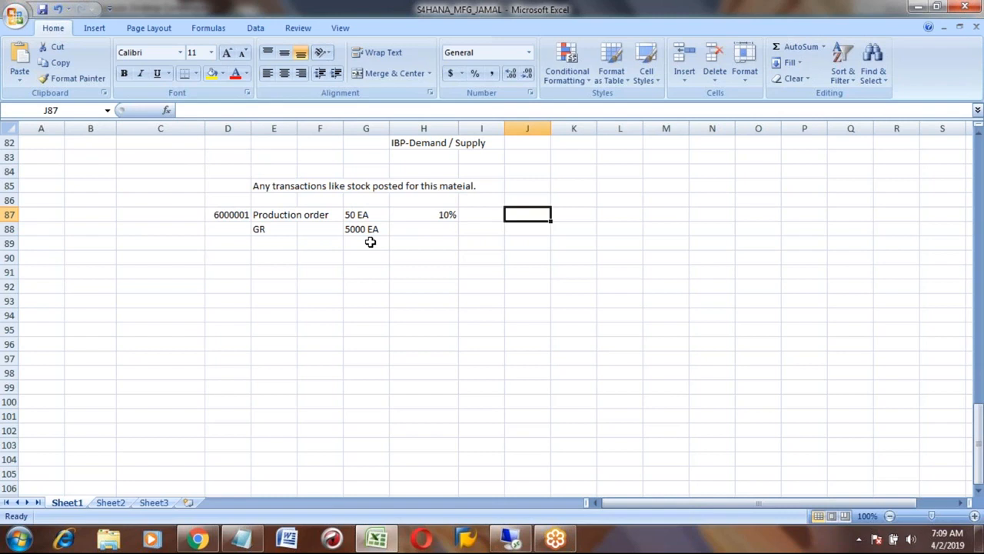
{"action": "key", "text": "Down"}
{"action": "key", "text": "Left"}
{"action": "type", "text": "Unlimited"}
{"action": "key", "text": "Return"}
{"action": "key", "text": "Up"}
{"action": "key", "text": "Left"}
{"action": "key", "text": "Left"}
{"action": "key", "text": "Left"}
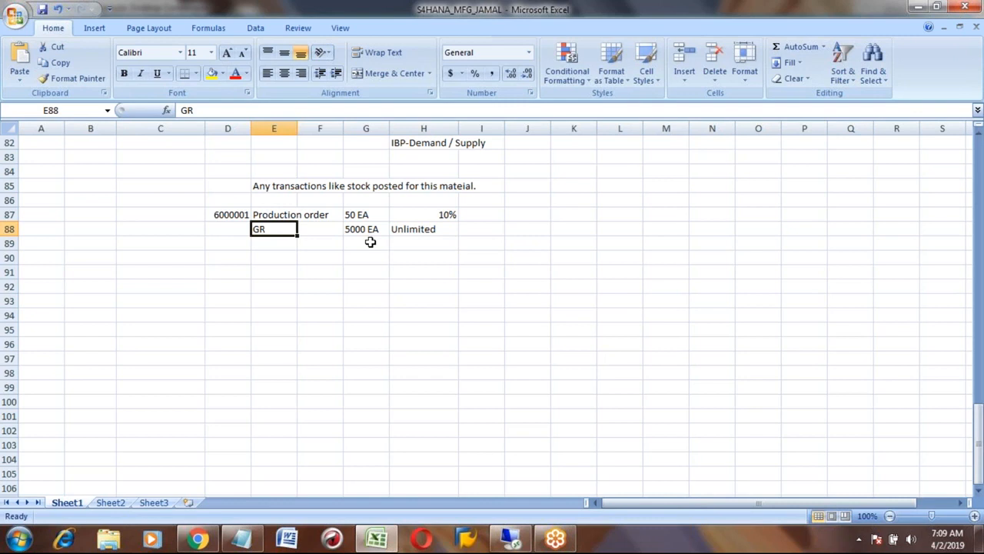
Switch to the SAP session and set the production unit of HONDA_CAR to BOX.
{"action": "key", "text": "alt+Tab"}
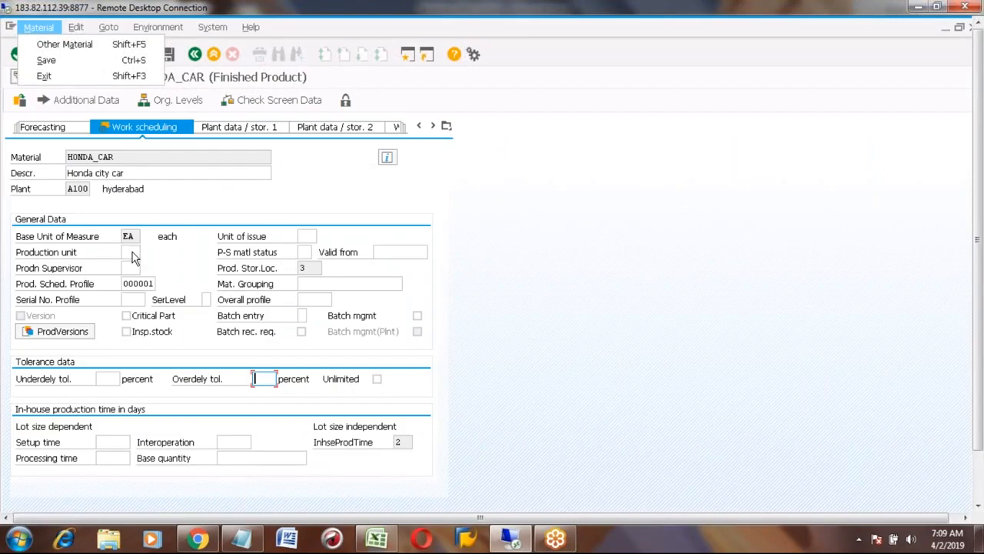
{"action": "left_click", "coordinate": [130, 254]}
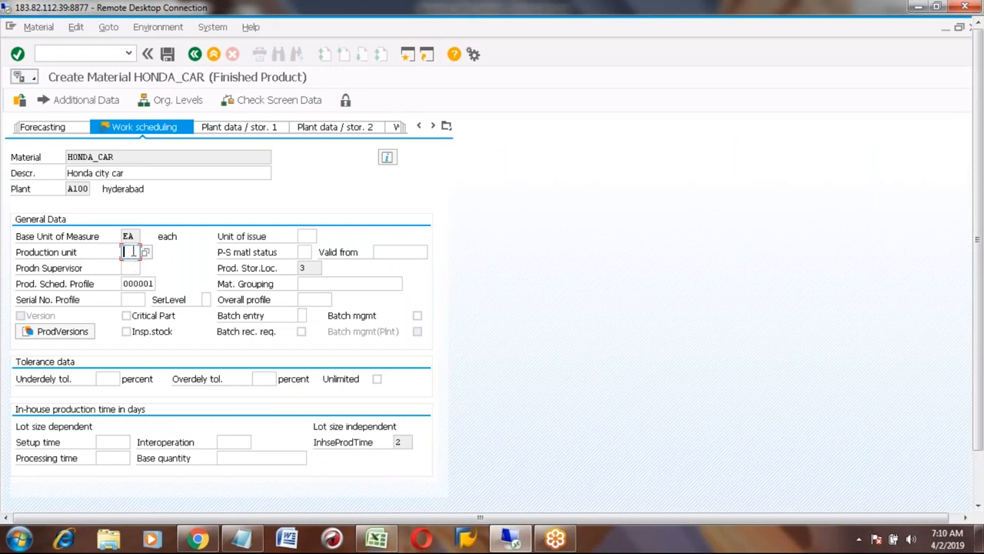
{"action": "type", "text": "BOX"}
Switch back to the Excel workbook and change the production order quantity in G87 to "50 BOX".
{"action": "key", "text": "alt+Tab"}
{"action": "left_click", "coordinate": [277, 215]}
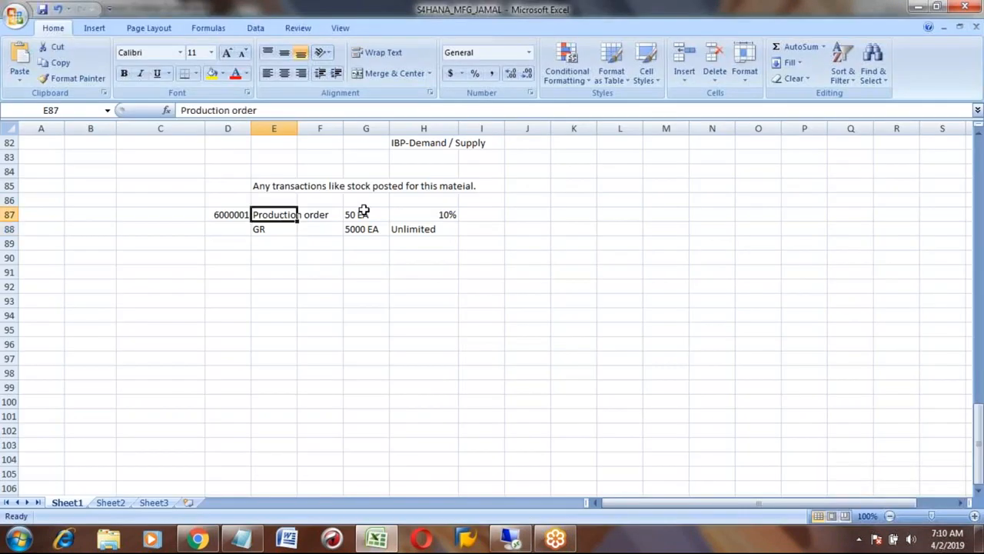
{"action": "left_click", "coordinate": [364, 214]}
{"action": "left_click", "coordinate": [246, 111]}
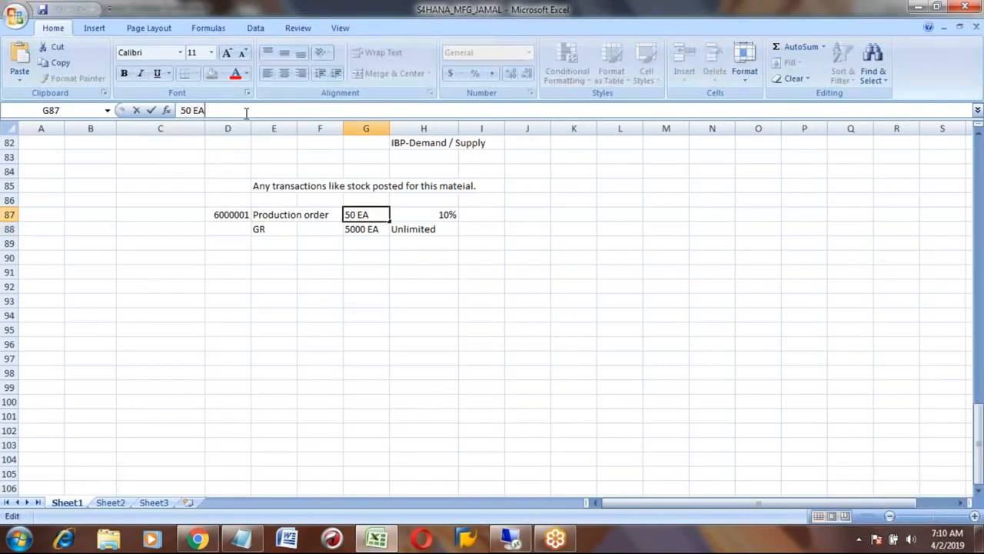
{"action": "key", "text": "BackSpace"}
{"action": "key", "text": "BackSpace"}
{"action": "type", "text": "BOX"}
{"action": "key", "text": "Return"}
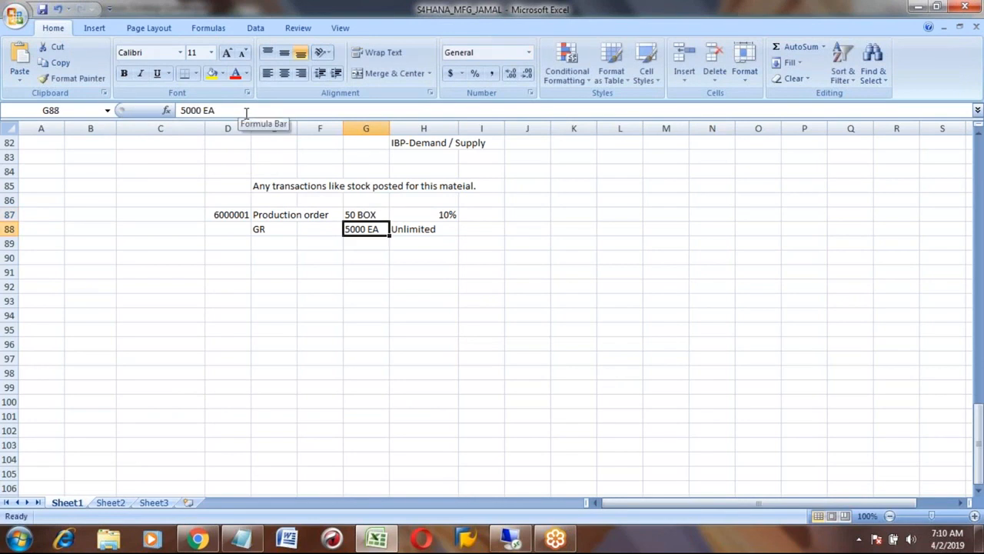
Change the GR quantity in G88 to "5000 BOX".
{"action": "key", "text": "Left"}
{"action": "key", "text": "Left"}
{"action": "key", "text": "Right"}
{"action": "key", "text": "Right"}
{"action": "left_click", "coordinate": [228, 113]}
{"action": "key", "text": "BackSpace"}
{"action": "key", "text": "BackSpace"}
{"action": "key", "text": "BackSpace"}
{"action": "type", "text": "box"}
{"action": "key", "text": "BackSpace"}
{"action": "key", "text": "BackSpace"}
{"action": "key", "text": "BackSpace"}
{"action": "key", "text": "BackSpace"}
{"action": "type", "text": "BOX"}
{"action": "key", "text": "Return"}
{"action": "key", "text": "Up"}
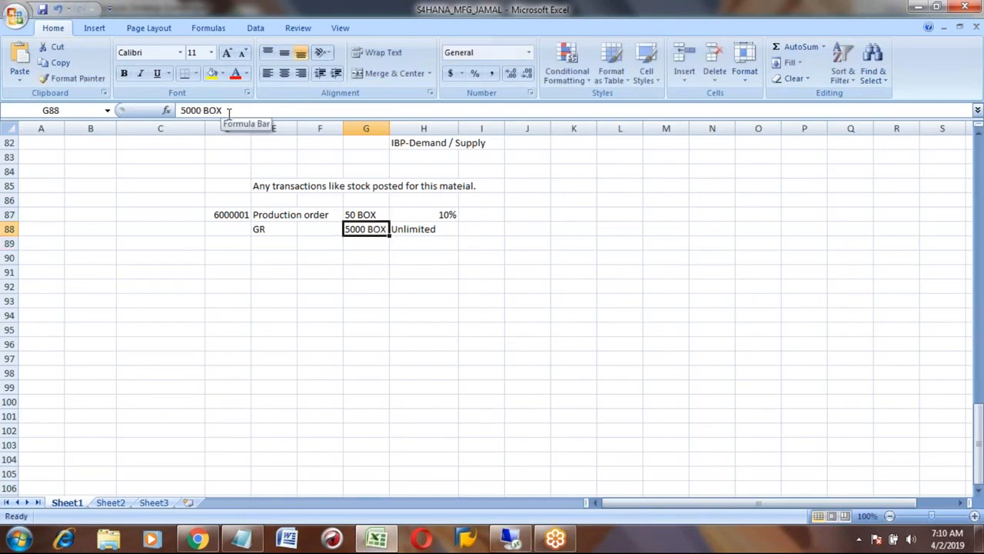
Enter "50000 EA" in I88 as the base-unit equivalent of the GR quantity.
{"action": "key", "text": "Right"}
{"action": "key", "text": "Right"}
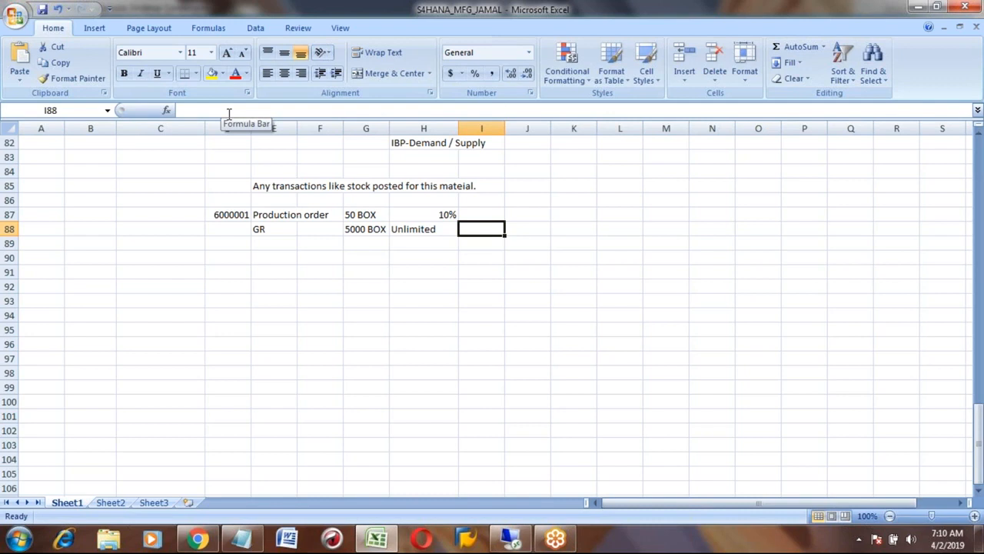
{"action": "type", "text": "50000"}
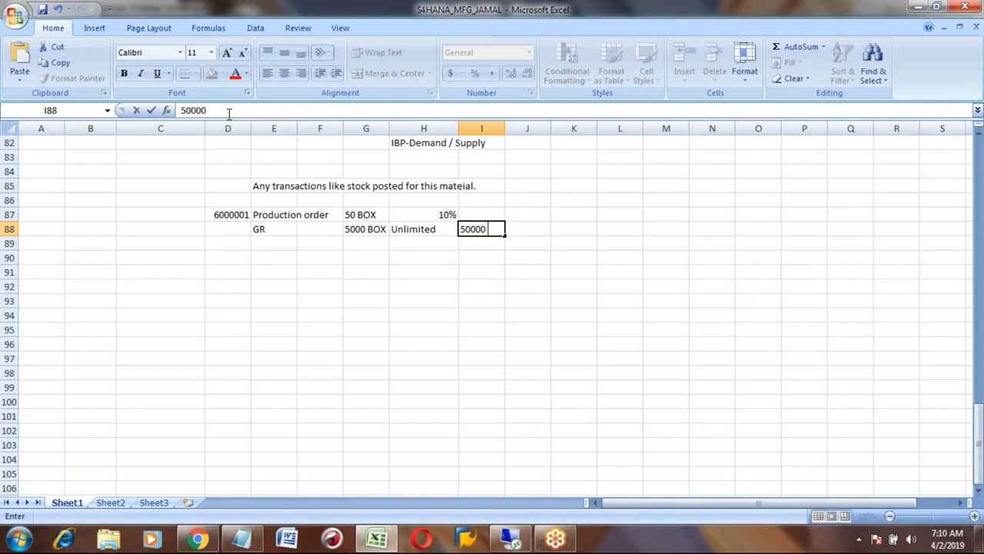
{"action": "type", "text": "EA"}
{"action": "key", "text": "Return"}
{"action": "key", "text": "Up"}
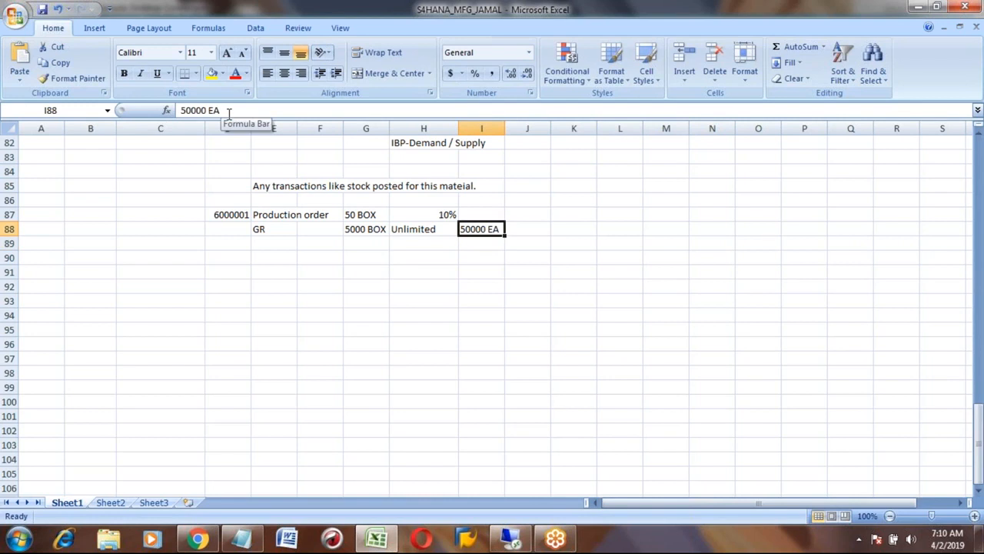
Switch to the SAP session and clear the production unit of HONDA_CAR.
{"action": "key", "text": "alt+Tab"}
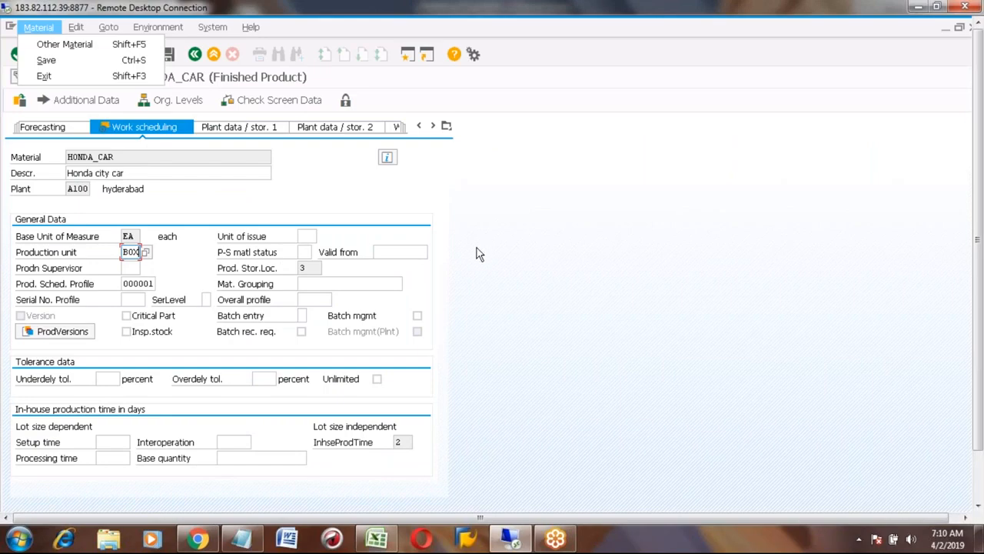
{"action": "left_click", "coordinate": [474, 266]}
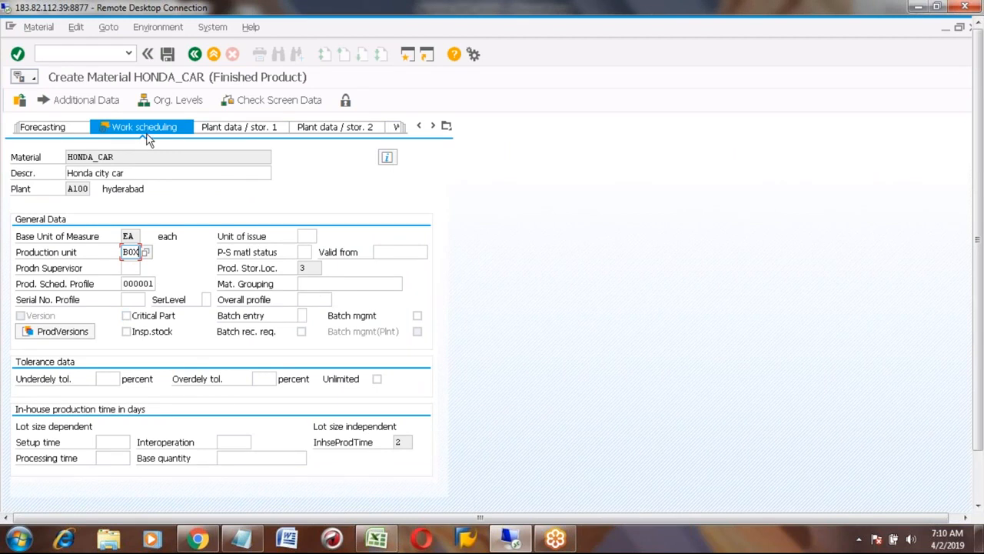
{"action": "key", "text": "BackSpace"}
{"action": "key", "text": "BackSpace"}
{"action": "key", "text": "BackSpace"}
Bring up the Basic data 1 view of HONDA_CAR and save the material master.
{"action": "left_click", "coordinate": [447, 127]}
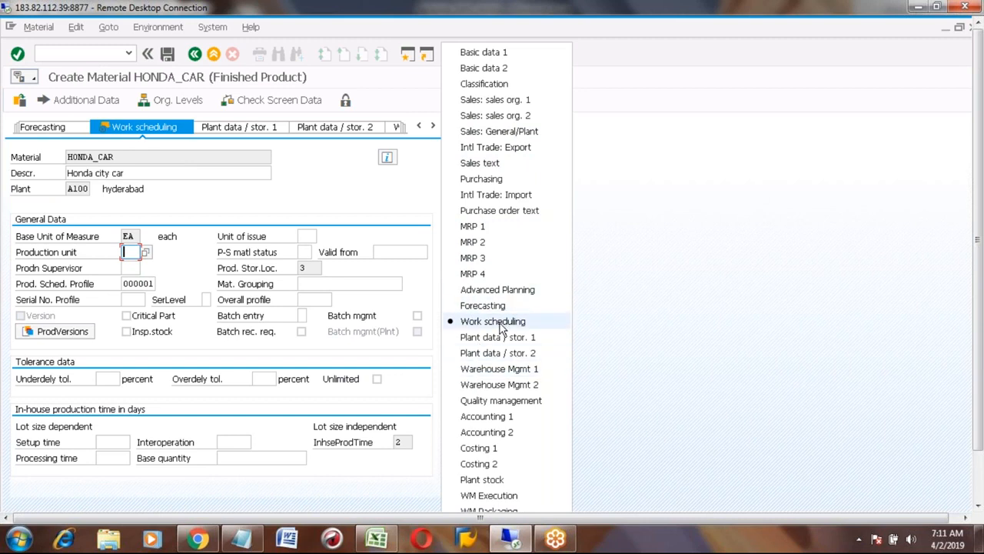
{"action": "left_click", "coordinate": [482, 54]}
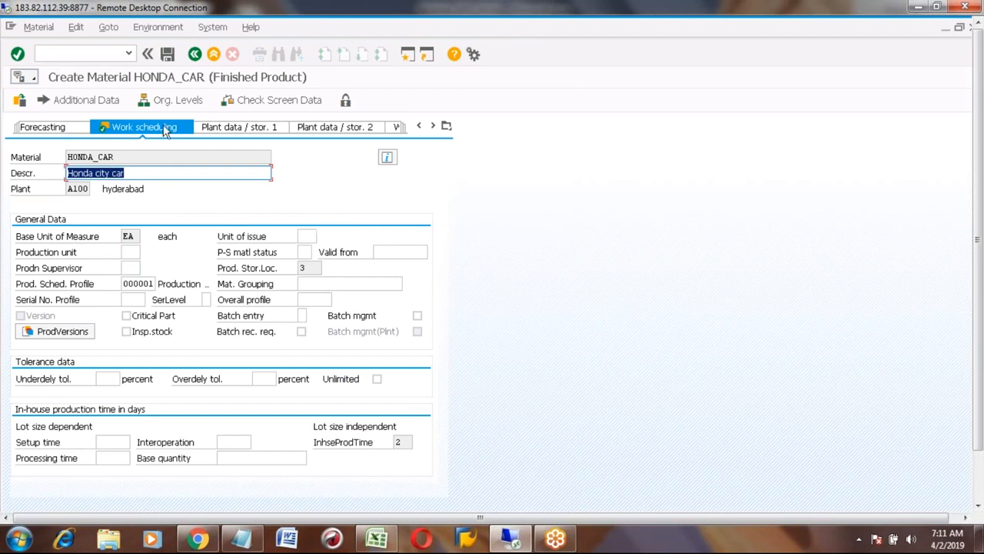
{"action": "left_click", "coordinate": [168, 55]}
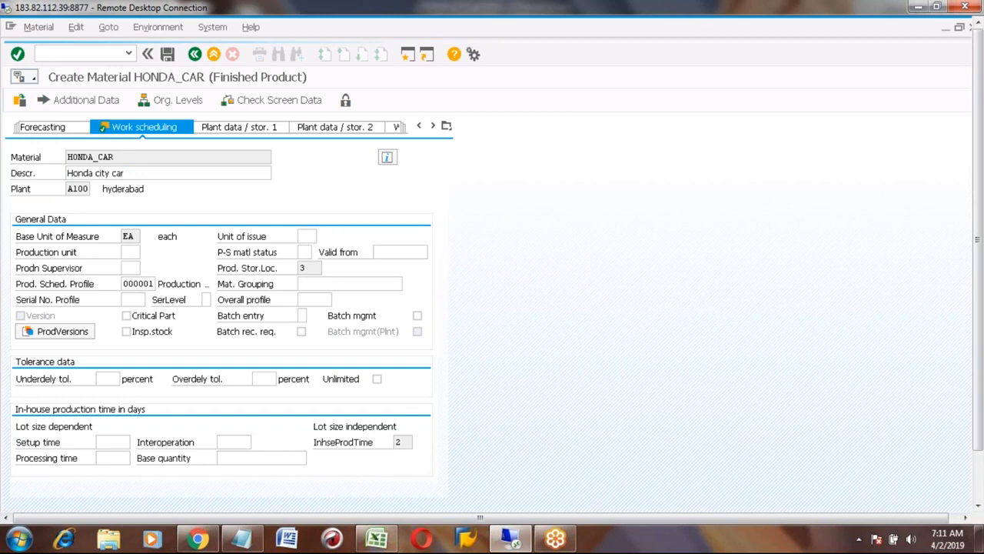
Open HONDA_CAR for immediate change in plant A100 with the Basic Data 1 and MRP 1 to MRP 4 views.
{"action": "left_click", "coordinate": [42, 27]}
{"action": "mouse_move", "coordinate": [158, 77]}
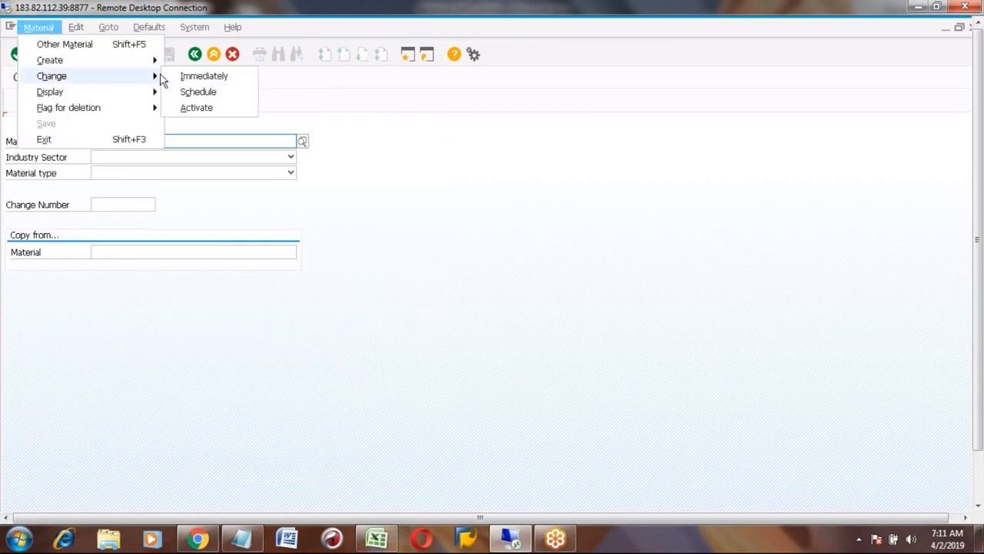
{"action": "left_click", "coordinate": [188, 75]}
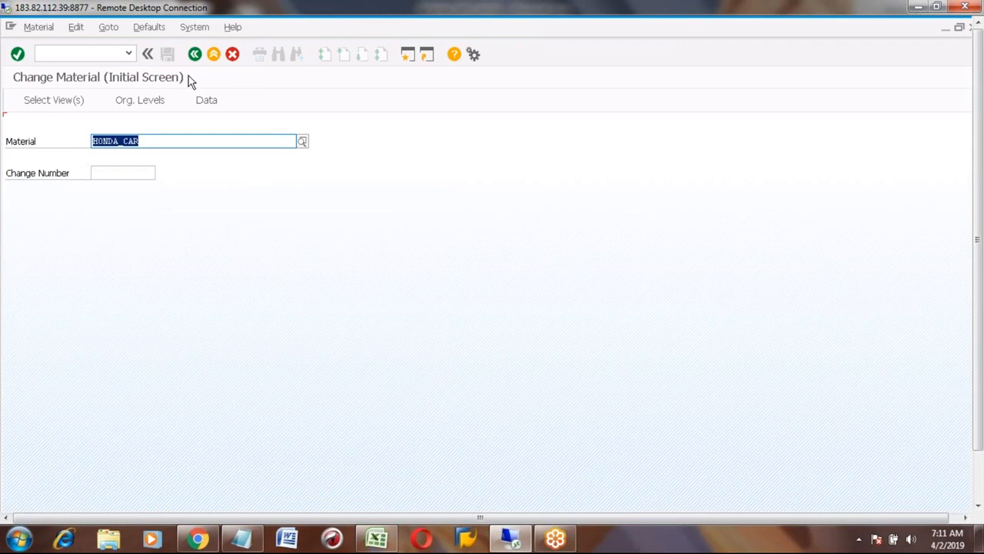
{"action": "key", "text": "Return"}
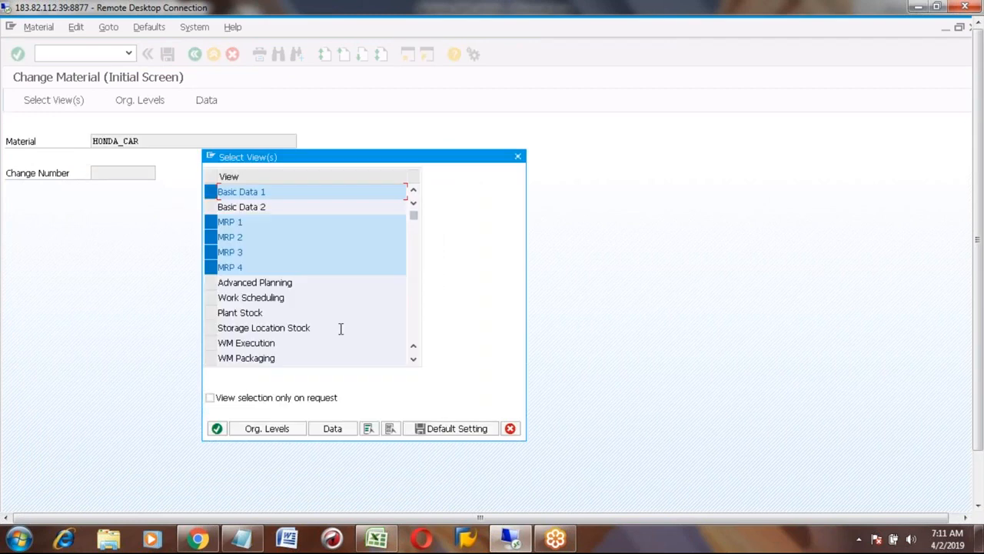
{"action": "key", "text": "Return"}
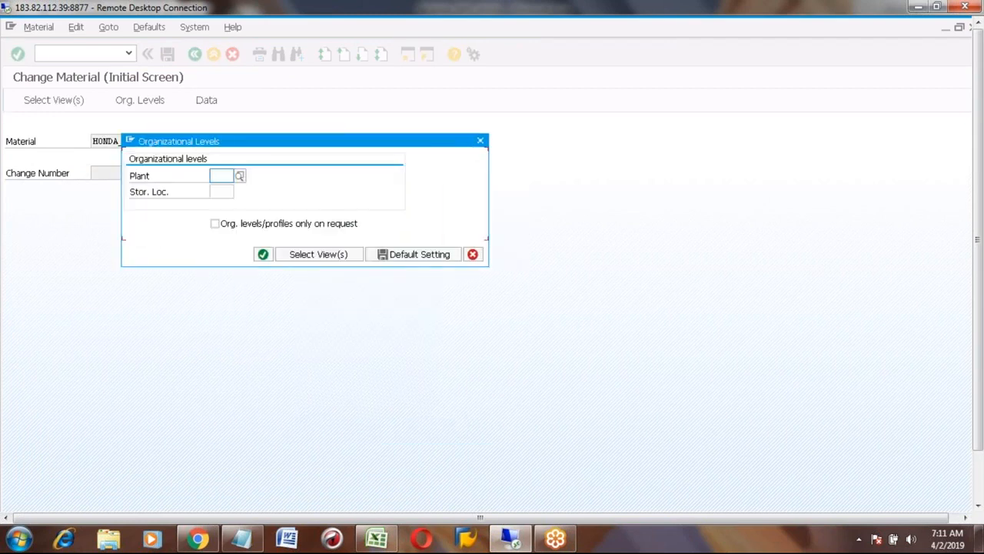
{"action": "type", "text": "a100"}
{"action": "key", "text": "Return"}
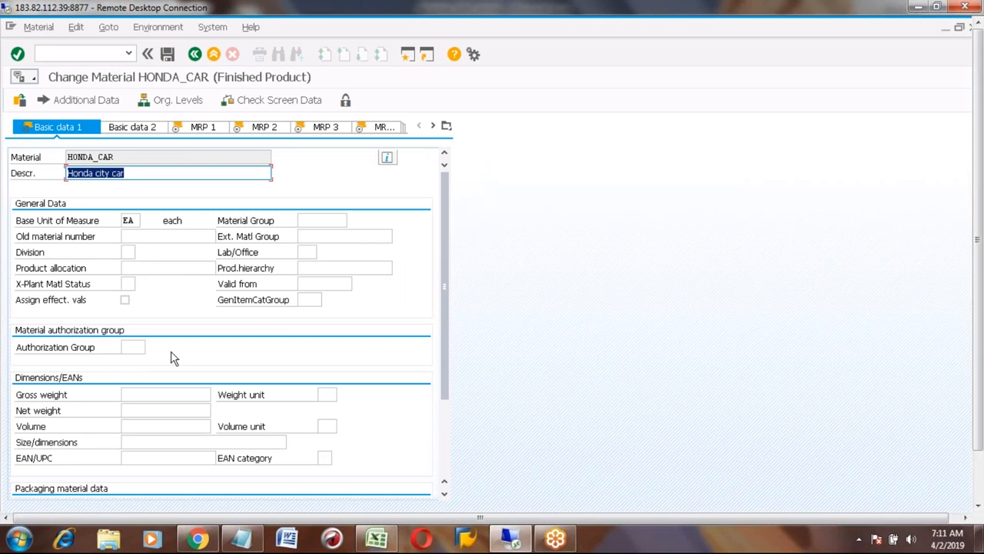
Examine the base unit of measure in Basic data 1 and the MRP type and lot sizing procedure in MRP 1.
{"action": "left_click", "coordinate": [135, 220]}
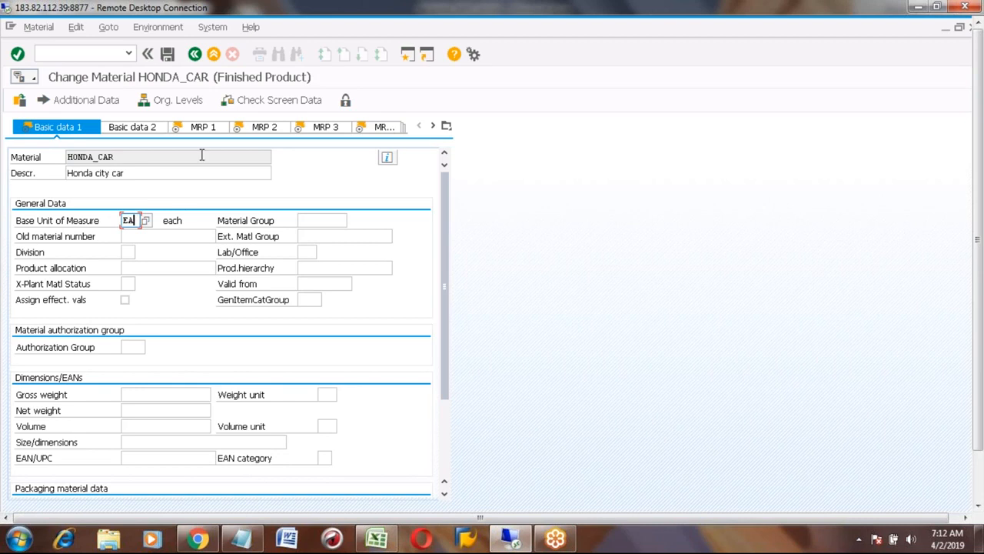
{"action": "left_click", "coordinate": [198, 129]}
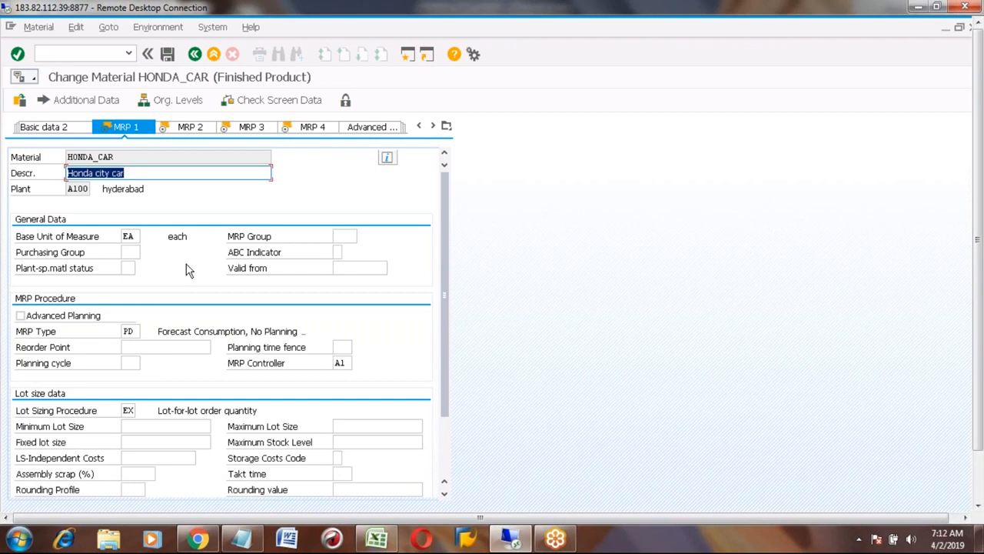
{"action": "left_click", "coordinate": [135, 331]}
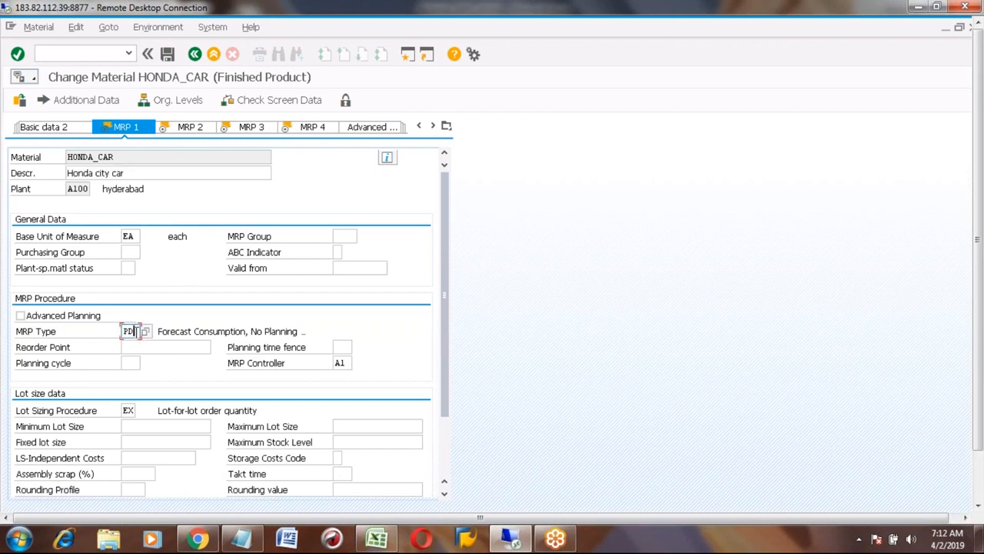
{"action": "left_click", "coordinate": [129, 410]}
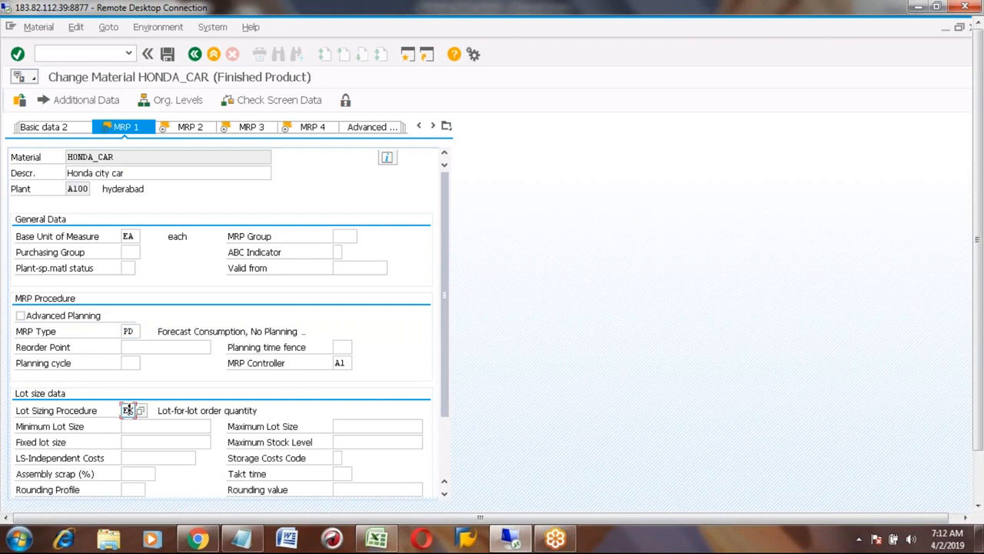
Examine the MRP controller in MRP 1 and the procurement type, in-house production time, safety stock and scheduling margin key in MRP 2.
{"action": "left_click", "coordinate": [344, 363]}
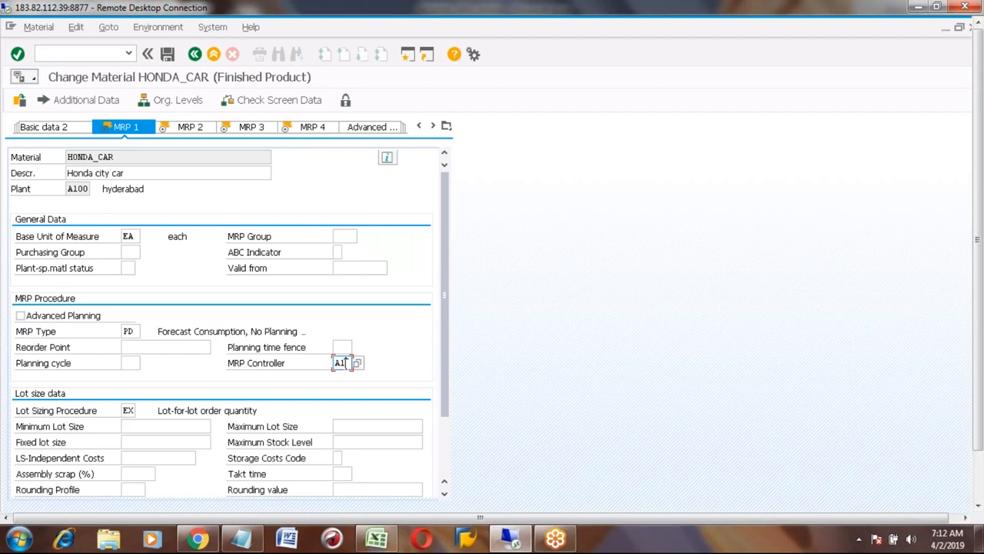
{"action": "key", "text": "Return"}
{"action": "left_click", "coordinate": [187, 129]}
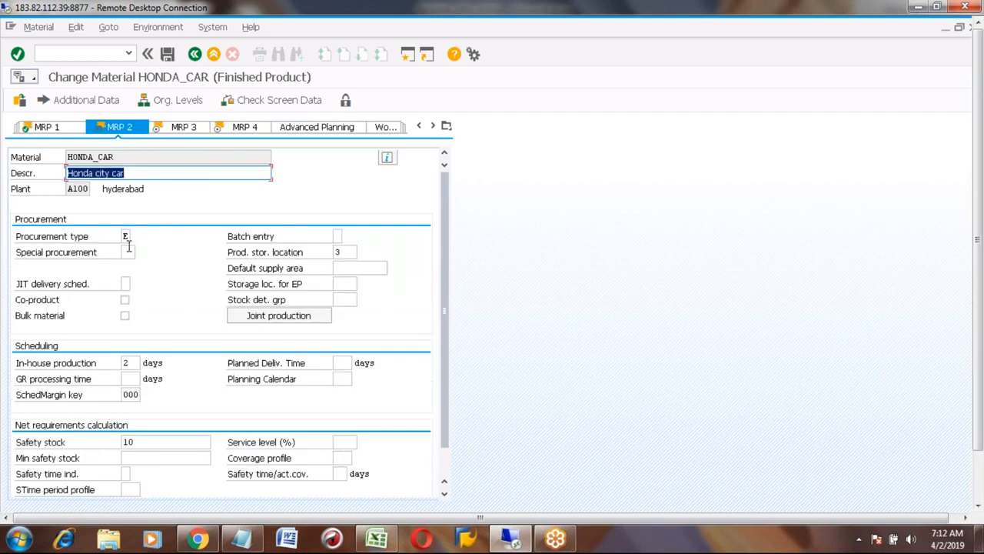
{"action": "left_click", "coordinate": [124, 239]}
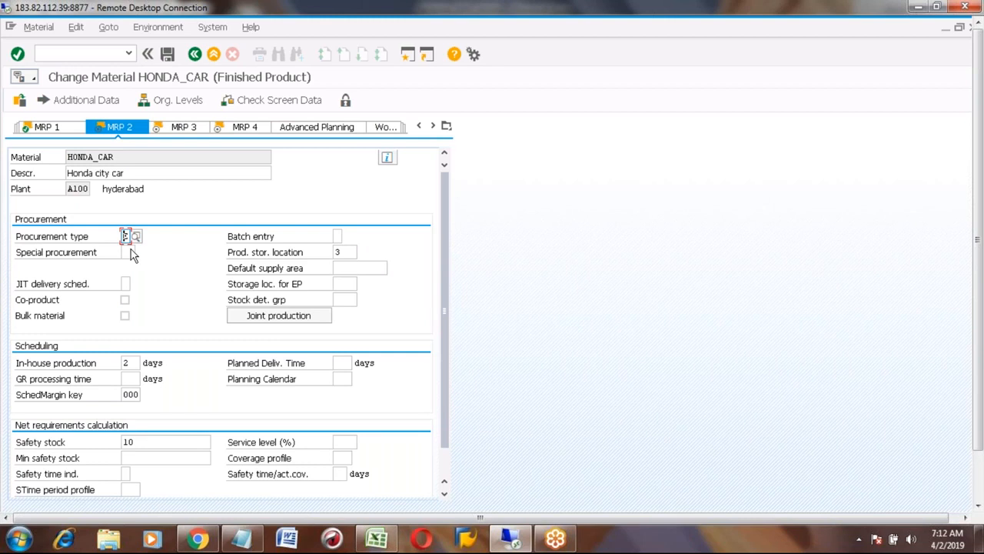
{"action": "left_click", "coordinate": [130, 251]}
{"action": "left_click", "coordinate": [127, 363]}
{"action": "left_click", "coordinate": [142, 440]}
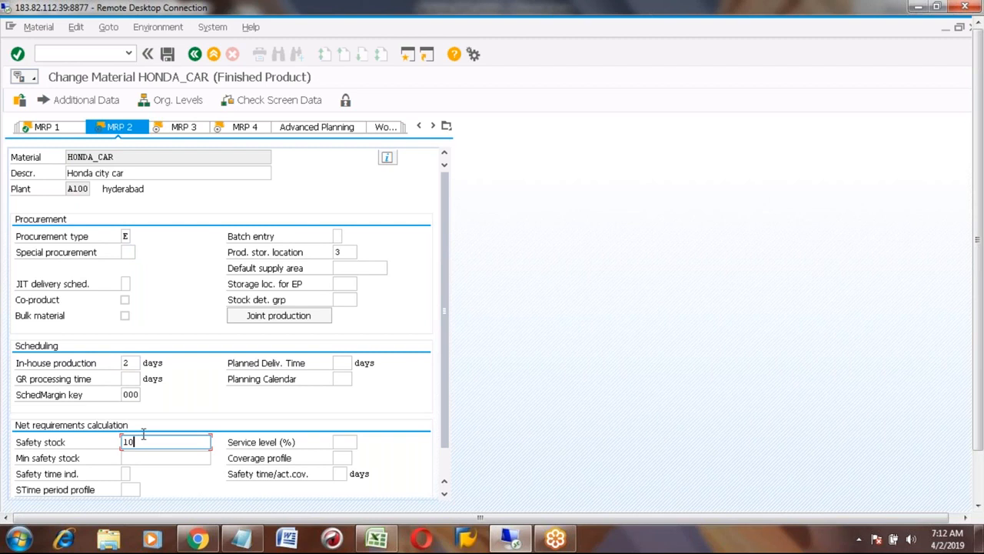
{"action": "left_click", "coordinate": [129, 396]}
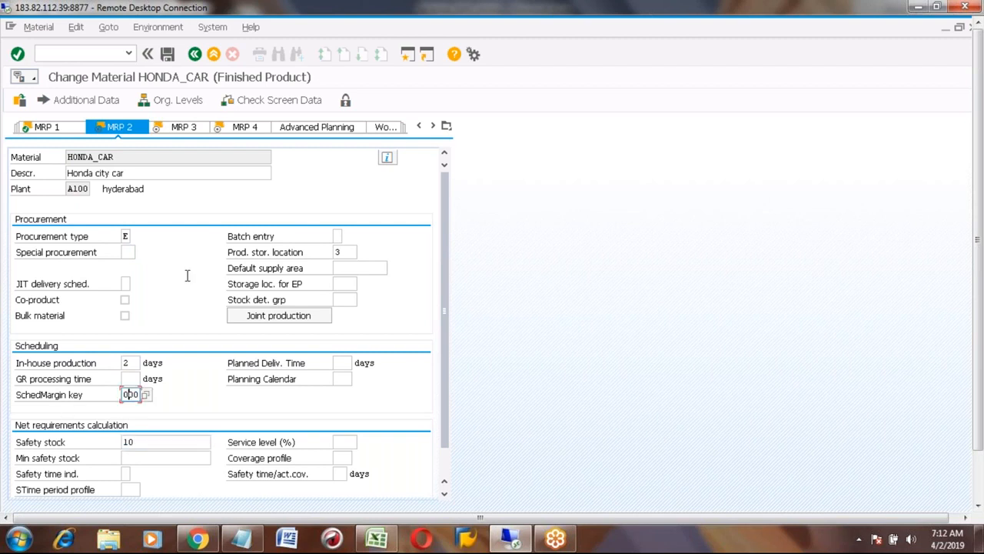
Review the strategy group and the availability check of HONDA_CAR in the MRP 3 view.
{"action": "left_click", "coordinate": [183, 129]}
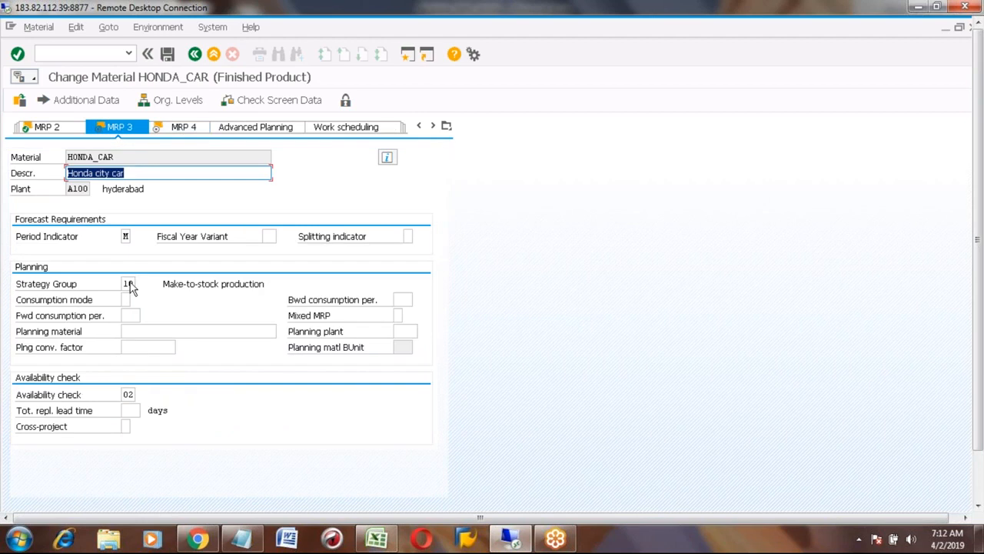
{"action": "left_click", "coordinate": [128, 284]}
{"action": "left_click", "coordinate": [134, 397]}
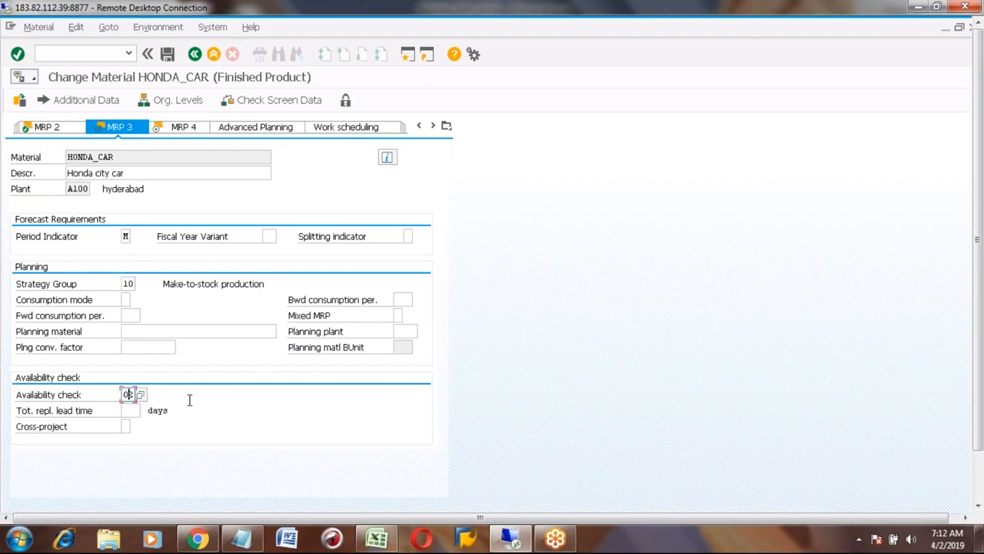
Review the component scrap and repetitive manufacturing settings in MRP 4, and look at the Work scheduling view.
{"action": "left_click", "coordinate": [193, 132]}
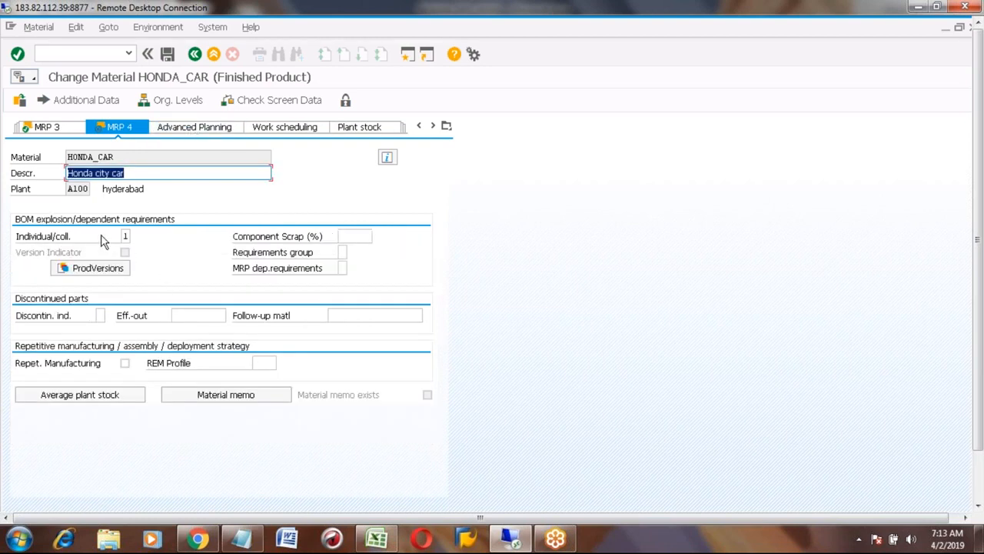
{"action": "left_click", "coordinate": [340, 237]}
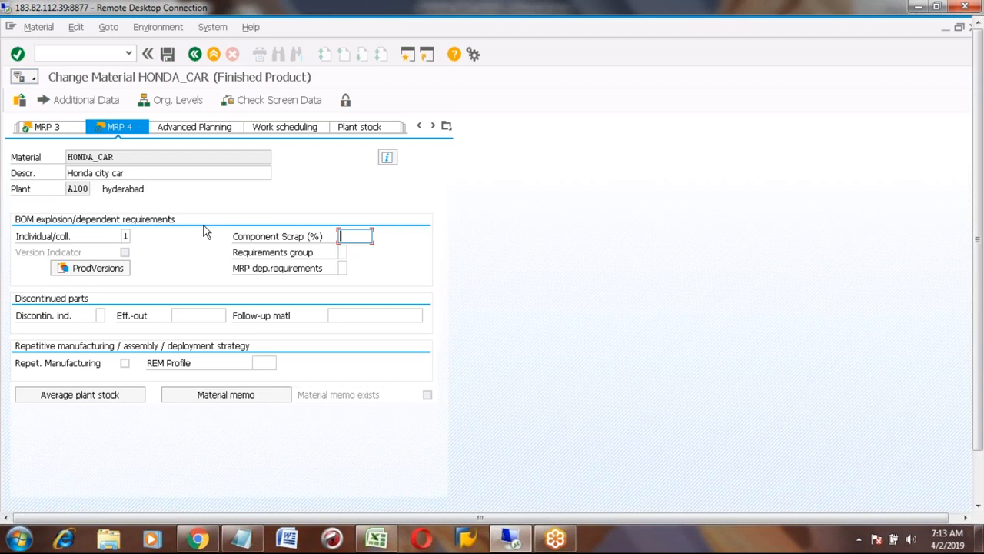
{"action": "left_click", "coordinate": [124, 363]}
{"action": "left_click", "coordinate": [124, 363]}
{"action": "left_click", "coordinate": [125, 364]}
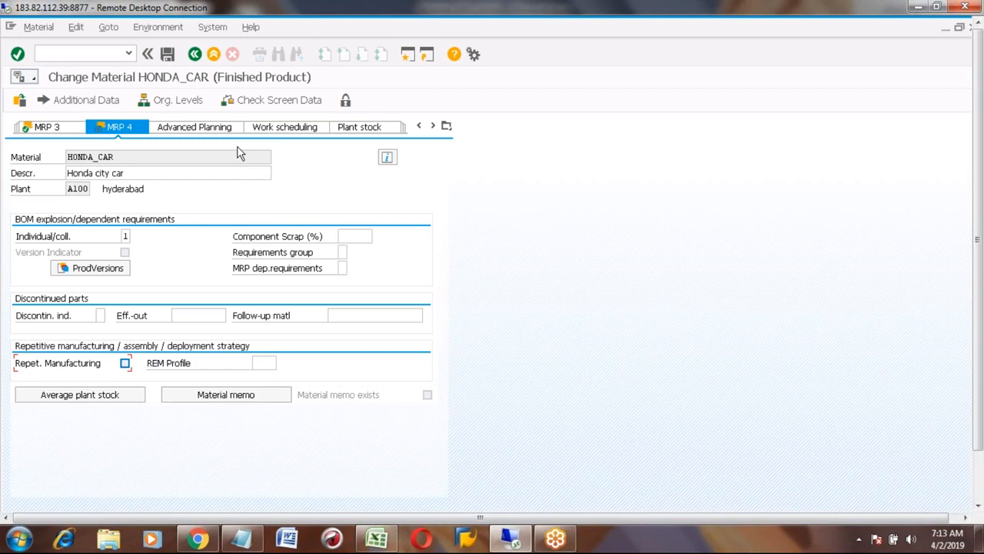
{"action": "left_click", "coordinate": [302, 131]}
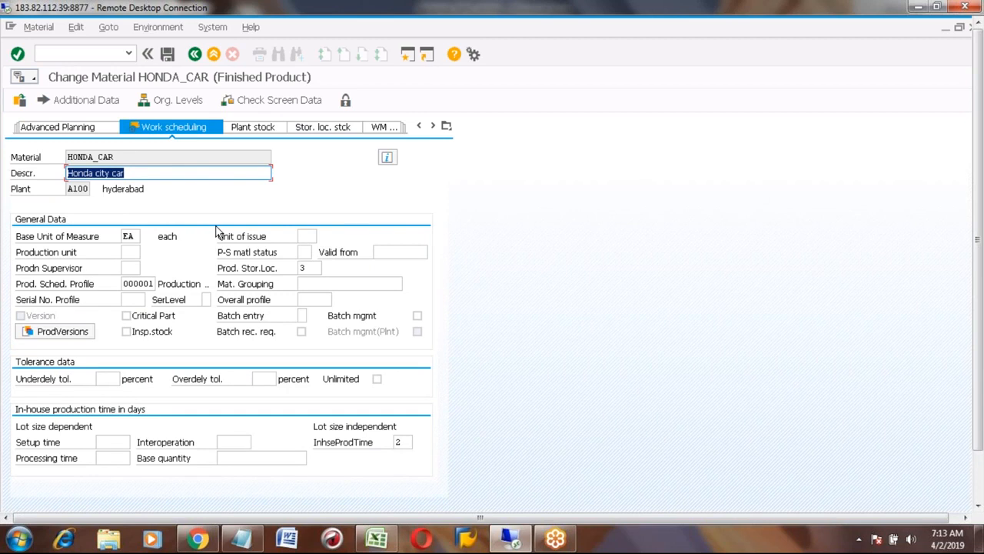
Leave change mode, start immediate creation for material HONDA_CAR and bring up its view selection.
{"action": "left_click", "coordinate": [195, 55]}
{"action": "left_click", "coordinate": [249, 304]}
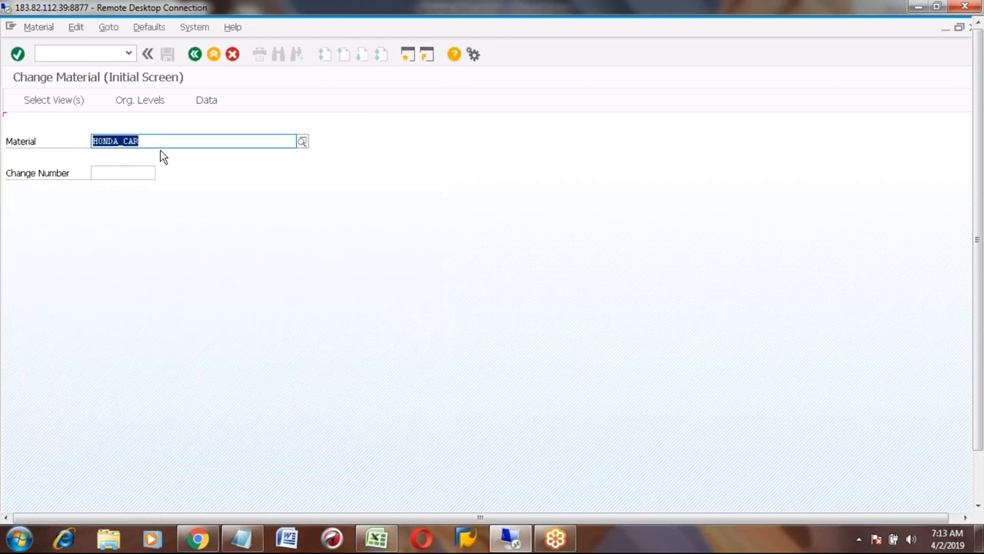
{"action": "left_click", "coordinate": [33, 23]}
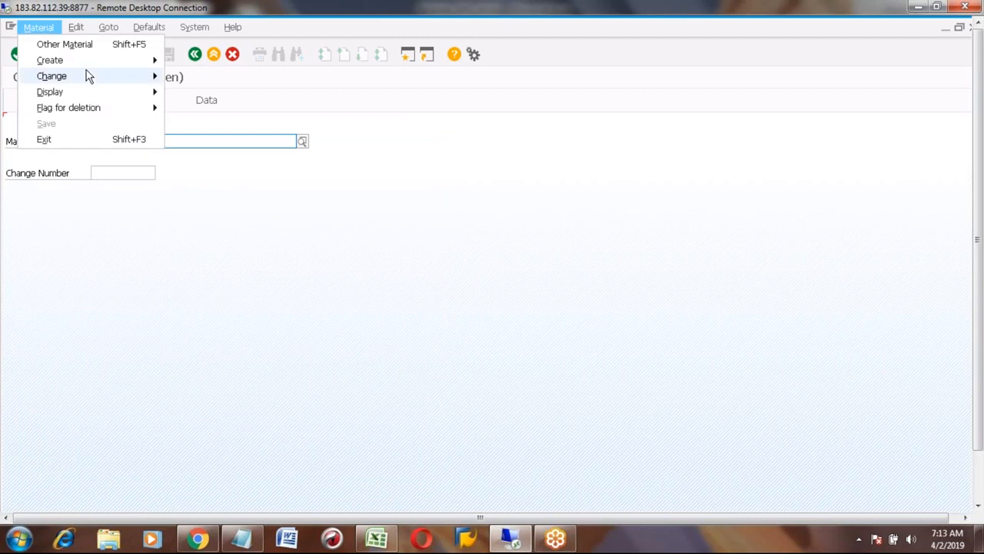
{"action": "mouse_move", "coordinate": [84, 61]}
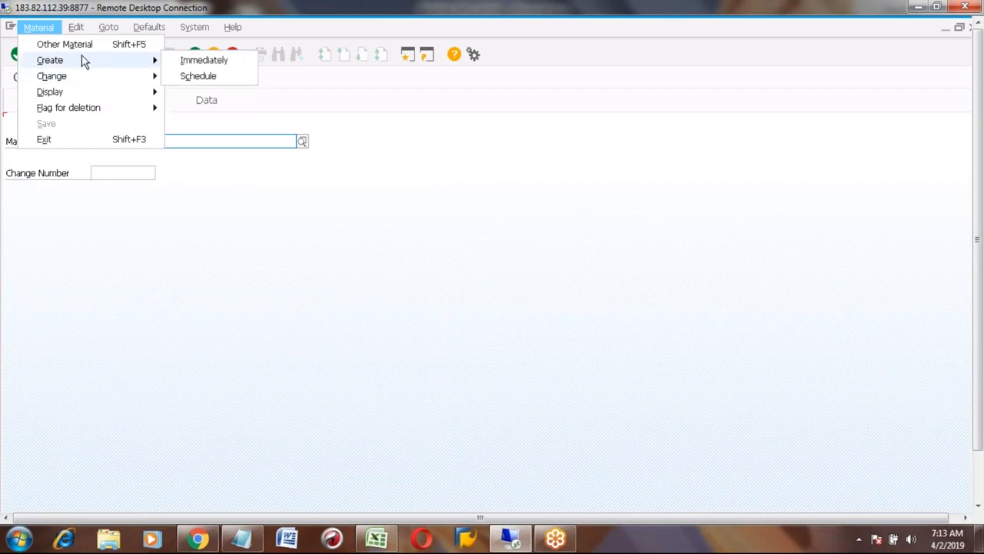
{"action": "left_click", "coordinate": [185, 67]}
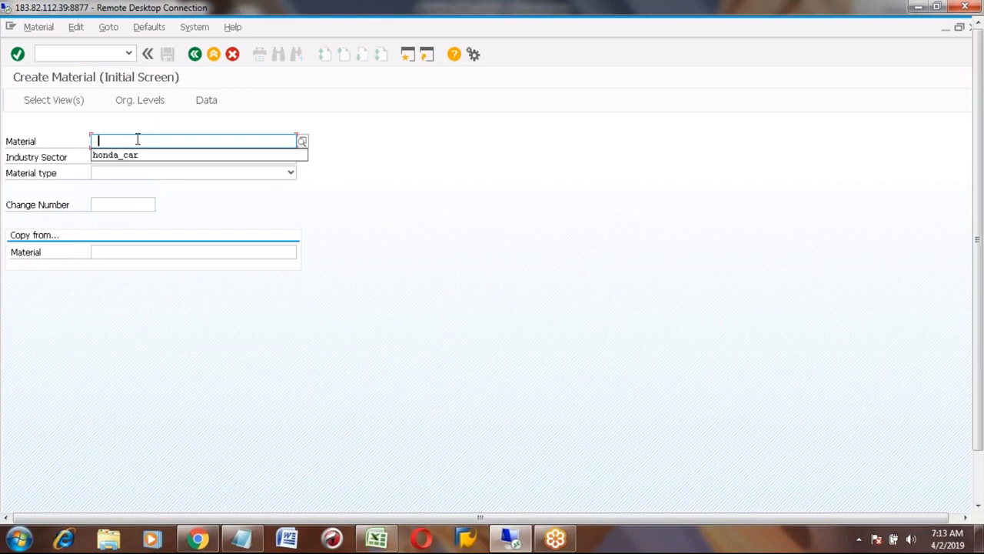
{"action": "key", "text": "Down"}
{"action": "key", "text": "Return"}
{"action": "key", "text": "Return"}
{"action": "key", "text": "Return"}
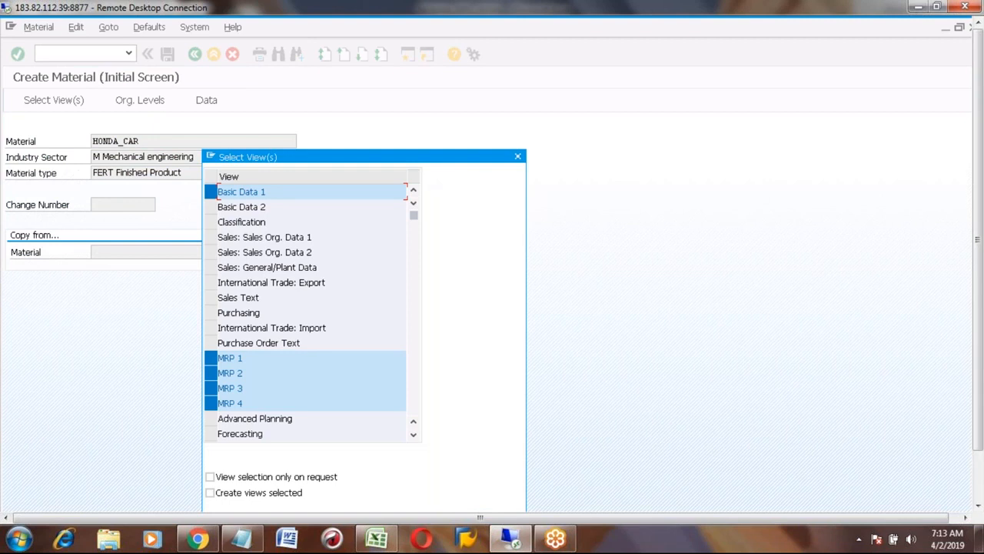
Confirm the view selection including Accounting 1, Accounting 2, Costing 1 and Costing 2, and set the plant to A100.
{"action": "left_click", "coordinate": [413, 437]}
{"action": "left_click", "coordinate": [414, 437]}
{"action": "left_click", "coordinate": [413, 436]}
{"action": "left_click", "coordinate": [413, 436]}
{"action": "left_click", "coordinate": [414, 437]}
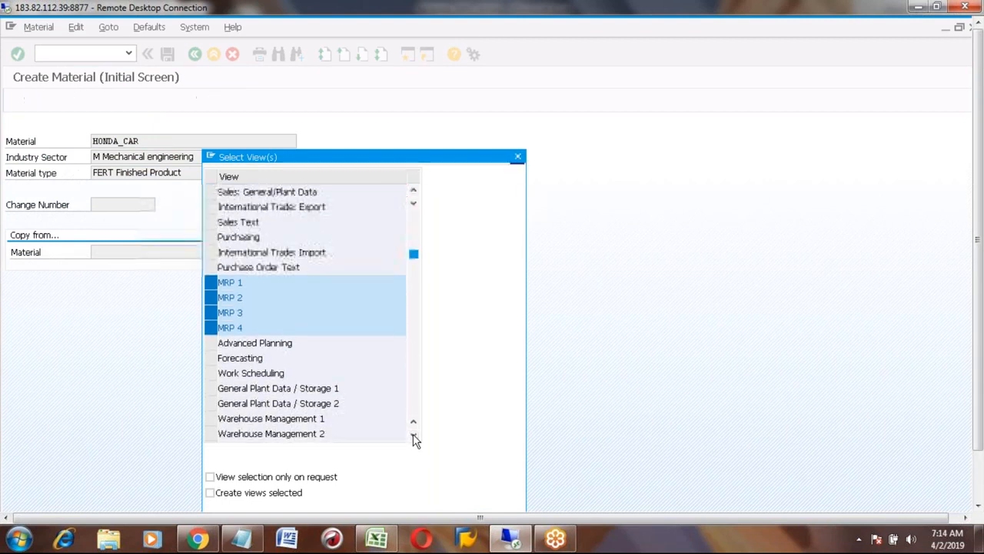
{"action": "left_click", "coordinate": [413, 436]}
{"action": "left_click", "coordinate": [414, 436]}
{"action": "left_click", "coordinate": [414, 436]}
{"action": "left_click", "coordinate": [414, 437]}
{"action": "left_click", "coordinate": [414, 437]}
{"action": "left_click", "coordinate": [413, 437]}
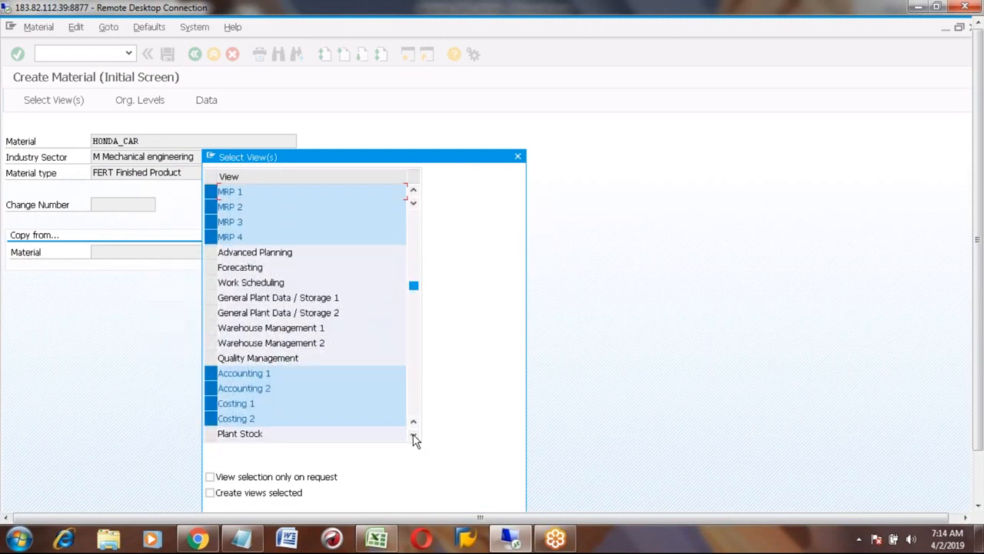
{"action": "left_click", "coordinate": [414, 437]}
{"action": "left_click", "coordinate": [414, 436]}
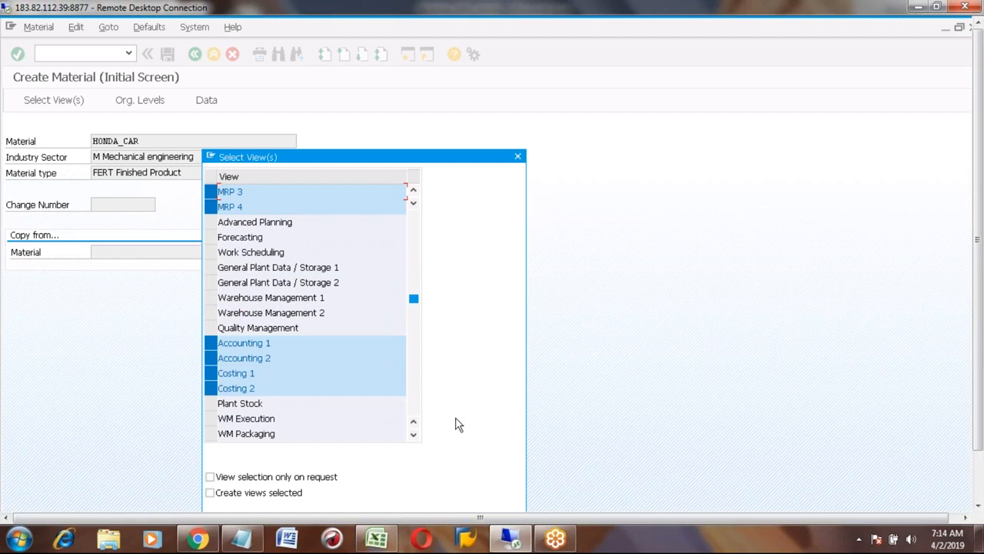
{"action": "left_click", "coordinate": [980, 484]}
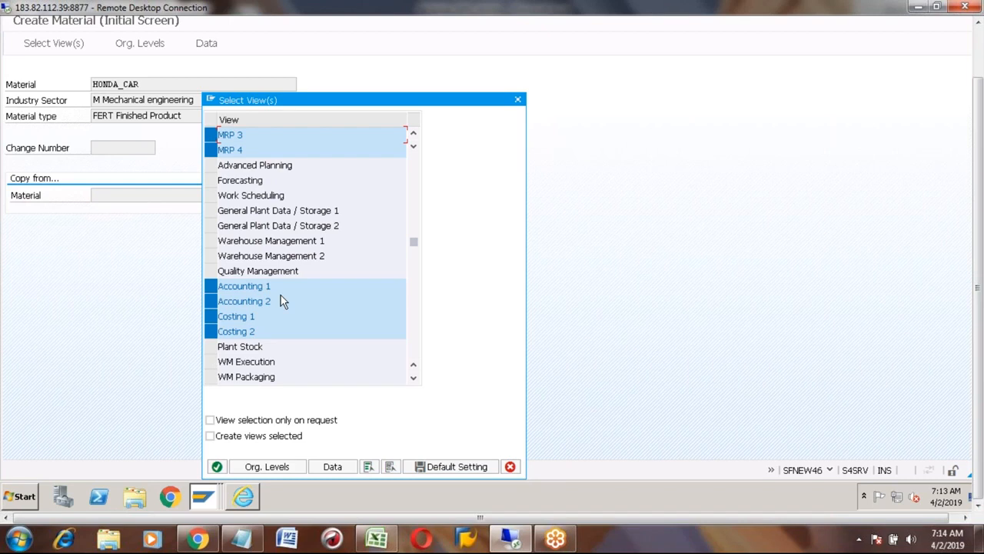
{"action": "key", "text": "Return"}
{"action": "type", "text": "A100"}
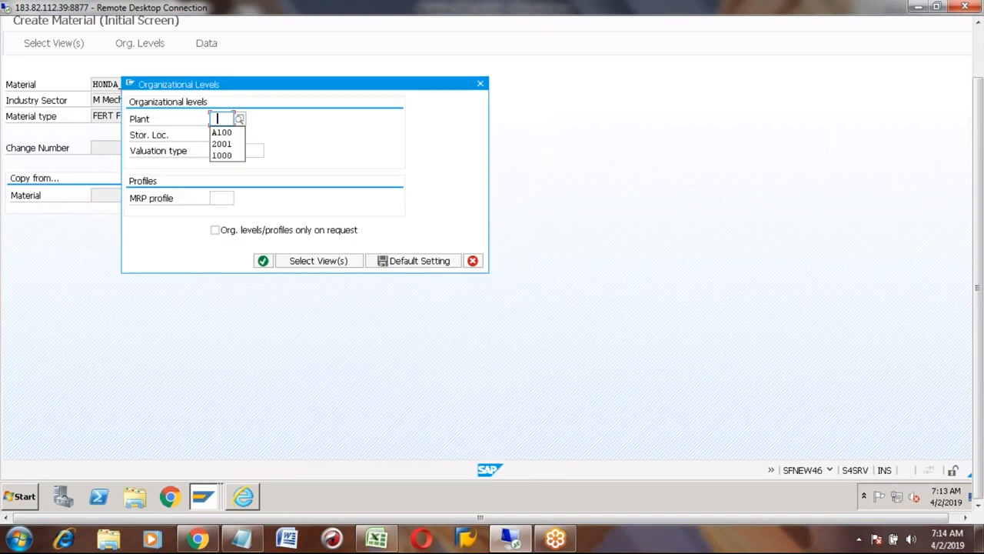
{"action": "key", "text": "Return"}
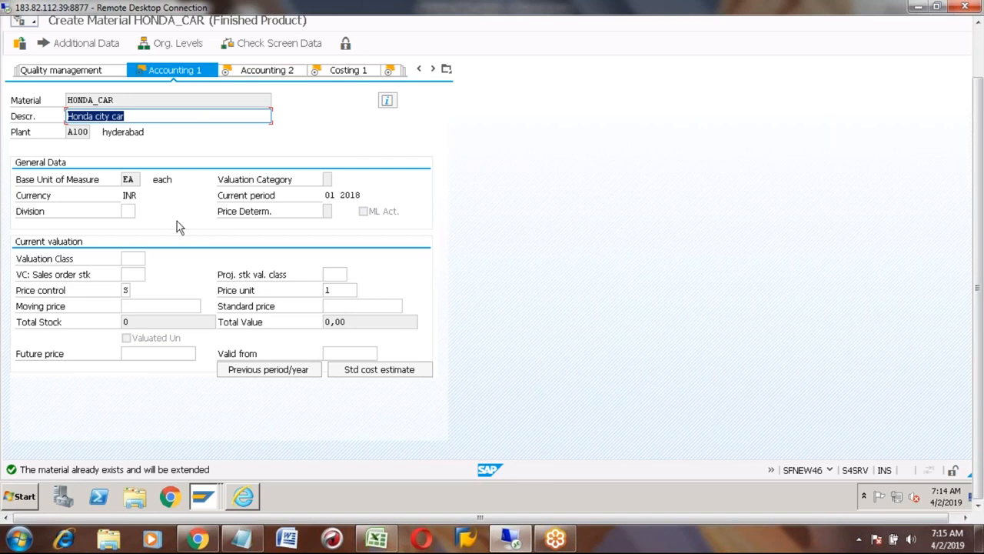
Set the valuation class in Accounting 1 to 7920 (Finished Goods) from the list of possible values.
{"action": "left_click", "coordinate": [133, 259]}
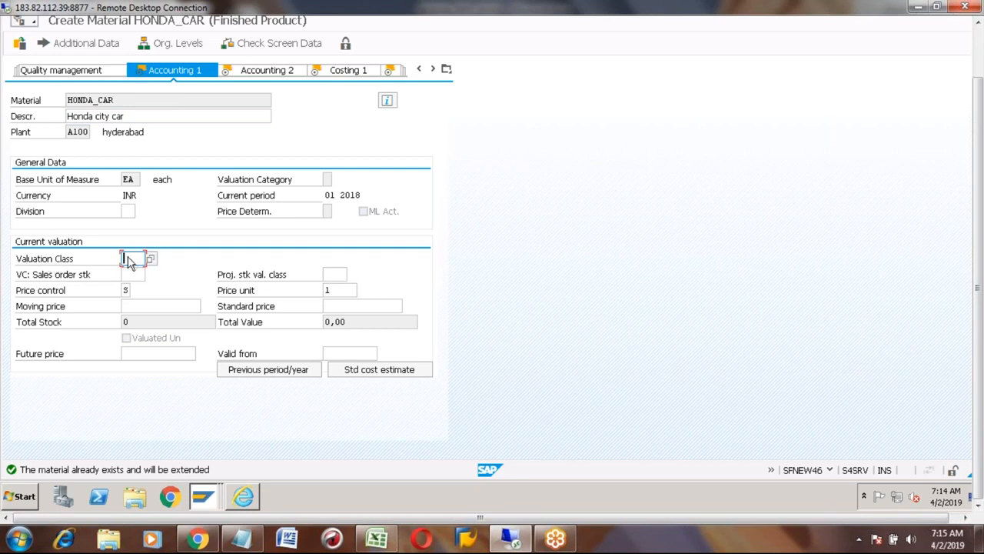
{"action": "left_click", "coordinate": [151, 258]}
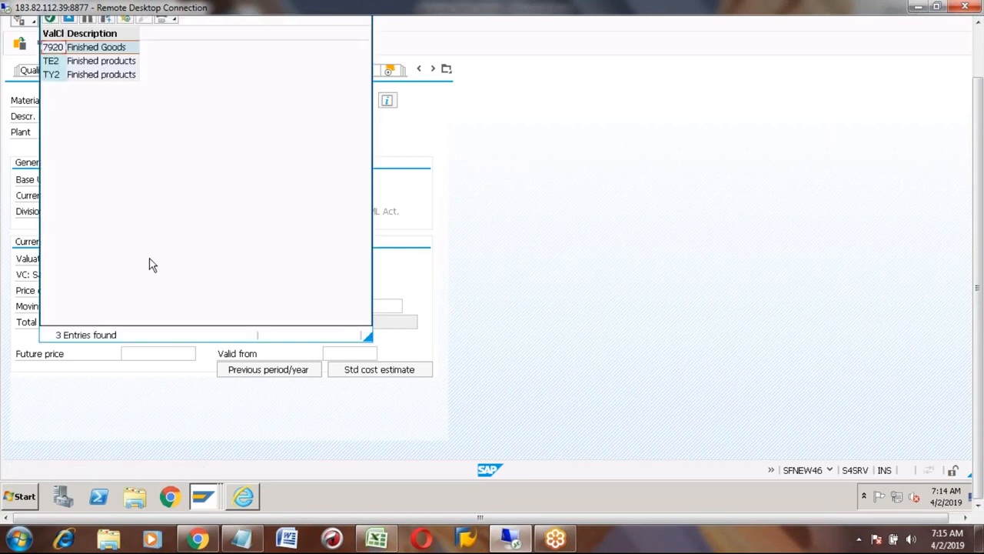
{"action": "double_click", "coordinate": [59, 51]}
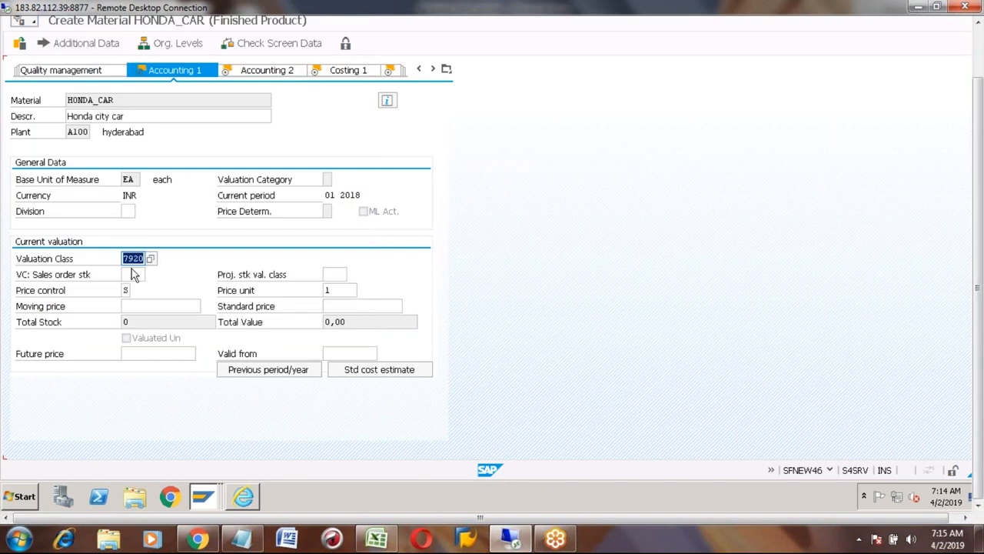
Compare the standard price and moving average price options, and set the price control to S.
{"action": "left_click", "coordinate": [127, 290]}
{"action": "left_click", "coordinate": [137, 290]}
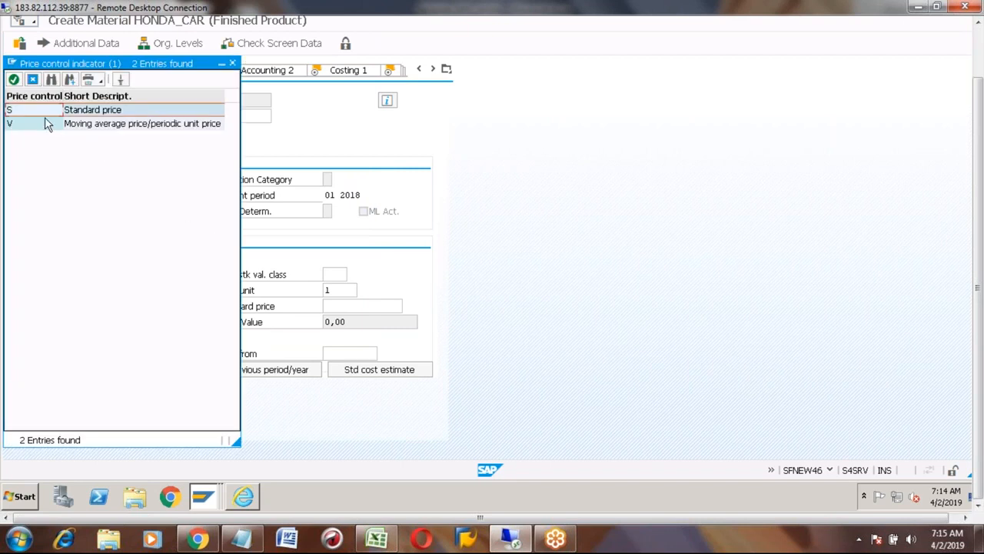
{"action": "left_click", "coordinate": [38, 125]}
{"action": "left_click", "coordinate": [25, 110]}
{"action": "left_click", "coordinate": [33, 127]}
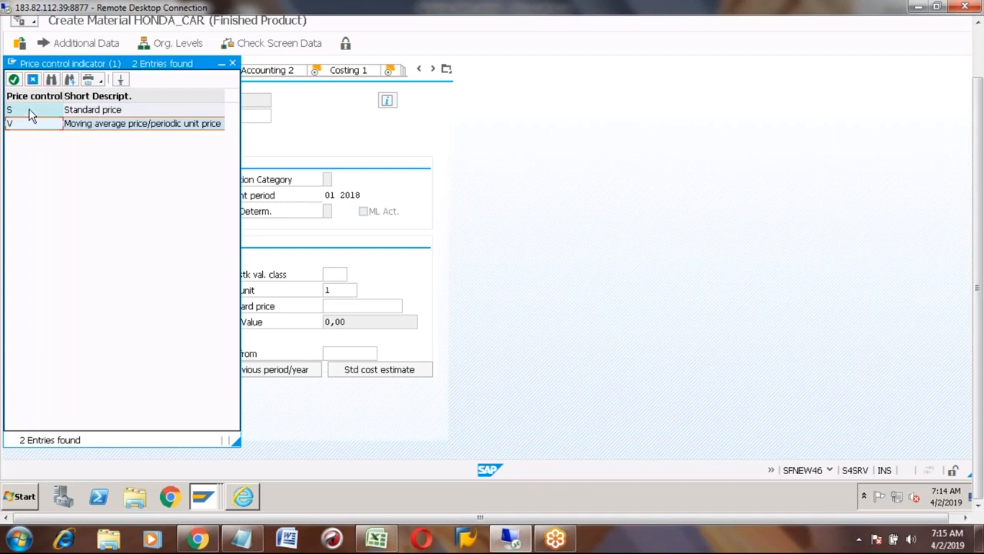
{"action": "left_click", "coordinate": [29, 109]}
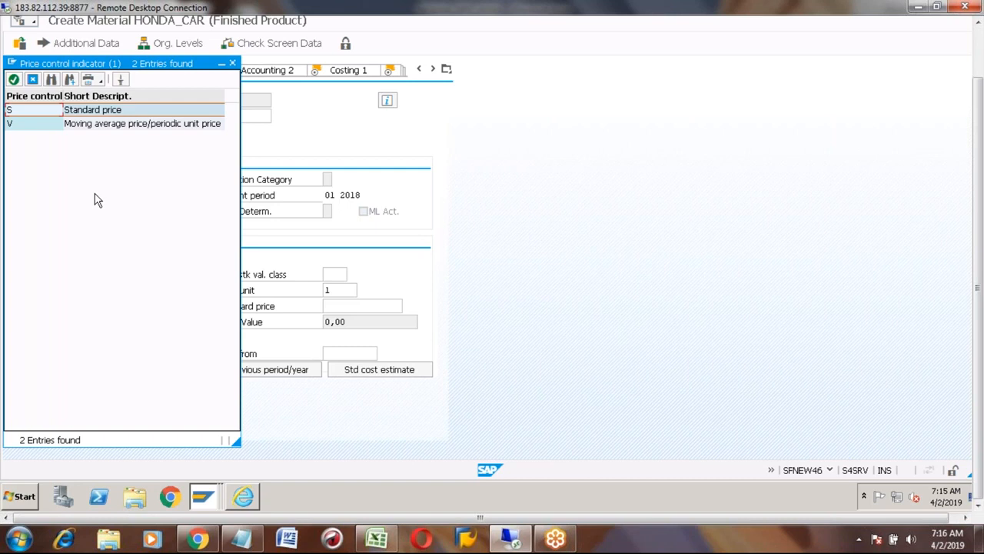
{"action": "double_click", "coordinate": [23, 114]}
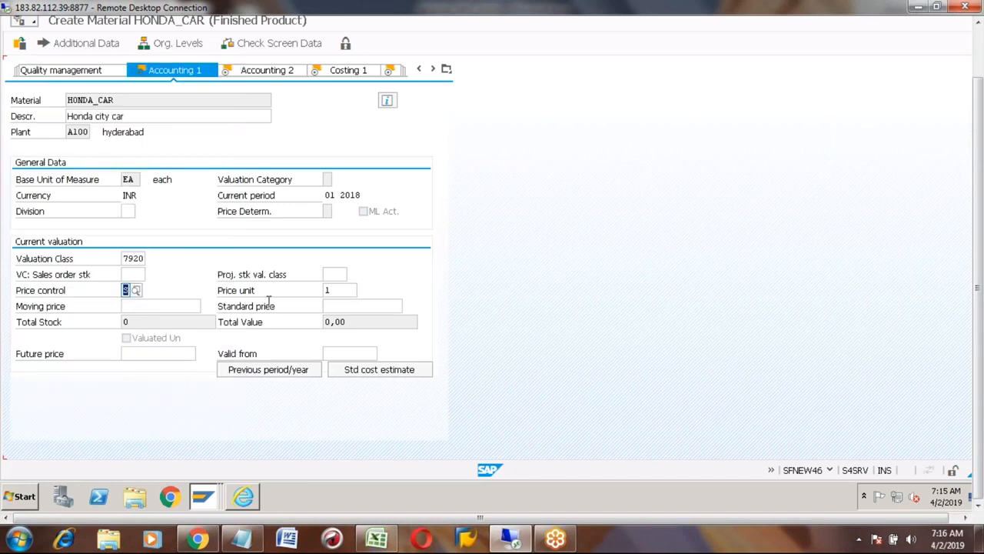
Enter a standard price of 100 for HONDA_CAR in the current valuation data.
{"action": "left_click", "coordinate": [337, 308]}
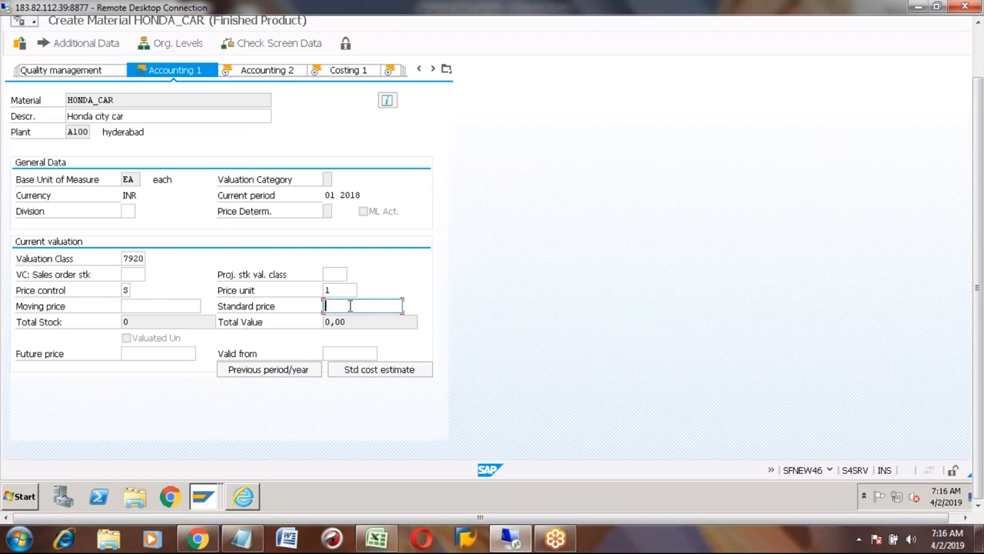
{"action": "type", "text": "100"}
{"action": "left_click", "coordinate": [136, 306]}
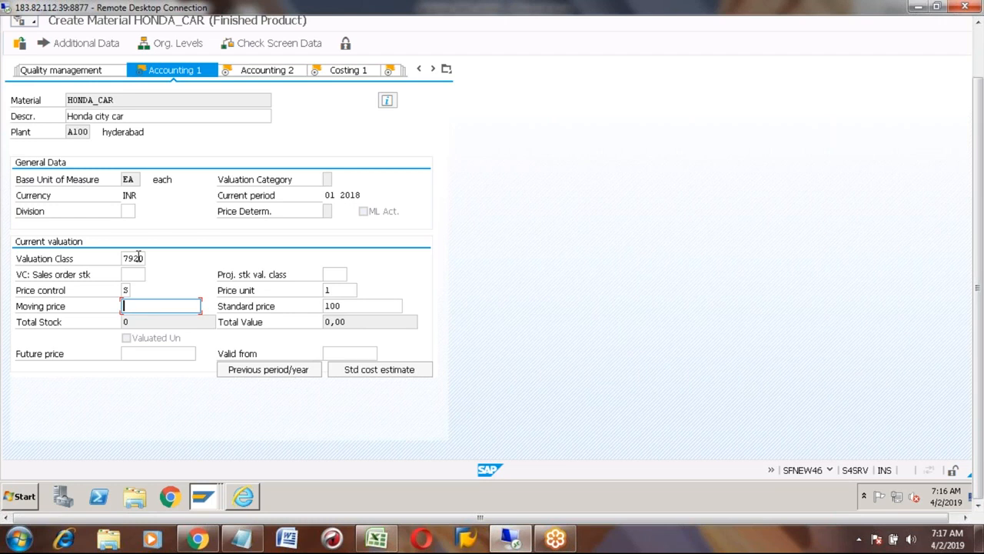
{"action": "left_click", "coordinate": [138, 258]}
{"action": "left_click", "coordinate": [349, 305]}
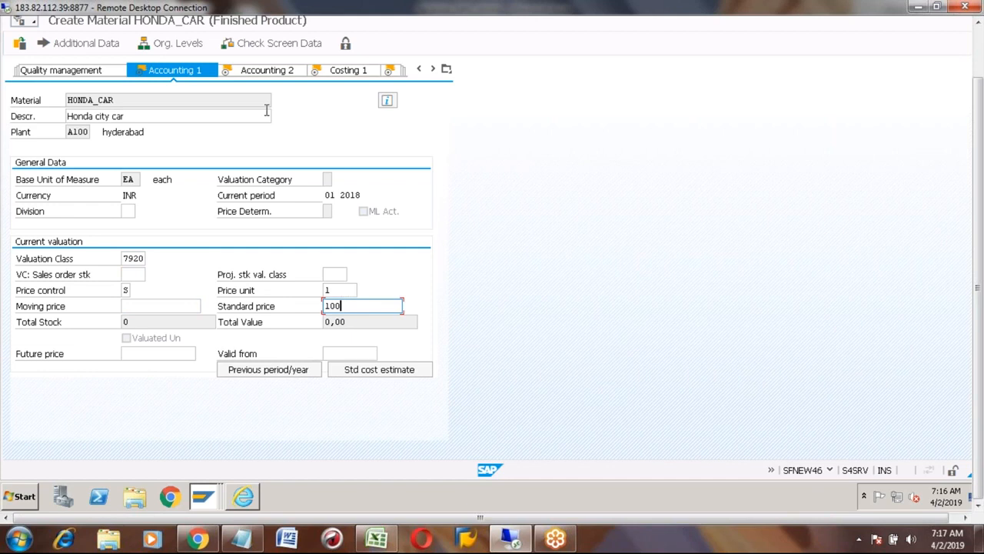
Look through the Accounting 2, Costing 1 and Costing 2 views of HONDA_CAR.
{"action": "left_click", "coordinate": [258, 75]}
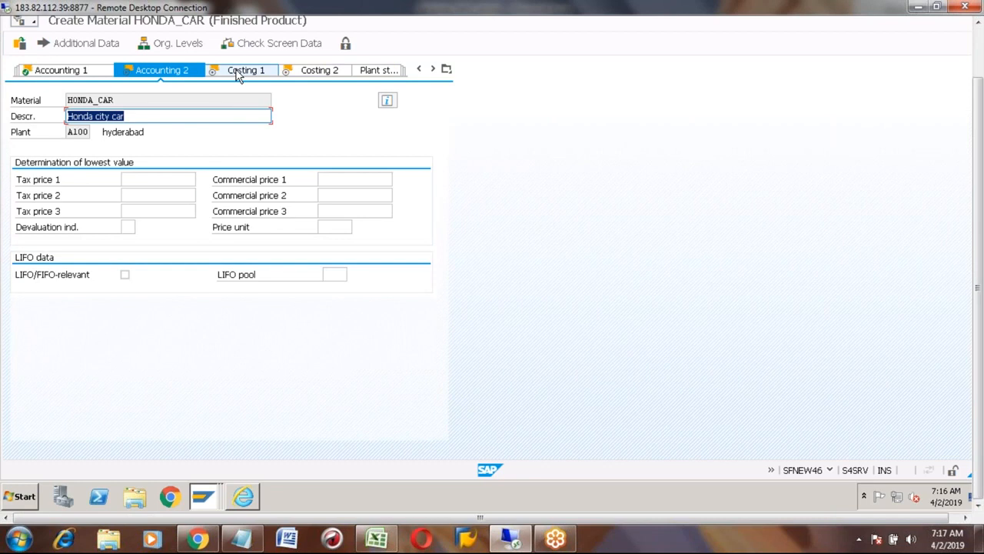
{"action": "left_click", "coordinate": [238, 75]}
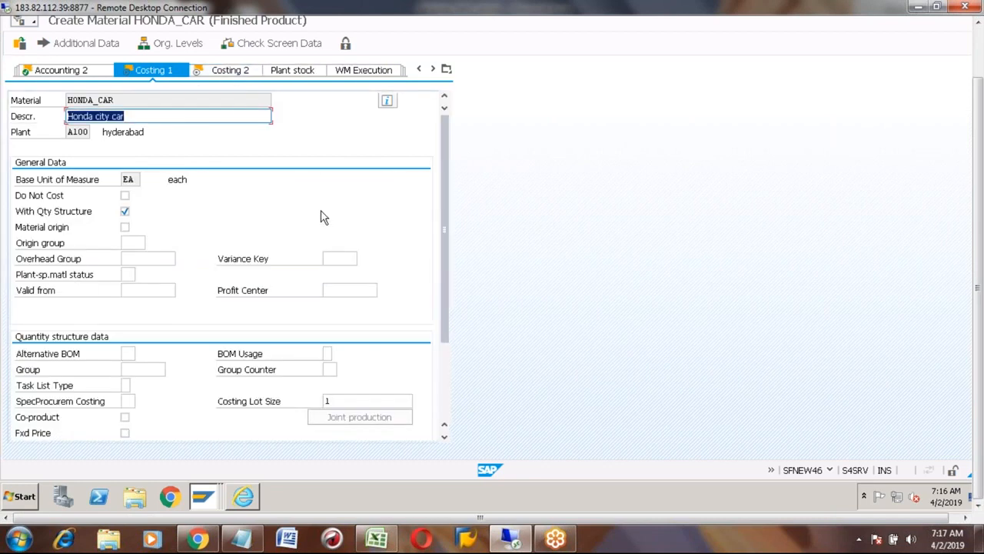
{"action": "left_click", "coordinate": [225, 75]}
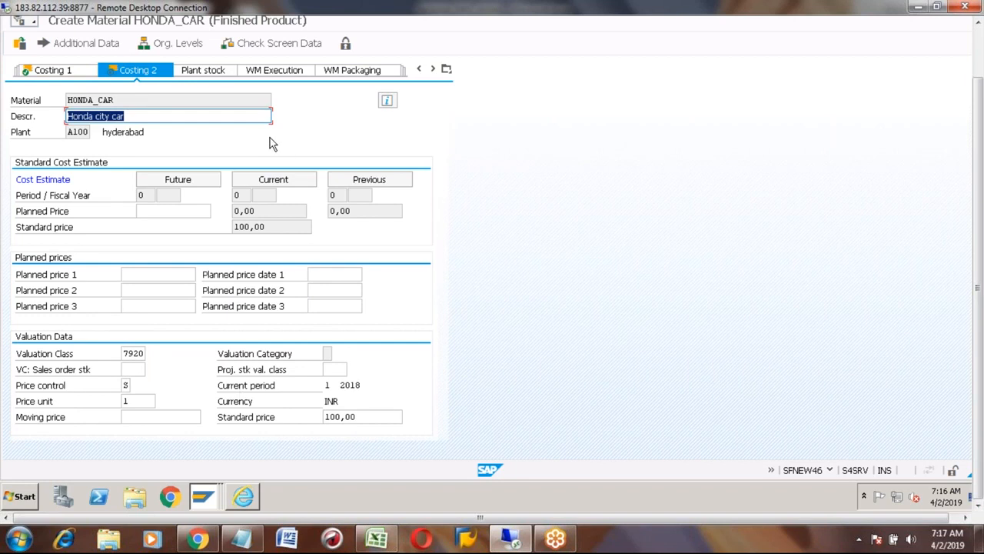
Review the profit center field in Costing 1 and the previous and current cost estimate prices in Costing 2.
{"action": "left_click", "coordinate": [74, 71]}
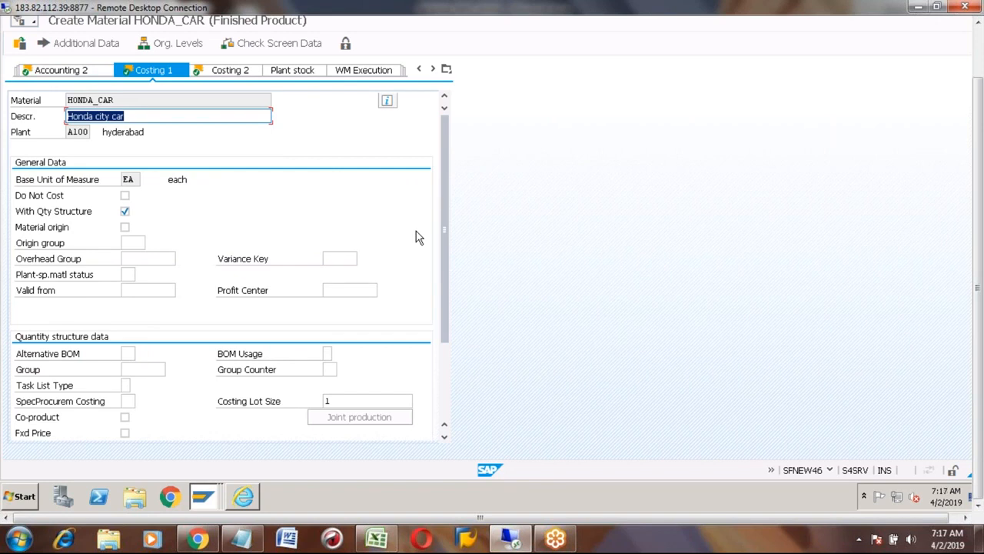
{"action": "left_click", "coordinate": [343, 290]}
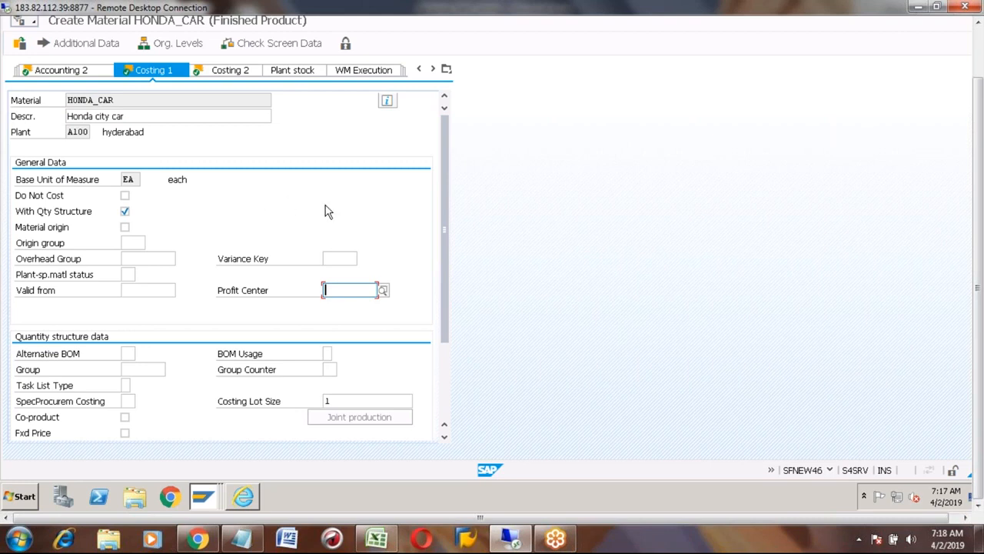
{"action": "left_click", "coordinate": [216, 71]}
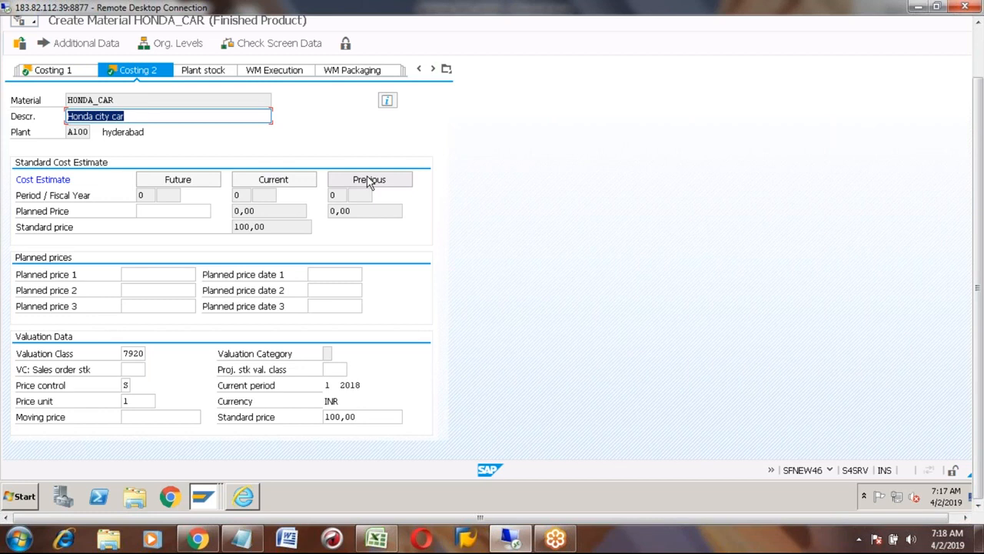
{"action": "left_click", "coordinate": [352, 211]}
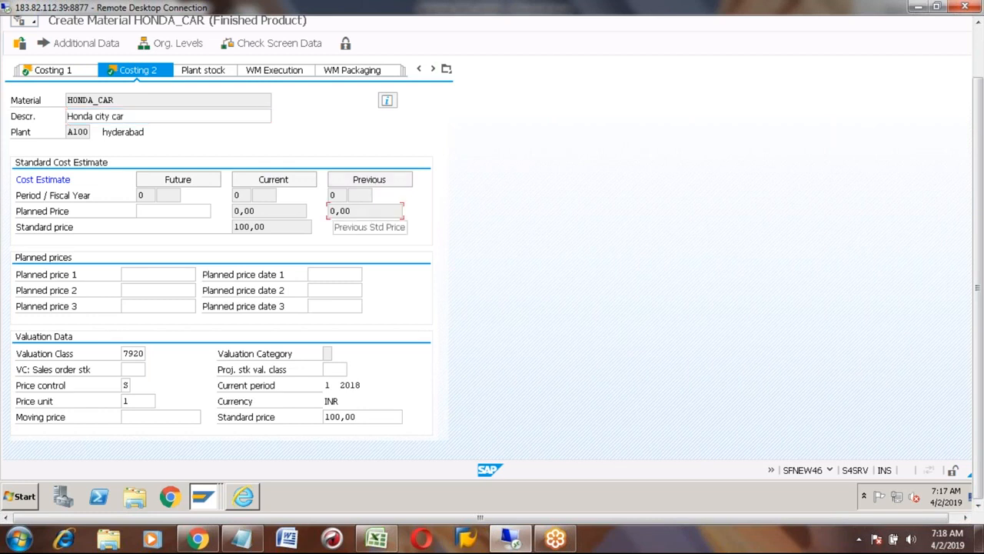
{"action": "left_click", "coordinate": [258, 229]}
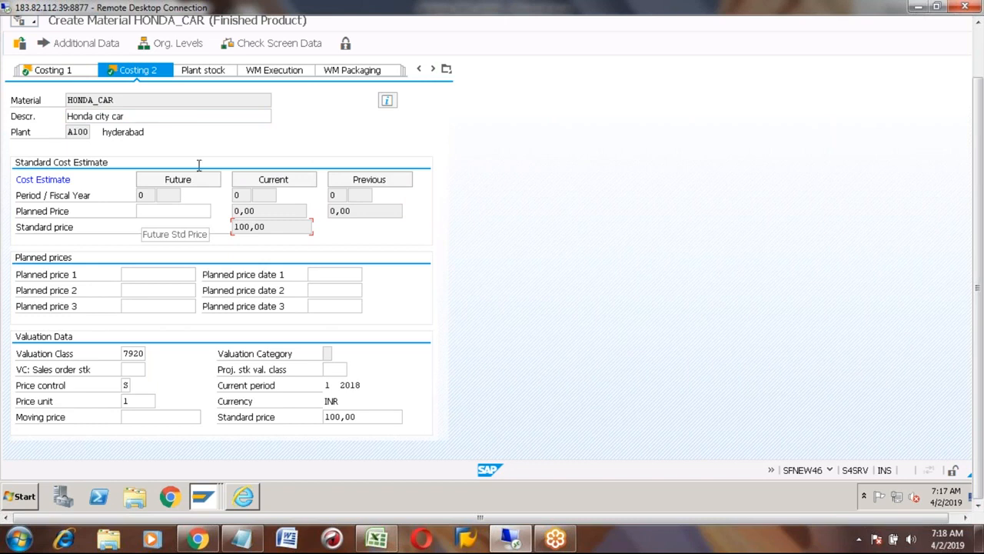
Save the HONDA_CAR material data and start changing the material immediately.
{"action": "left_click", "coordinate": [979, 51]}
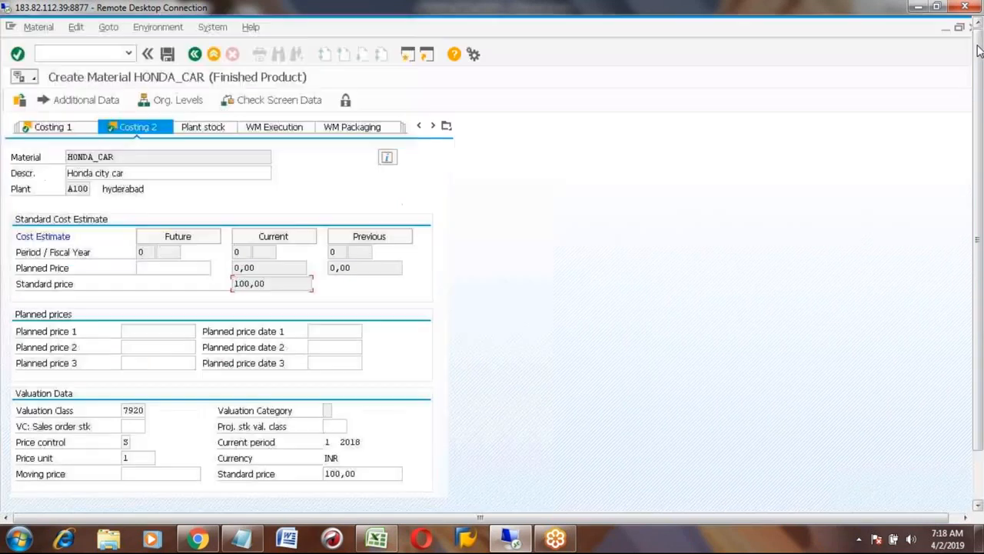
{"action": "left_click", "coordinate": [167, 53]}
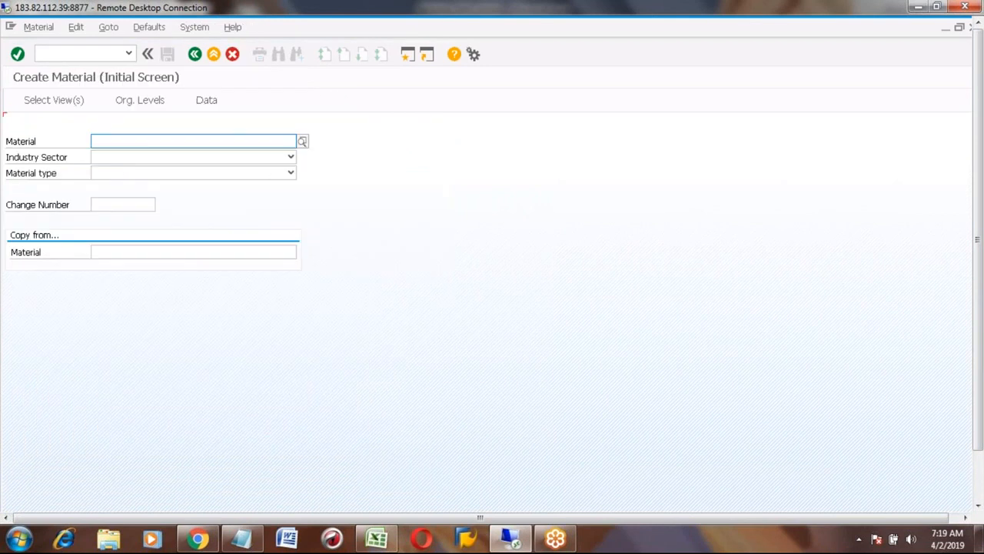
{"action": "left_click", "coordinate": [43, 28]}
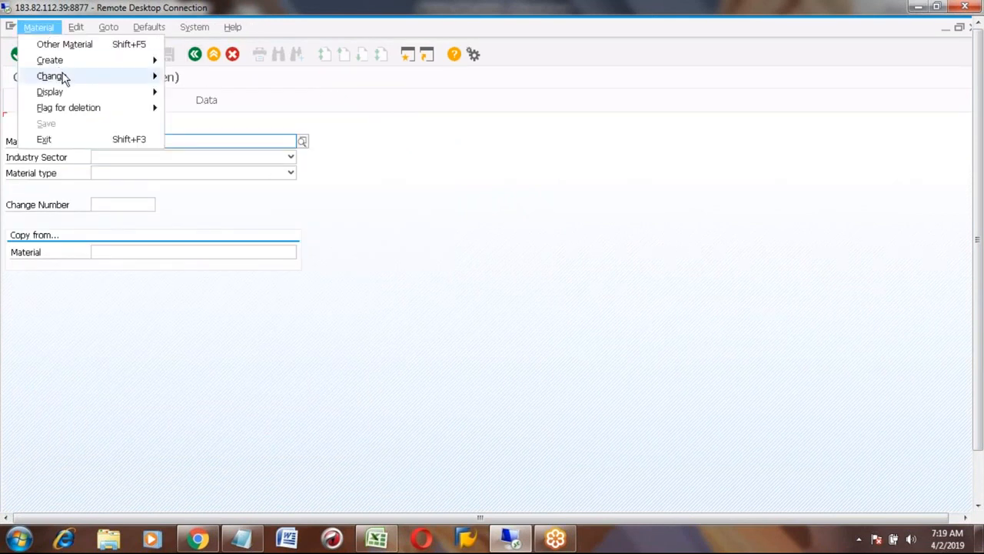
{"action": "left_click", "coordinate": [424, 151]}
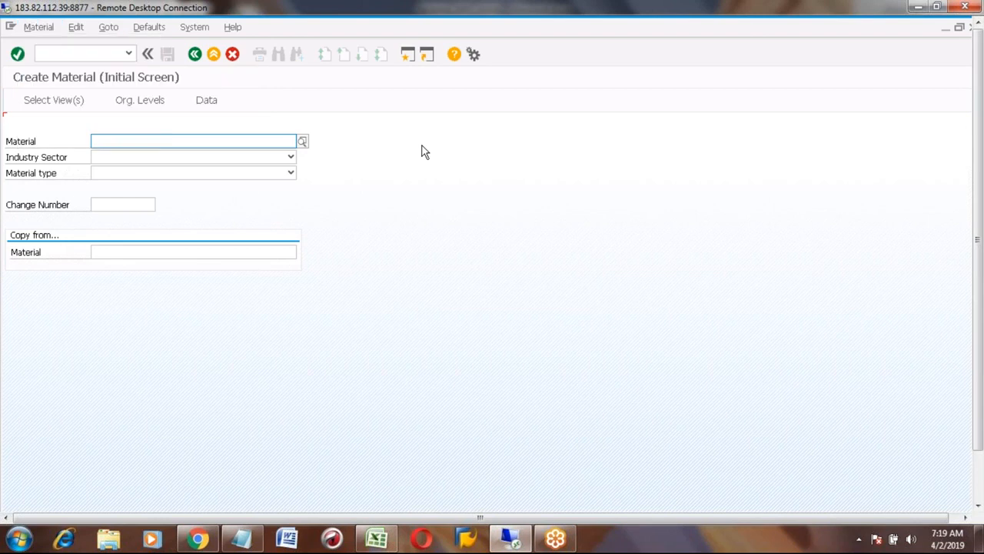
{"action": "left_click", "coordinate": [46, 28]}
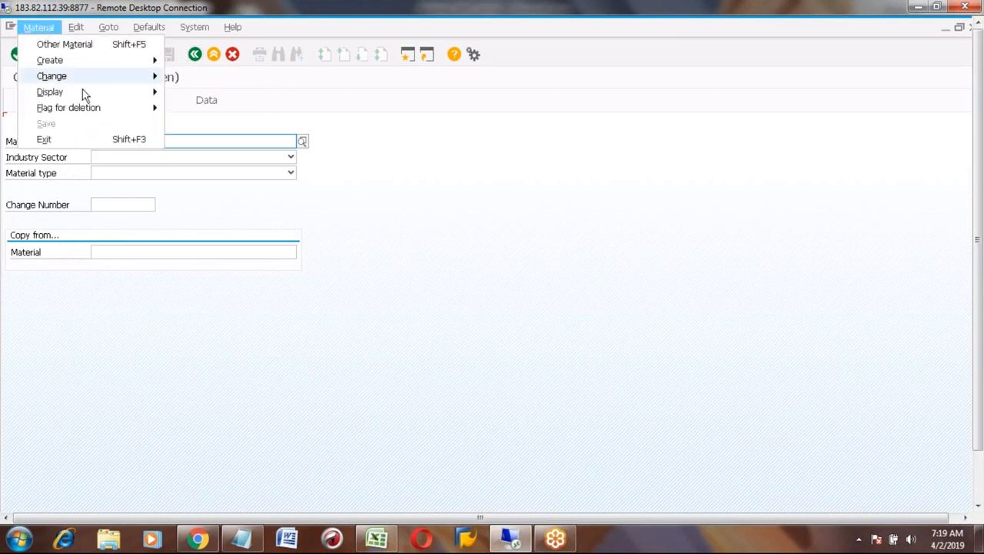
{"action": "mouse_move", "coordinate": [98, 75]}
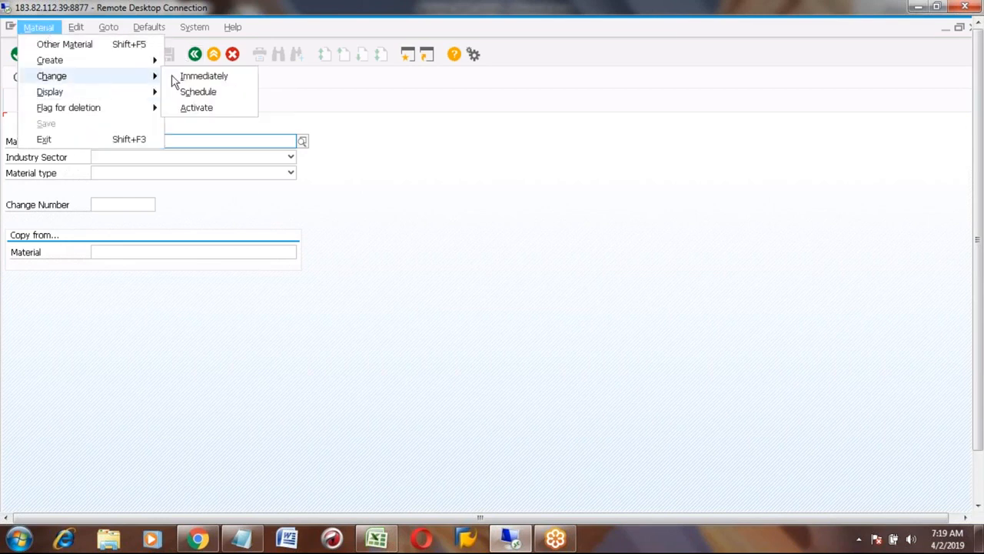
{"action": "left_click", "coordinate": [191, 79]}
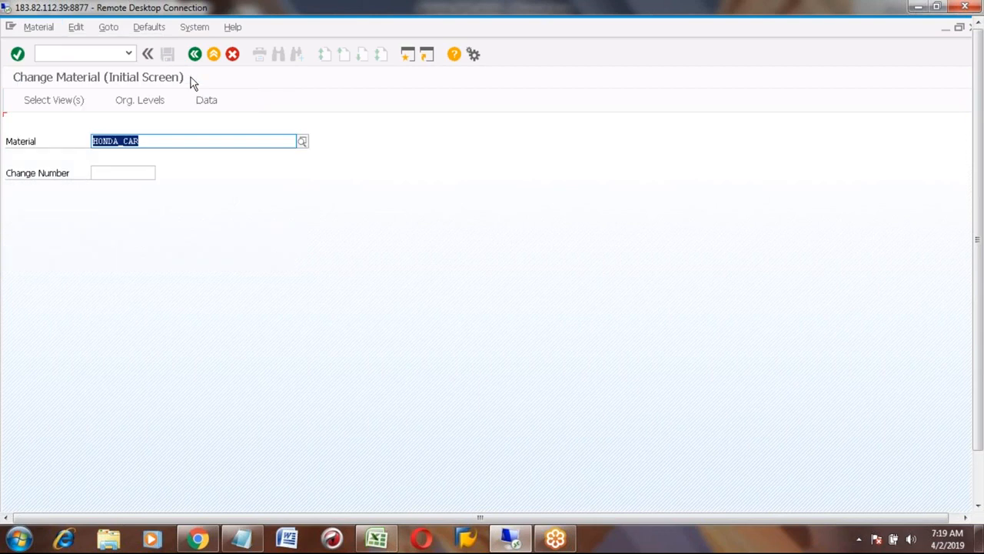
Clear the default view selection for HONDA_CAR and choose only the Work Scheduling and Accounting 1 views.
{"action": "key", "text": "Return"}
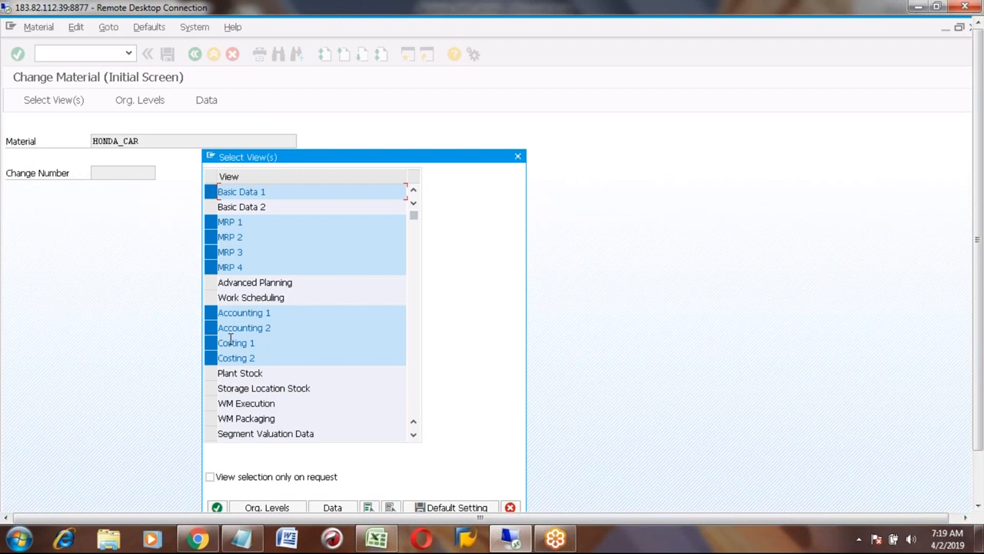
{"action": "left_click", "coordinate": [211, 297]}
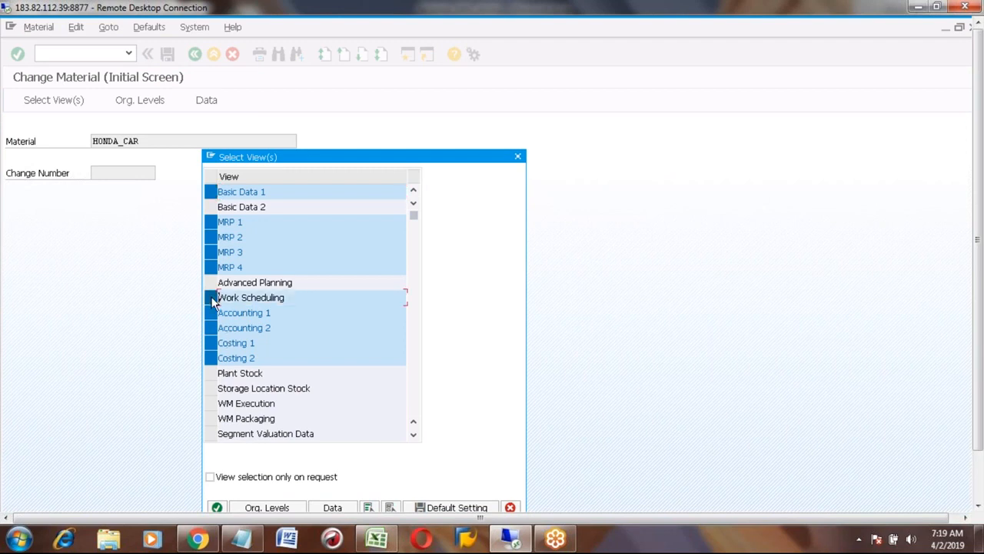
{"action": "left_click", "coordinate": [369, 507]}
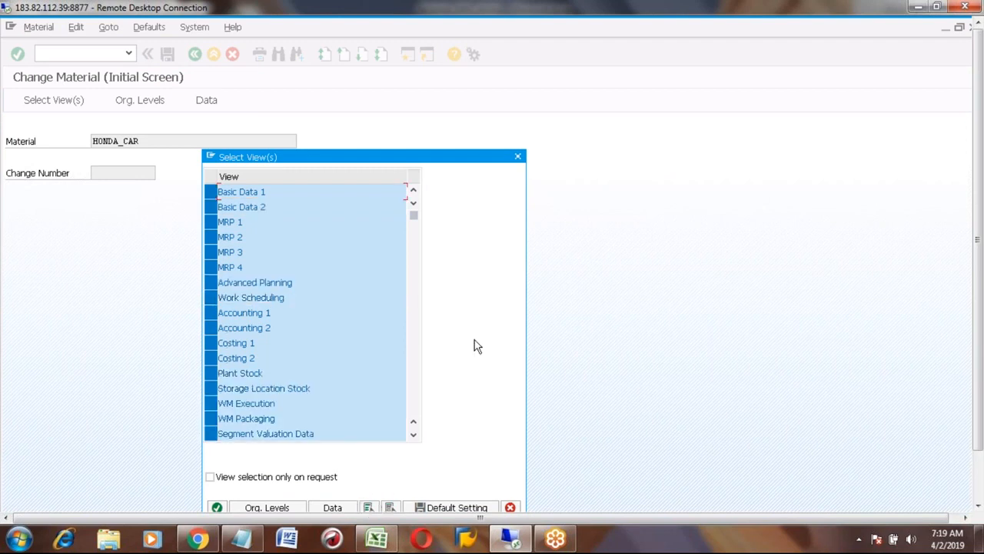
{"action": "left_click", "coordinate": [390, 507]}
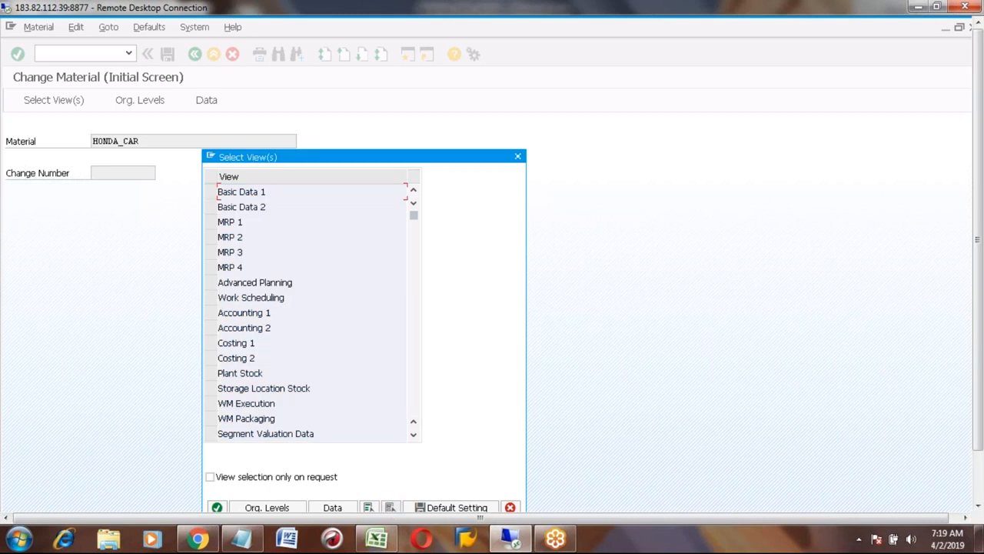
{"action": "left_click", "coordinate": [210, 297]}
{"action": "left_click", "coordinate": [209, 315]}
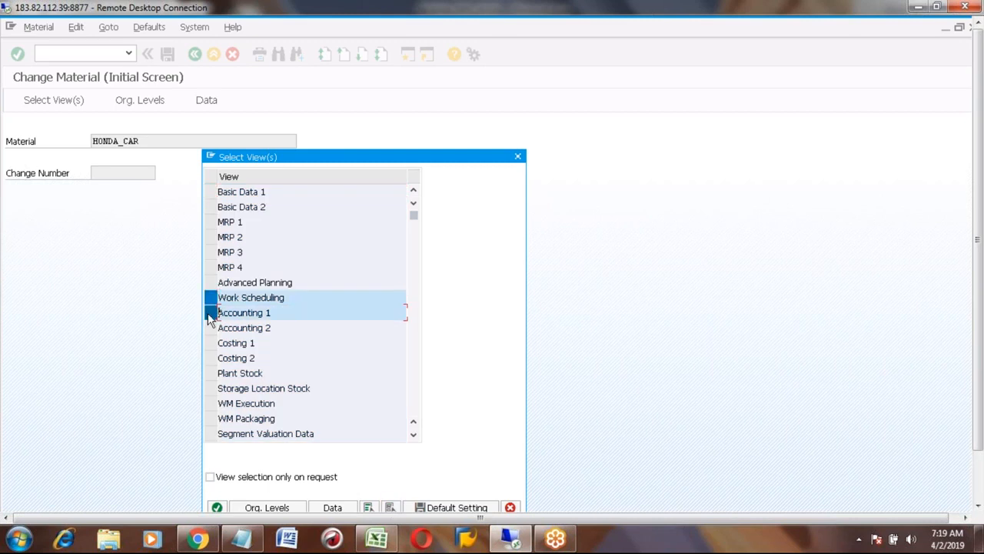
{"action": "key", "text": "Return"}
Open the selected views for plant A100, storing that plant as the default organizational level.
{"action": "type", "text": "a100"}
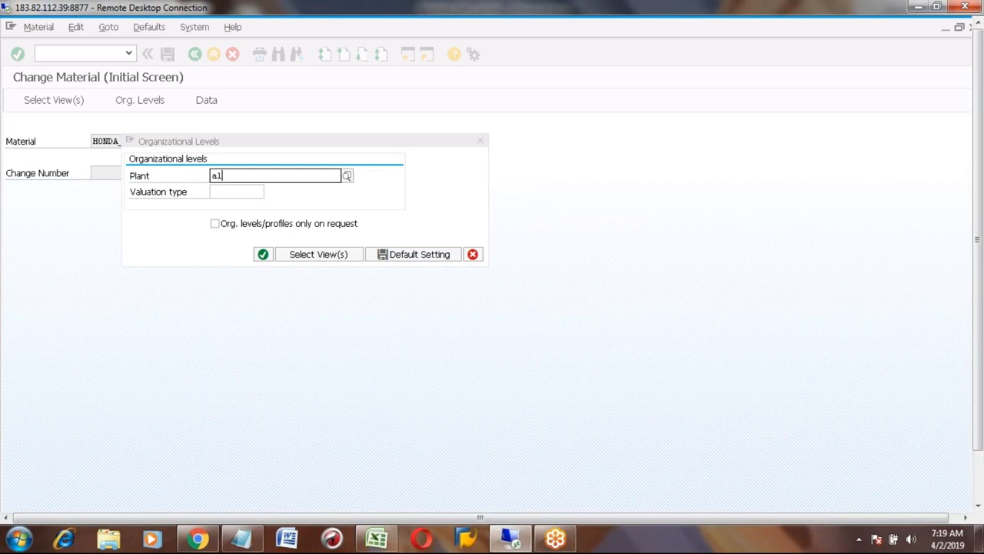
{"action": "left_click", "coordinate": [227, 203]}
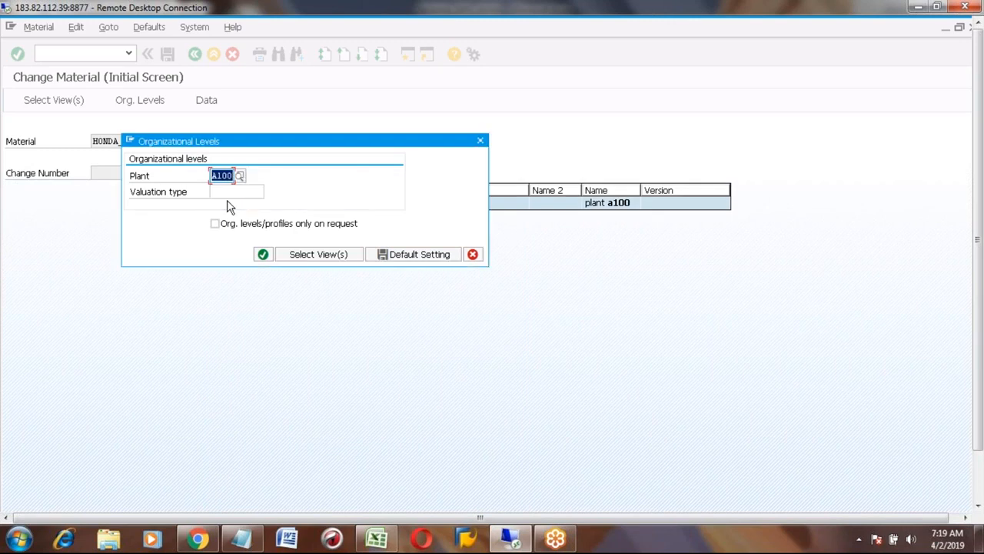
{"action": "left_click", "coordinate": [405, 258]}
{"action": "left_click", "coordinate": [264, 255]}
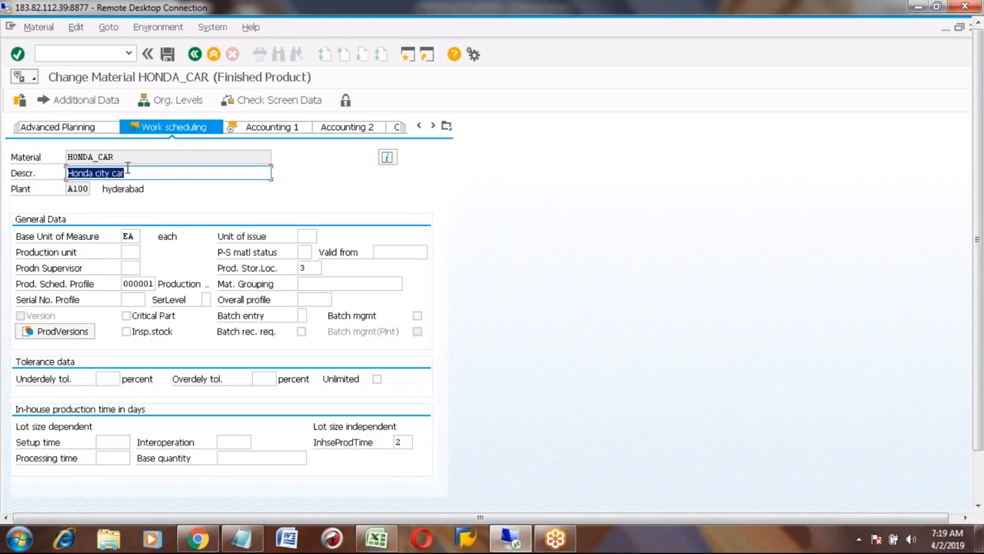
Set the overdelivery tolerance to 10 percent in the work scheduling data of HONDA_CAR.
{"action": "left_click", "coordinate": [140, 283]}
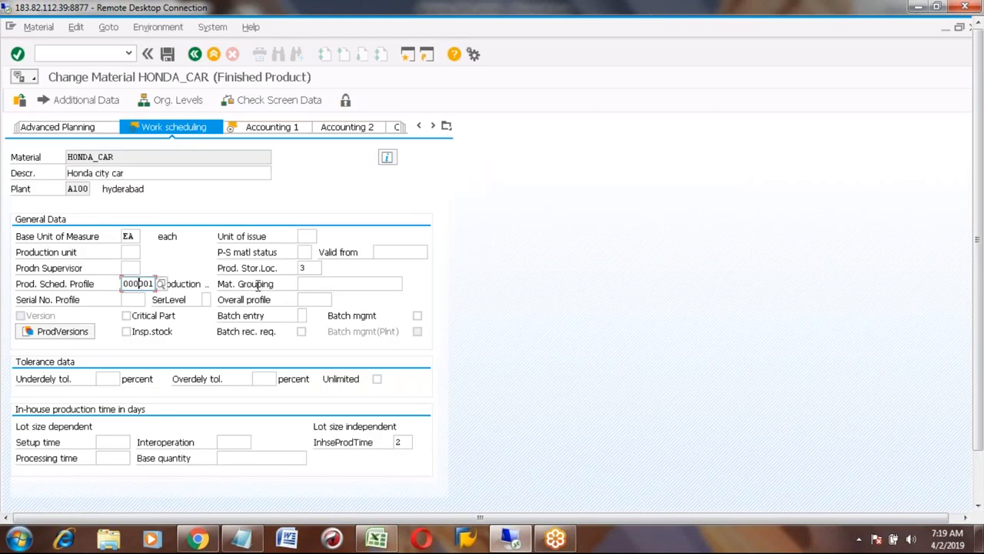
{"action": "left_click", "coordinate": [260, 378]}
{"action": "type", "text": "15"}
{"action": "key", "text": "BackSpace"}
{"action": "type", "text": "0"}
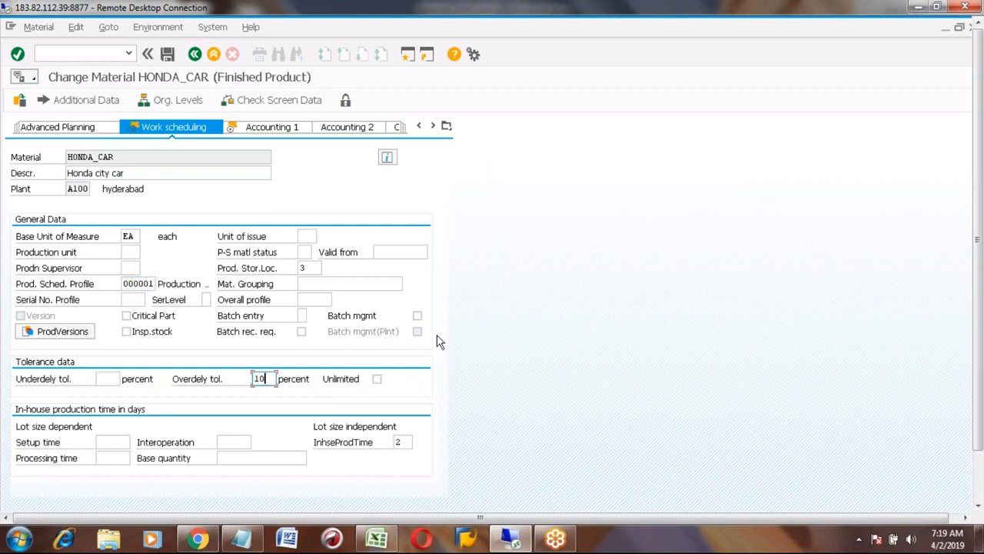
Check the standard price in Accounting 1, then switch to Excel and note transaction MR21 in cell G91.
{"action": "left_click", "coordinate": [271, 130]}
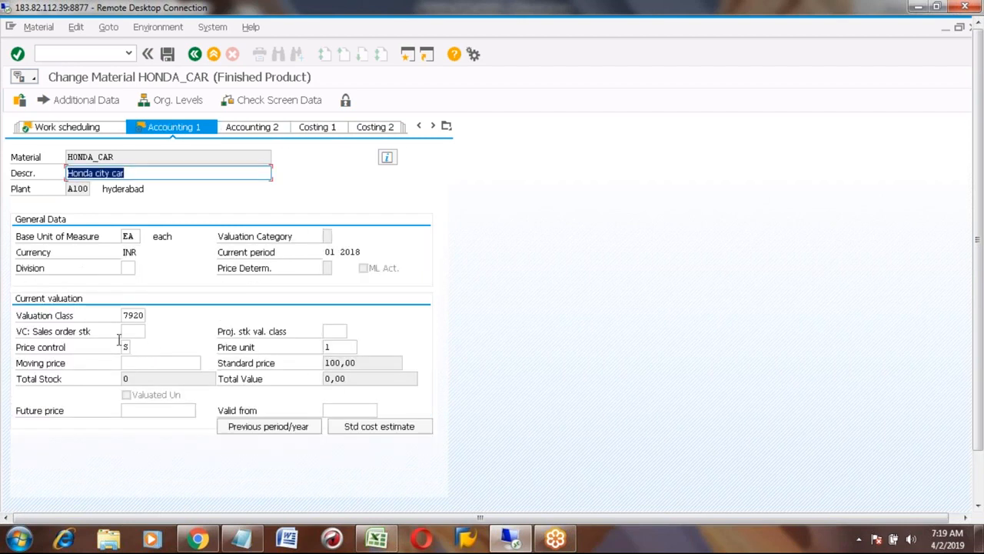
{"action": "left_click", "coordinate": [366, 363]}
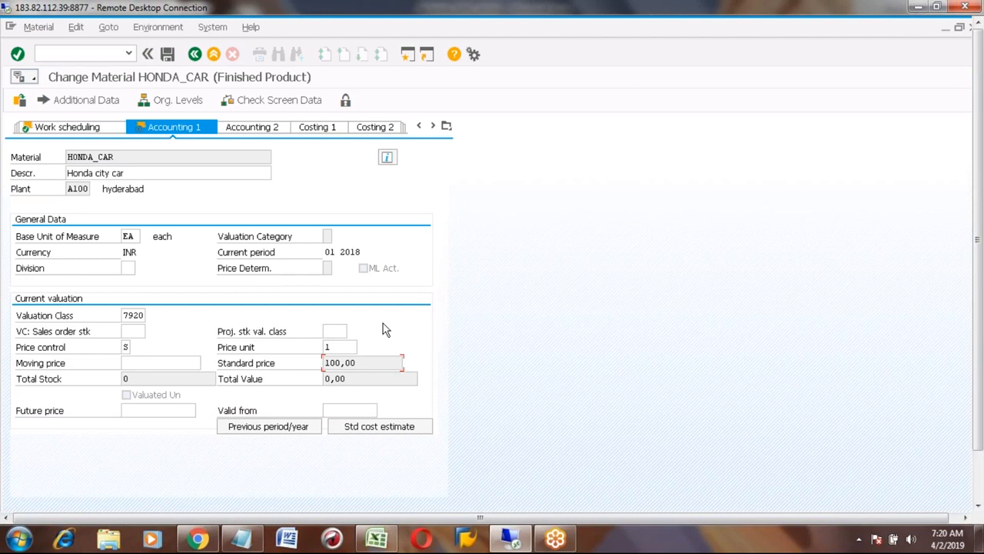
{"action": "left_click", "coordinate": [377, 538]}
{"action": "left_click", "coordinate": [376, 271]}
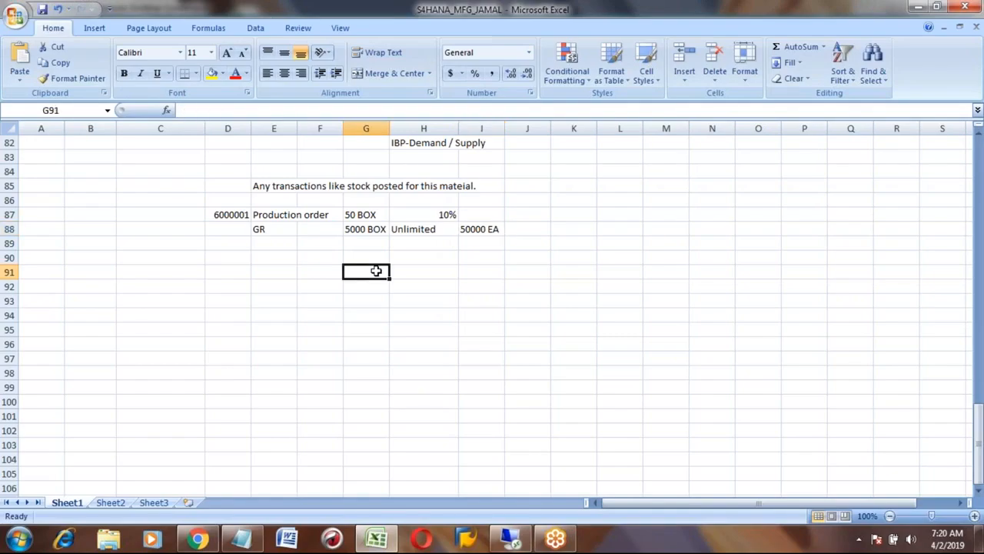
{"action": "type", "text": "MR21"}
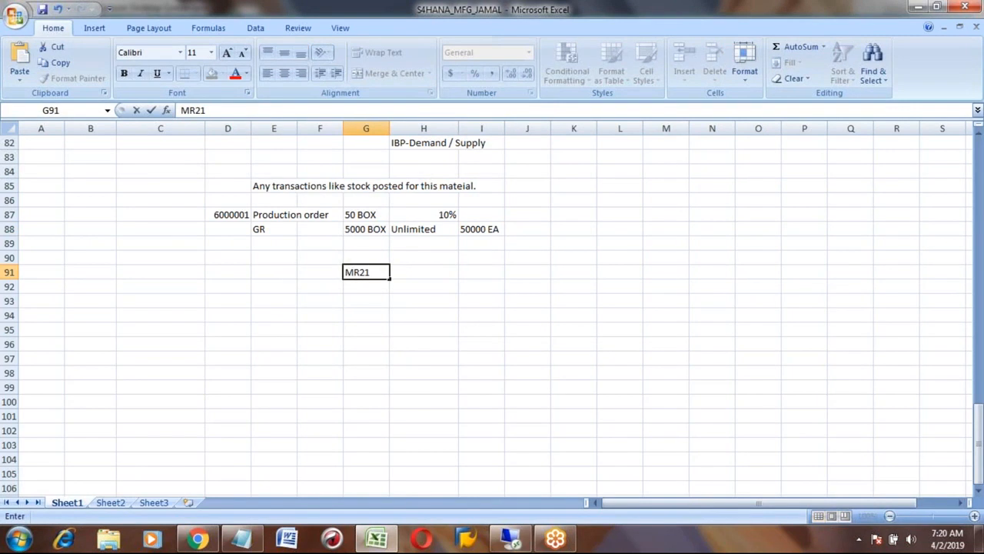
{"action": "key", "text": "Return"}
{"action": "key", "text": "Up"}
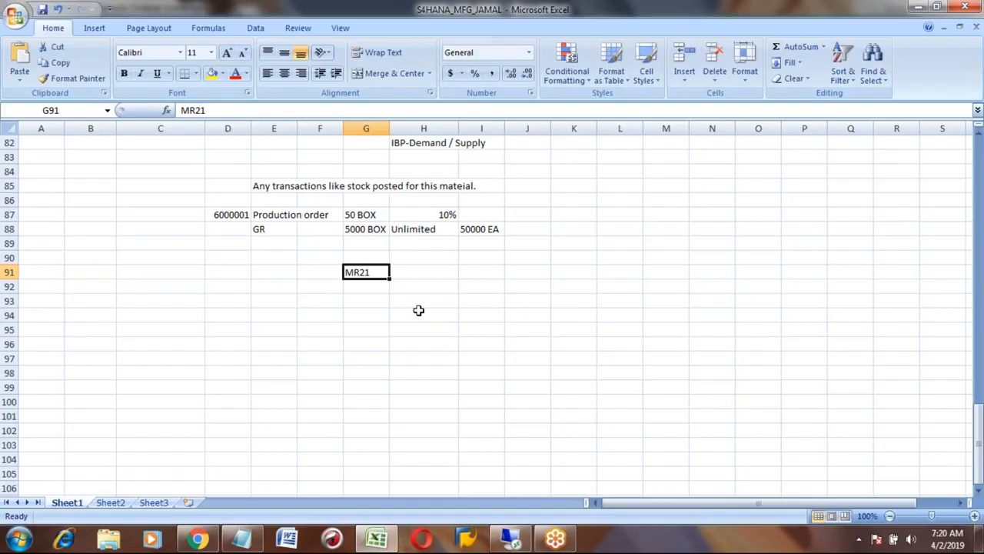
Switch back to SAP and look through the Accounting 2, Costing 1 and Costing 2 views, returning to Accounting 1.
{"action": "key", "text": "alt+Tab"}
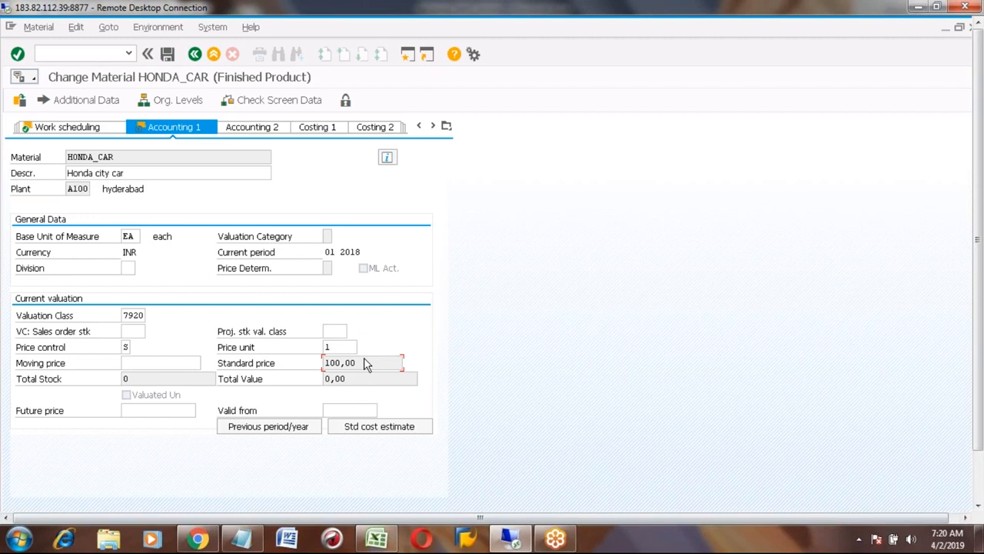
{"action": "left_click", "coordinate": [256, 130]}
{"action": "left_click", "coordinate": [238, 127]}
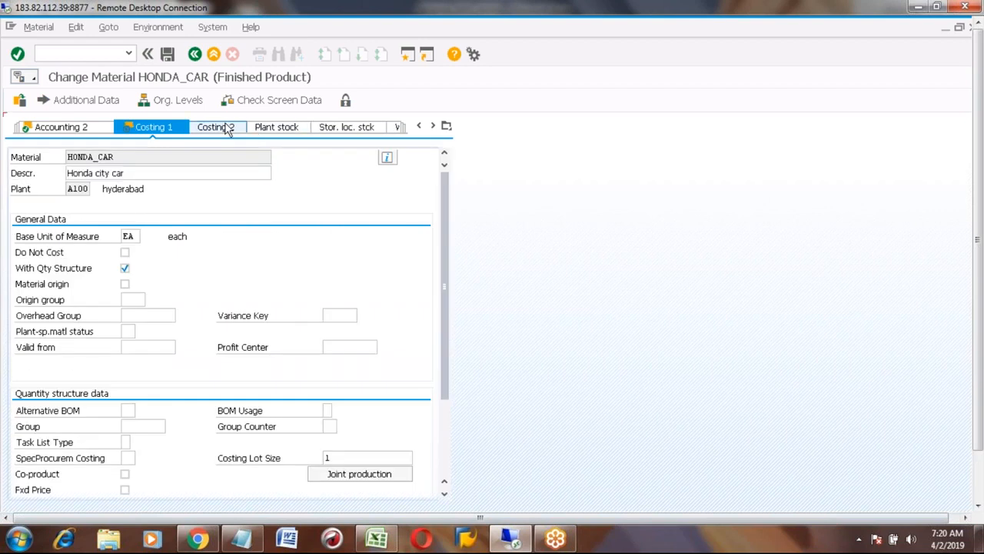
{"action": "left_click", "coordinate": [227, 129]}
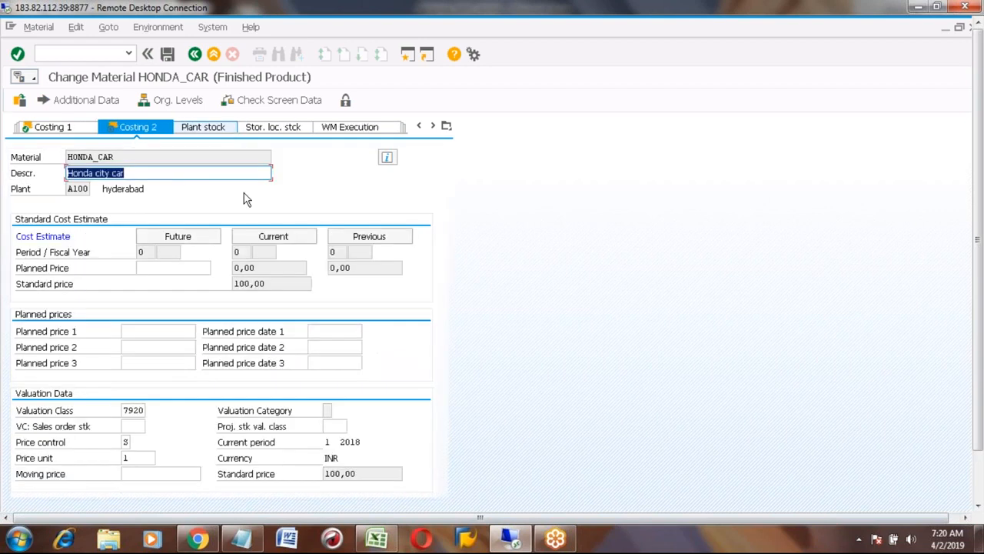
{"action": "left_click", "coordinate": [68, 135]}
{"action": "left_click", "coordinate": [68, 135]}
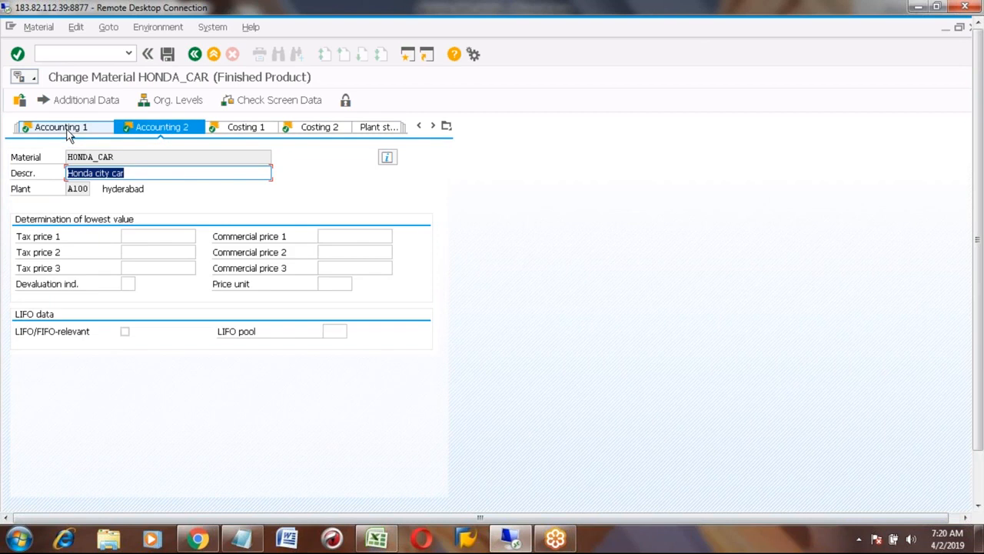
{"action": "left_click", "coordinate": [67, 135]}
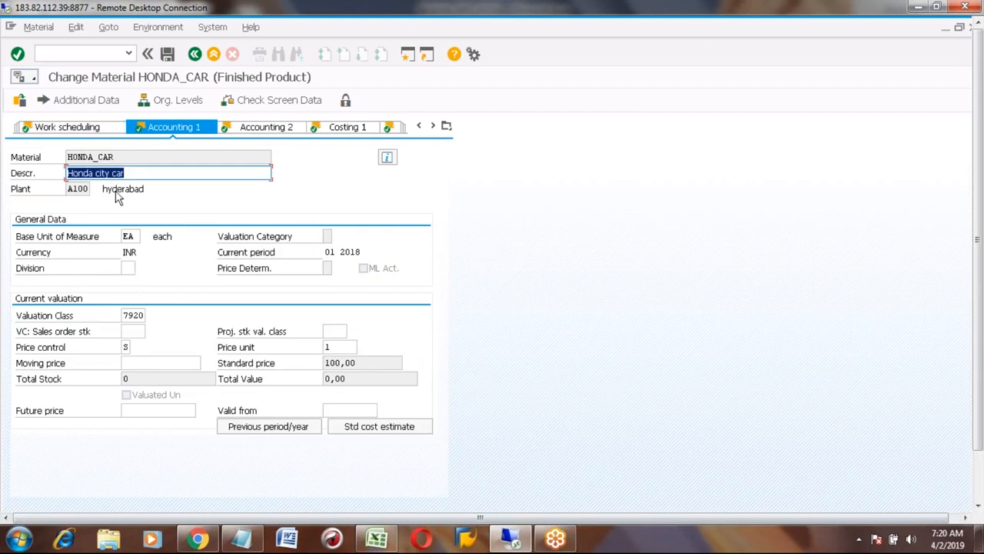
Go to the work scheduling data of HONDA_CAR, then open the units of measure in its additional data.
{"action": "left_click", "coordinate": [68, 129]}
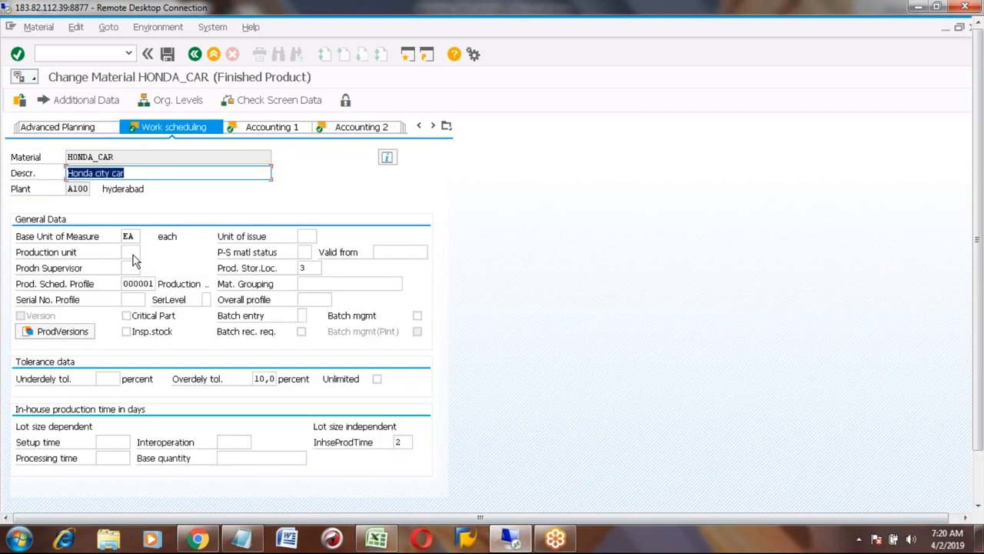
{"action": "left_click", "coordinate": [132, 251]}
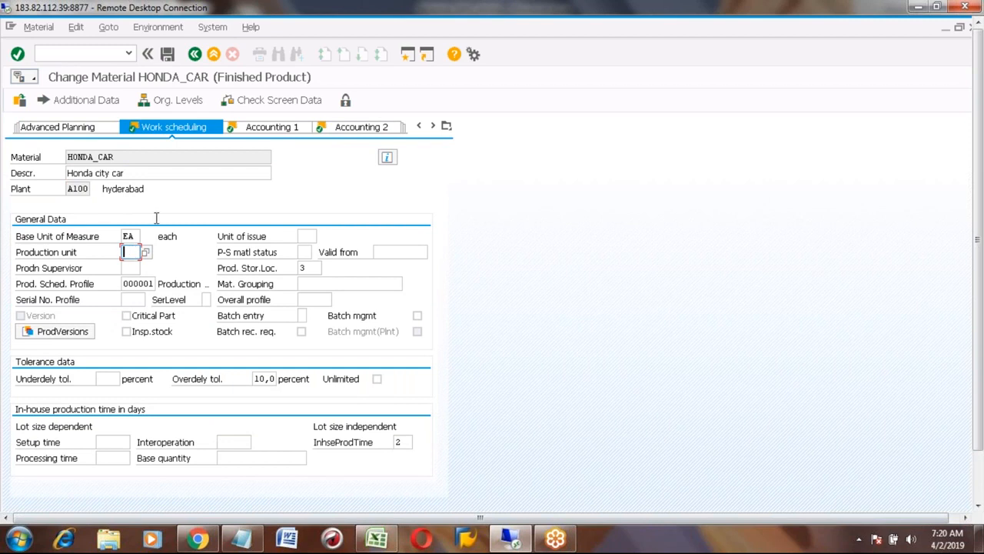
{"action": "left_click", "coordinate": [83, 100]}
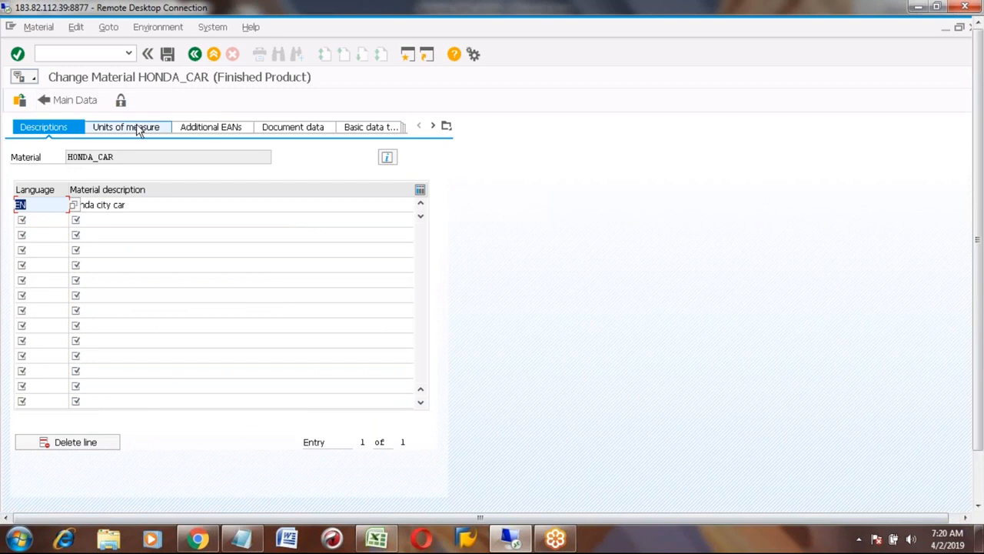
{"action": "left_click", "coordinate": [139, 127]}
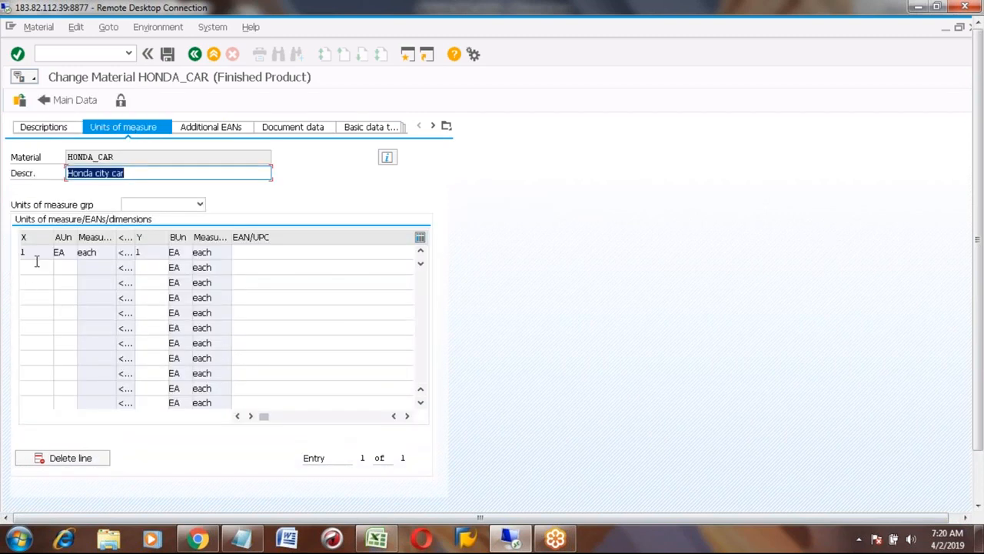
Add an alternative unit of measure row for HONDA_CAR that converts 1 BOX to 10 EA.
{"action": "left_click", "coordinate": [34, 266]}
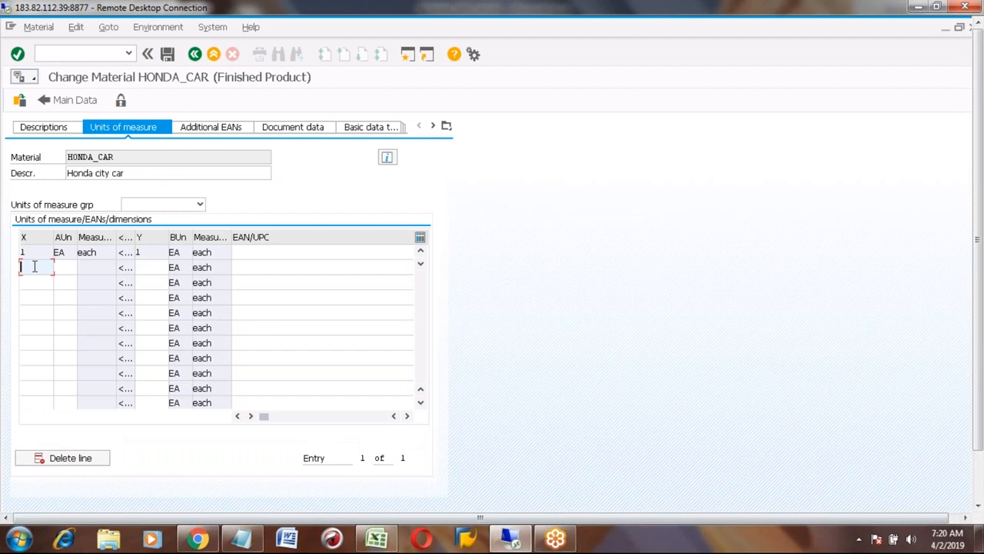
{"action": "type", "text": "1"}
{"action": "left_click", "coordinate": [67, 268]}
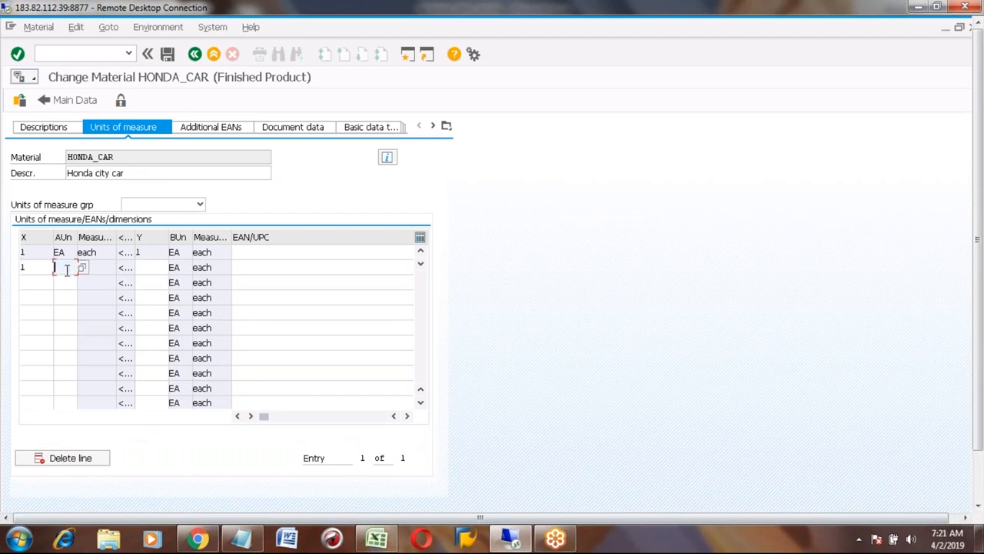
{"action": "type", "text": "BOX"}
{"action": "left_click", "coordinate": [152, 268]}
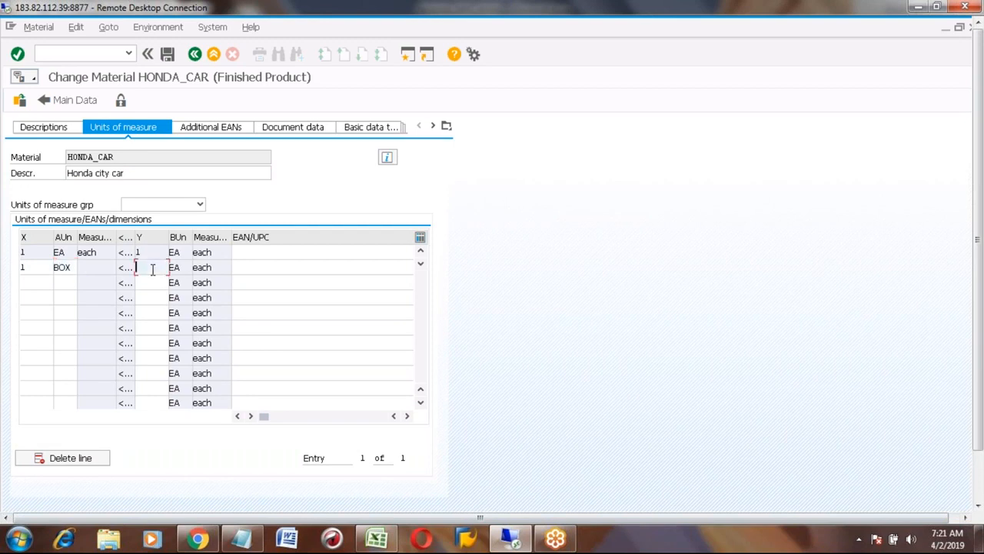
{"action": "type", "text": "10"}
Replace the alternative unit BOX with CV (Case), chosen from the list of possible measurement units, and confirm the row.
{"action": "double_click", "coordinate": [63, 267]}
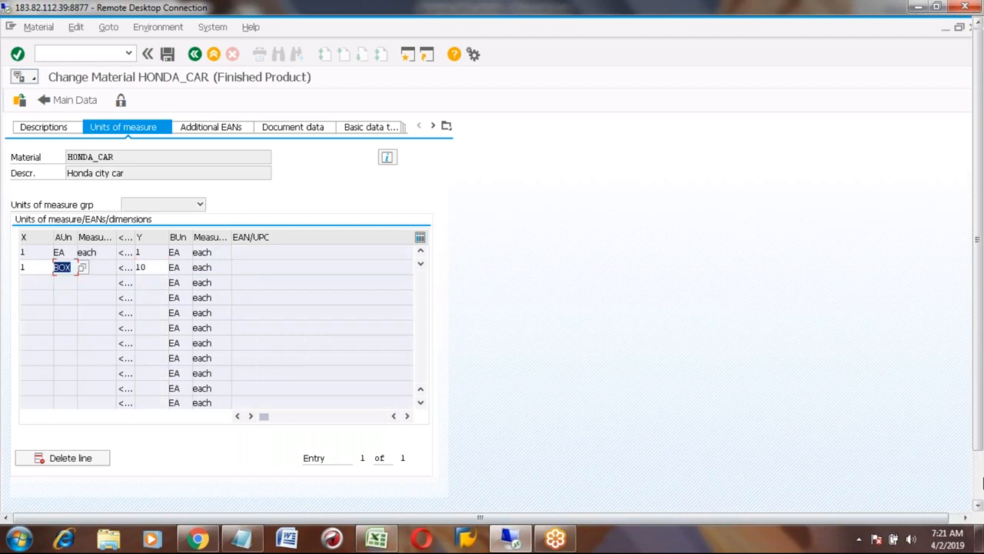
{"action": "left_click", "coordinate": [978, 488]}
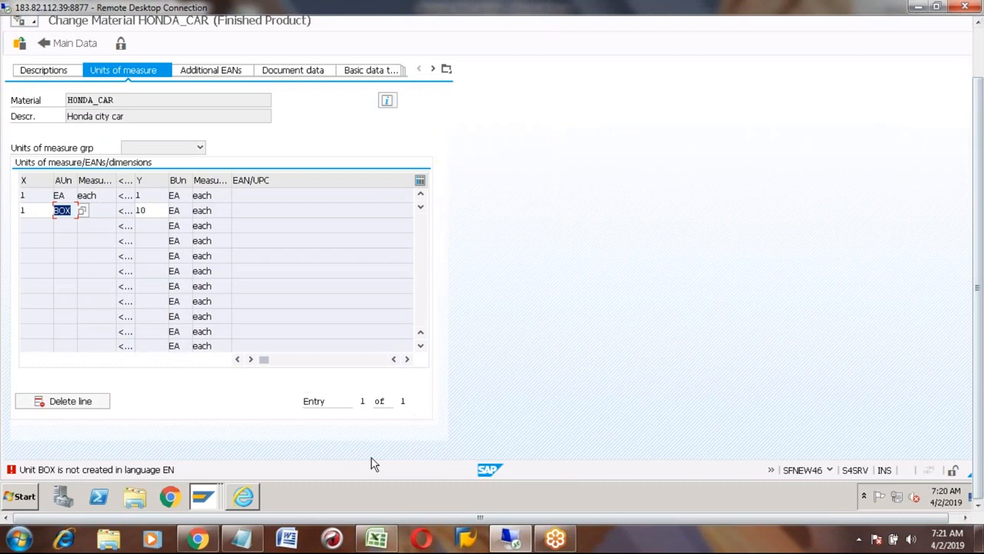
{"action": "key", "text": "Delete"}
{"action": "key", "text": "F4"}
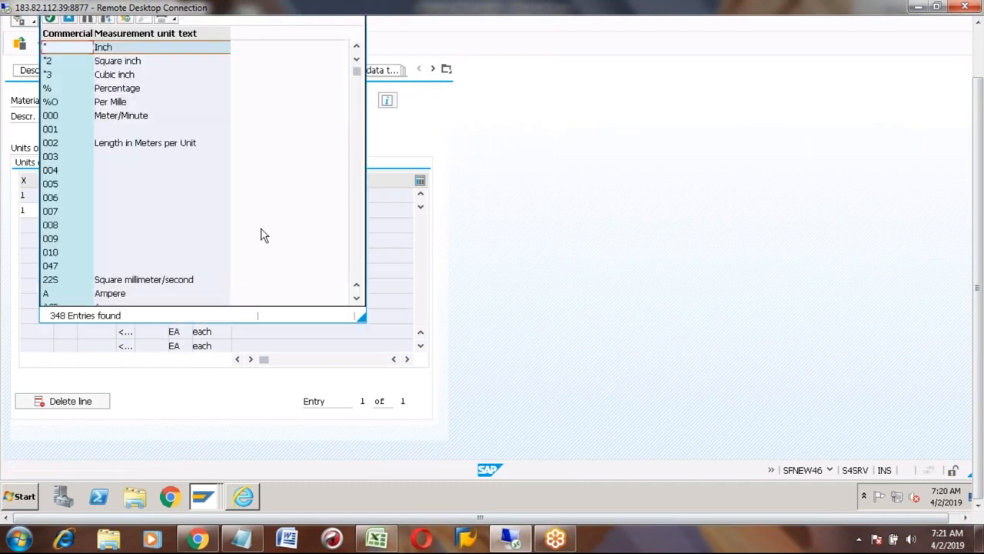
{"action": "left_click", "coordinate": [58, 122]}
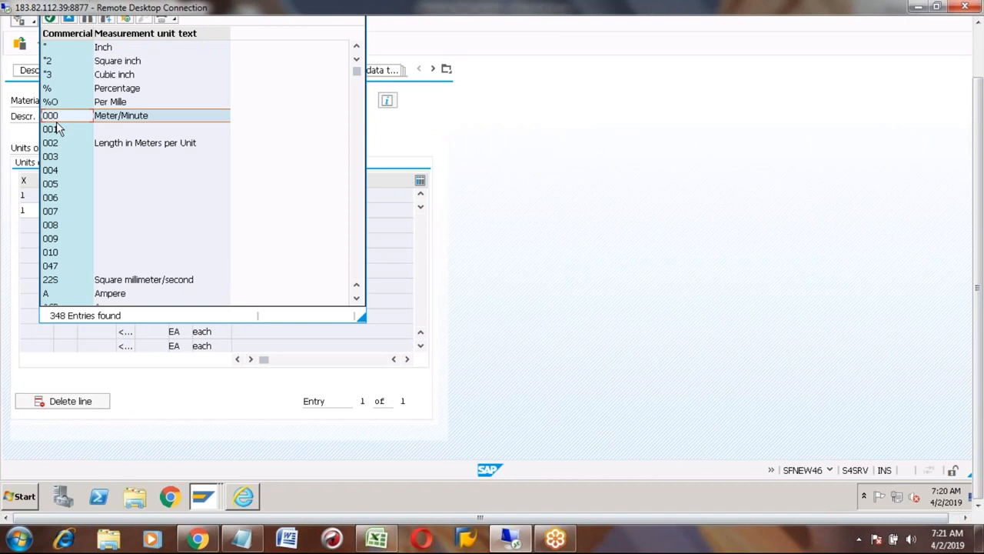
{"action": "key", "text": "Down"}
{"action": "key", "text": "Down"}
{"action": "key", "text": "Down"}
{"action": "key", "text": "Down"}
{"action": "key", "text": "Down"}
{"action": "key", "text": "Down"}
{"action": "key", "text": "Down"}
{"action": "key", "text": "Down"}
{"action": "key", "text": "Down"}
{"action": "key", "text": "Down"}
{"action": "key", "text": "Down"}
{"action": "key", "text": "Down"}
{"action": "key", "text": "Down"}
{"action": "key", "text": "Down"}
{"action": "key", "text": "Down"}
{"action": "key", "text": "Down"}
{"action": "key", "text": "Down"}
{"action": "key", "text": "Down"}
{"action": "key", "text": "Down"}
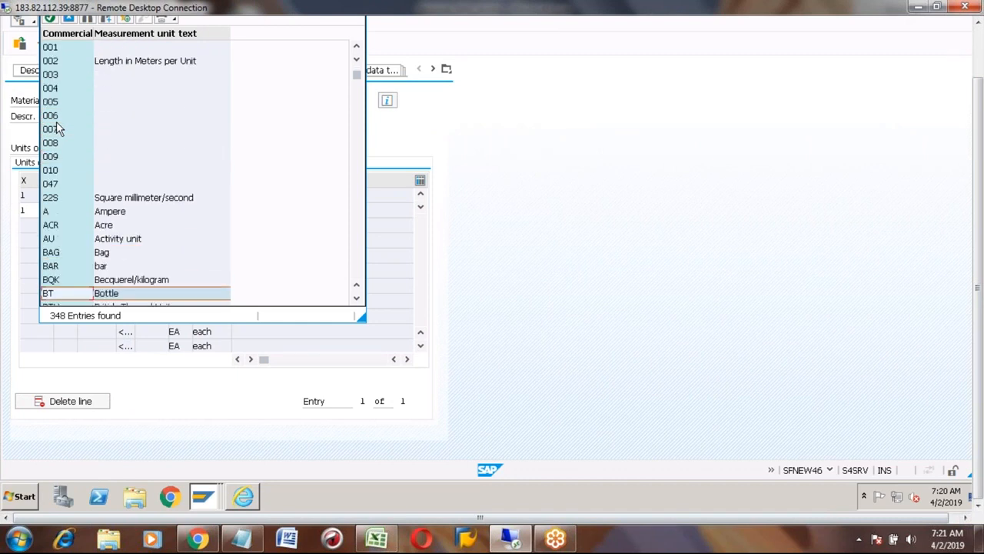
{"action": "key", "text": "Up"}
{"action": "key", "text": "Up"}
{"action": "key", "text": "Up"}
{"action": "key", "text": "Down"}
{"action": "key", "text": "Down"}
{"action": "key", "text": "Down"}
{"action": "key", "text": "Down"}
{"action": "key", "text": "Down"}
{"action": "key", "text": "Down"}
{"action": "key", "text": "Down"}
{"action": "key", "text": "Down"}
{"action": "key", "text": "Down"}
{"action": "key", "text": "Down"}
{"action": "key", "text": "Down"}
{"action": "key", "text": "Down"}
{"action": "key", "text": "Up"}
{"action": "key", "text": "Up"}
{"action": "key", "text": "Up"}
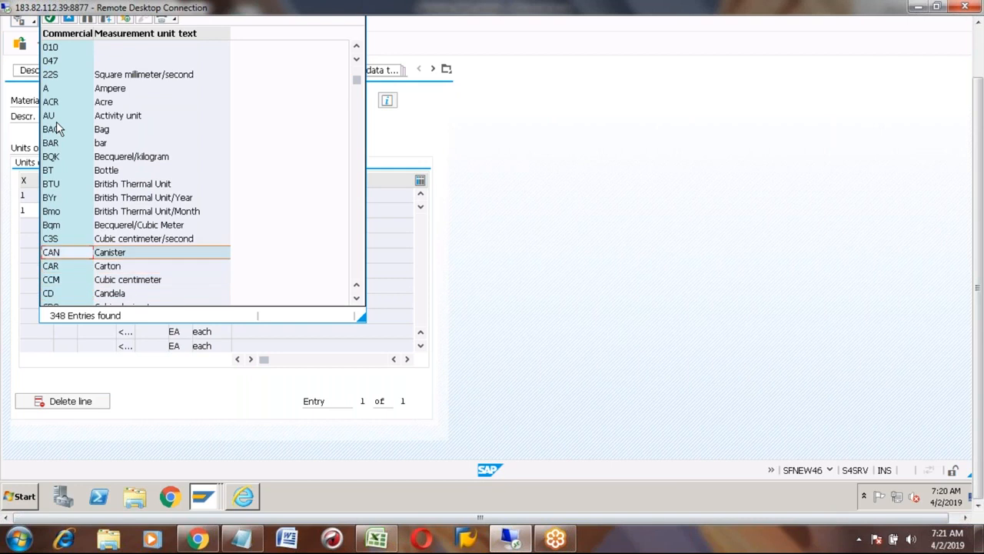
{"action": "key", "text": "Down"}
{"action": "key", "text": "Up"}
{"action": "key", "text": "Up"}
{"action": "key", "text": "Up"}
{"action": "key", "text": "Down"}
{"action": "key", "text": "Down"}
{"action": "key", "text": "Down"}
{"action": "key", "text": "Down"}
{"action": "key", "text": "Down"}
{"action": "key", "text": "Down"}
{"action": "key", "text": "Down"}
{"action": "key", "text": "Down"}
{"action": "key", "text": "Down"}
{"action": "key", "text": "Down"}
{"action": "key", "text": "Down"}
{"action": "key", "text": "Down"}
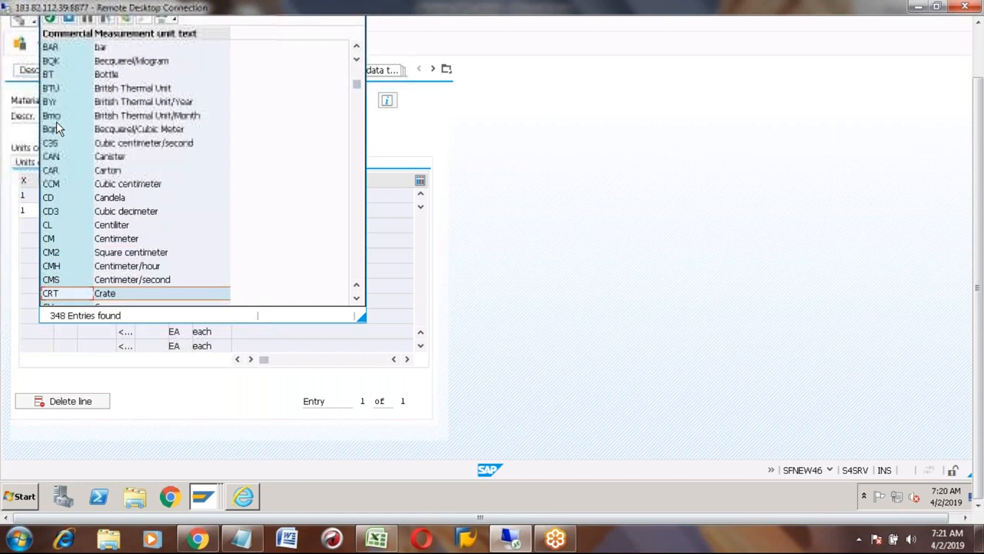
{"action": "key", "text": "Down"}
{"action": "key", "text": "Down"}
{"action": "key", "text": "Up"}
{"action": "key", "text": "Up"}
{"action": "key", "text": "Down"}
{"action": "key", "text": "Down"}
{"action": "key", "text": "Down"}
{"action": "key", "text": "Down"}
{"action": "key", "text": "Down"}
{"action": "key", "text": "Down"}
{"action": "key", "text": "Up"}
{"action": "key", "text": "Up"}
{"action": "key", "text": "Up"}
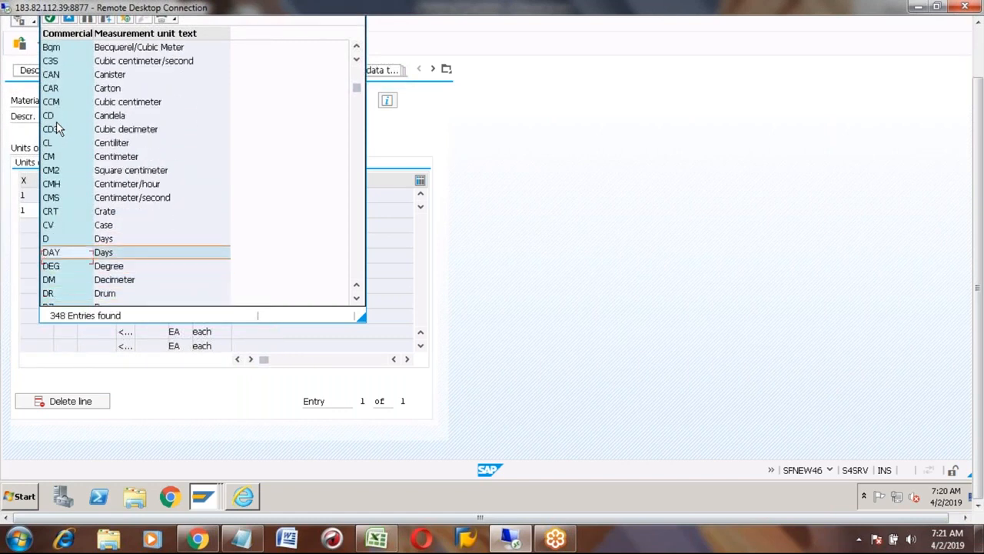
{"action": "key", "text": "Up"}
{"action": "key", "text": "Up"}
{"action": "key", "text": "Return"}
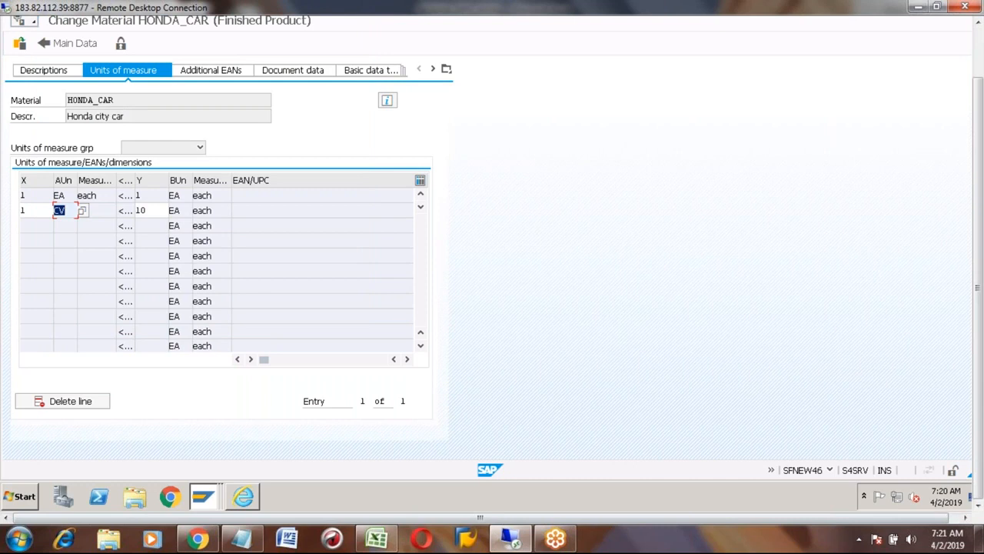
{"action": "key", "text": "Return"}
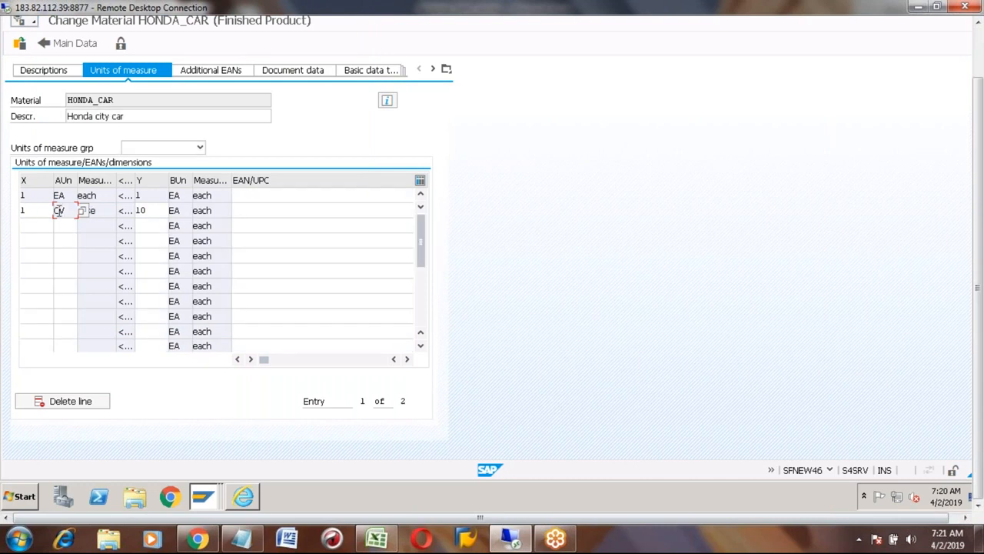
Return to the work scheduling data and set the production unit of HONDA_CAR to CV.
{"action": "left_click", "coordinate": [150, 209]}
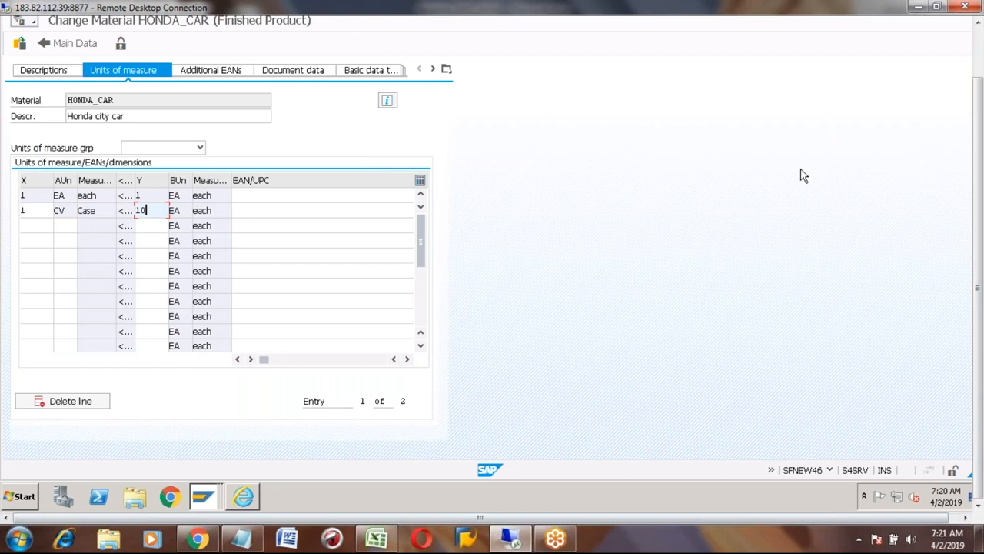
{"action": "left_click", "coordinate": [979, 22]}
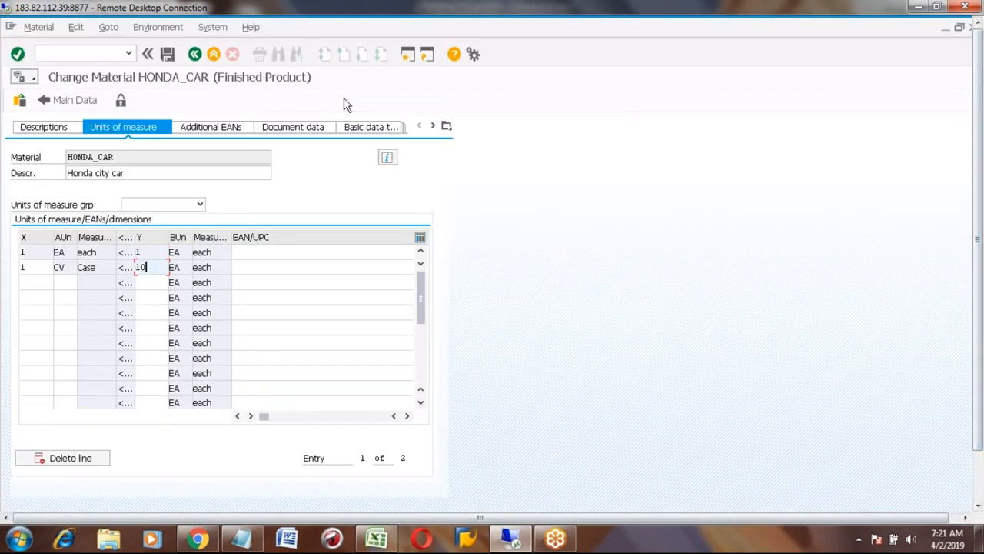
{"action": "left_click", "coordinate": [194, 53]}
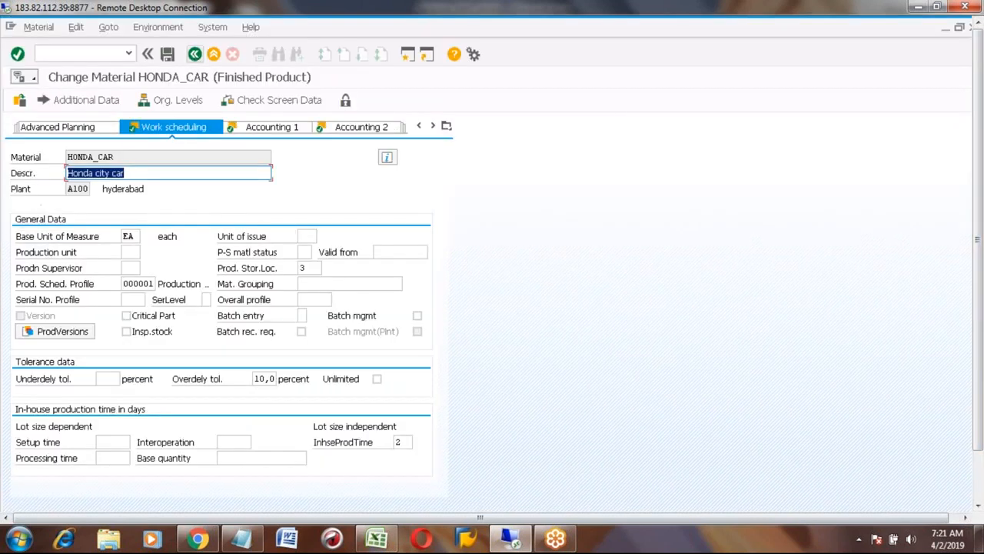
{"action": "left_click", "coordinate": [127, 252]}
{"action": "type", "text": "C"}
{"action": "type", "text": "P"}
{"action": "key", "text": "Return"}
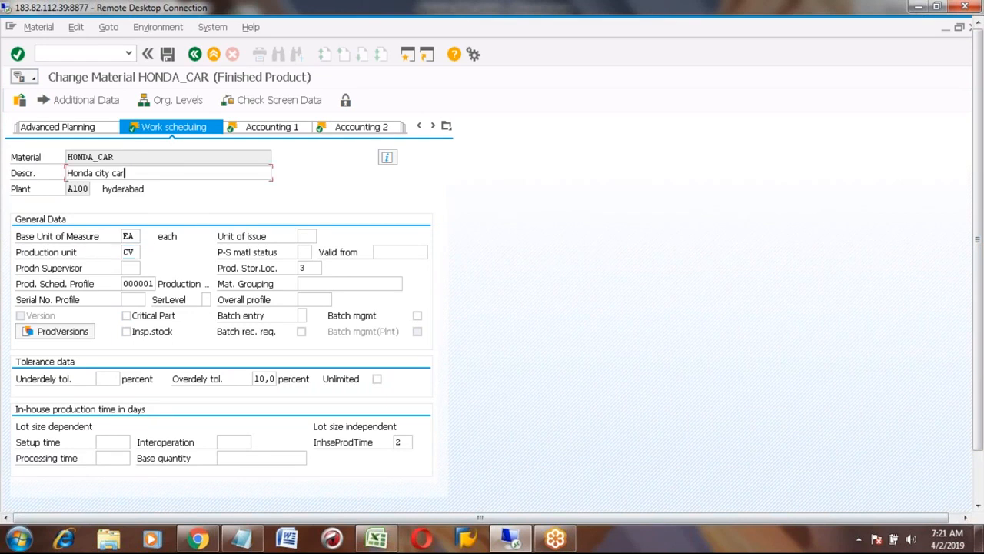
{"action": "left_click", "coordinate": [64, 129]}
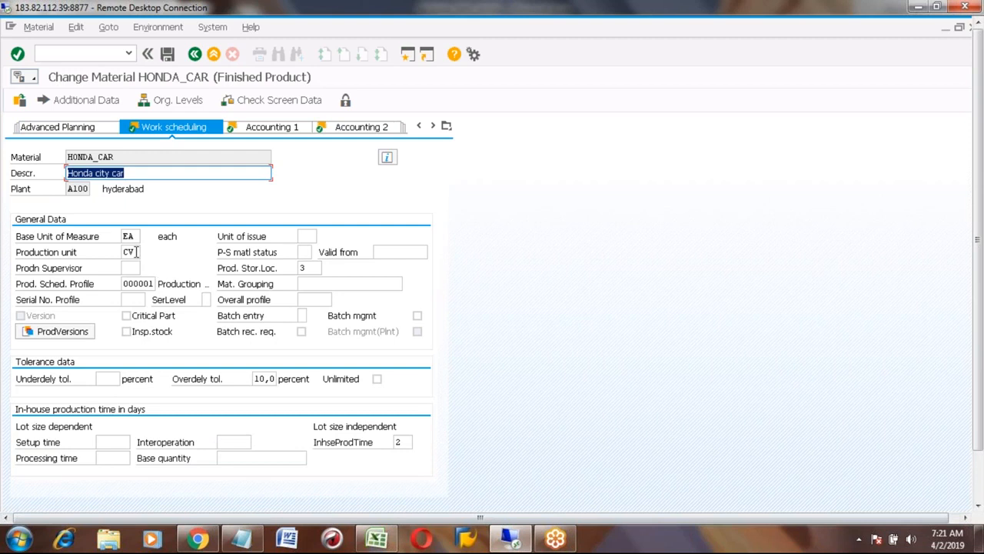
{"action": "left_click", "coordinate": [135, 253]}
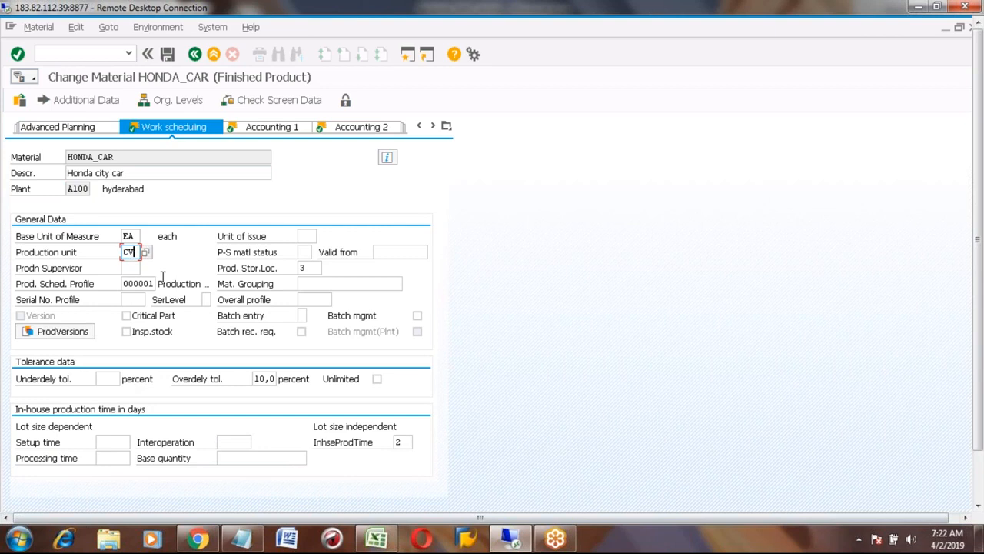
{"action": "left_click", "coordinate": [119, 156]}
{"action": "key", "text": "shift+Left"}
{"action": "key", "text": "shift+Left"}
{"action": "key", "text": "shift+Left"}
{"action": "key", "text": "shift+Left"}
{"action": "key", "text": "shift+Left"}
{"action": "key", "text": "shift+Left"}
{"action": "key", "text": "shift+Left"}
{"action": "key", "text": "shift+Left"}
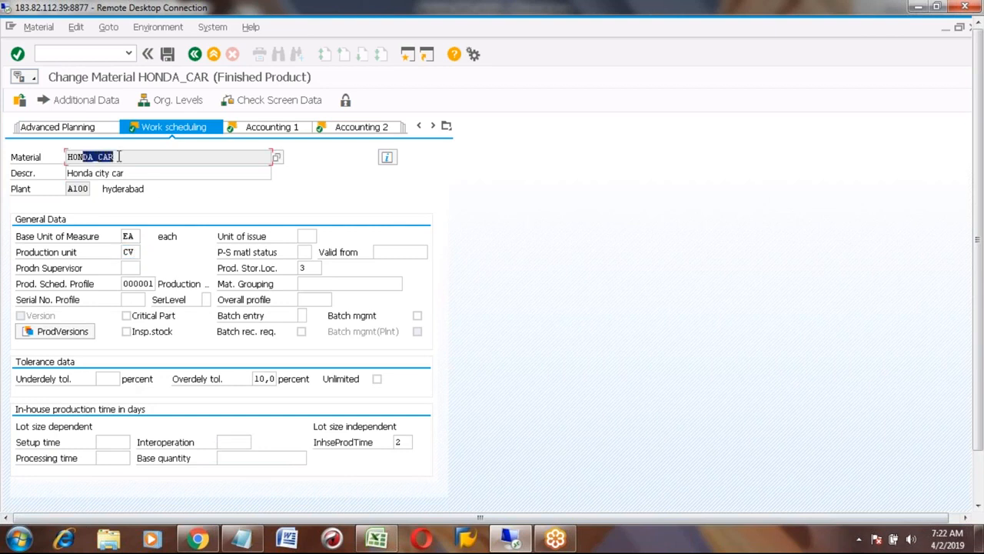
Clear the production unit in the work scheduling data and save the changes to HONDA_CAR.
{"action": "left_click", "coordinate": [137, 252]}
{"action": "key", "text": "BackSpace"}
{"action": "key", "text": "BackSpace"}
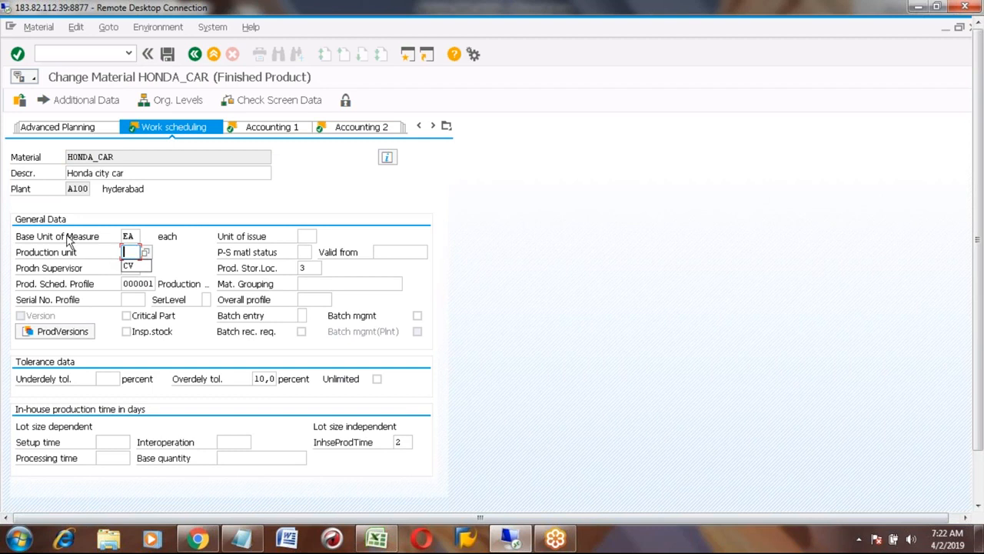
{"action": "left_click", "coordinate": [173, 256]}
{"action": "left_click", "coordinate": [167, 53]}
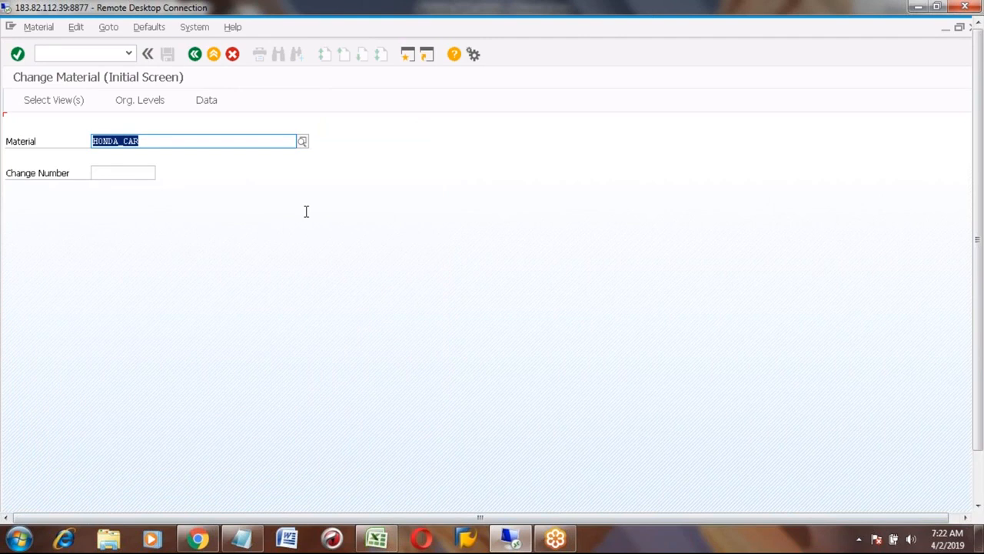
Switch to Excel and select the Master Data list from Material master down to Production version.
{"action": "left_click", "coordinate": [377, 538]}
{"action": "left_click", "coordinate": [239, 262]}
{"action": "key", "text": "Page_Up"}
{"action": "key", "text": "Page_Up"}
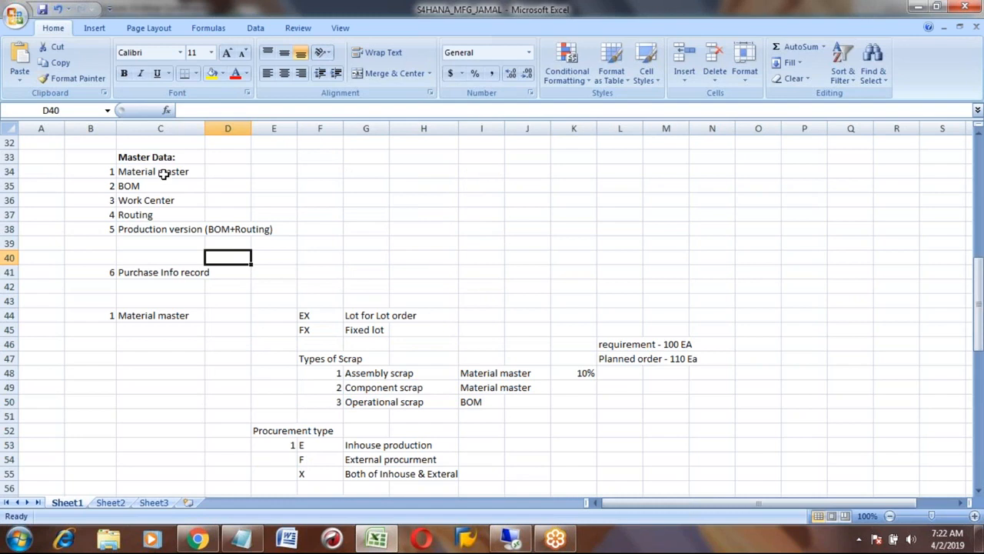
{"action": "left_click", "coordinate": [164, 174]}
{"action": "key", "text": "shift+Down"}
{"action": "key", "text": "shift+Down"}
{"action": "key", "text": "shift+Down"}
{"action": "key", "text": "shift+Down"}
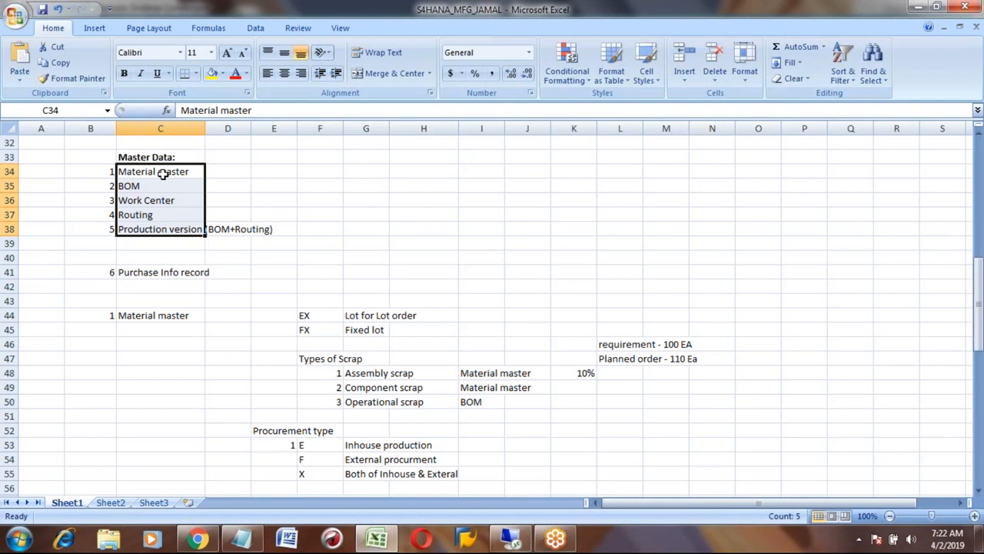
Review the Make To Stock process notes from Forecast and MRP run through Planned Order to Release Production order.
{"action": "key", "text": "Up"}
{"action": "key", "text": "Up"}
{"action": "key", "text": "Up"}
{"action": "key", "text": "Up"}
{"action": "key", "text": "Up"}
{"action": "key", "text": "Up"}
{"action": "key", "text": "Up"}
{"action": "key", "text": "Up"}
{"action": "key", "text": "Up"}
{"action": "key", "text": "Up"}
{"action": "key", "text": "Up"}
{"action": "key", "text": "Up"}
{"action": "key", "text": "Up"}
{"action": "key", "text": "Up"}
{"action": "key", "text": "Up"}
{"action": "key", "text": "Up"}
{"action": "key", "text": "Up"}
{"action": "key", "text": "Up"}
{"action": "key", "text": "Up"}
{"action": "key", "text": "Up"}
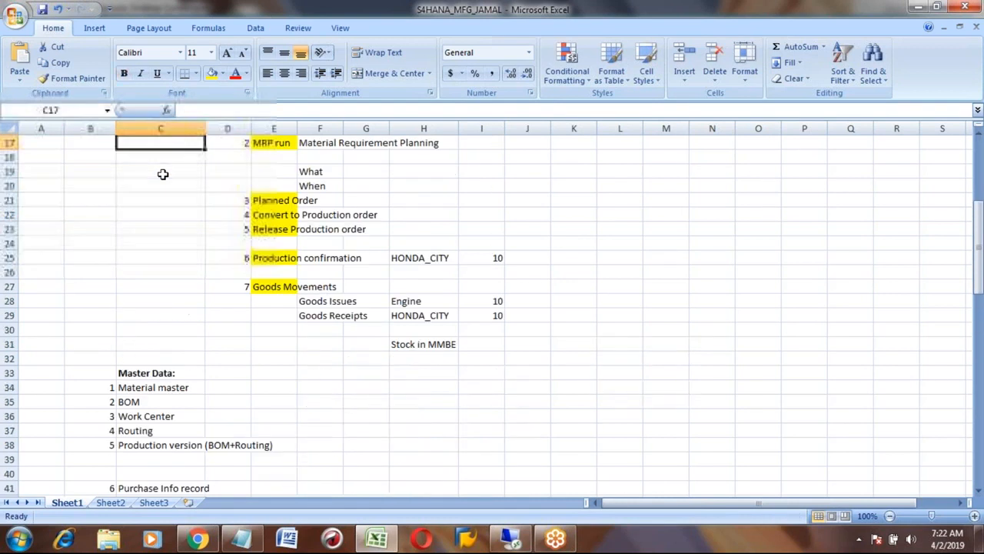
{"action": "key", "text": "Up"}
{"action": "key", "text": "Up"}
{"action": "key", "text": "Up"}
{"action": "key", "text": "Up"}
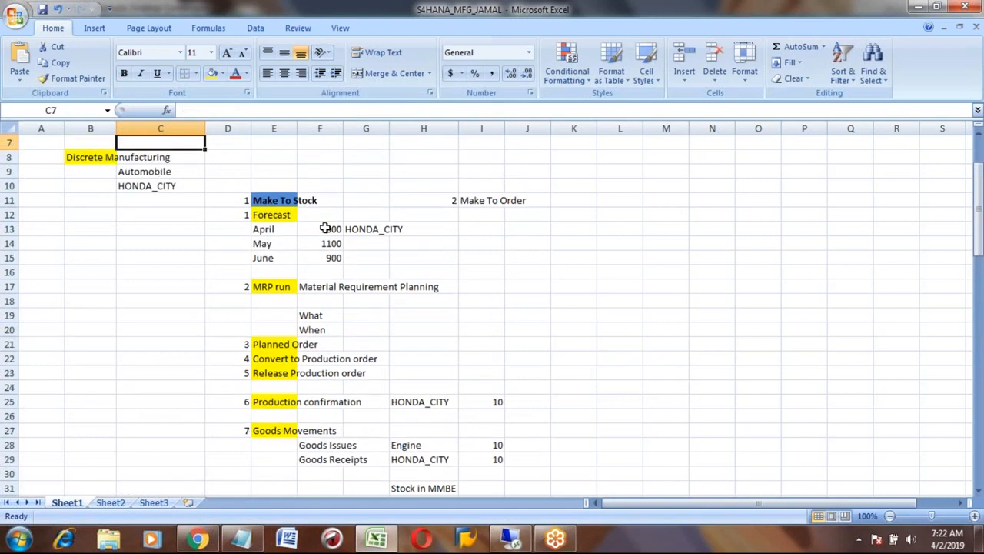
{"action": "left_click", "coordinate": [272, 200]}
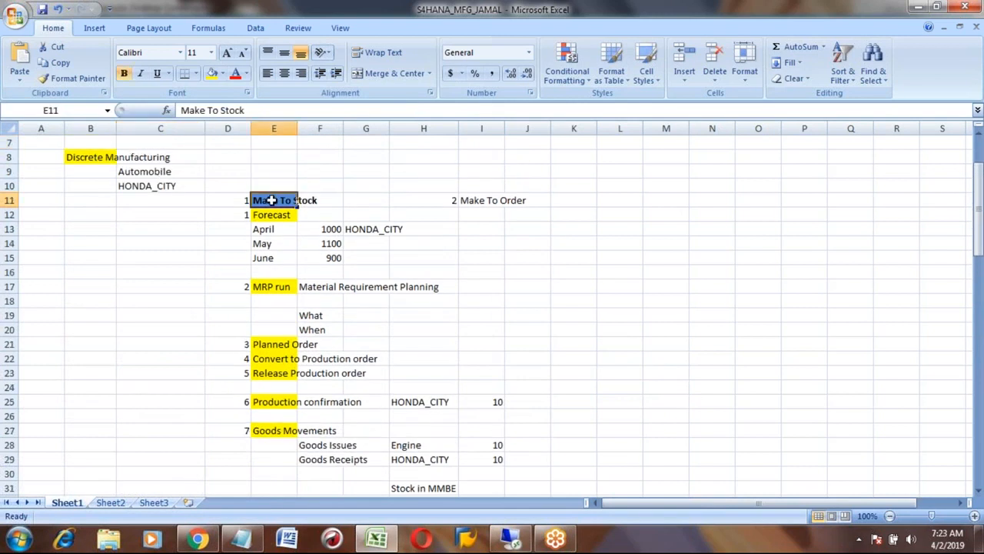
{"action": "key", "text": "Down"}
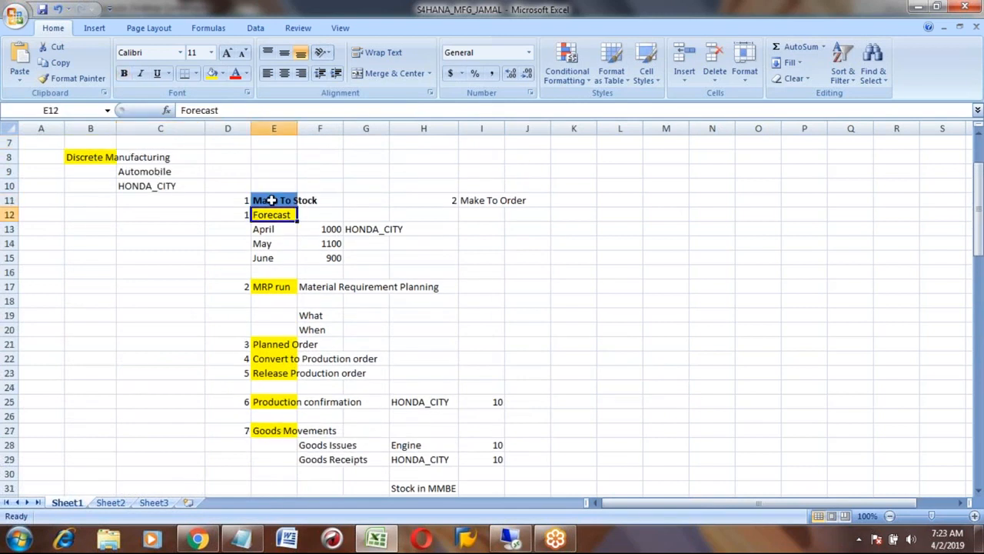
{"action": "left_click", "coordinate": [279, 286]}
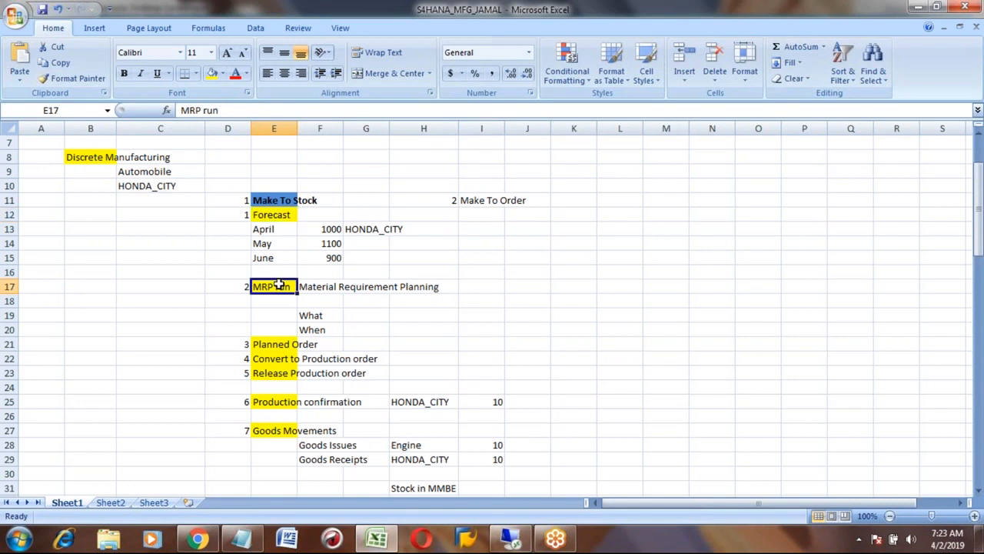
{"action": "left_click", "coordinate": [279, 344]}
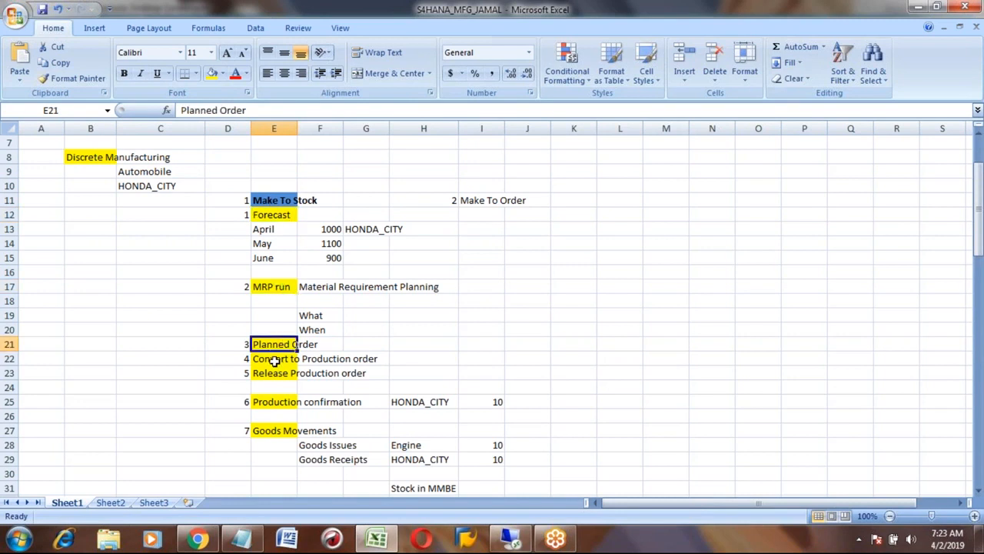
{"action": "left_click", "coordinate": [275, 358]}
{"action": "left_click", "coordinate": [270, 375]}
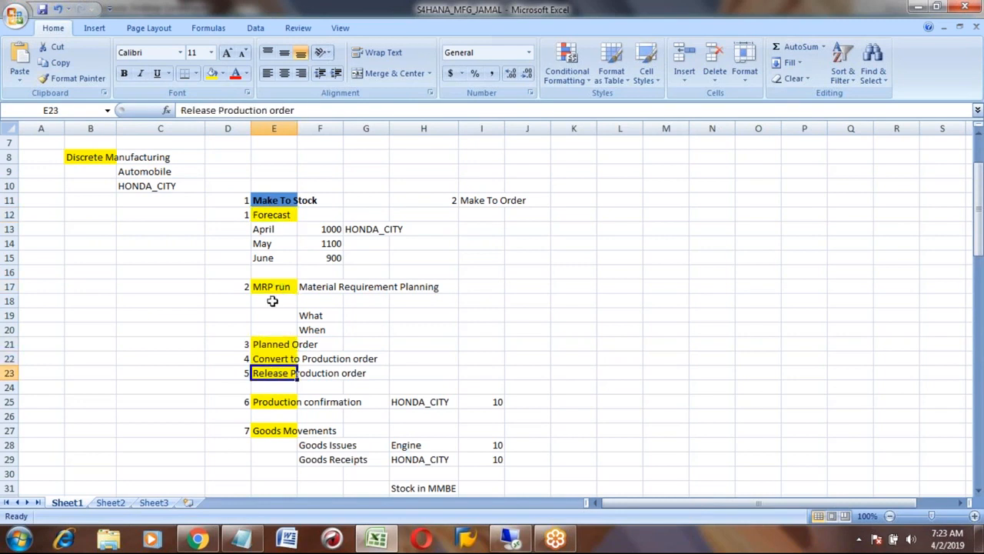
Review the Make To Stock process notes from Forecast and MRP run through Production confirmation and Goods Movements.
{"action": "left_click", "coordinate": [268, 213]}
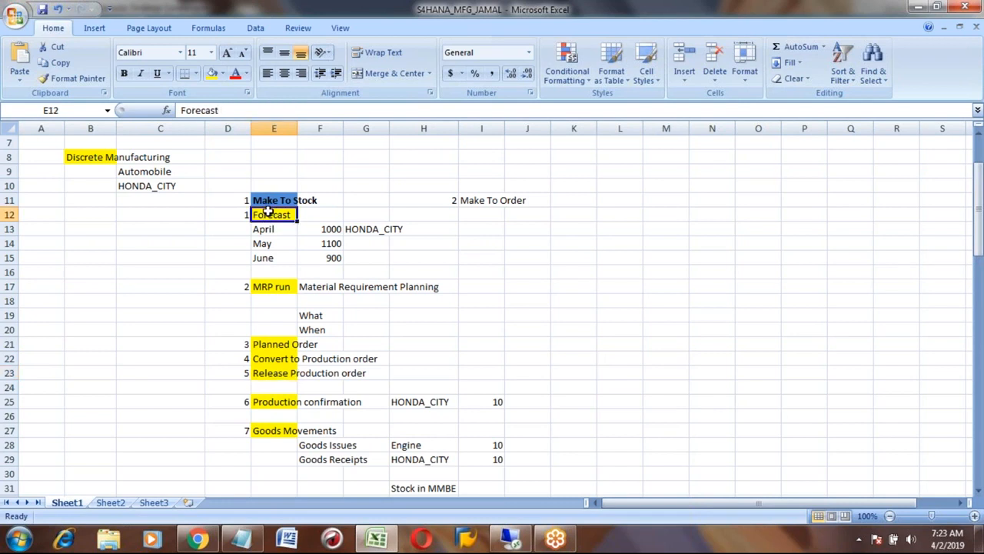
{"action": "key", "text": "shift+Down"}
{"action": "key", "text": "shift+Down"}
{"action": "key", "text": "shift+Down"}
{"action": "key", "text": "shift+Down"}
{"action": "key", "text": "shift+Down"}
{"action": "key", "text": "shift+Down"}
{"action": "key", "text": "shift+Down"}
{"action": "key", "text": "shift+Down"}
{"action": "key", "text": "shift+Down"}
{"action": "key", "text": "shift+Down"}
{"action": "key", "text": "shift+Down"}
{"action": "key", "text": "shift+Down"}
{"action": "key", "text": "shift+Down"}
{"action": "key", "text": "shift+Down"}
{"action": "key", "text": "shift+Down"}
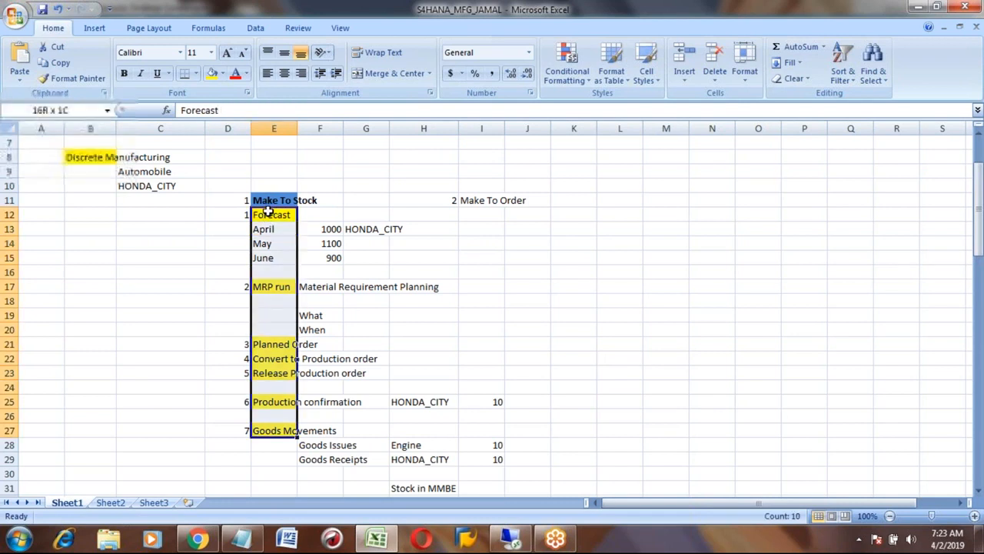
{"action": "left_click", "coordinate": [281, 369]}
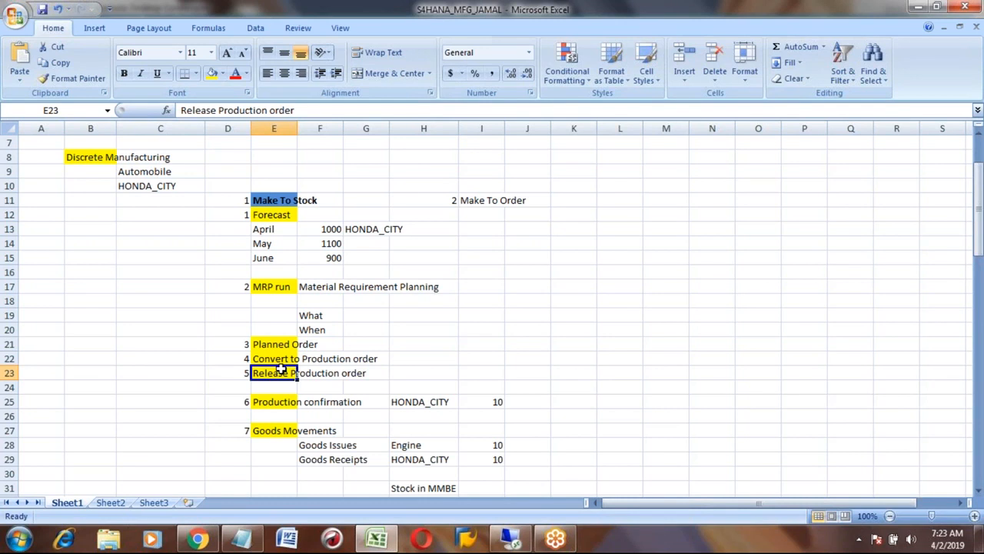
{"action": "key", "text": "Return"}
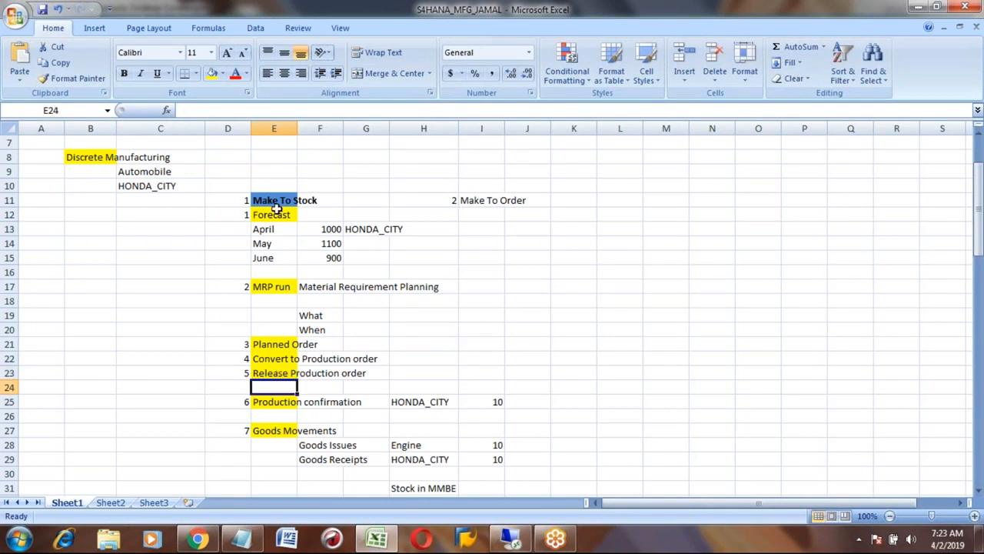
{"action": "mouse_move", "coordinate": [276, 208]}
{"action": "left_mouse_down"}
{"action": "mouse_move", "coordinate": [276, 431]}
{"action": "mouse_move", "coordinate": [276, 209]}
{"action": "left_mouse_up"}
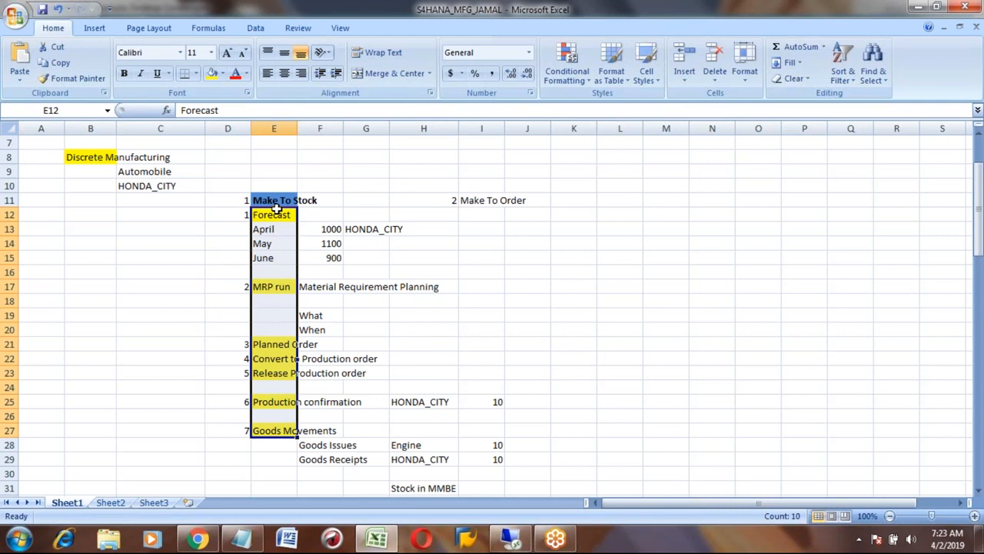
{"action": "key", "text": "Down"}
{"action": "key", "text": "Down"}
{"action": "key", "text": "Down"}
{"action": "key", "text": "Down"}
{"action": "key", "text": "Down"}
{"action": "key", "text": "Down"}
{"action": "key", "text": "Down"}
{"action": "key", "text": "Down"}
{"action": "key", "text": "Down"}
{"action": "key", "text": "Down"}
{"action": "key", "text": "Down"}
{"action": "key", "text": "Down"}
{"action": "key", "text": "Down"}
{"action": "key", "text": "Down"}
{"action": "key", "text": "Down"}
{"action": "key", "text": "Down"}
{"action": "key", "text": "Down"}
{"action": "key", "text": "Down"}
{"action": "key", "text": "Down"}
{"action": "key", "text": "Down"}
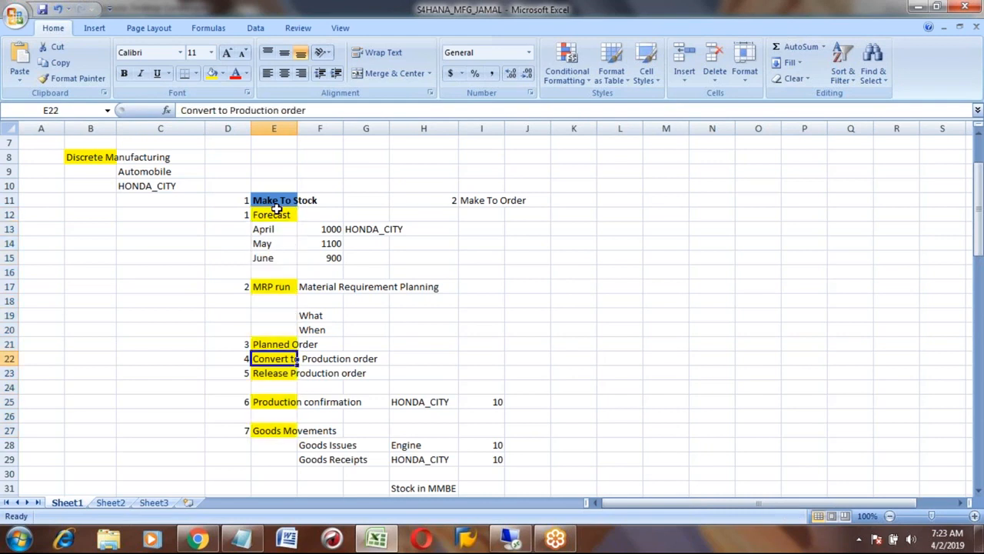
{"action": "key", "text": "Down"}
{"action": "key", "text": "Down"}
{"action": "key", "text": "Down"}
{"action": "key", "text": "Down"}
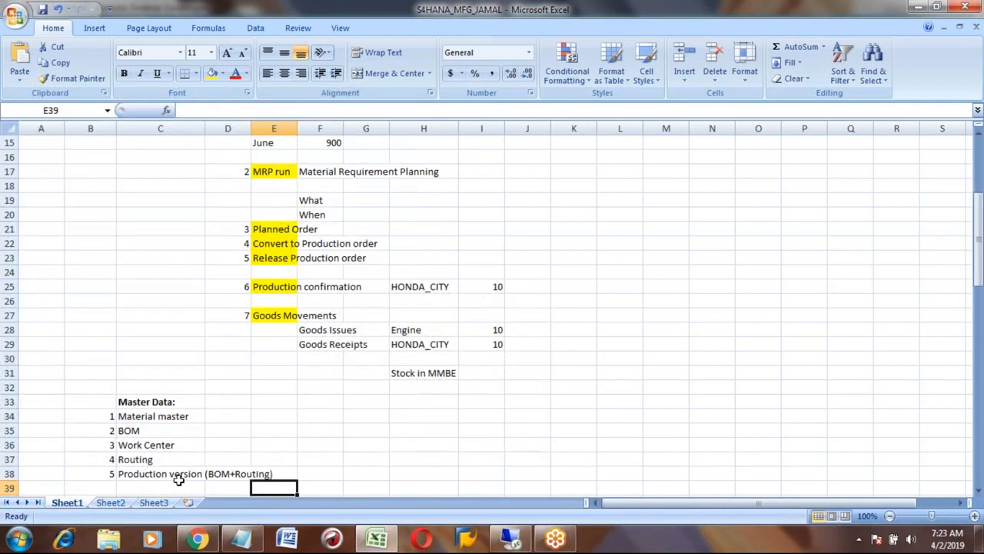
Select the Master Data entries from Material master down to Production version.
{"action": "left_click", "coordinate": [142, 416]}
{"action": "key", "text": "shift+Down"}
{"action": "key", "text": "shift+Down"}
{"action": "key", "text": "shift+Down"}
{"action": "key", "text": "shift+Down"}
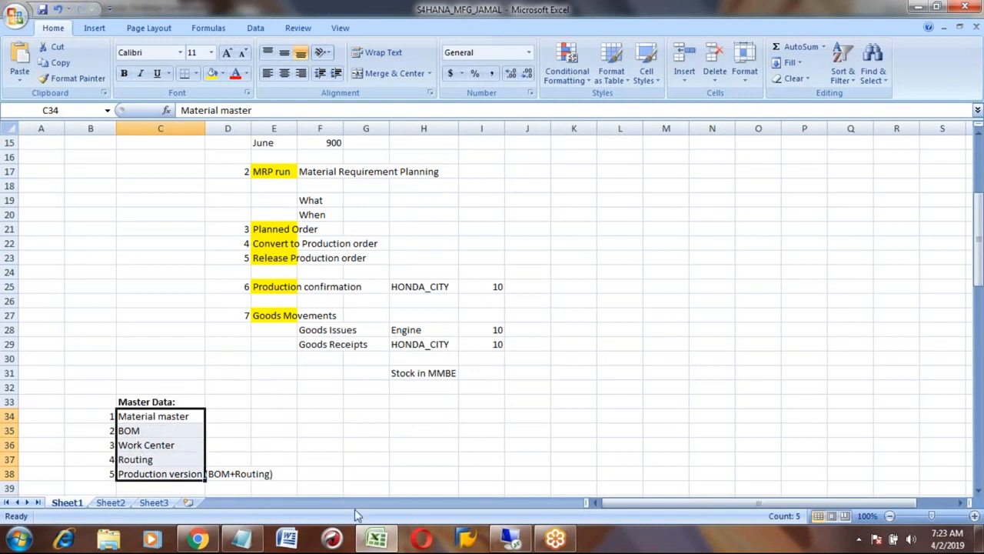
Switch to the remote SAP session, leave the Change Material screen and open the Create Material transaction.
{"action": "left_click", "coordinate": [514, 543]}
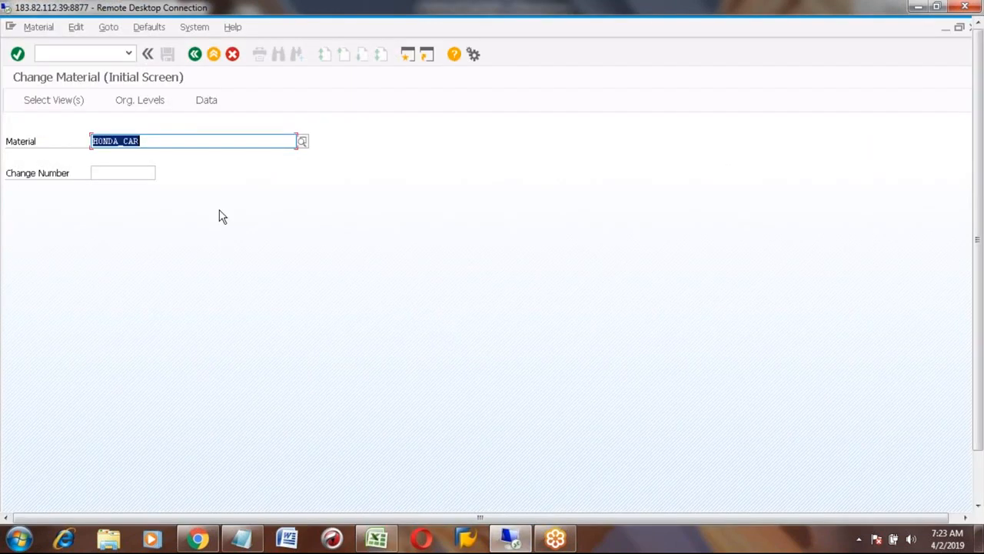
{"action": "left_click", "coordinate": [148, 140]}
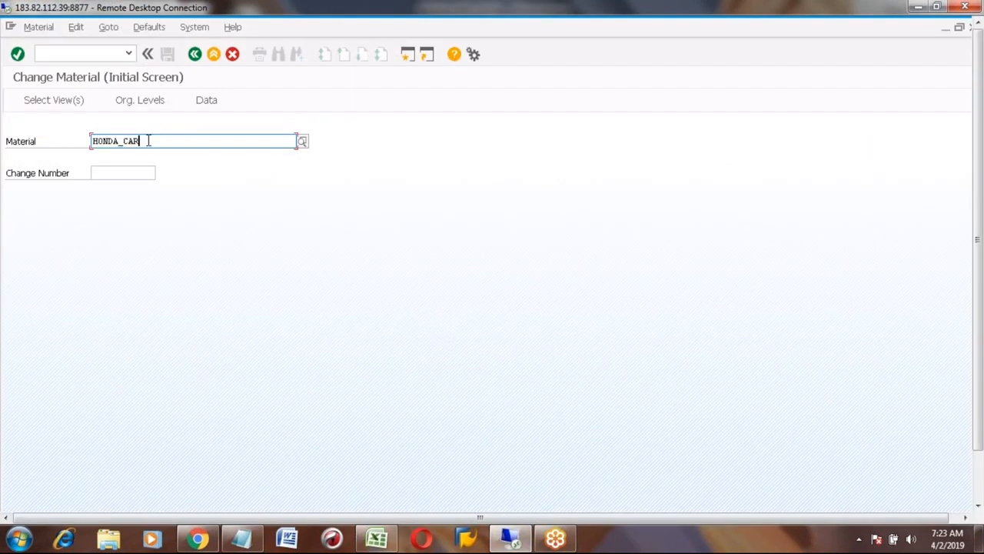
{"action": "left_click", "coordinate": [195, 54]}
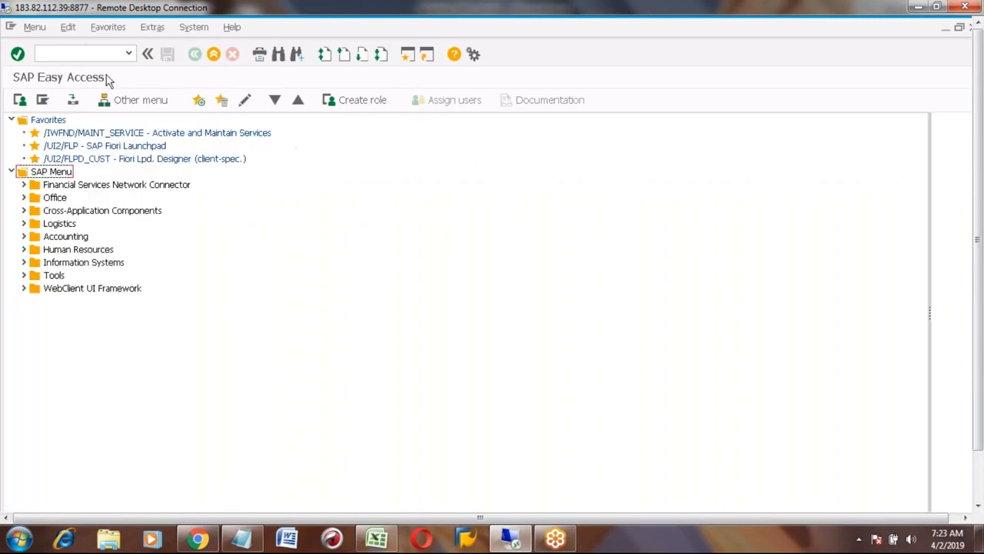
{"action": "left_click", "coordinate": [88, 50]}
{"action": "type", "text": "01"}
{"action": "key", "text": "Return"}
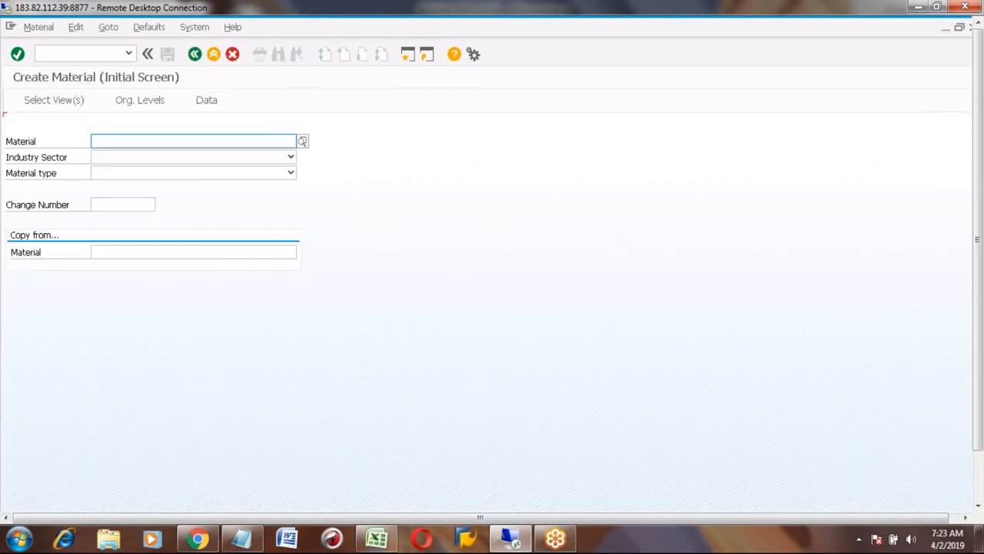
Start creating material honda_tyre with industry sector M Mechanical engineering and material type ROH Raw materials.
{"action": "type", "text": "hond"}
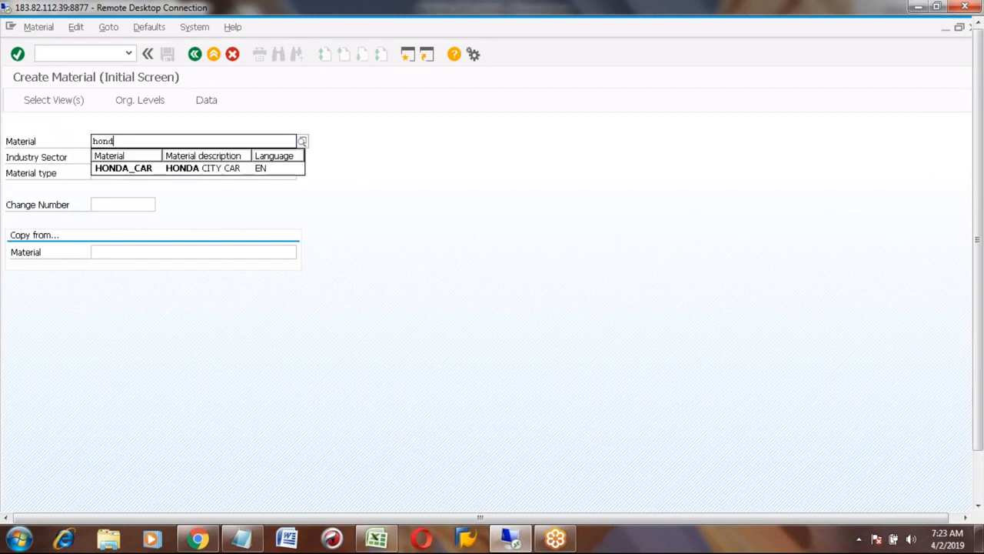
{"action": "type", "text": "a_tyre"}
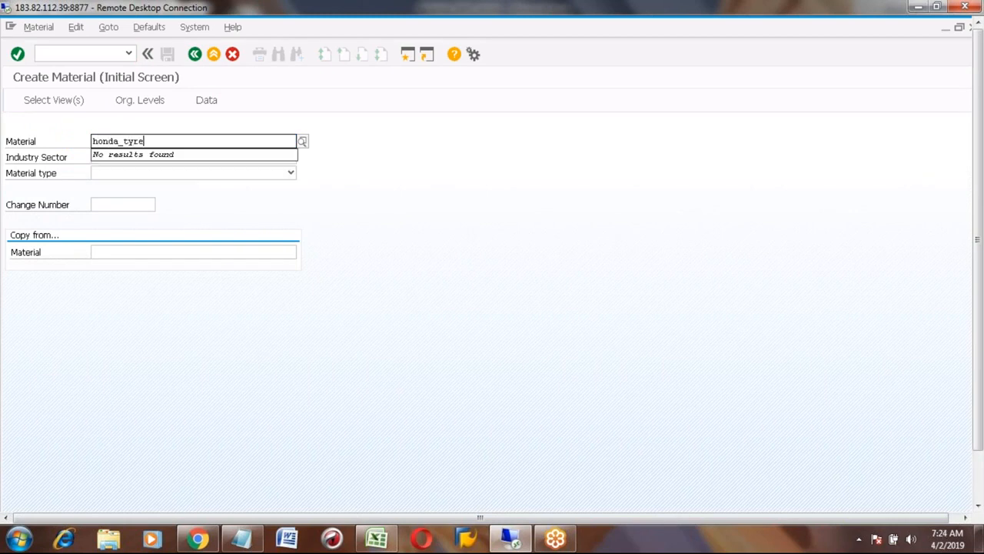
{"action": "key", "text": "Tab"}
{"action": "type", "text": "M"}
{"action": "key", "text": "Tab"}
{"action": "type", "text": "ROH"}
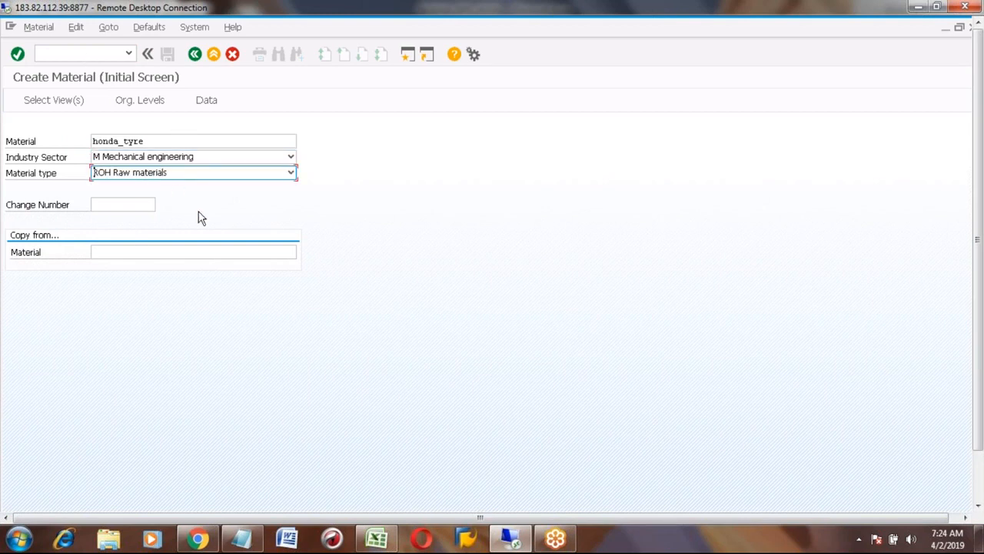
{"action": "key", "text": "Return"}
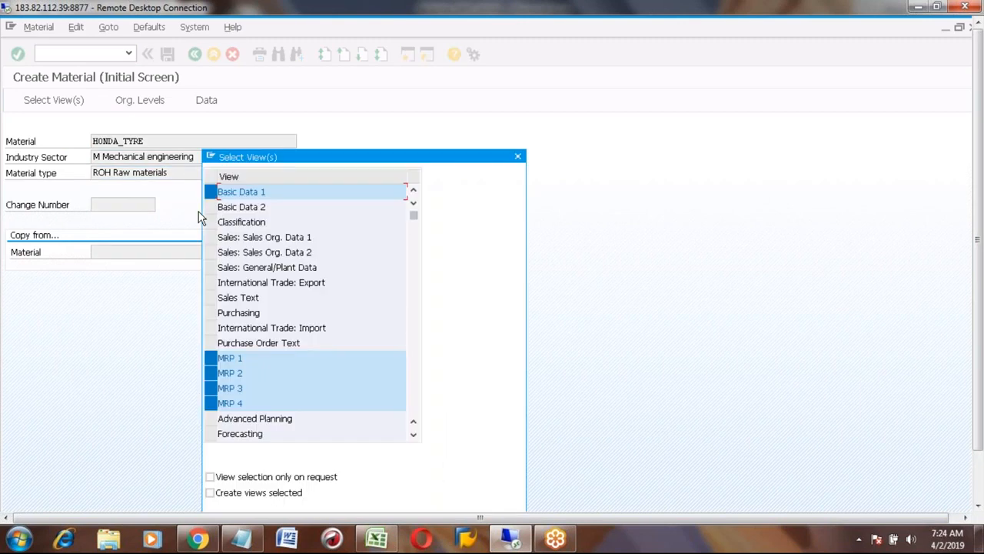
Add the Purchasing view to the selection for HONDA_TYRE and check the other preselected views.
{"action": "left_click", "coordinate": [210, 313]}
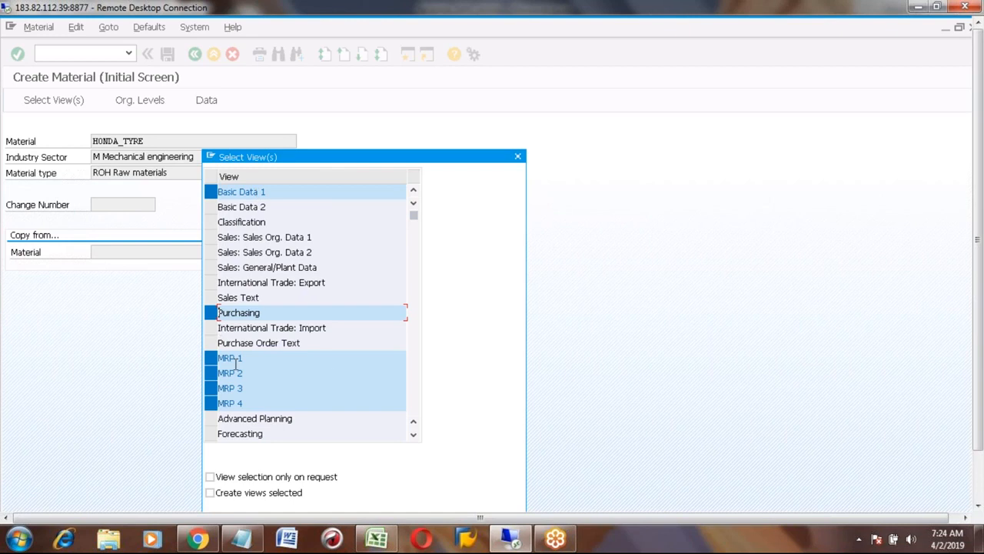
{"action": "left_click", "coordinate": [414, 438]}
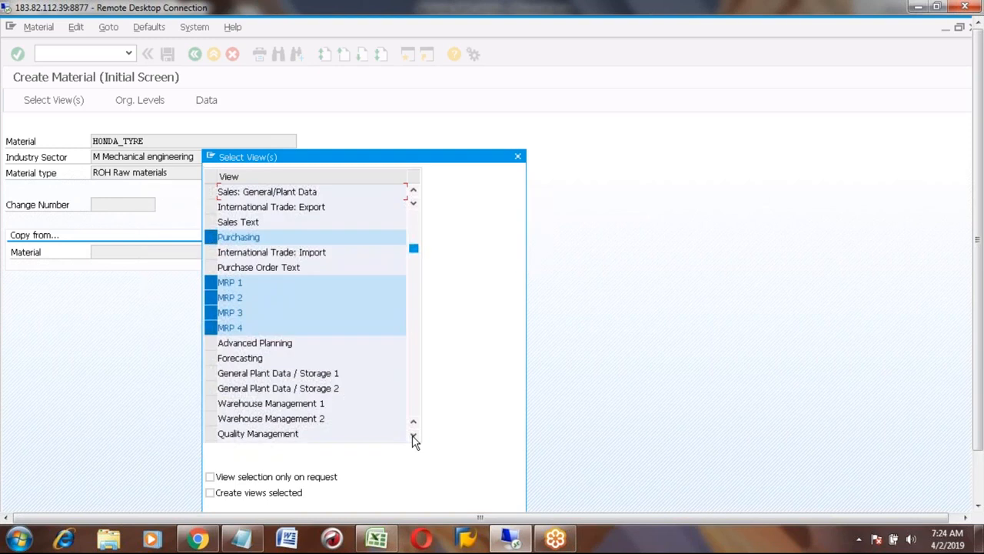
{"action": "left_click", "coordinate": [414, 439]}
{"action": "left_click", "coordinate": [414, 438]}
{"action": "left_click", "coordinate": [414, 438]}
{"action": "left_click", "coordinate": [414, 438]}
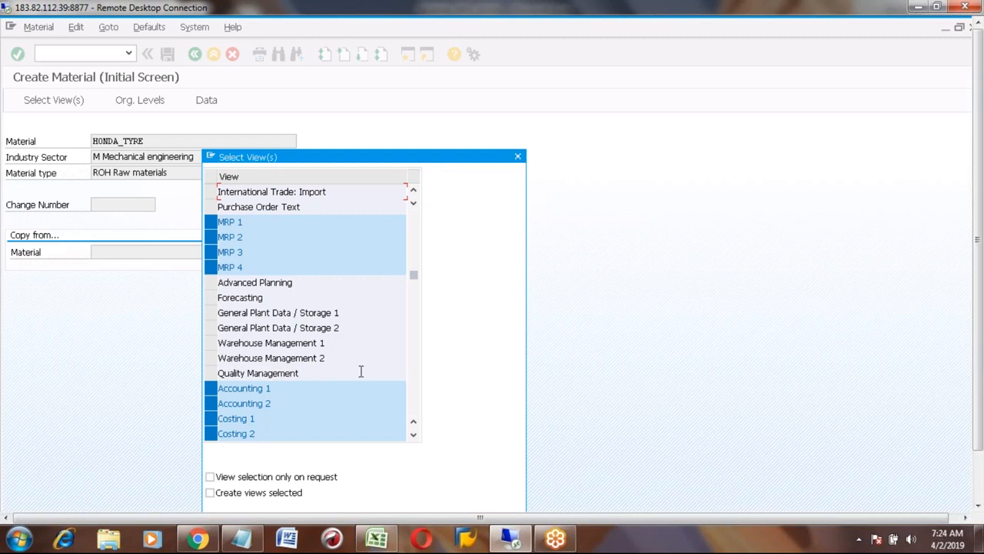
{"action": "left_click", "coordinate": [414, 223]}
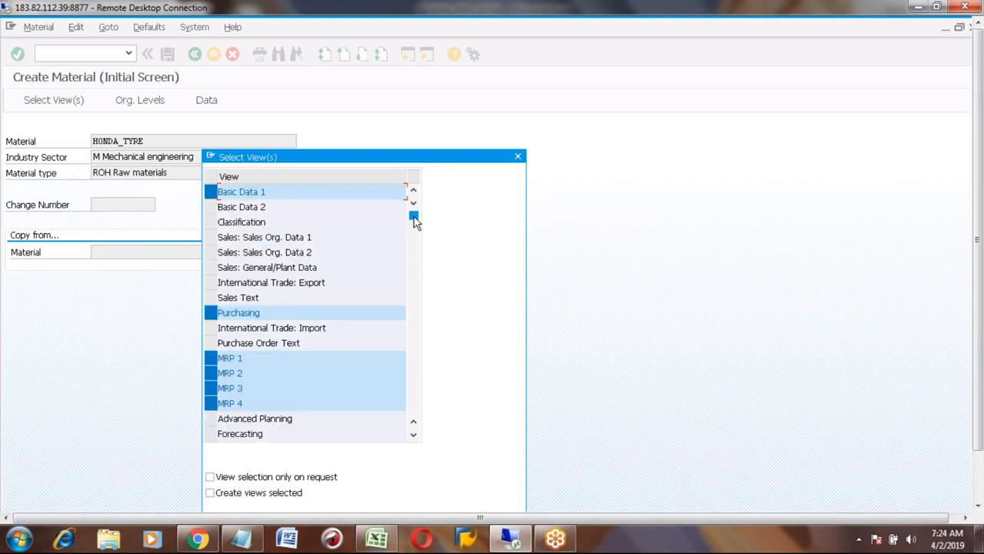
Deselect the MRP 4 view, keep MRP 3 selected, and confirm the view selection.
{"action": "left_click", "coordinate": [212, 402]}
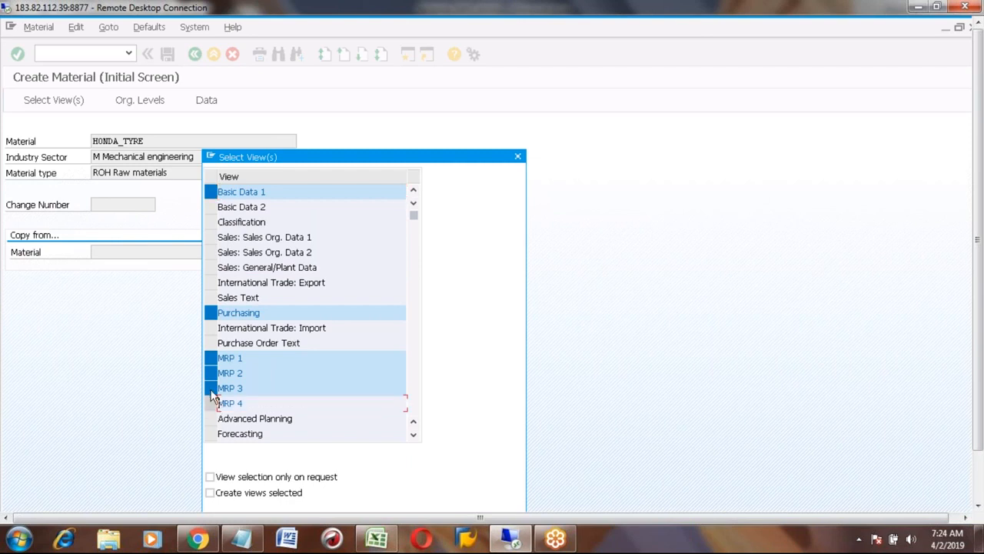
{"action": "left_click", "coordinate": [212, 389]}
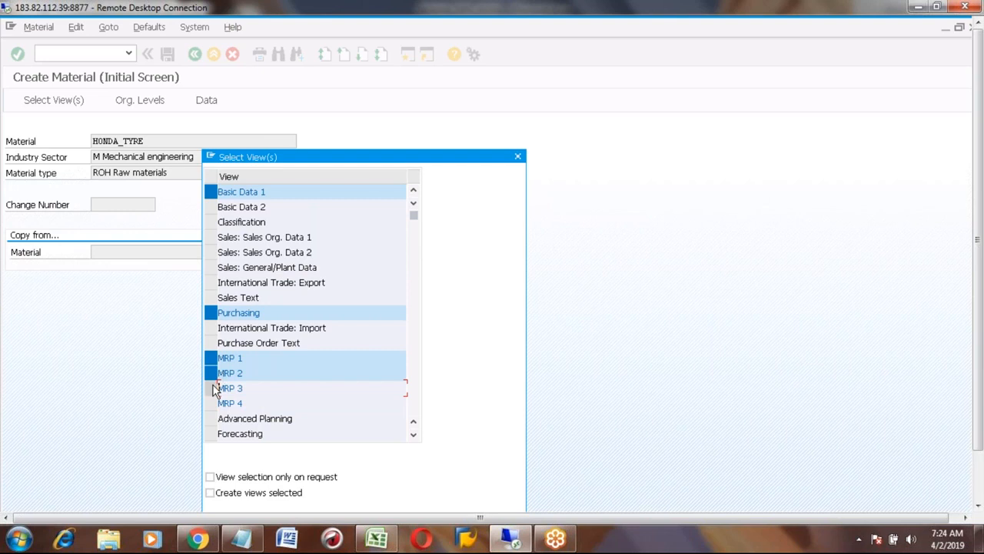
{"action": "left_click", "coordinate": [213, 389]}
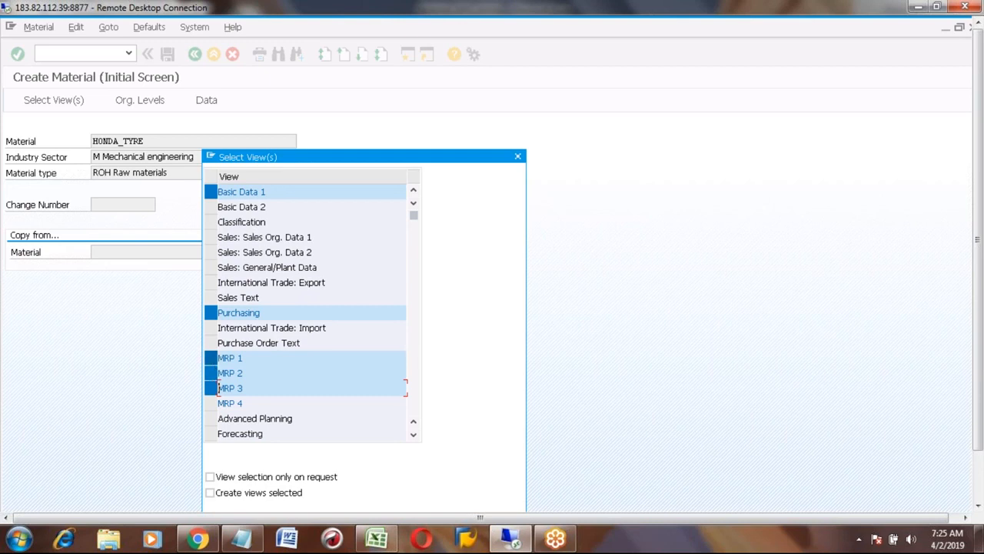
{"action": "scroll", "coordinate": [416, 394], "scroll_direction": "down", "scroll_amount": 5}
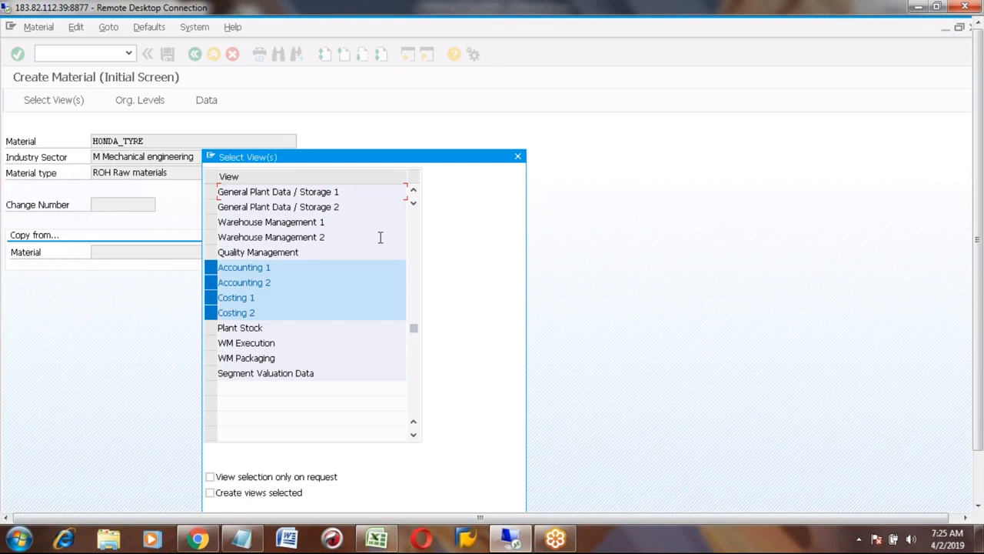
{"action": "key", "text": "Return"}
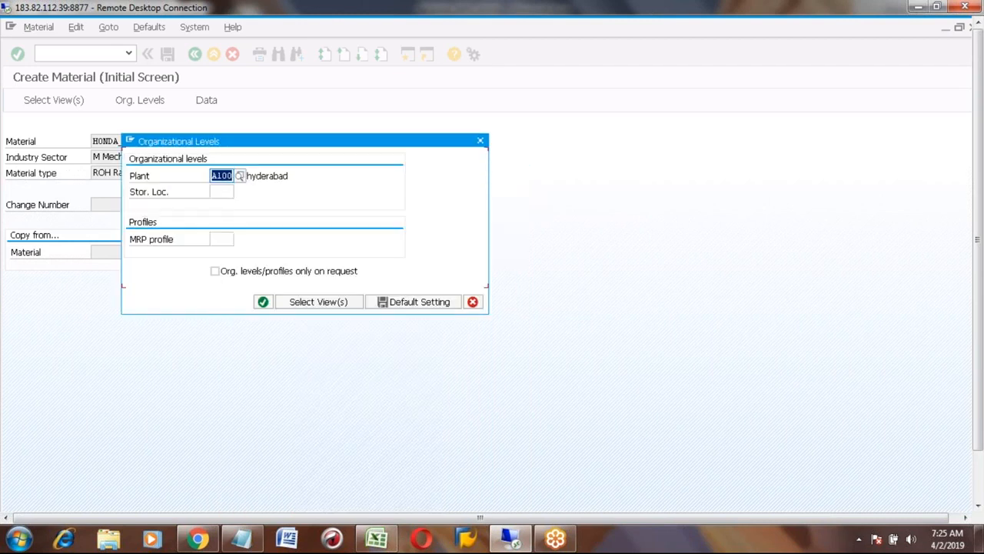
Set the storage location to 3 for plant A100 and submit the organizational levels.
{"action": "left_click", "coordinate": [220, 191]}
{"action": "type", "text": "3"}
{"action": "key", "text": "Return"}
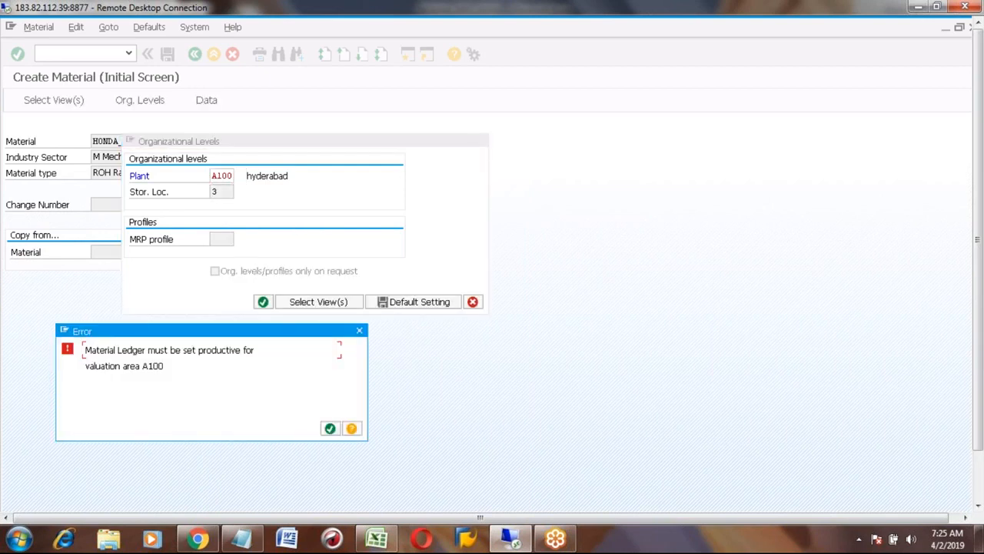
Open the help text for the material ledger error on valuation area A100 and examine the required activation transactions.
{"action": "left_click", "coordinate": [353, 428]}
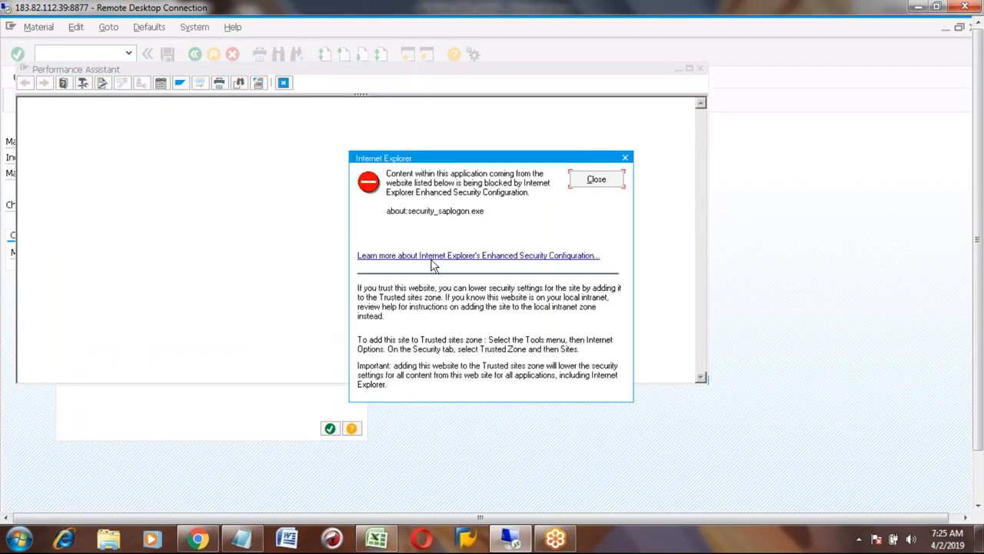
{"action": "left_click", "coordinate": [596, 181]}
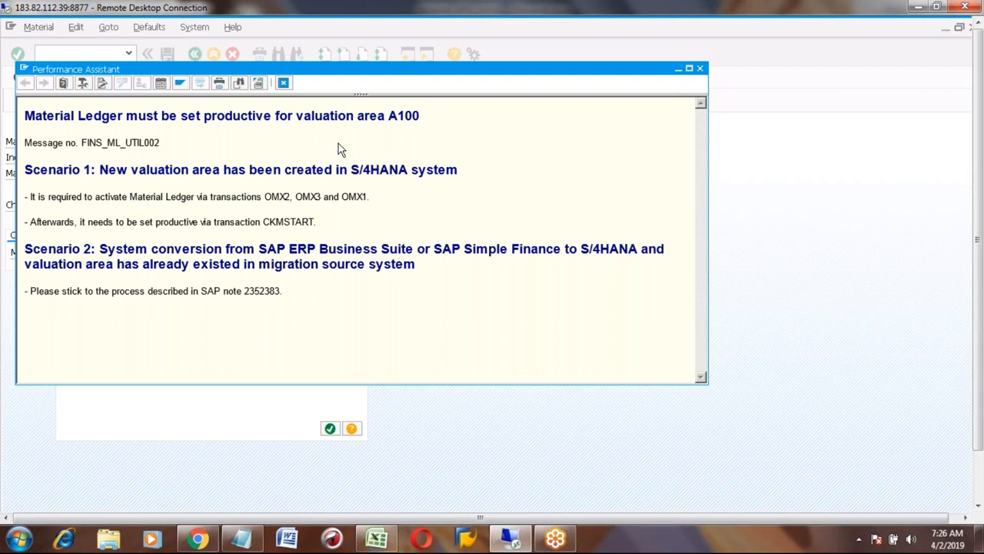
{"action": "double_click", "coordinate": [277, 197]}
{"action": "left_click", "coordinate": [25, 71]}
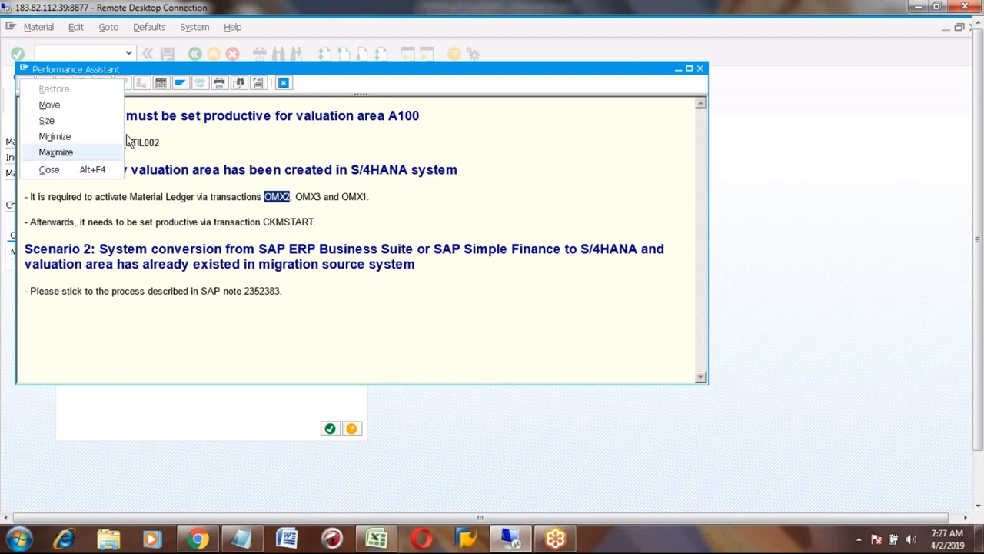
{"action": "left_click", "coordinate": [348, 147]}
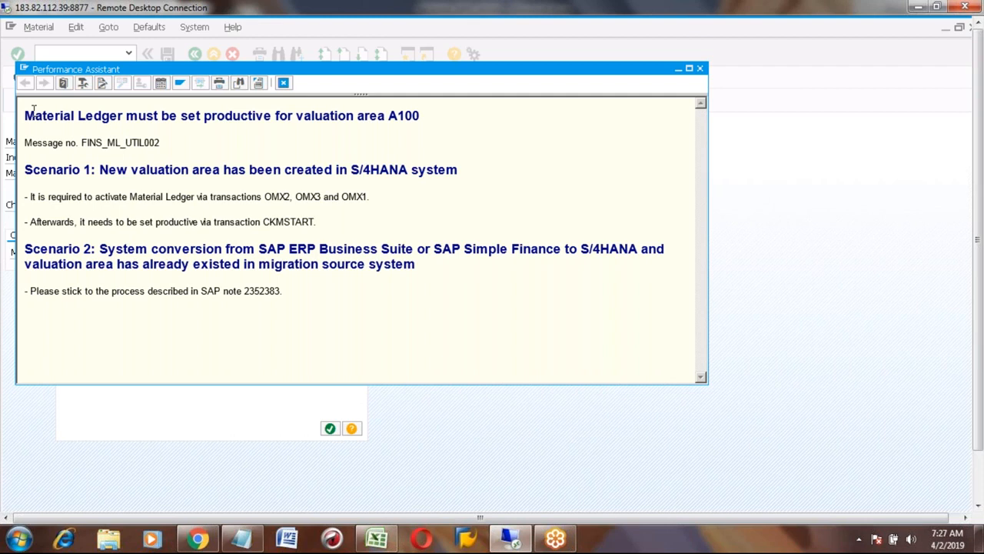
{"action": "left_click_drag", "start_coordinate": [27, 112], "coordinate": [421, 116]}
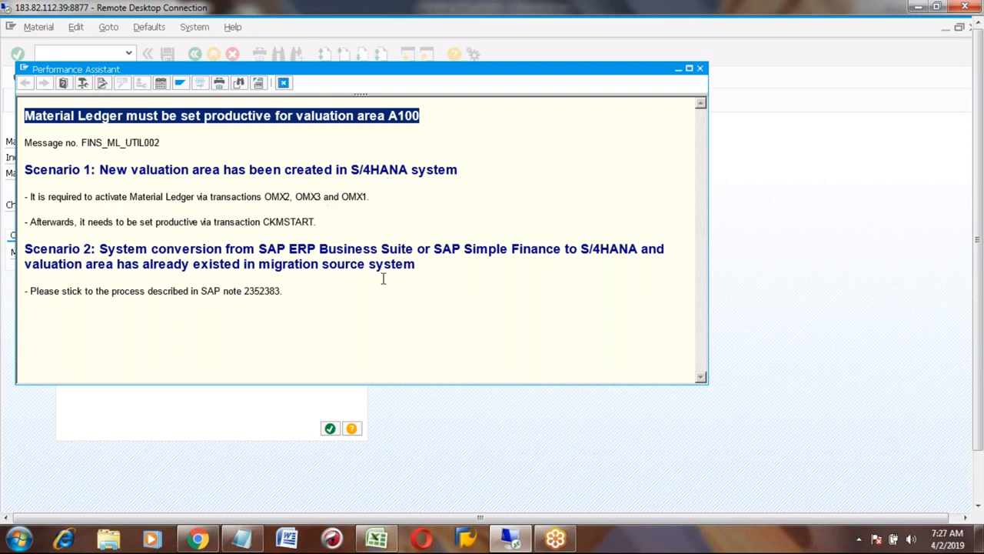
Switch to the SAP session showing the Production Scheduling Profile overview.
{"action": "left_click", "coordinate": [979, 490]}
{"action": "left_click", "coordinate": [212, 497]}
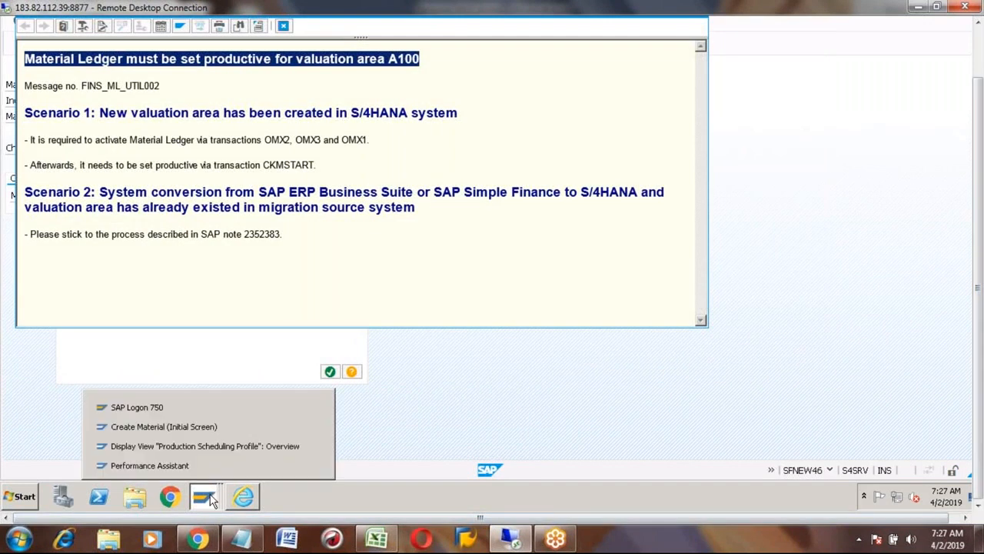
{"action": "left_click", "coordinate": [174, 445]}
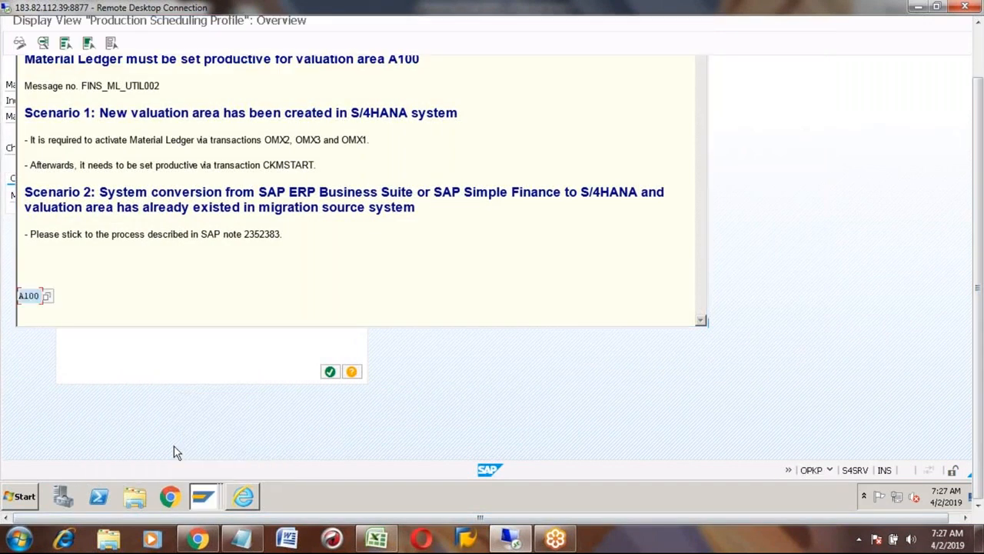
{"action": "left_click", "coordinate": [979, 50]}
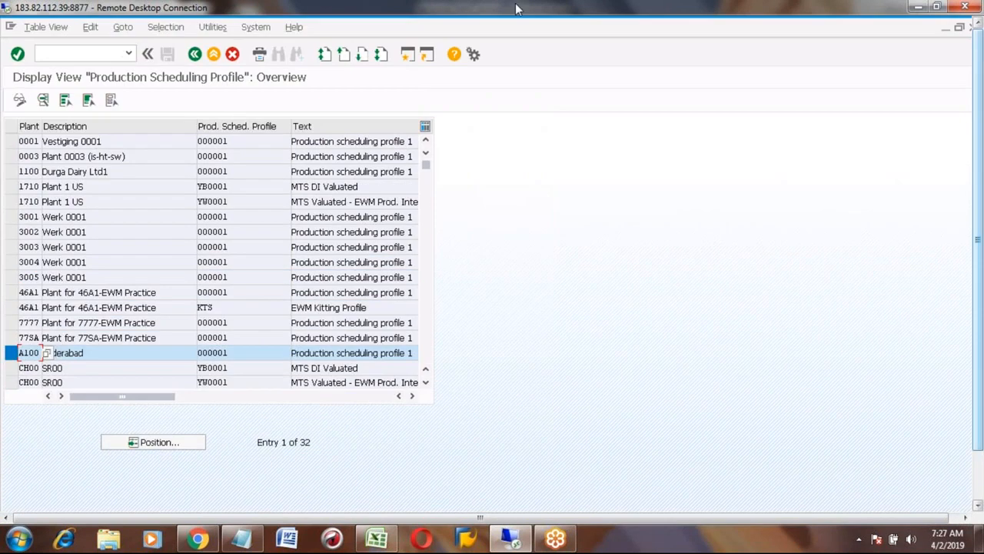
Return to the SAP Easy Access screen and open transaction OMX2 for defining material ledger types.
{"action": "left_click", "coordinate": [213, 57]}
{"action": "left_click", "coordinate": [213, 57]}
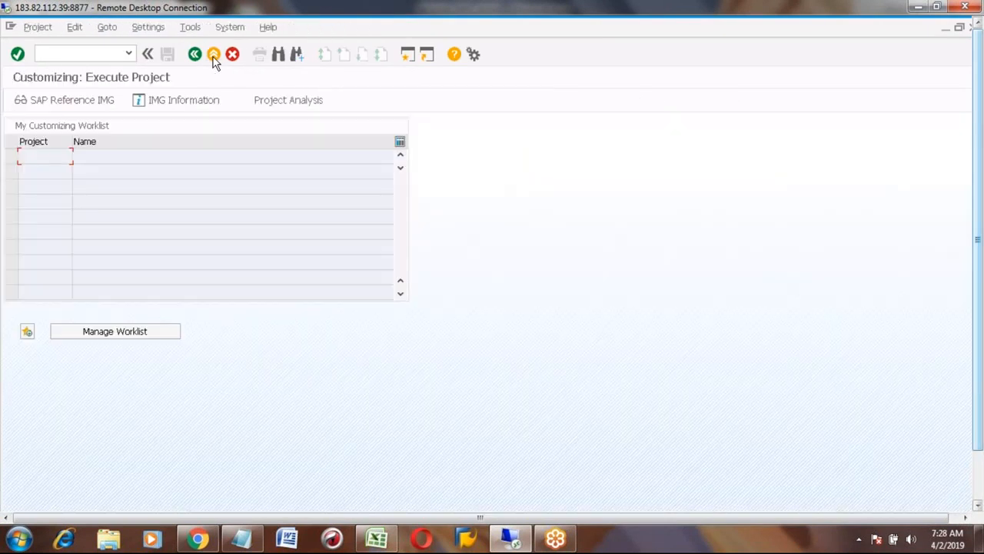
{"action": "left_click", "coordinate": [213, 56]}
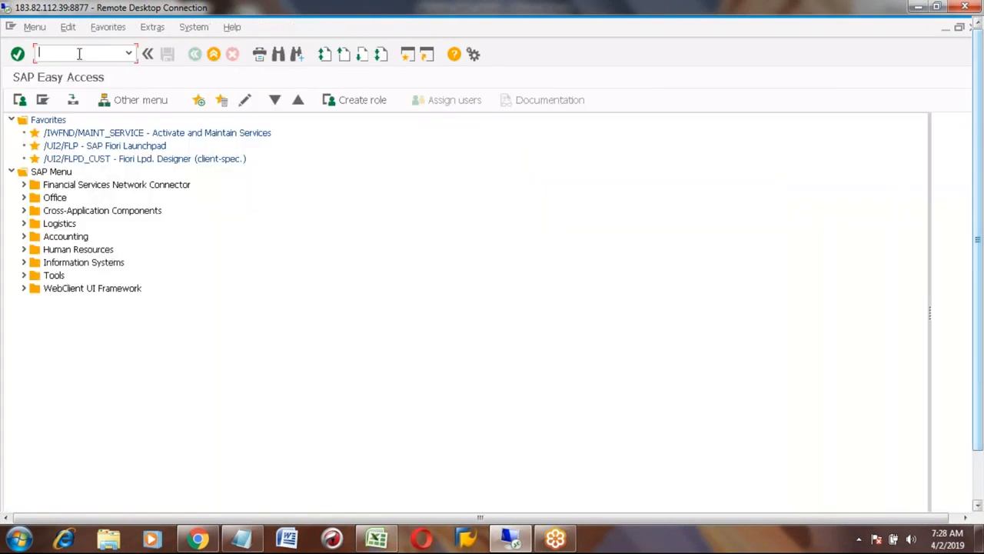
{"action": "type", "text": "omx2"}
{"action": "key", "text": "Return"}
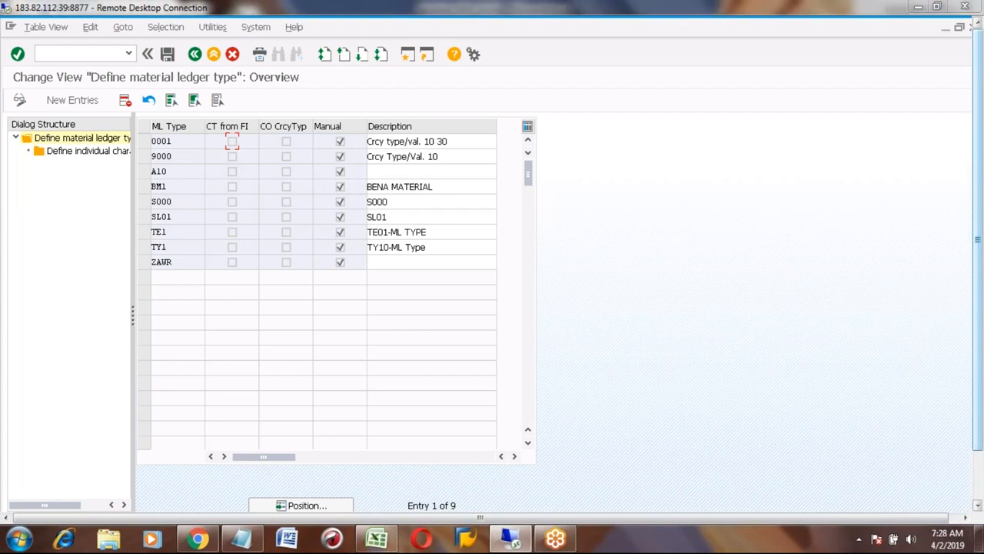
{"action": "key", "text": "alt+Tab"}
{"action": "key", "text": "alt+Tab"}
{"action": "key", "text": "alt+Tab"}
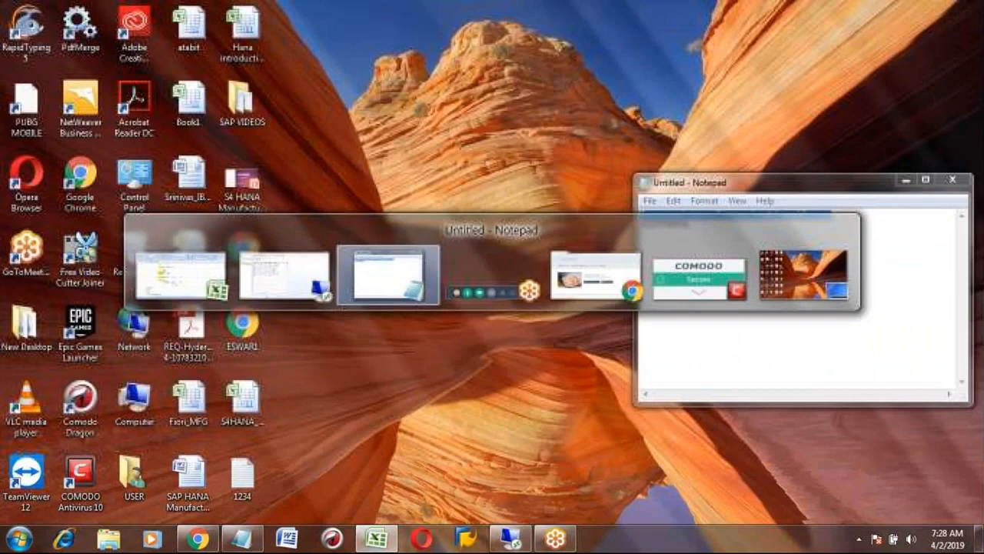
{"action": "key", "text": "alt+shift+Tab"}
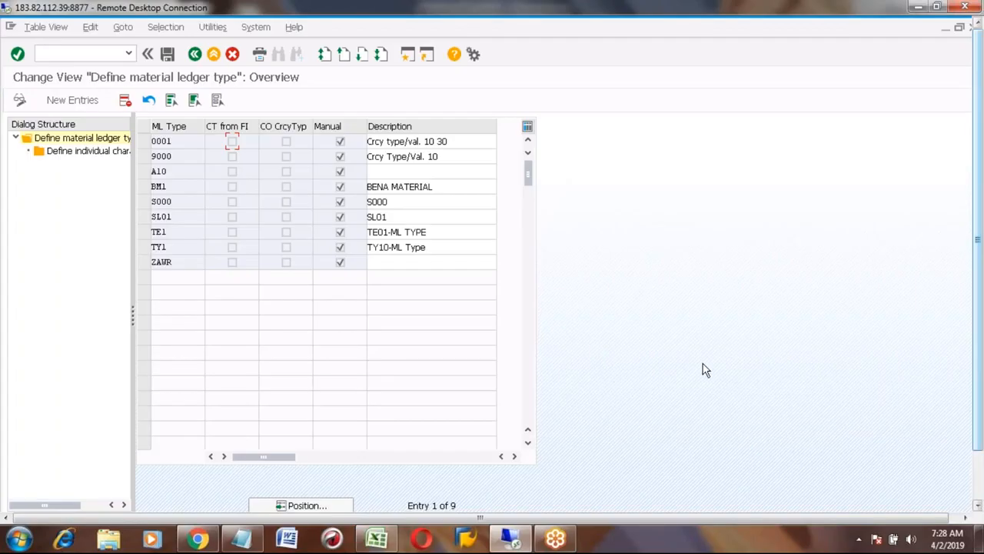